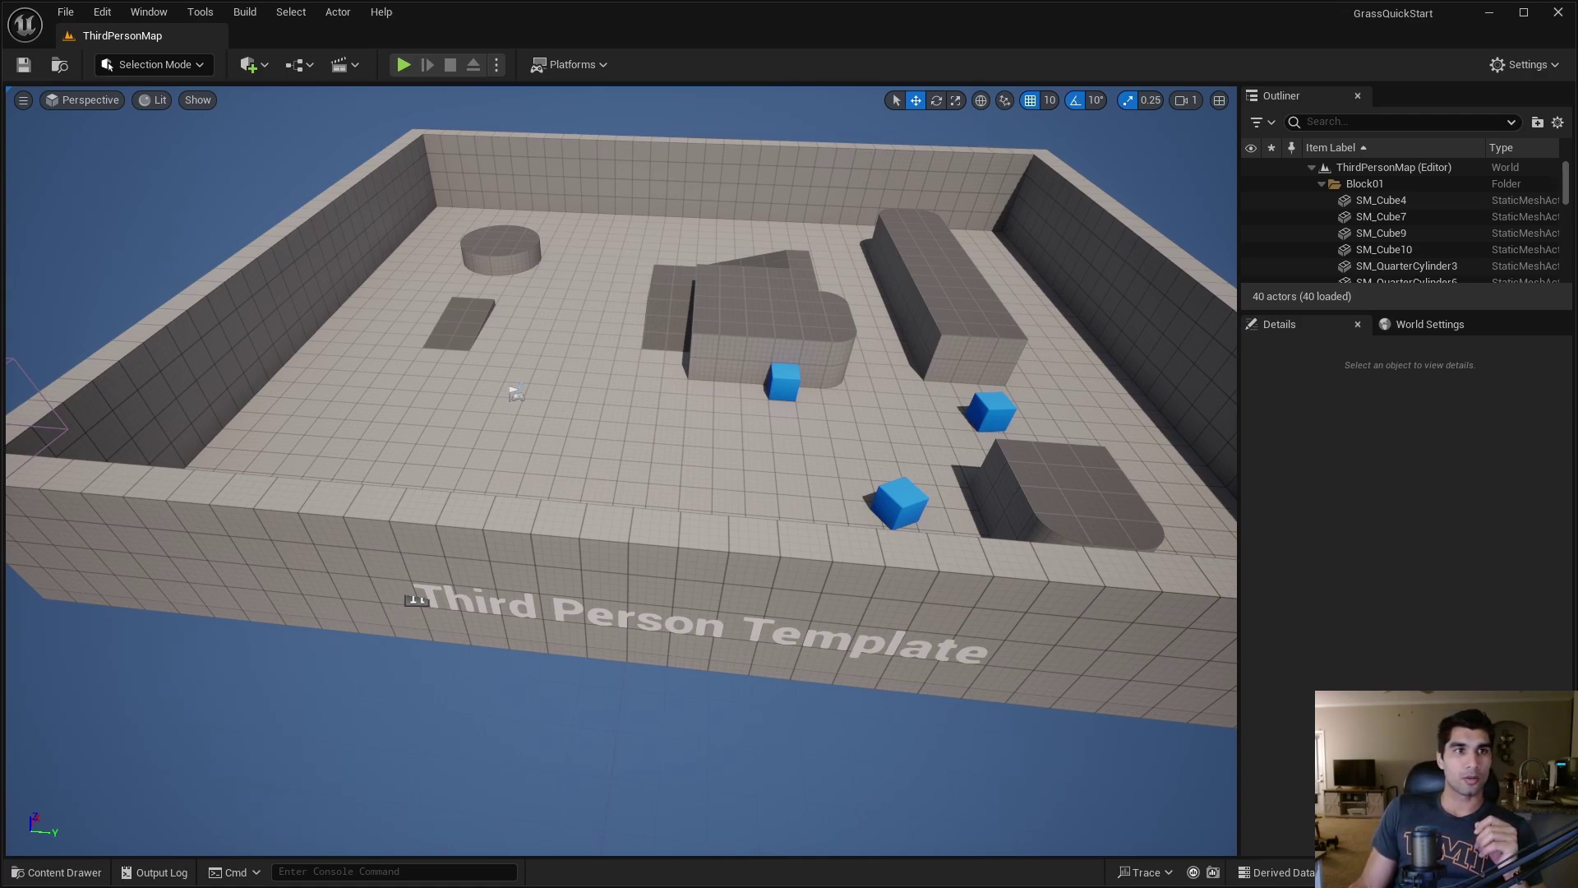
Bring up the browser window with the Grass Quick Start documentation, look over its overview, and move the window away
left_click_drag(0, 148, 542, 145)
scroll(669, 419, "up", 5)
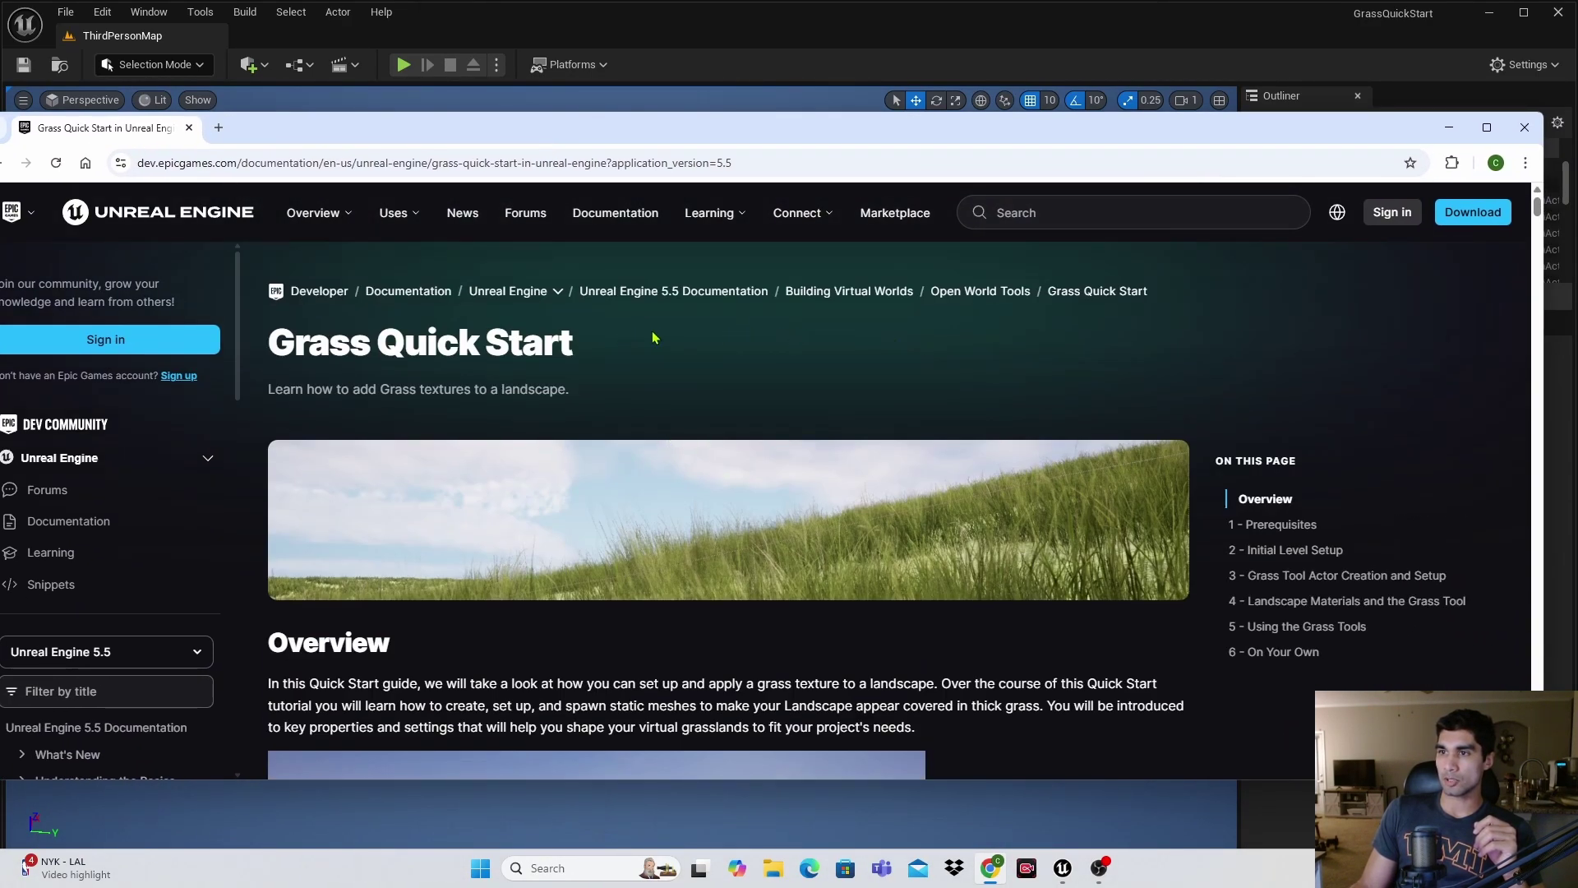
scroll(699, 345, "down", 4)
scroll(744, 351, "up", 4)
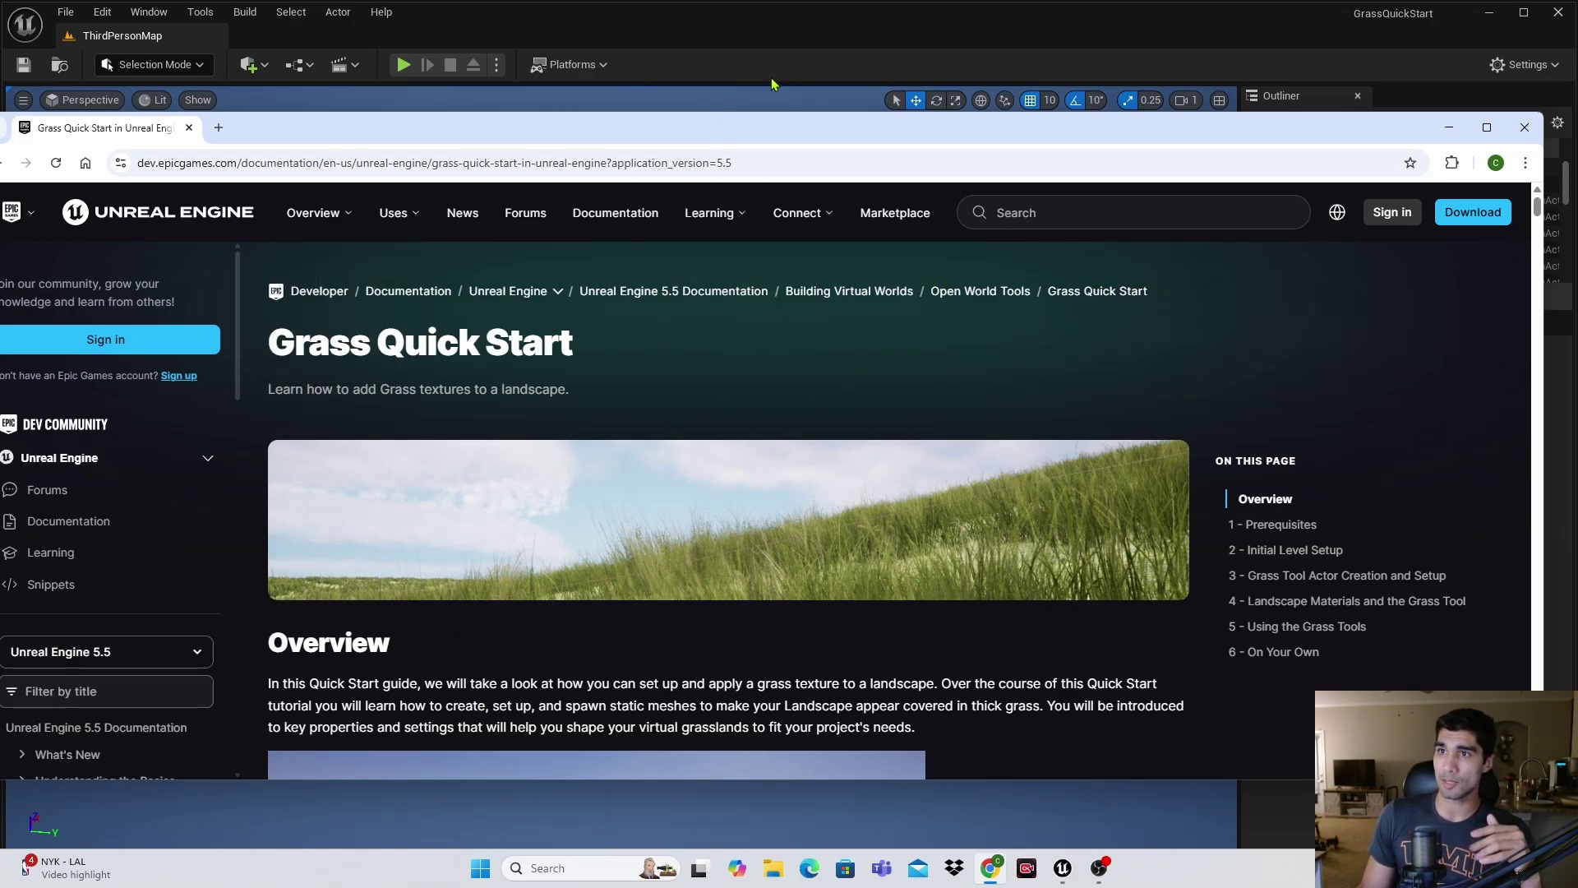
left_click_drag(773, 132, 0, 658)
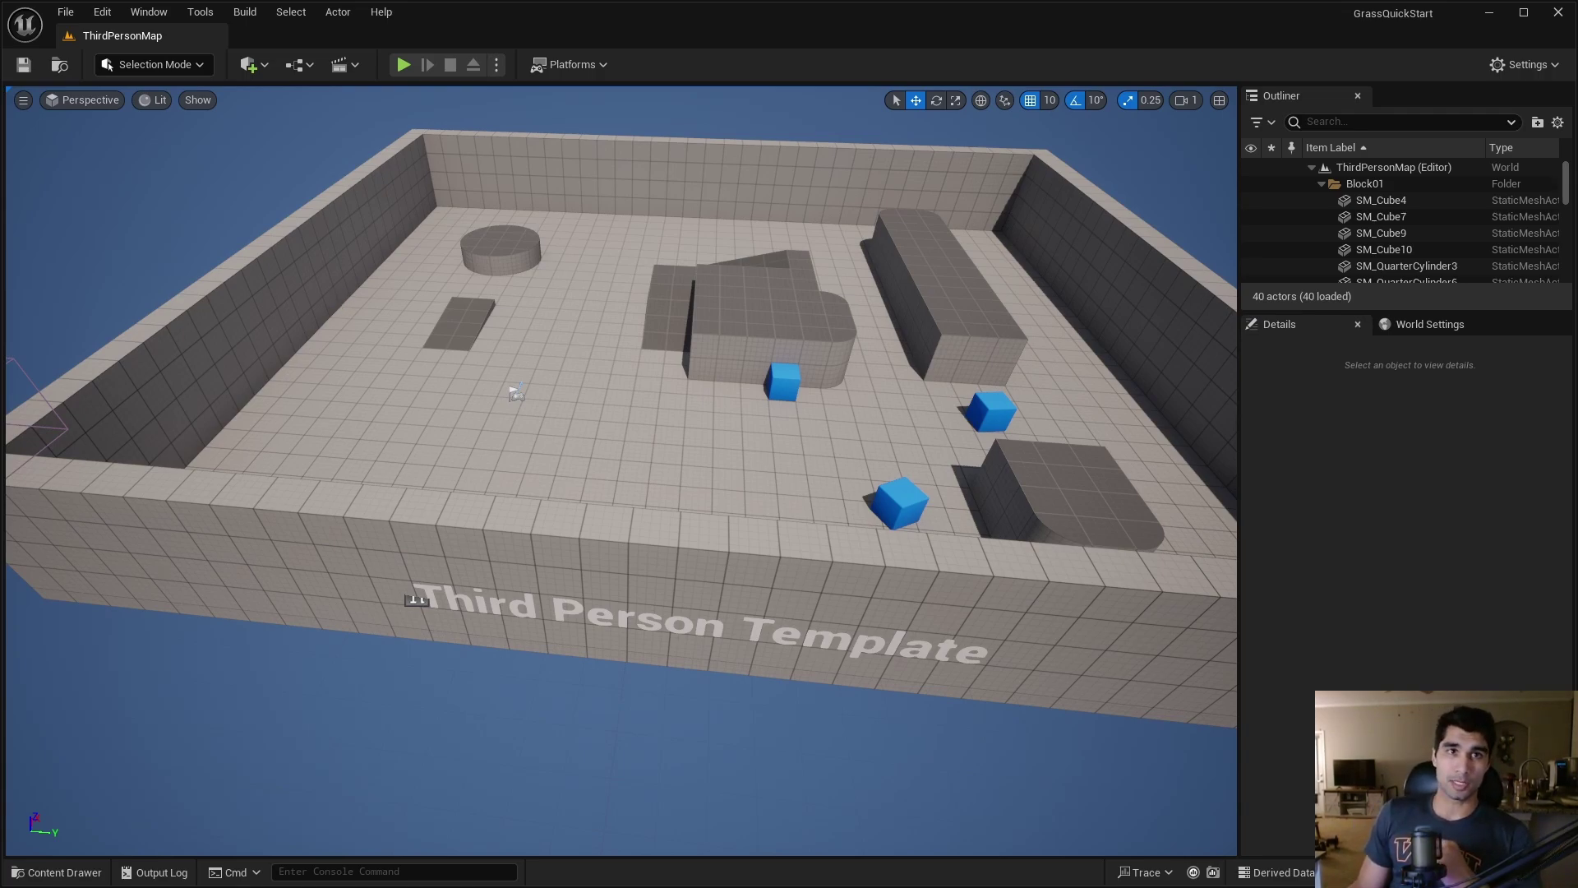
Switch to the Epic Games Launcher, search Fab for "open world demo collection", and view the Open World Demo Collection listing
left_click_drag(0, 576, 732, 1)
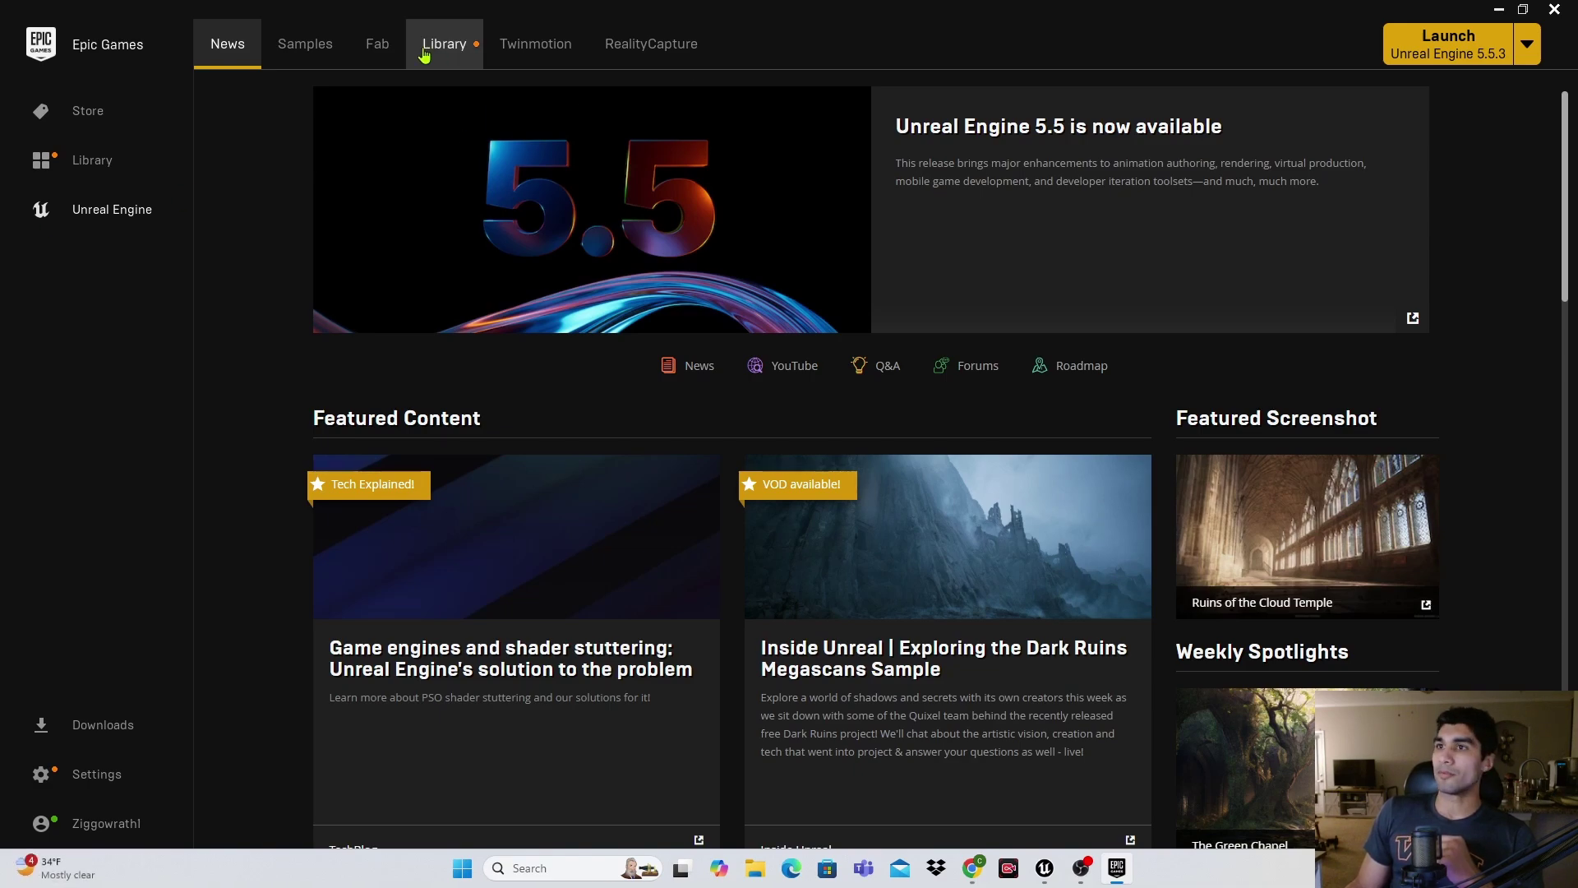
left_click(380, 51)
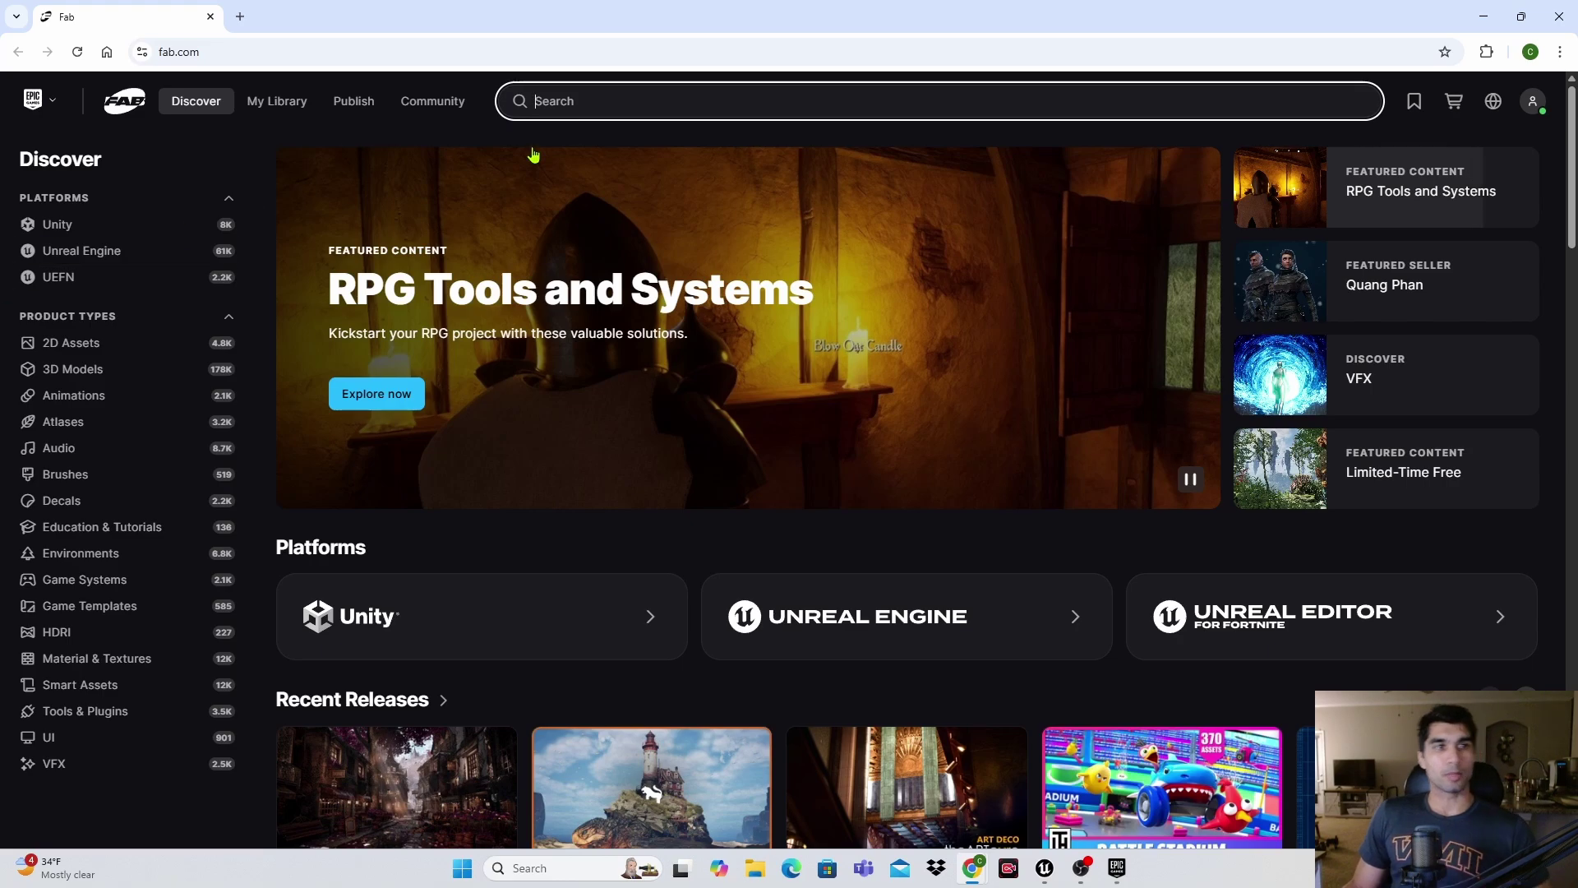
left_click(628, 101)
type("open worl")
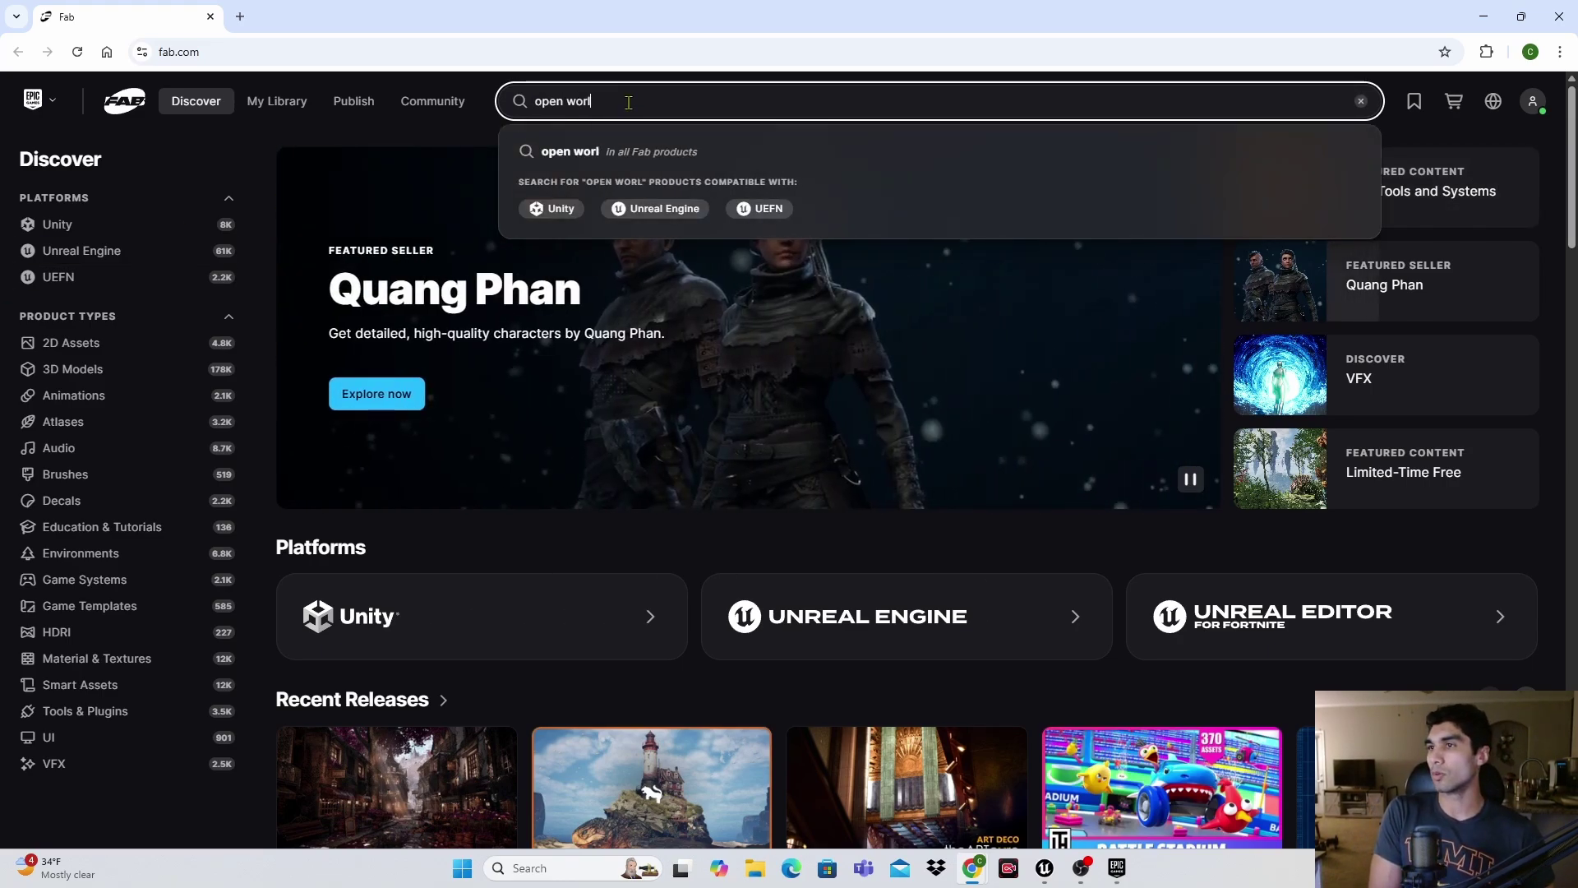
type("d demo collection")
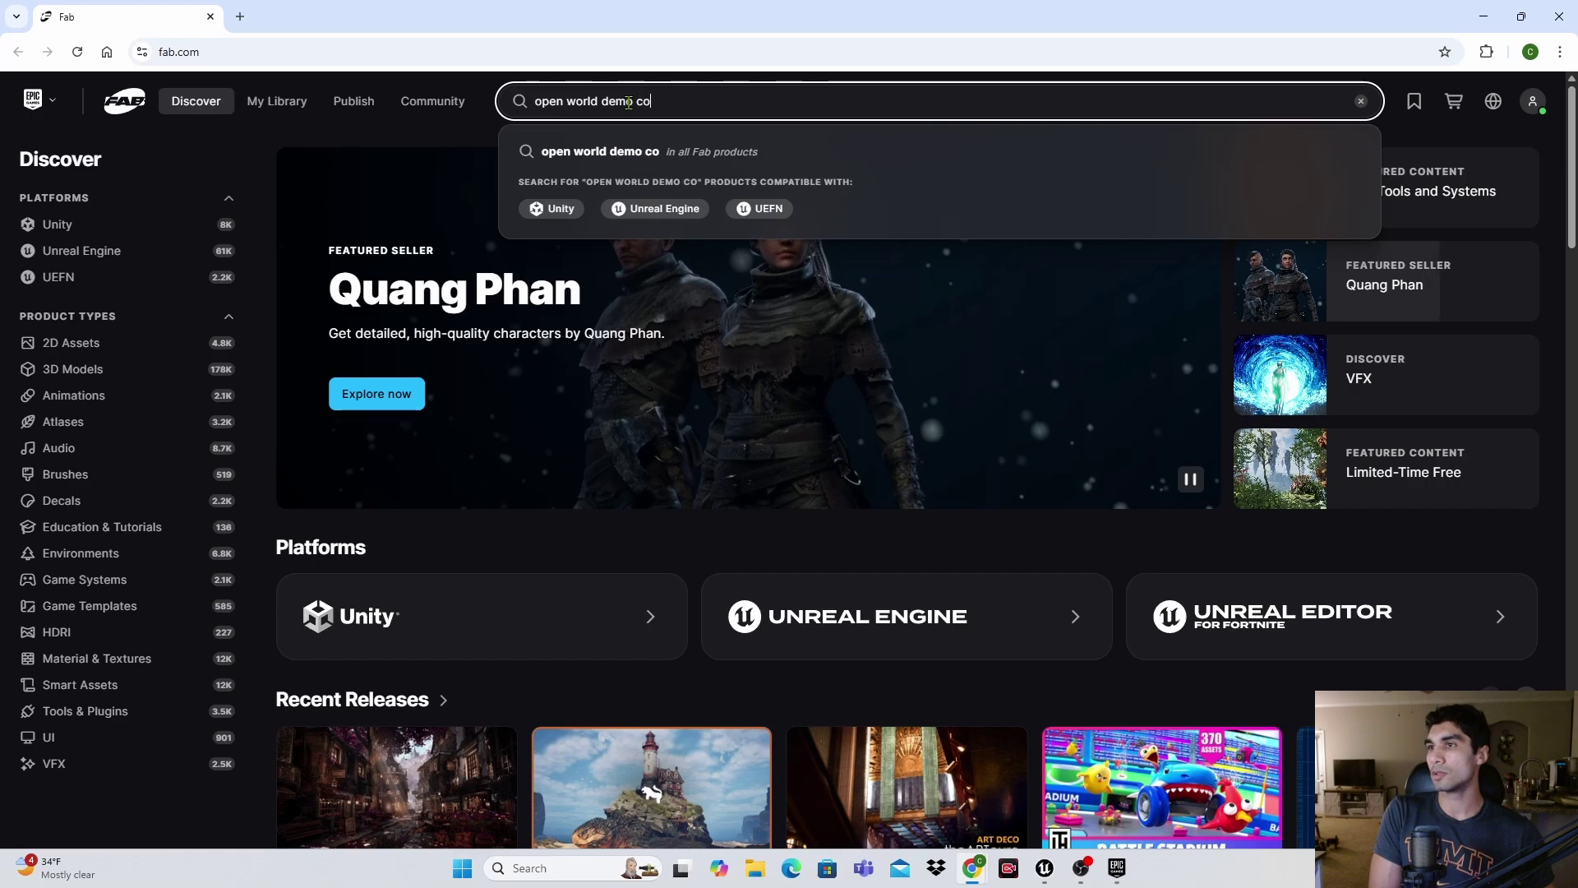
key("Return")
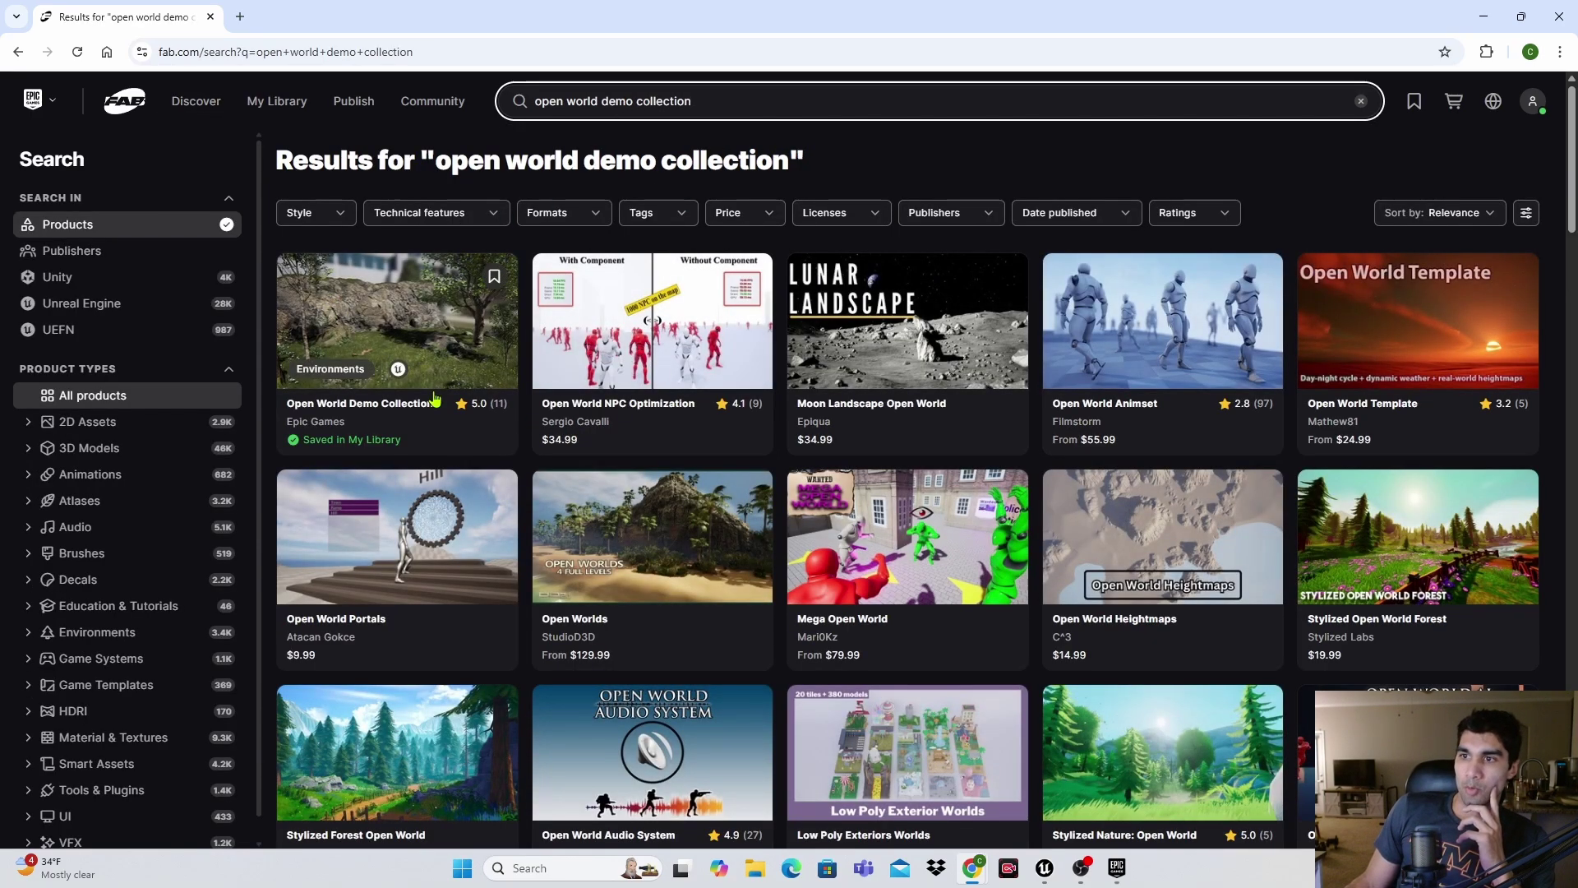
left_click(391, 351)
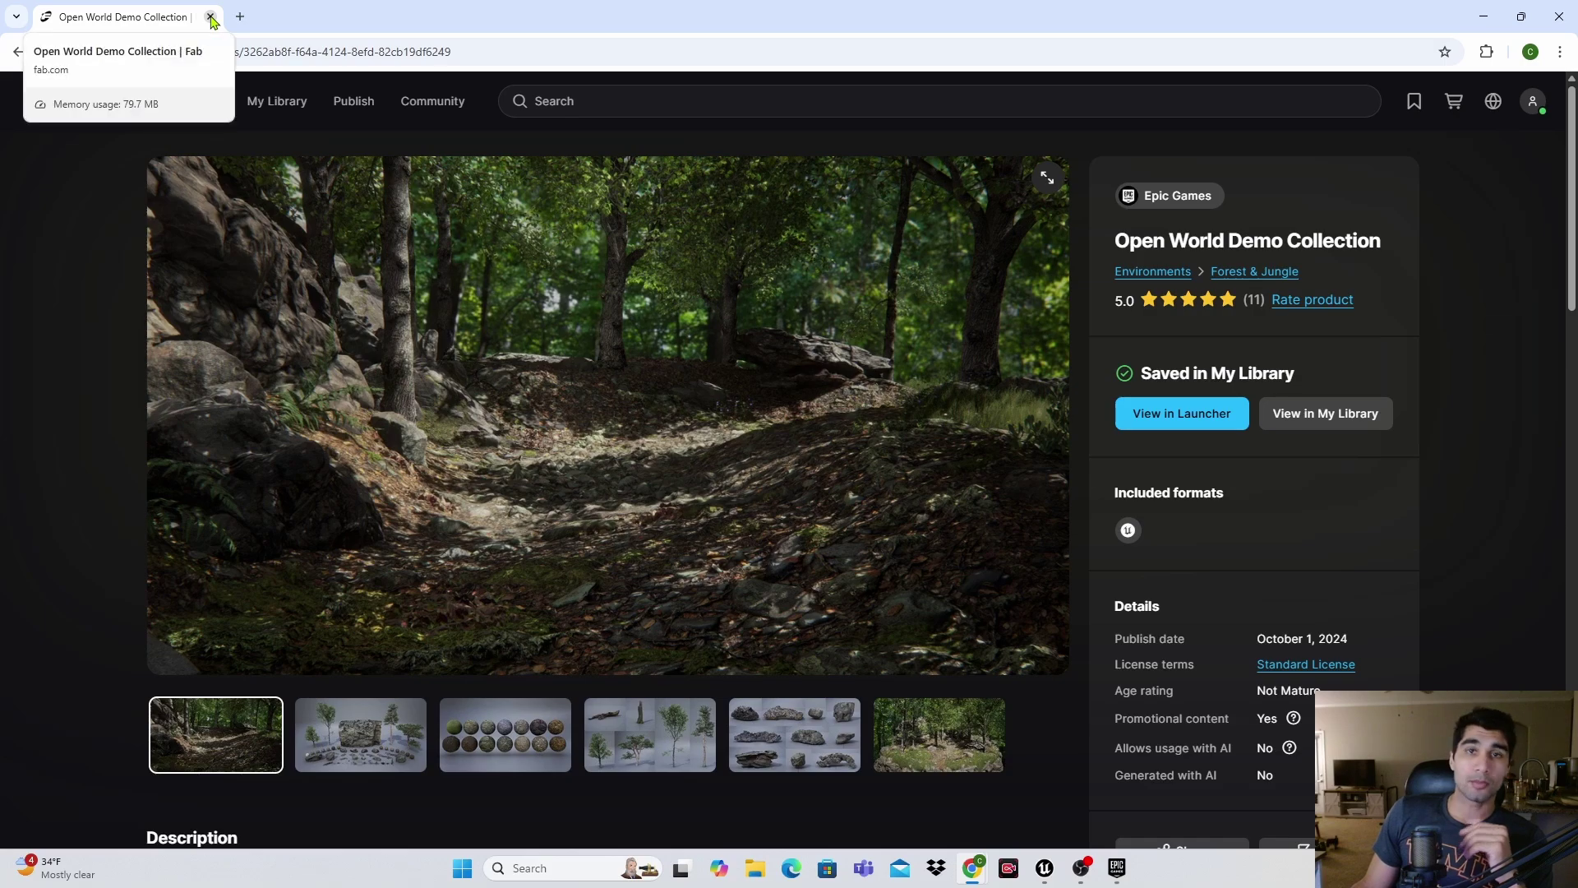
left_click(211, 18)
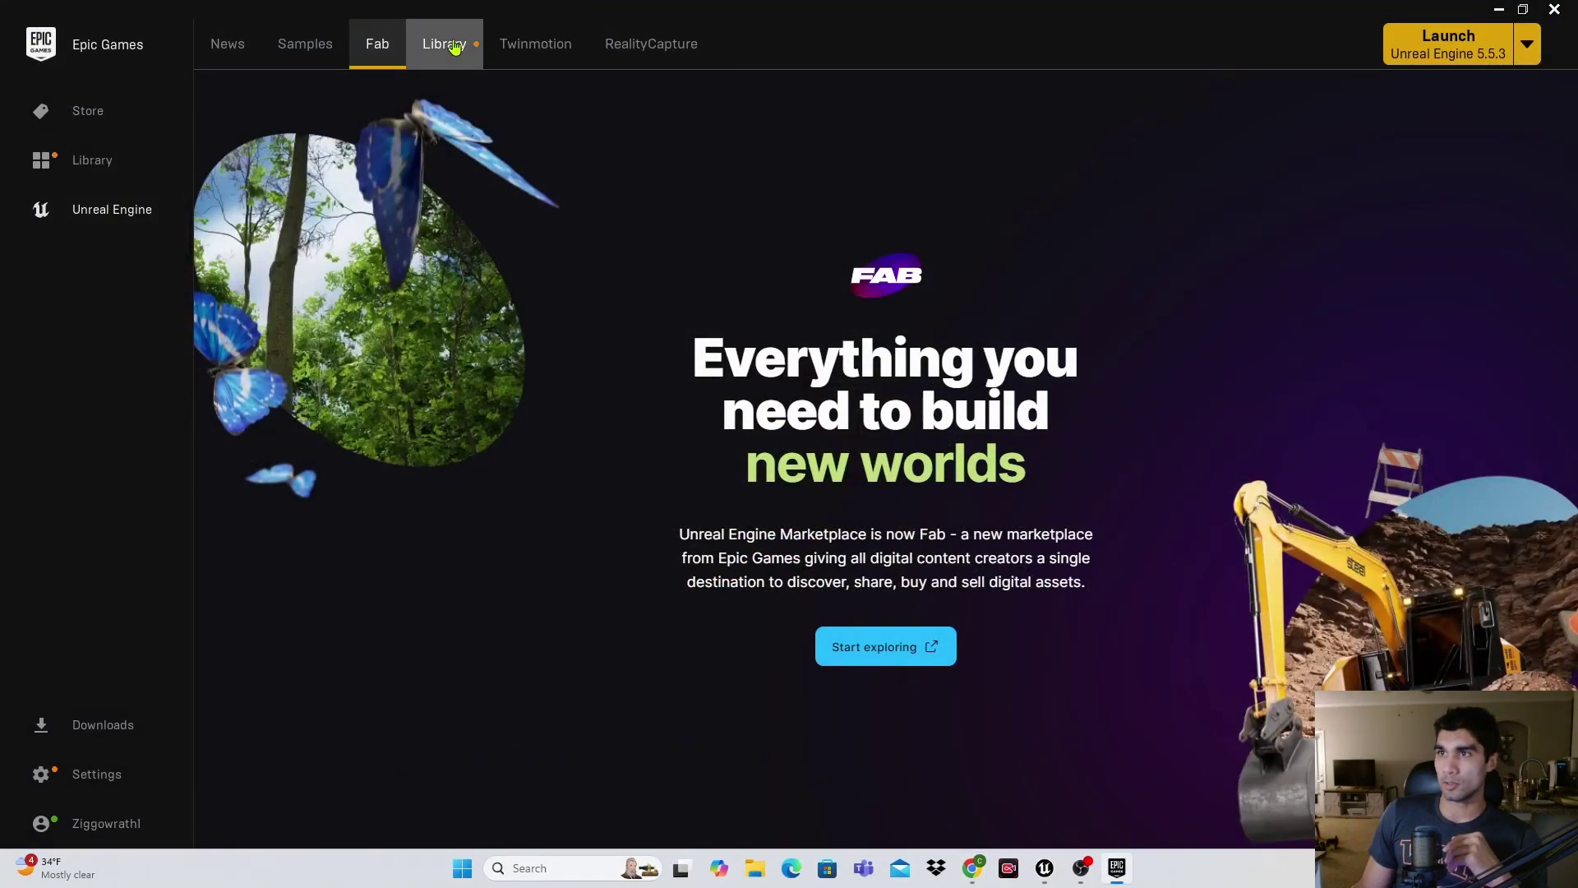
Filter the launcher's Fab Library for "open world" to find the Open World Demo Collection
left_click(448, 46)
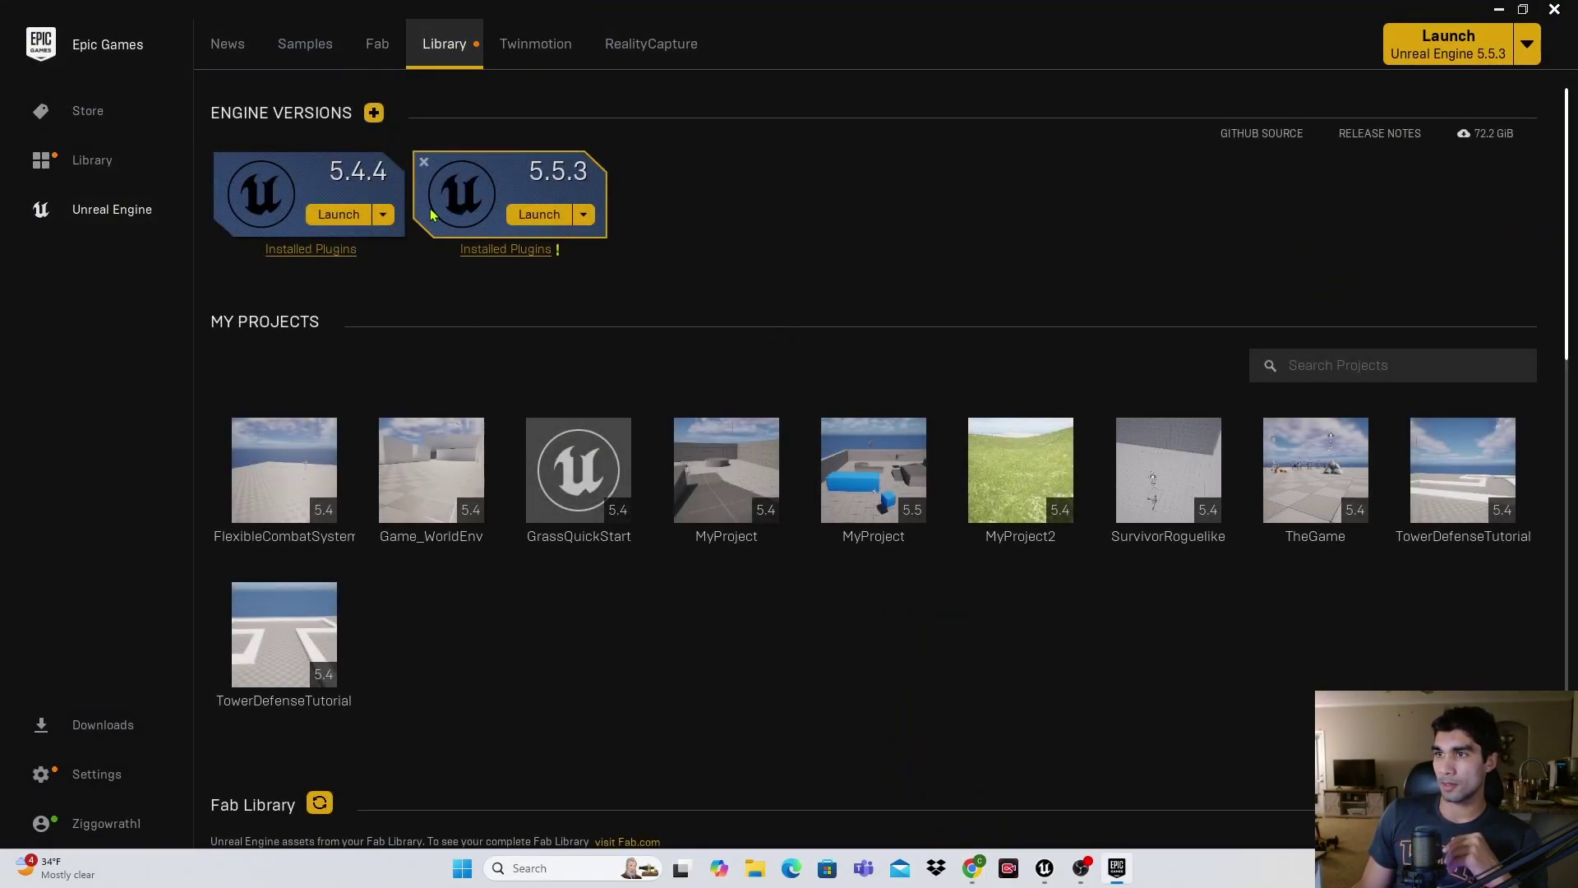
scroll(772, 529, "down", 8)
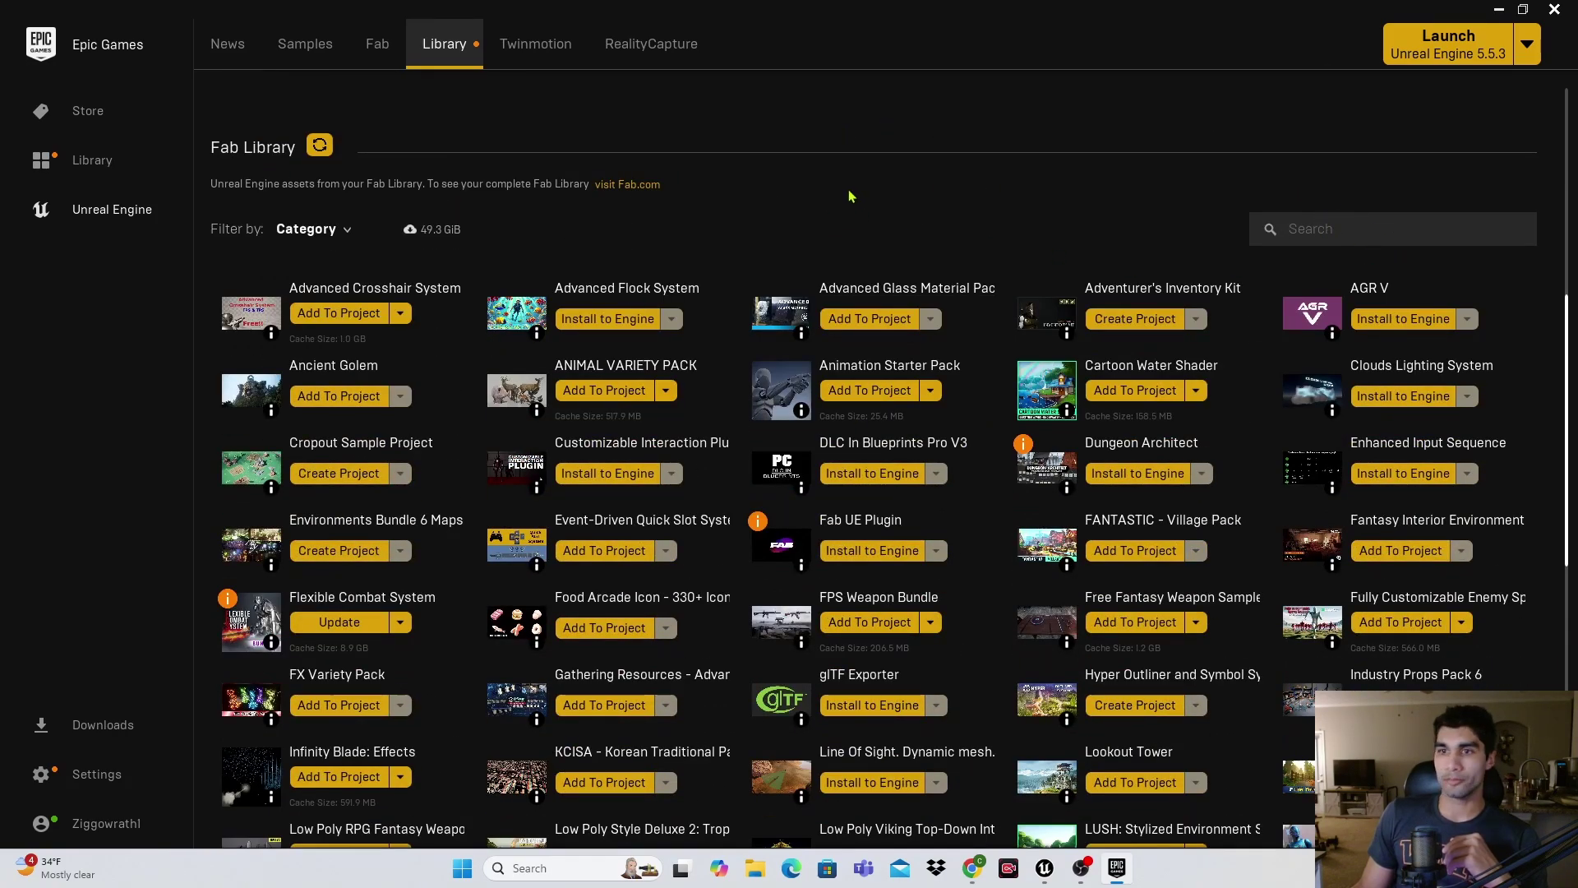
type("o")
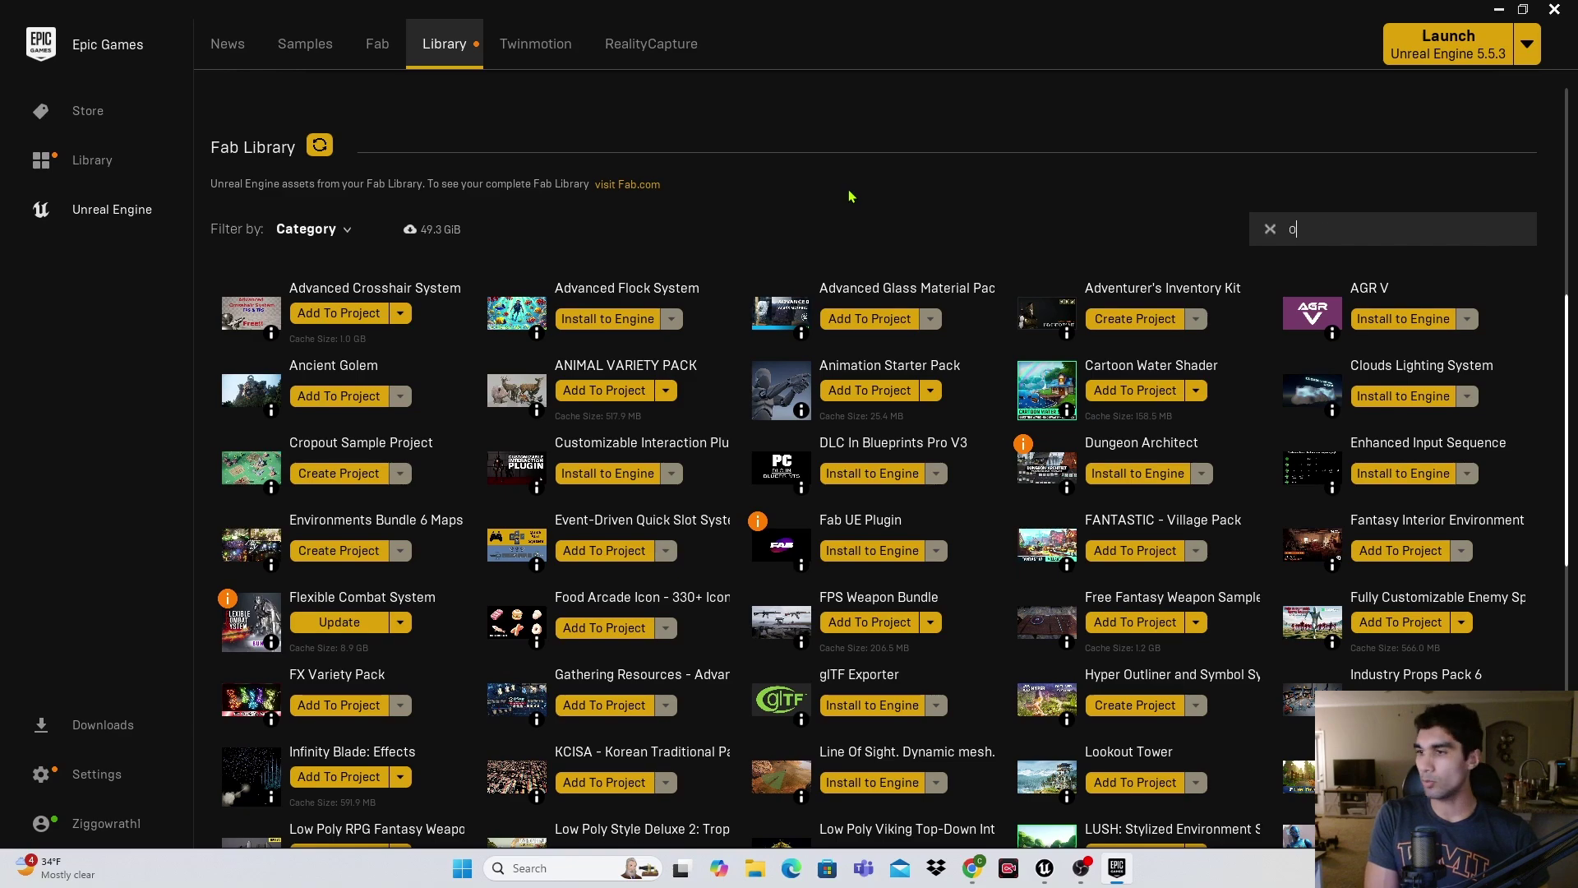
type("pen world")
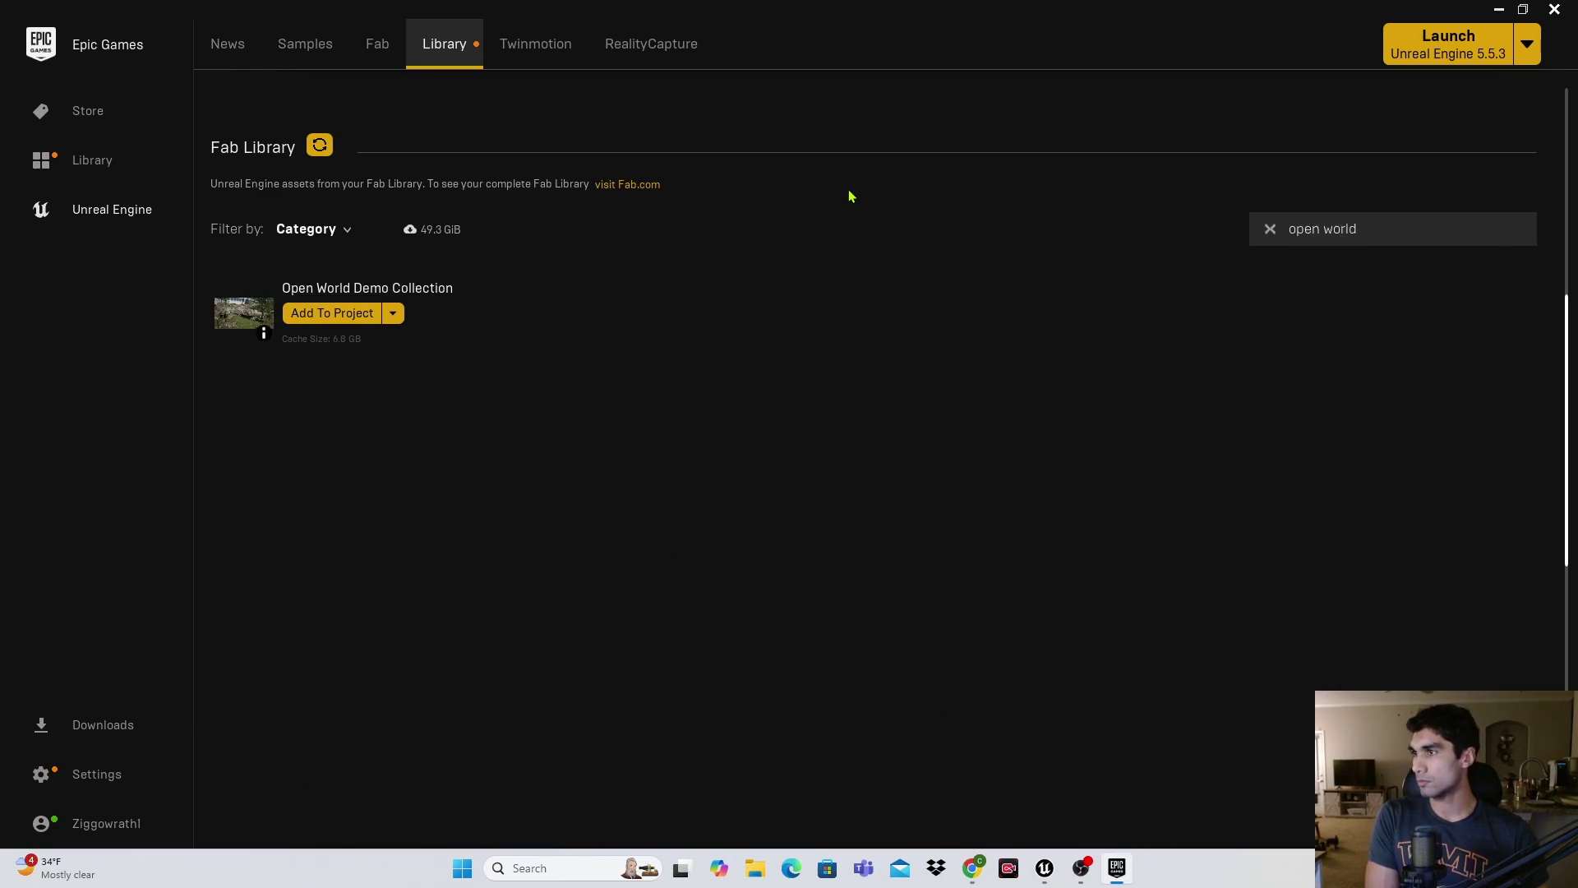
Add the Open World Demo Collection to the GrassQuickStart project with all projects shown, using asset version 5.2
left_click(345, 313)
left_click(912, 273)
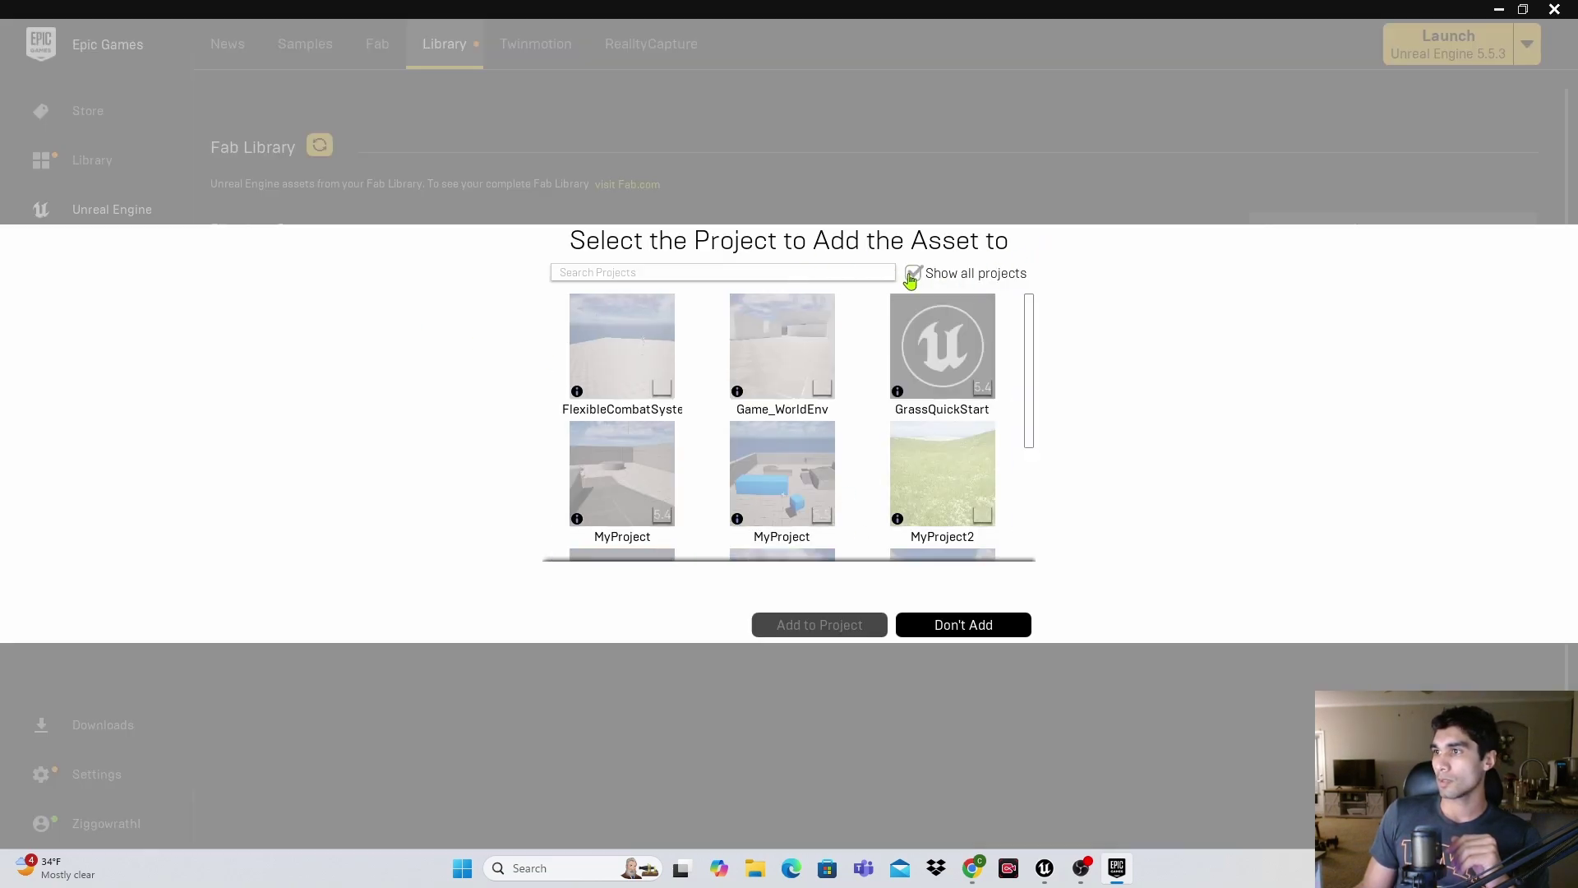
mouse_move(820, 365)
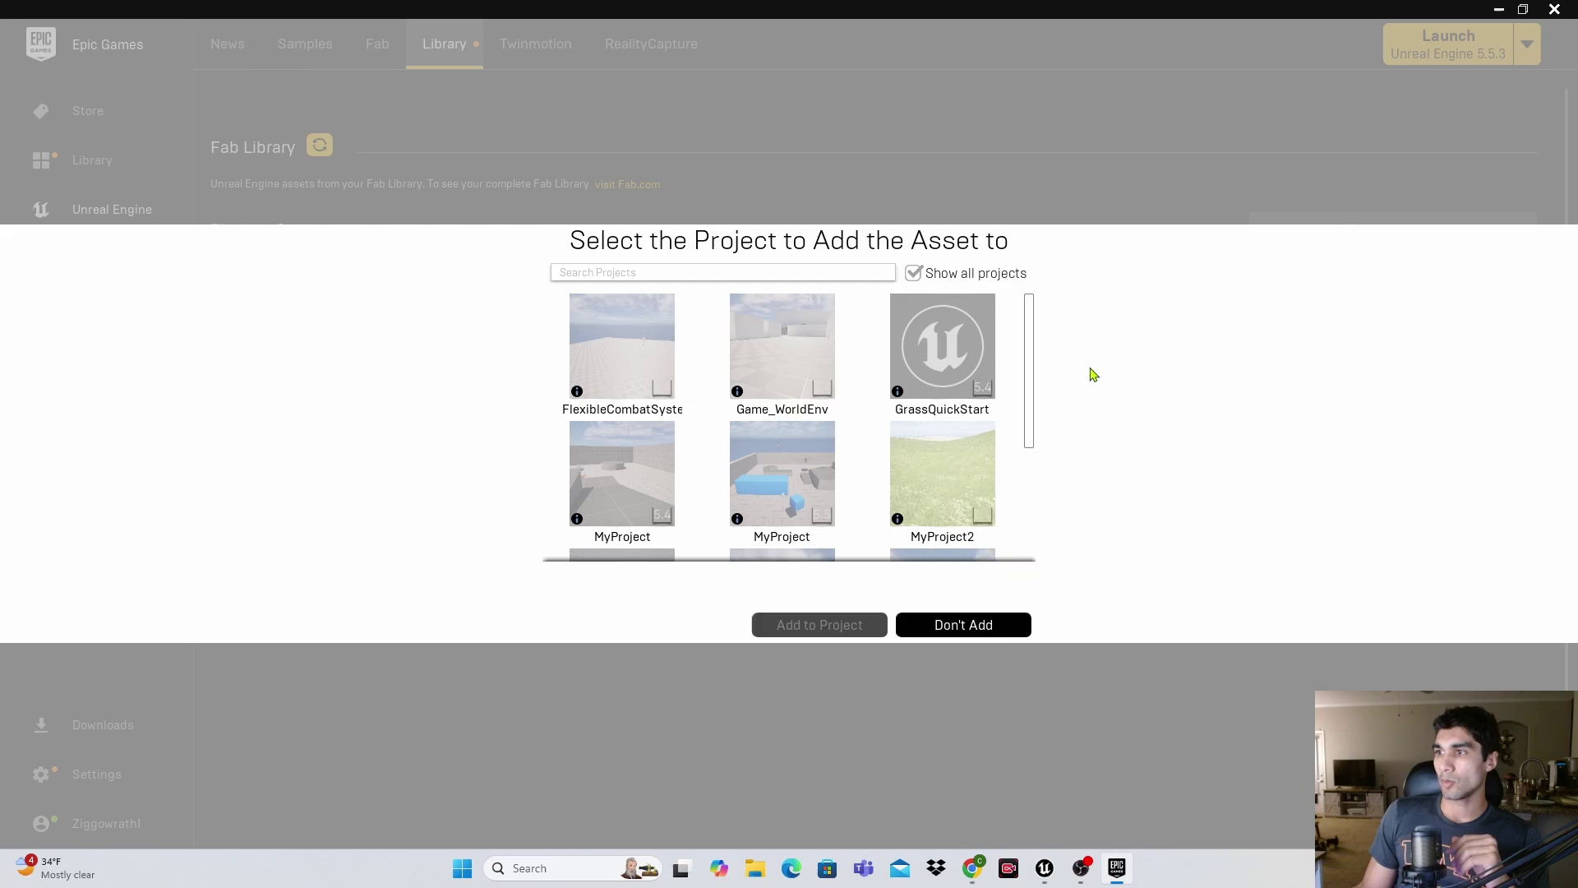
left_click(968, 378)
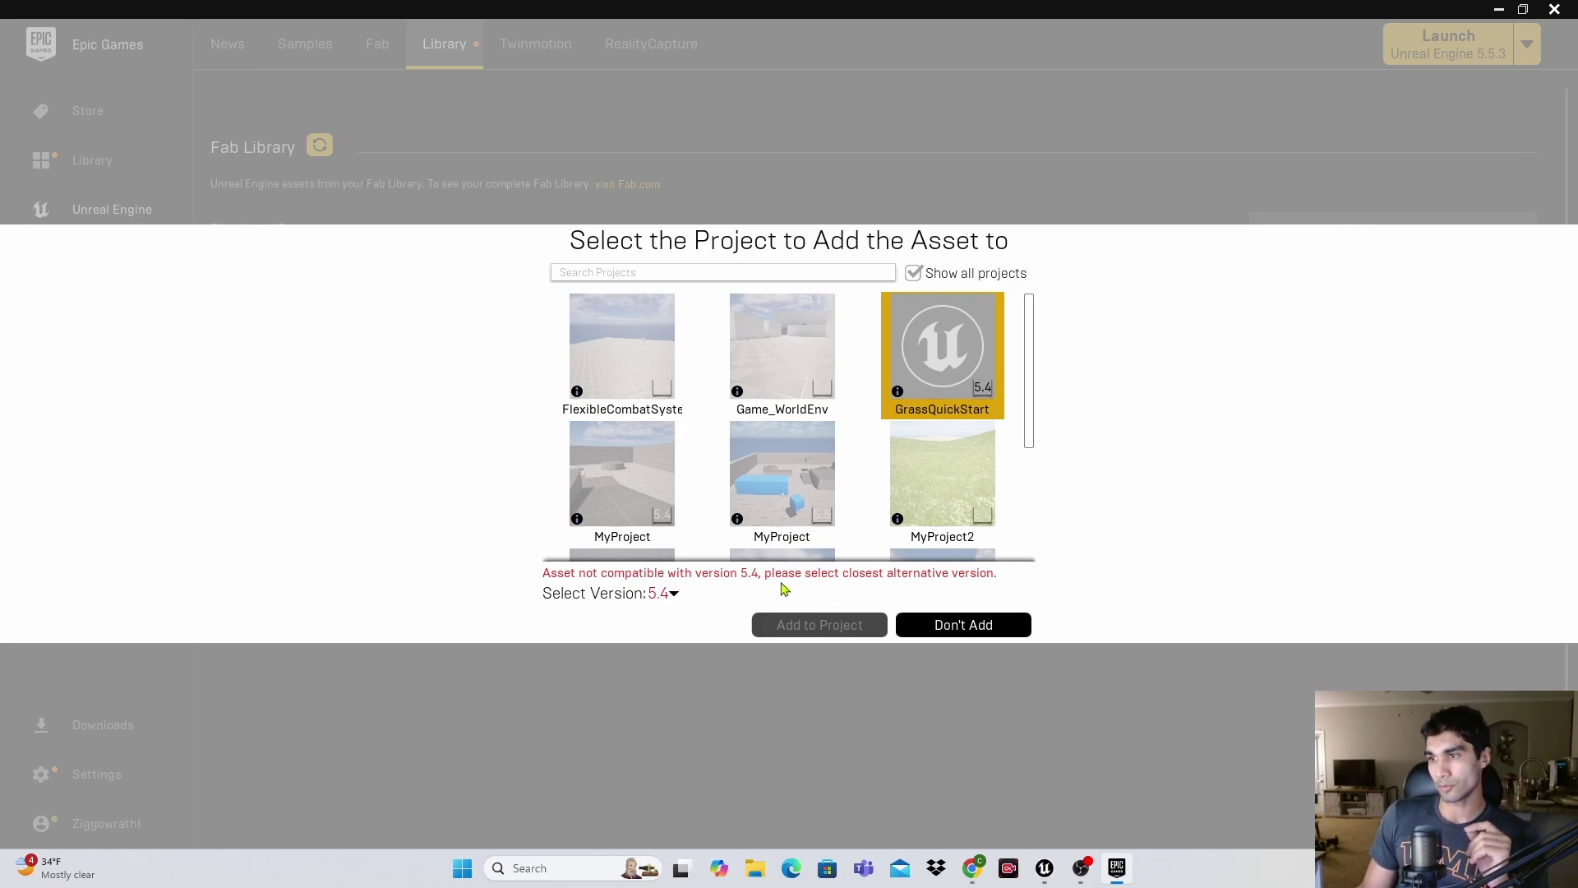
left_click(674, 594)
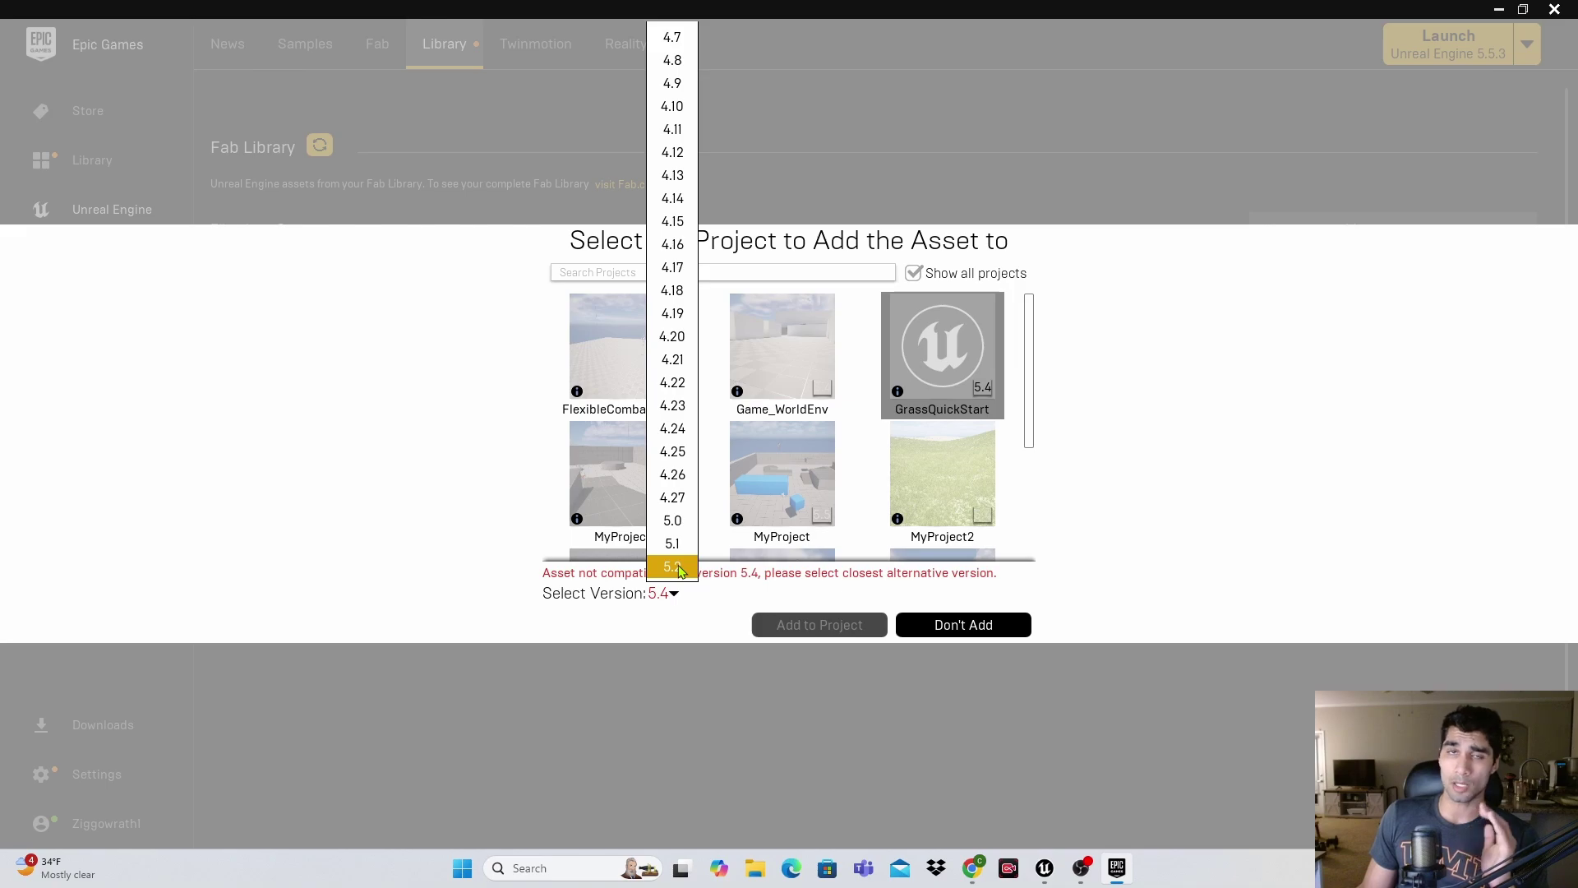
left_click(674, 567)
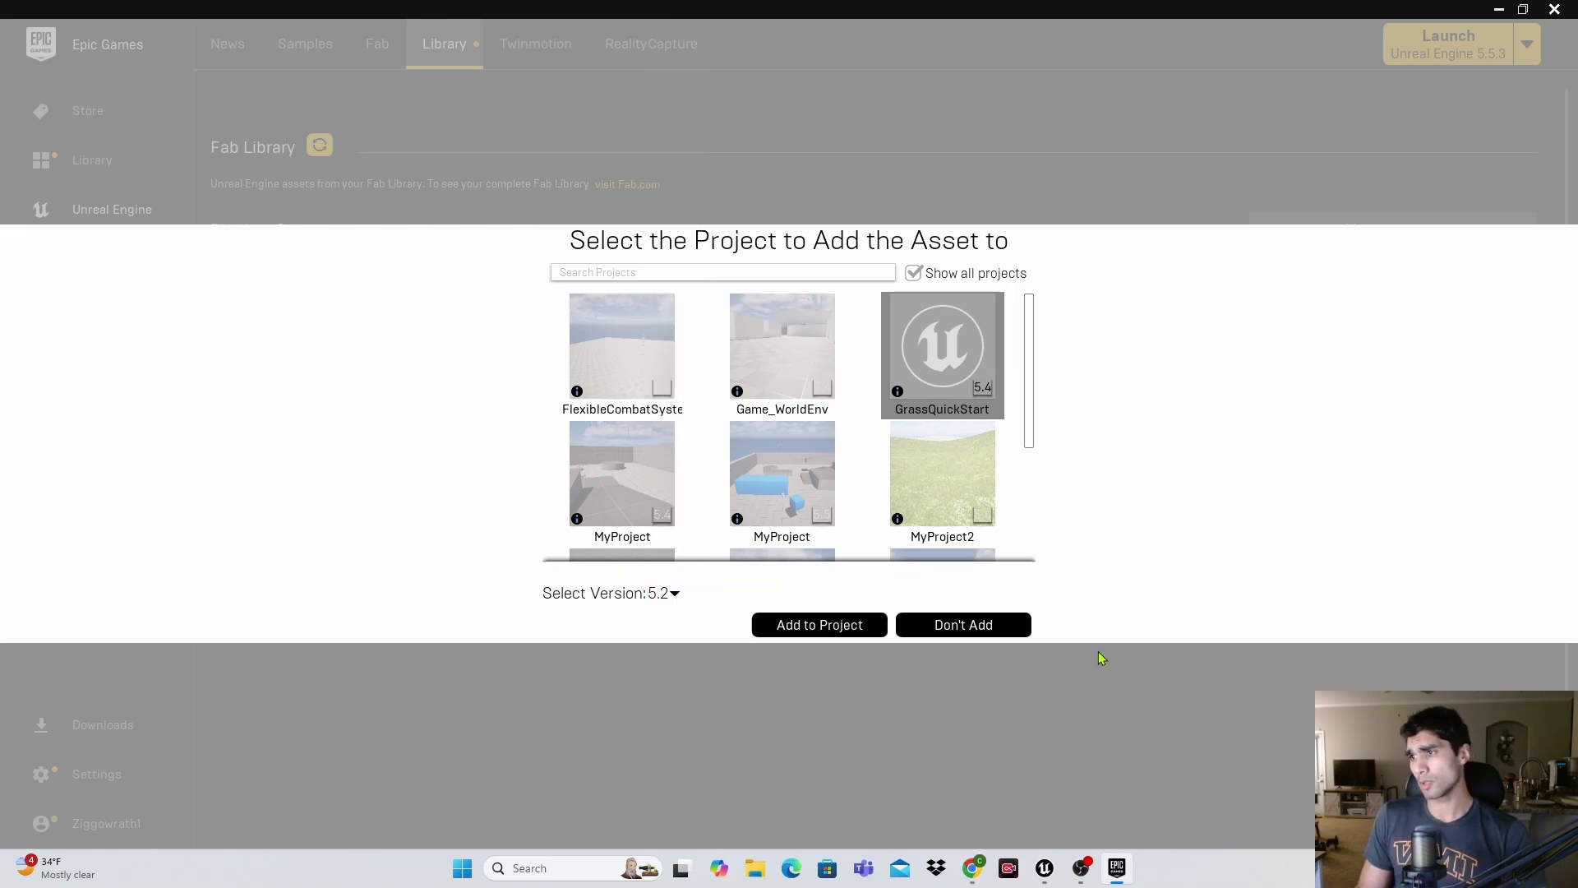
left_click(819, 628)
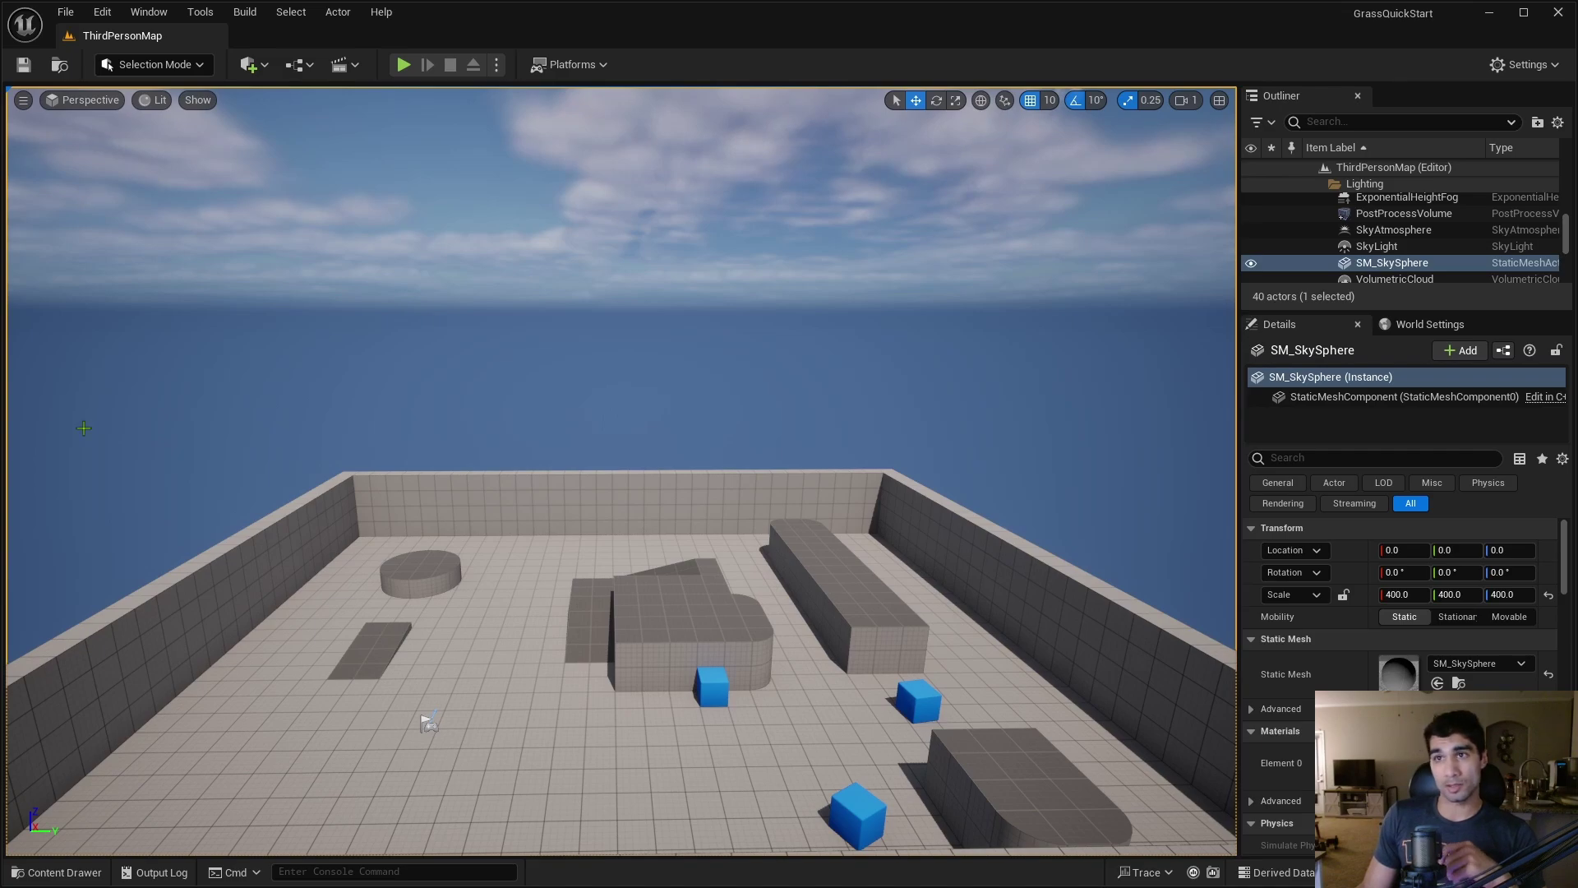
In the Unreal Editor, create a new level from the Basic template
left_click(65, 11)
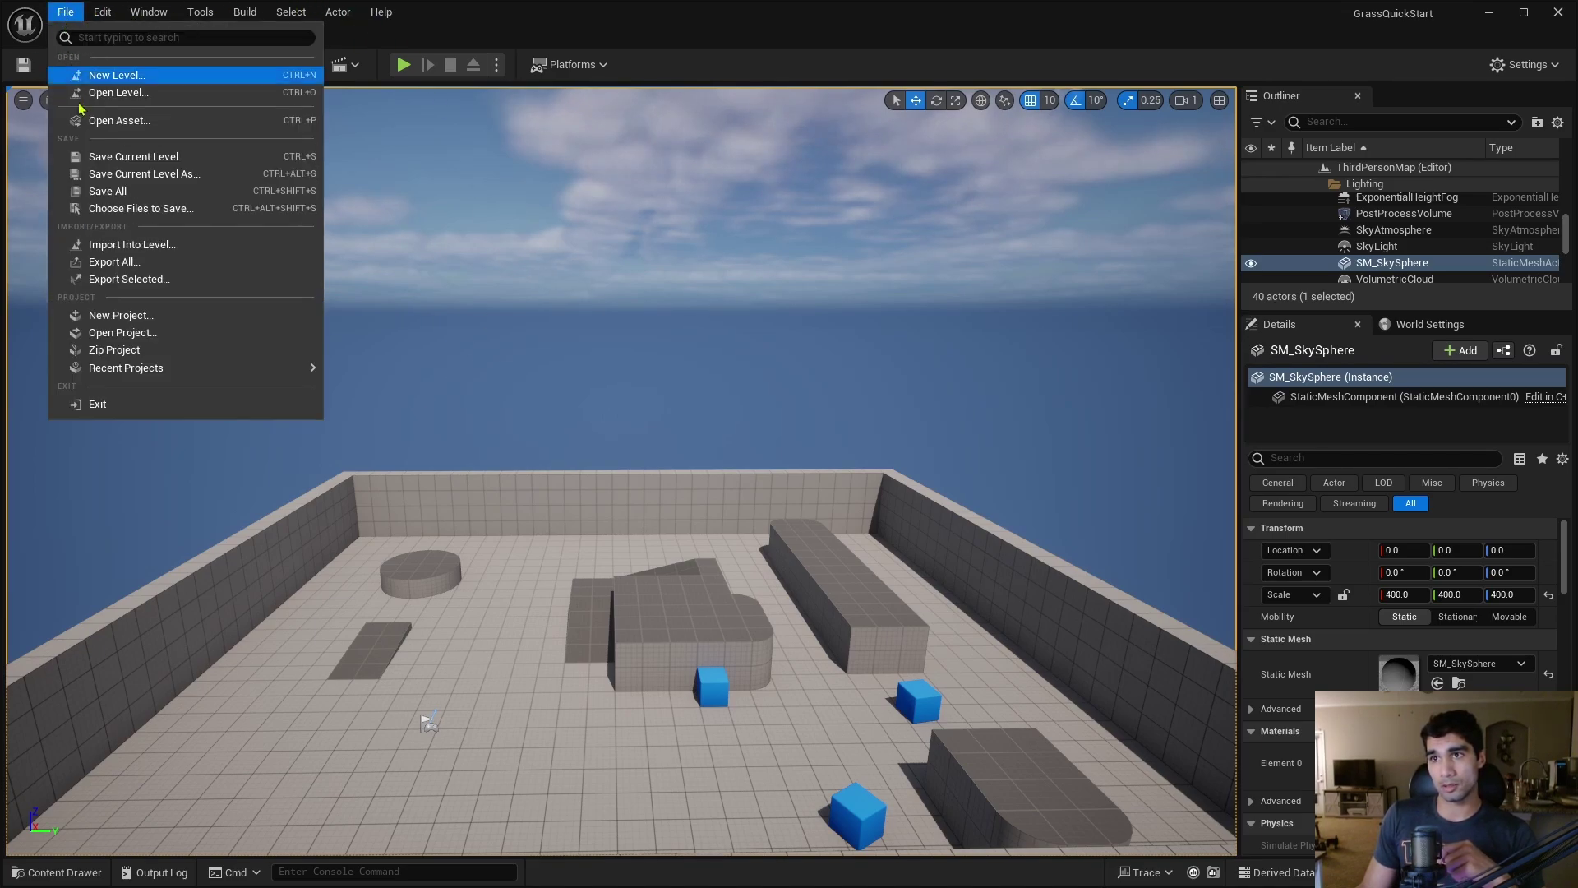
left_click(152, 75)
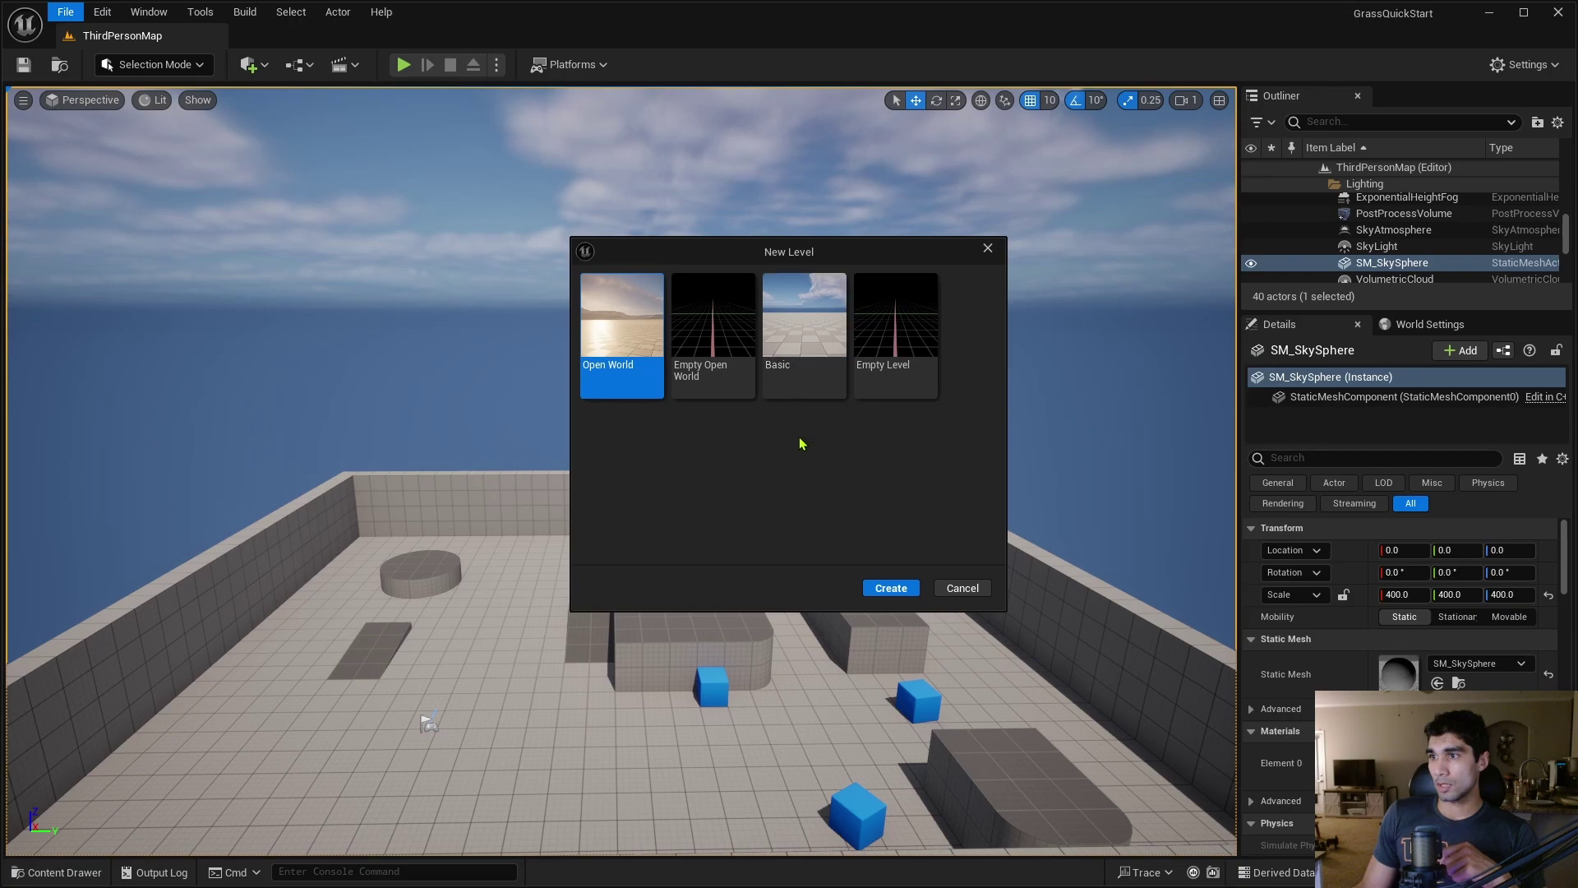
left_click(821, 380)
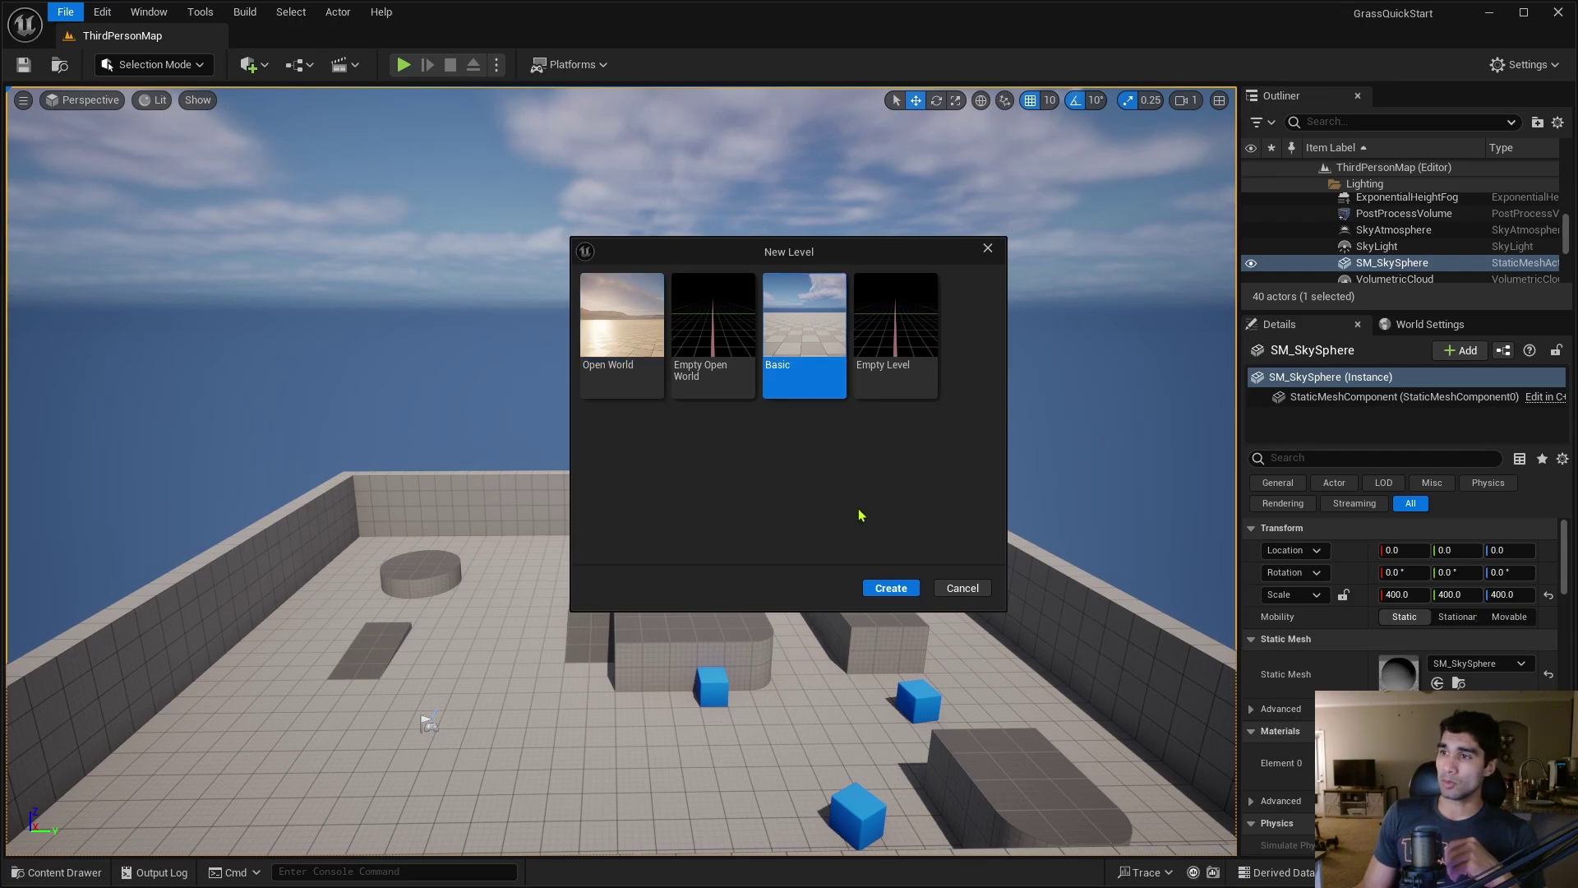
left_click(889, 587)
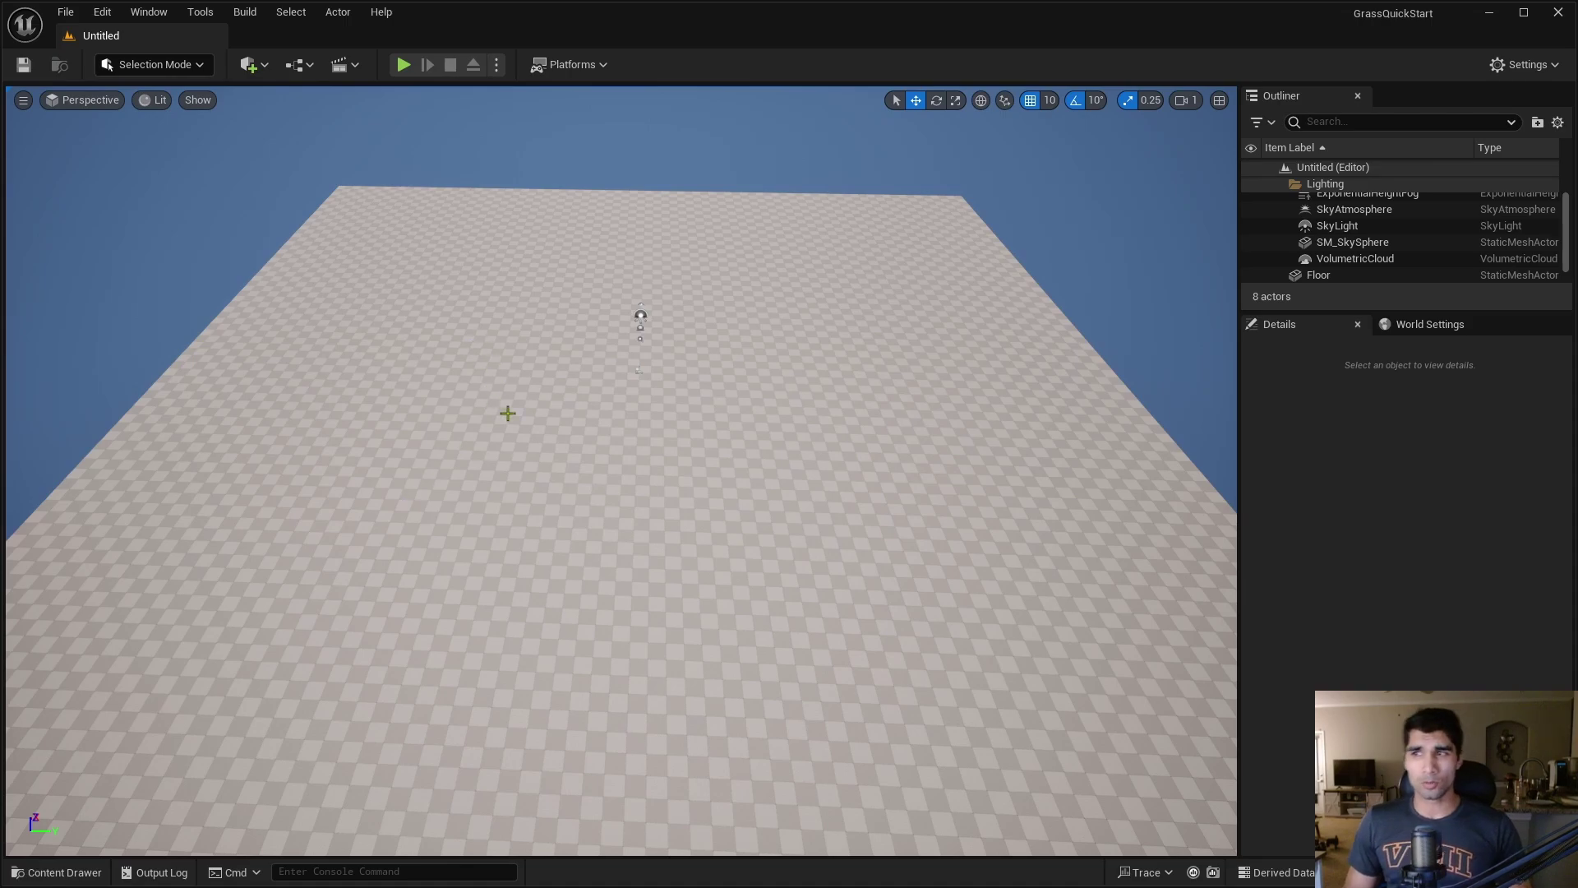
Delete the checkered Floor mesh from the new level
right_click_drag(692, 414, 718, 388)
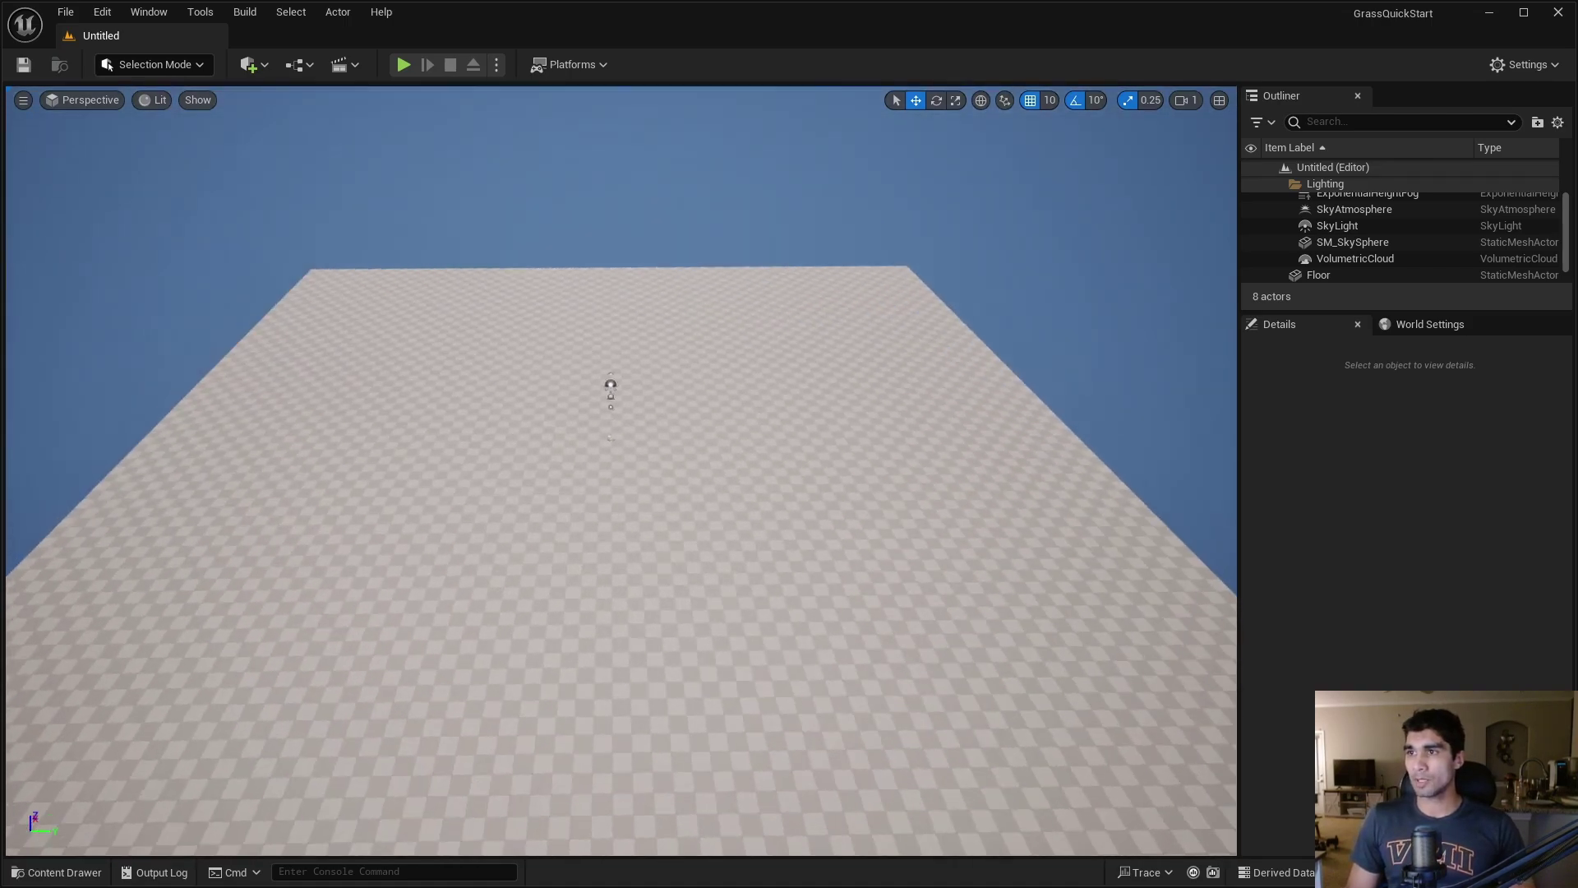
left_click(830, 430)
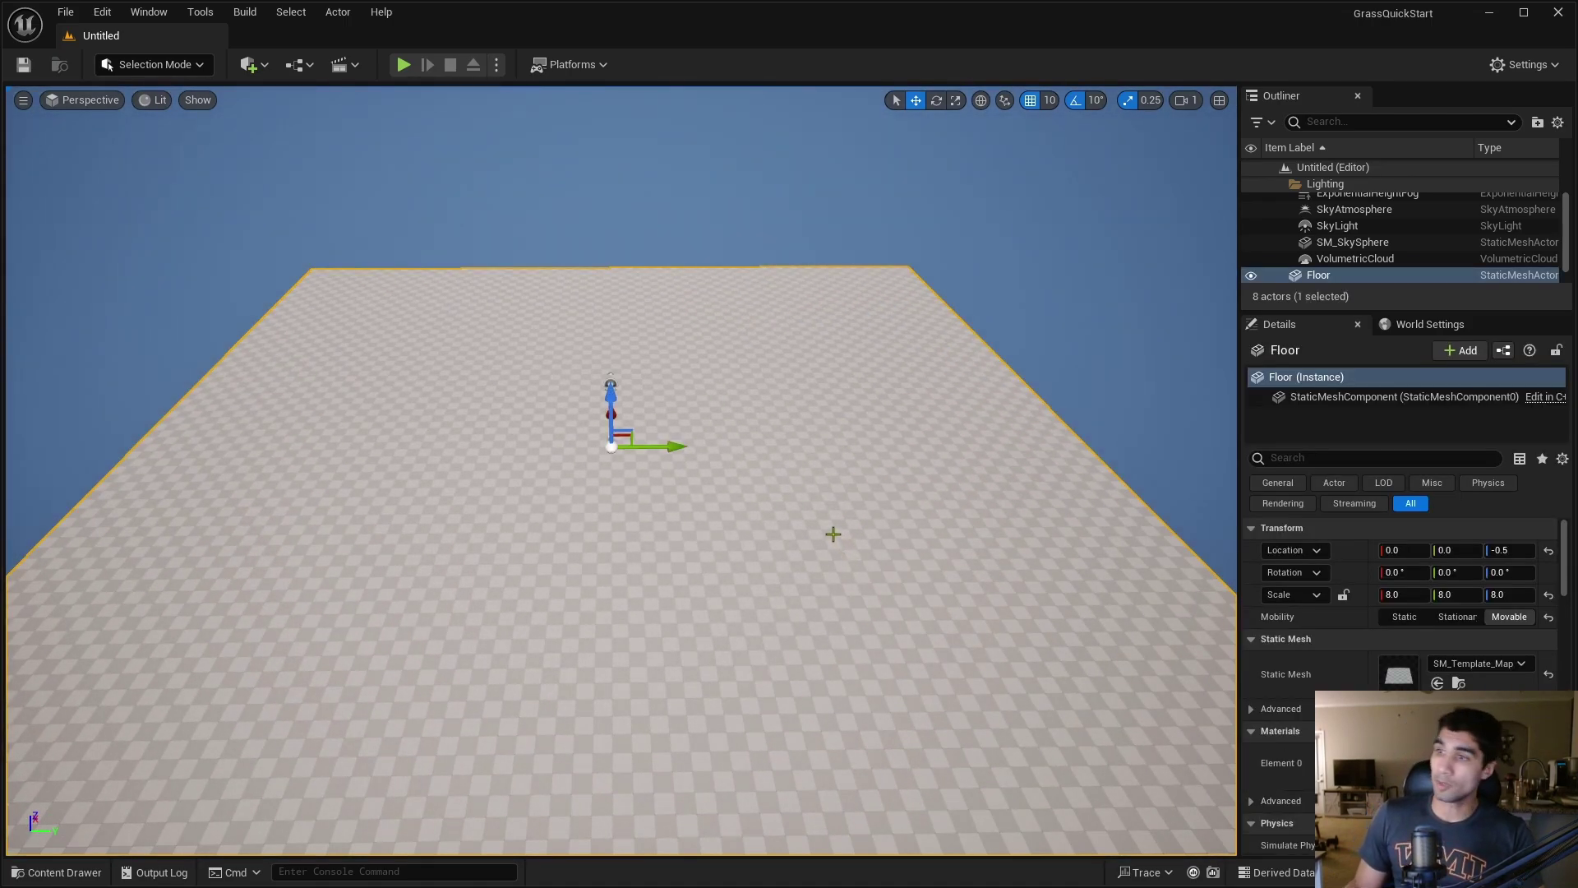
key("Delete")
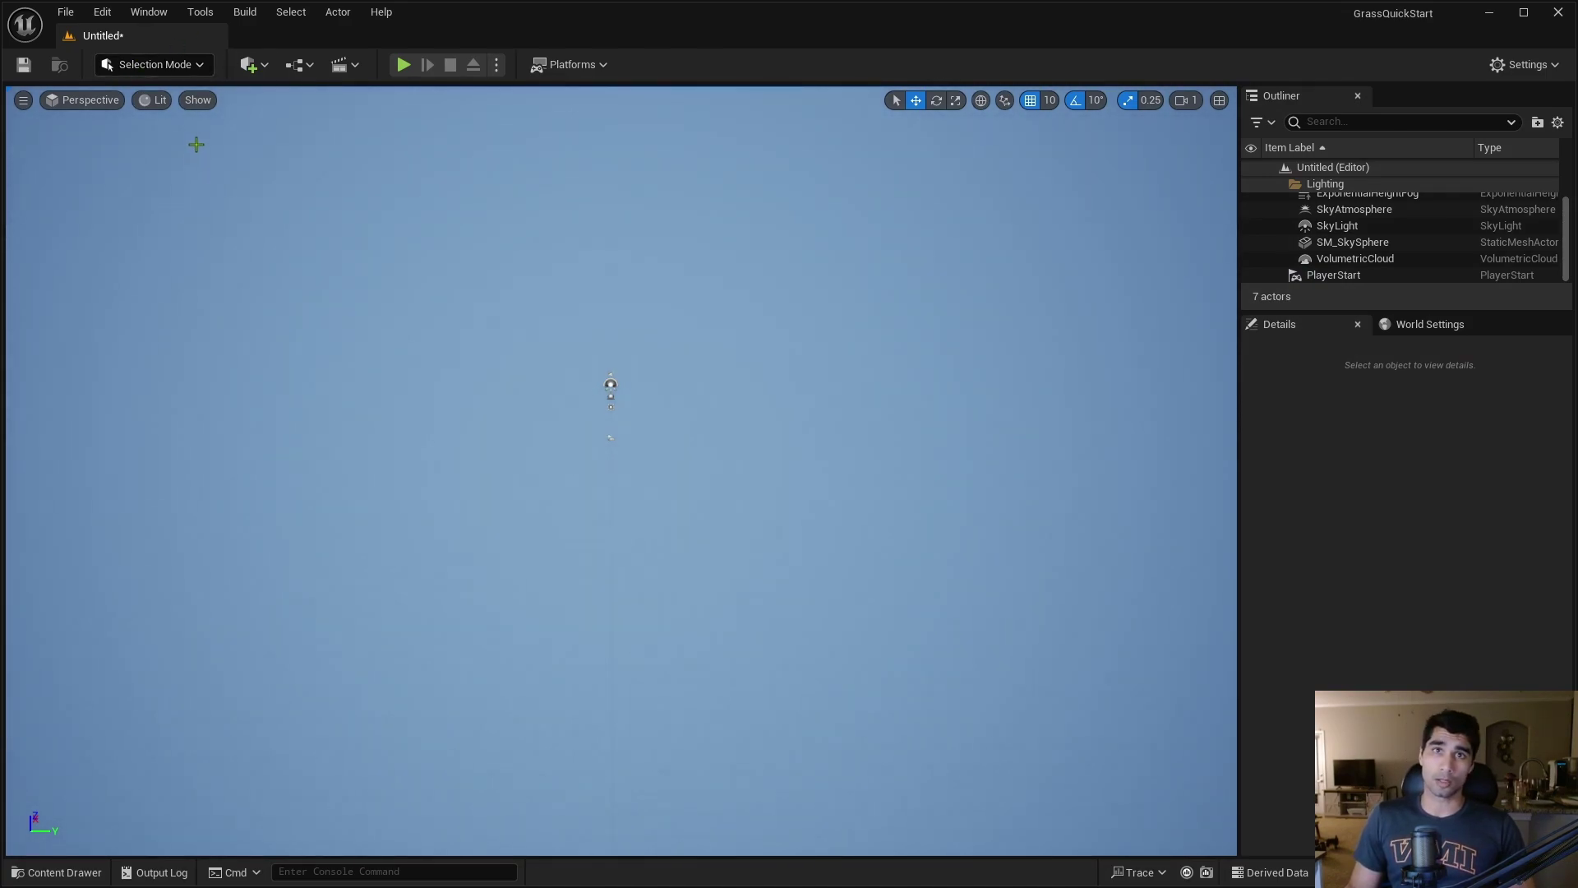
Switch to Landscape mode and create a new landscape with the default size and component settings
left_click(199, 65)
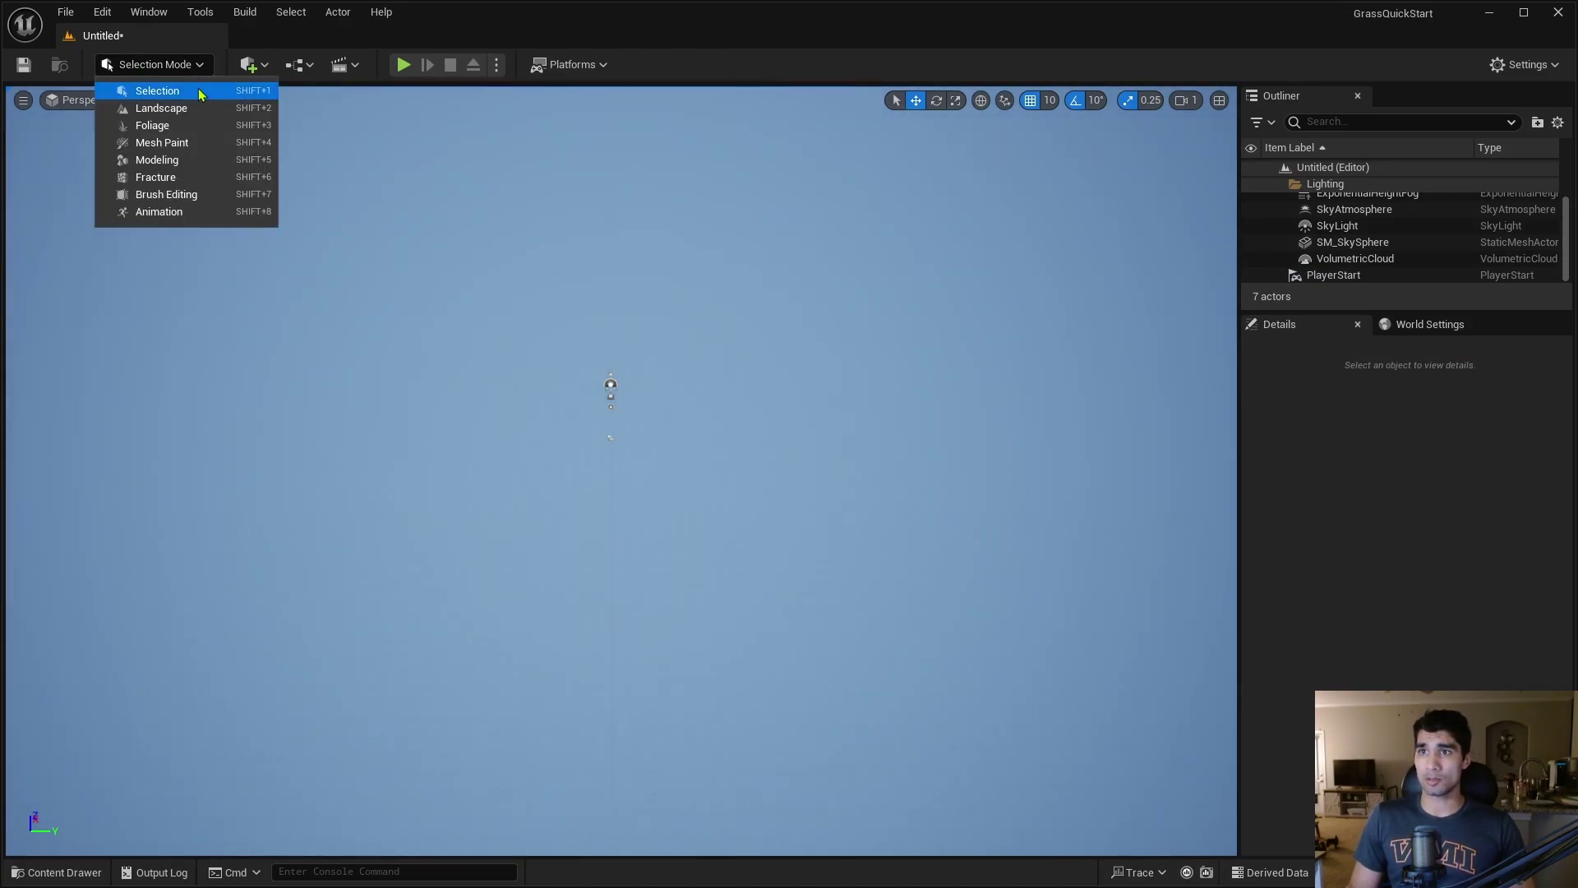
left_click(164, 108)
right_click_drag(750, 219, 802, 290)
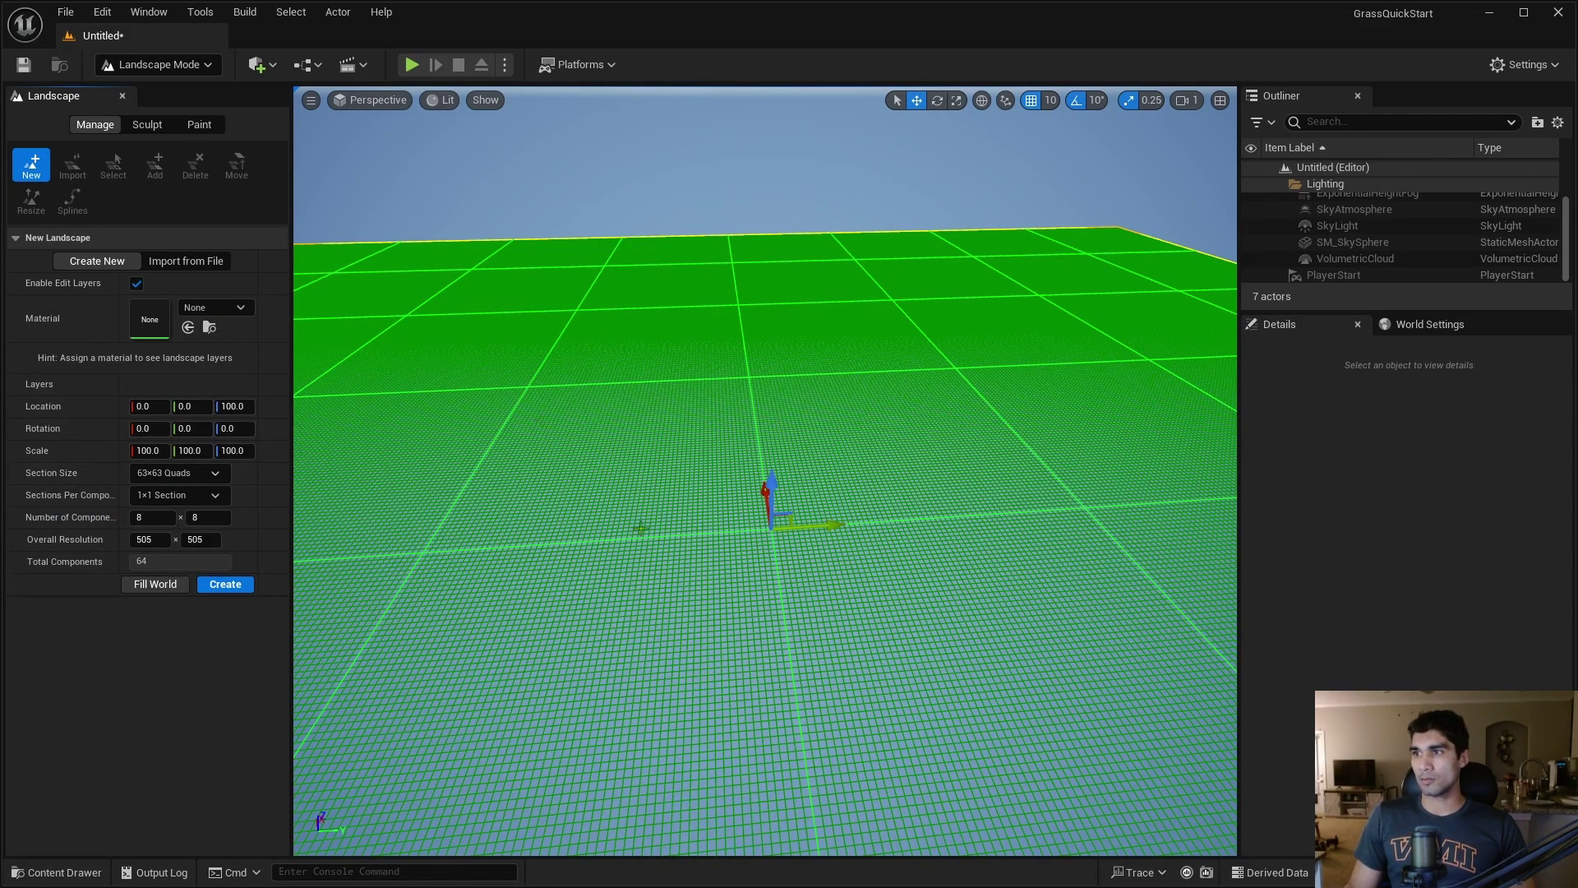
left_click(237, 588)
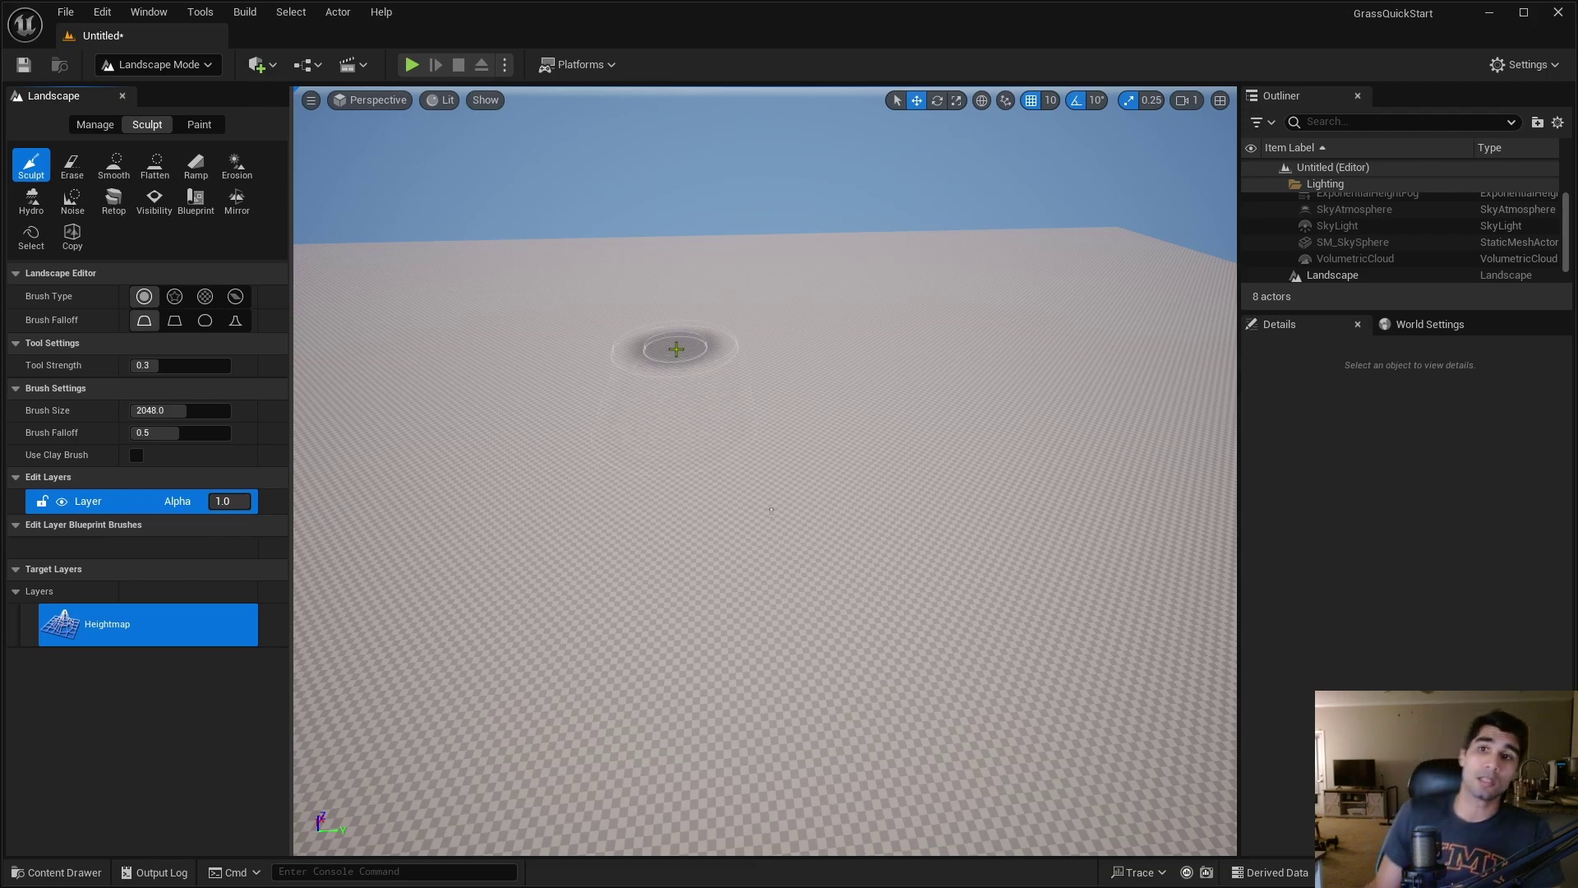
Set the Sculpt tool's strength to 0.01 and enlarge its brush size to about 5829
left_click(166, 367)
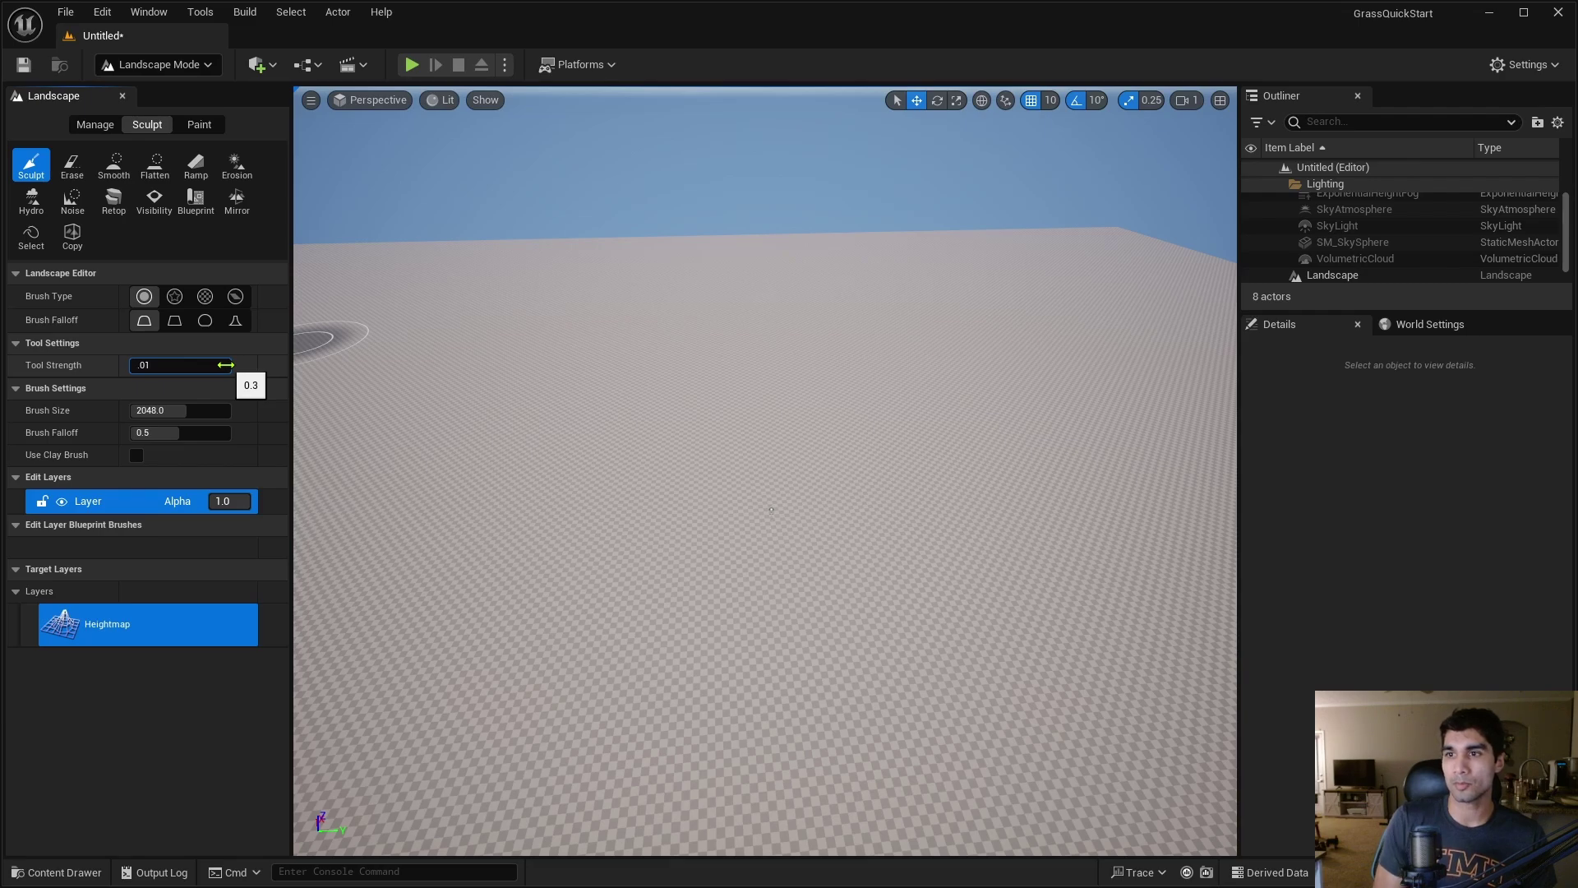
type(".01")
key("Return")
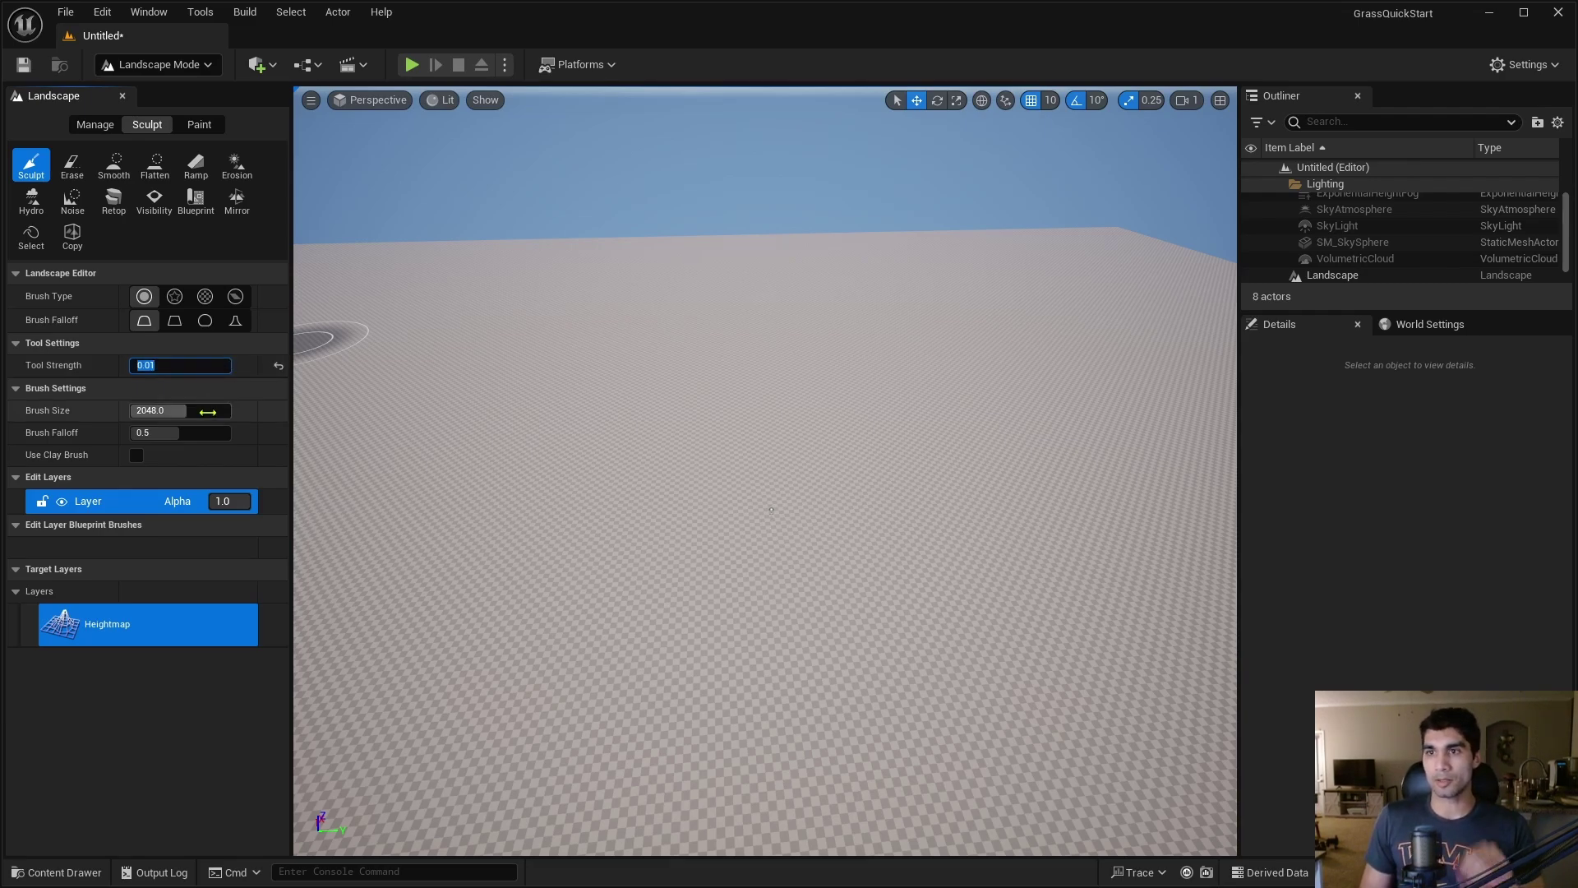
left_click(146, 732)
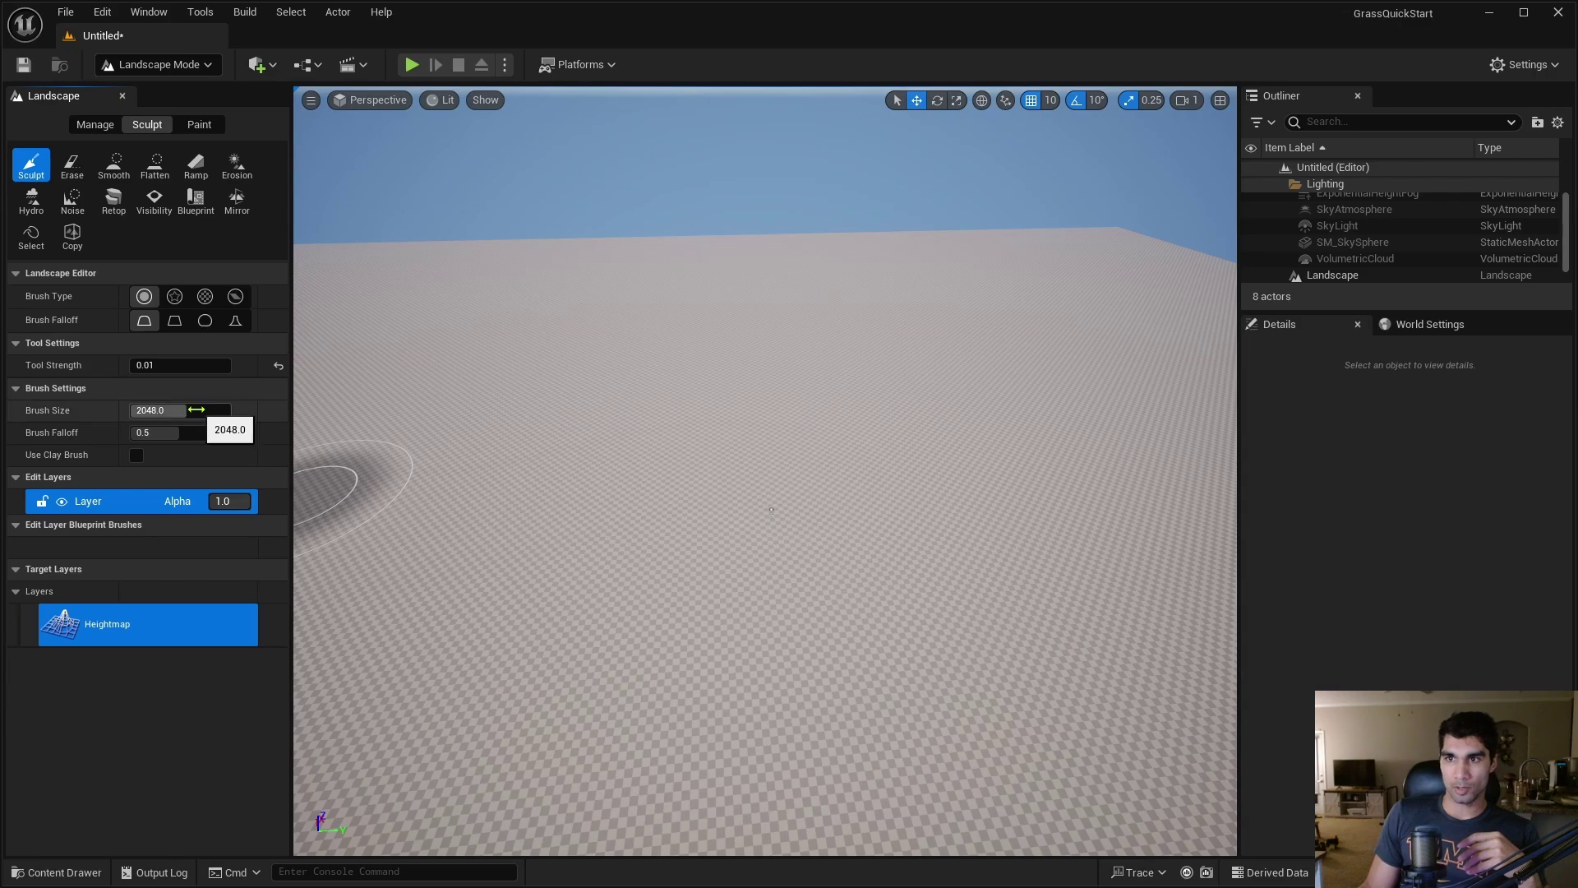
left_click_drag(181, 410, 226, 410)
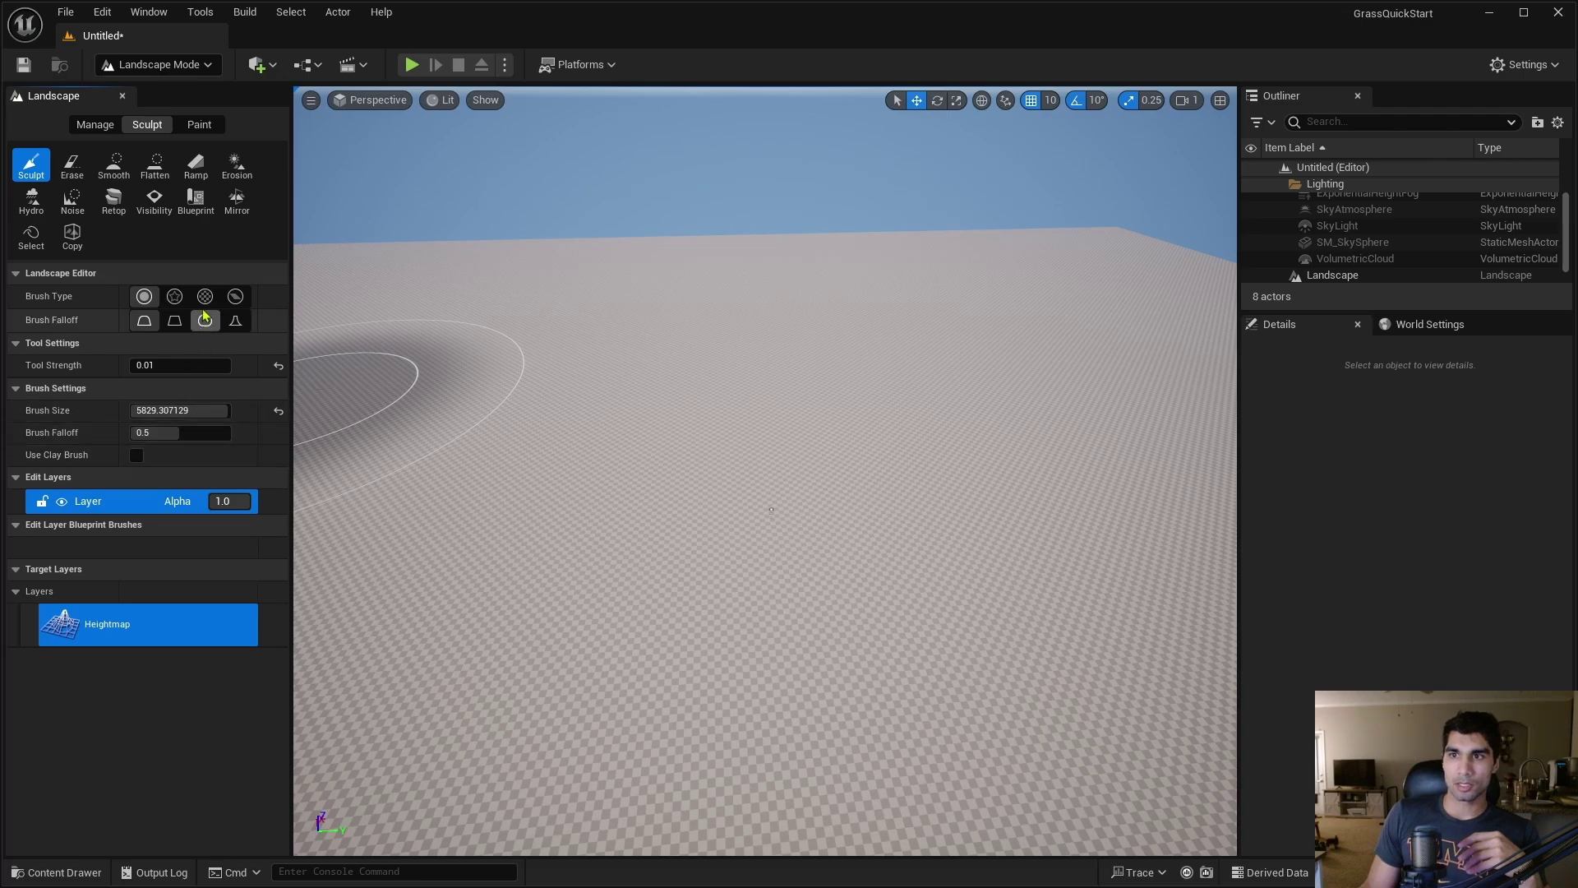
left_click(73, 199)
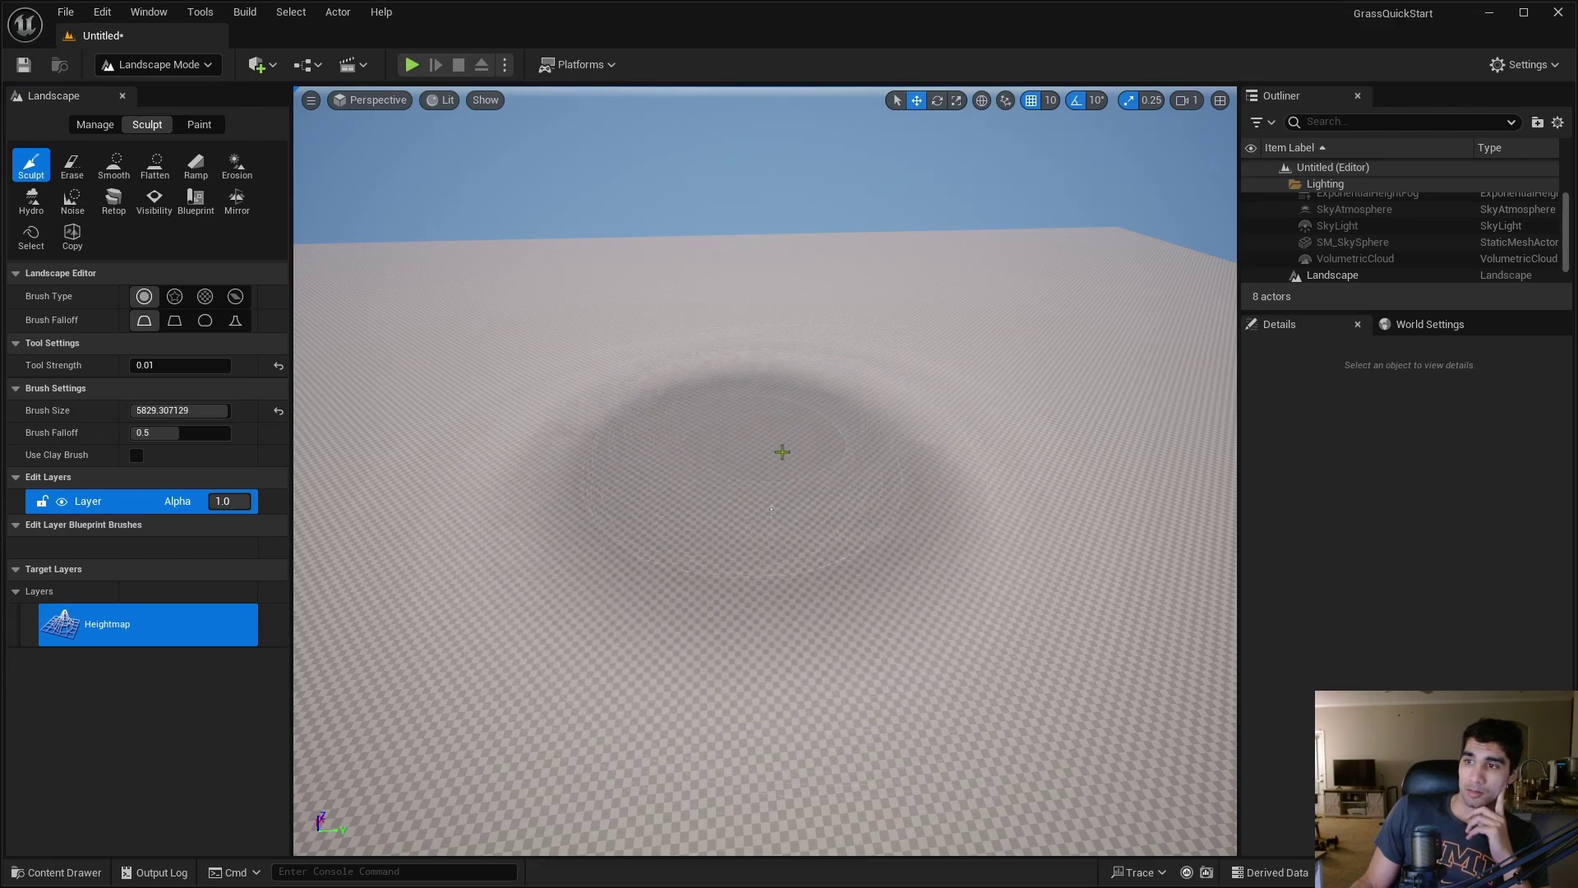
Sculpt several low, broad hills across the landscape with the Sculpt brush and undo the unwanted stroke
mouse_move(965, 436)
right_mouse_down()
mouse_move(1093, 411)
mouse_move(1167, 576)
mouse_move(1019, 526)
mouse_move(855, 394)
mouse_move(965, 387)
mouse_move(965, 353)
right_mouse_up()
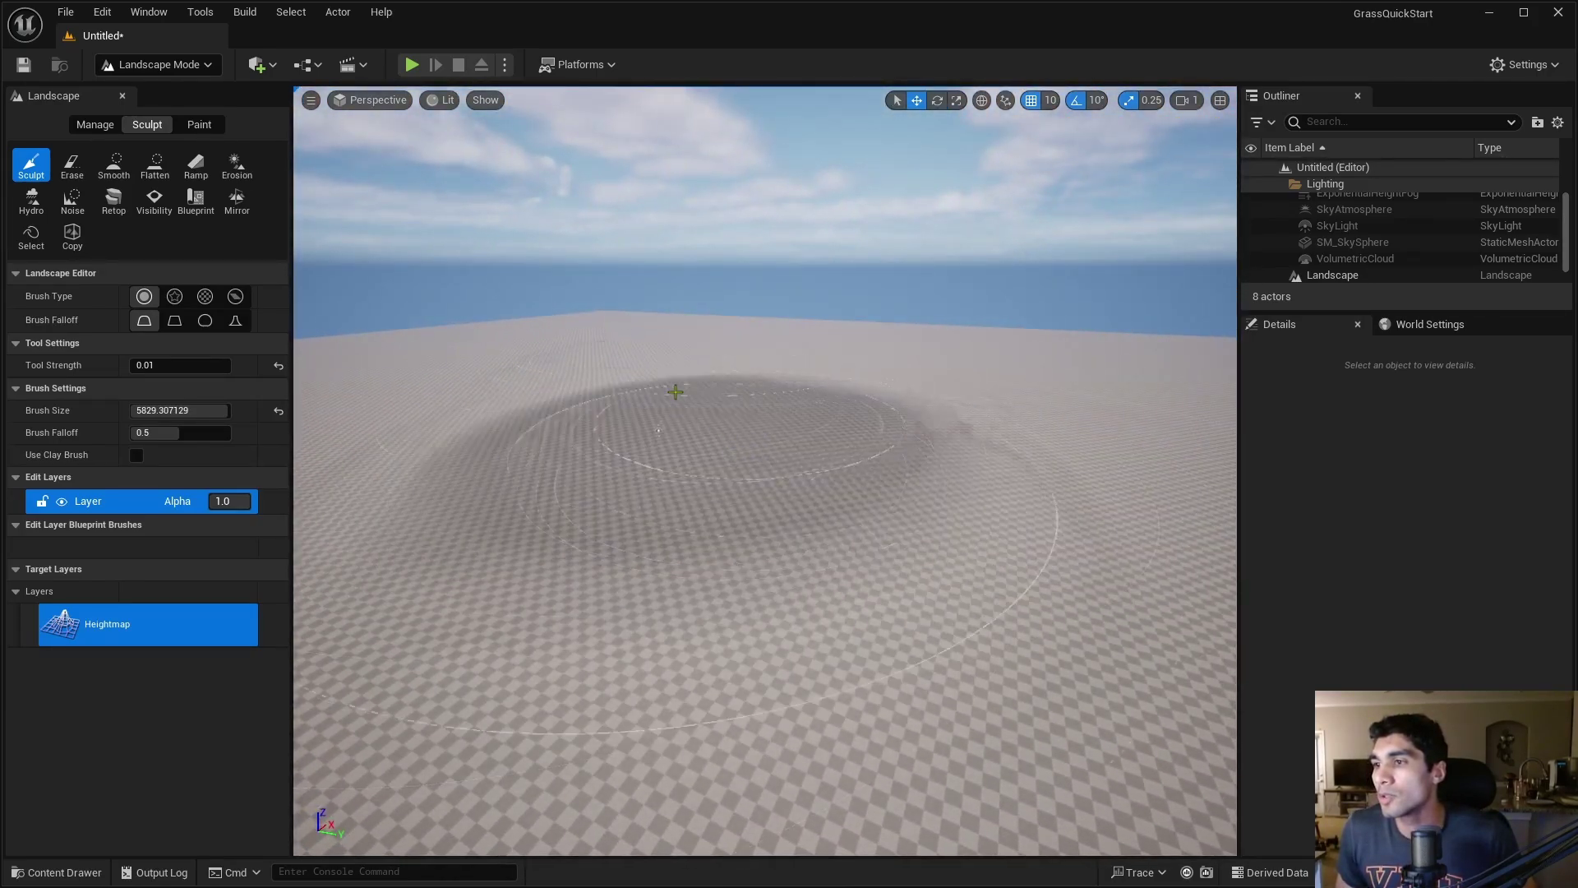
mouse_move(675, 392)
left_mouse_down()
mouse_move(688, 447)
mouse_move(710, 413)
left_mouse_up()
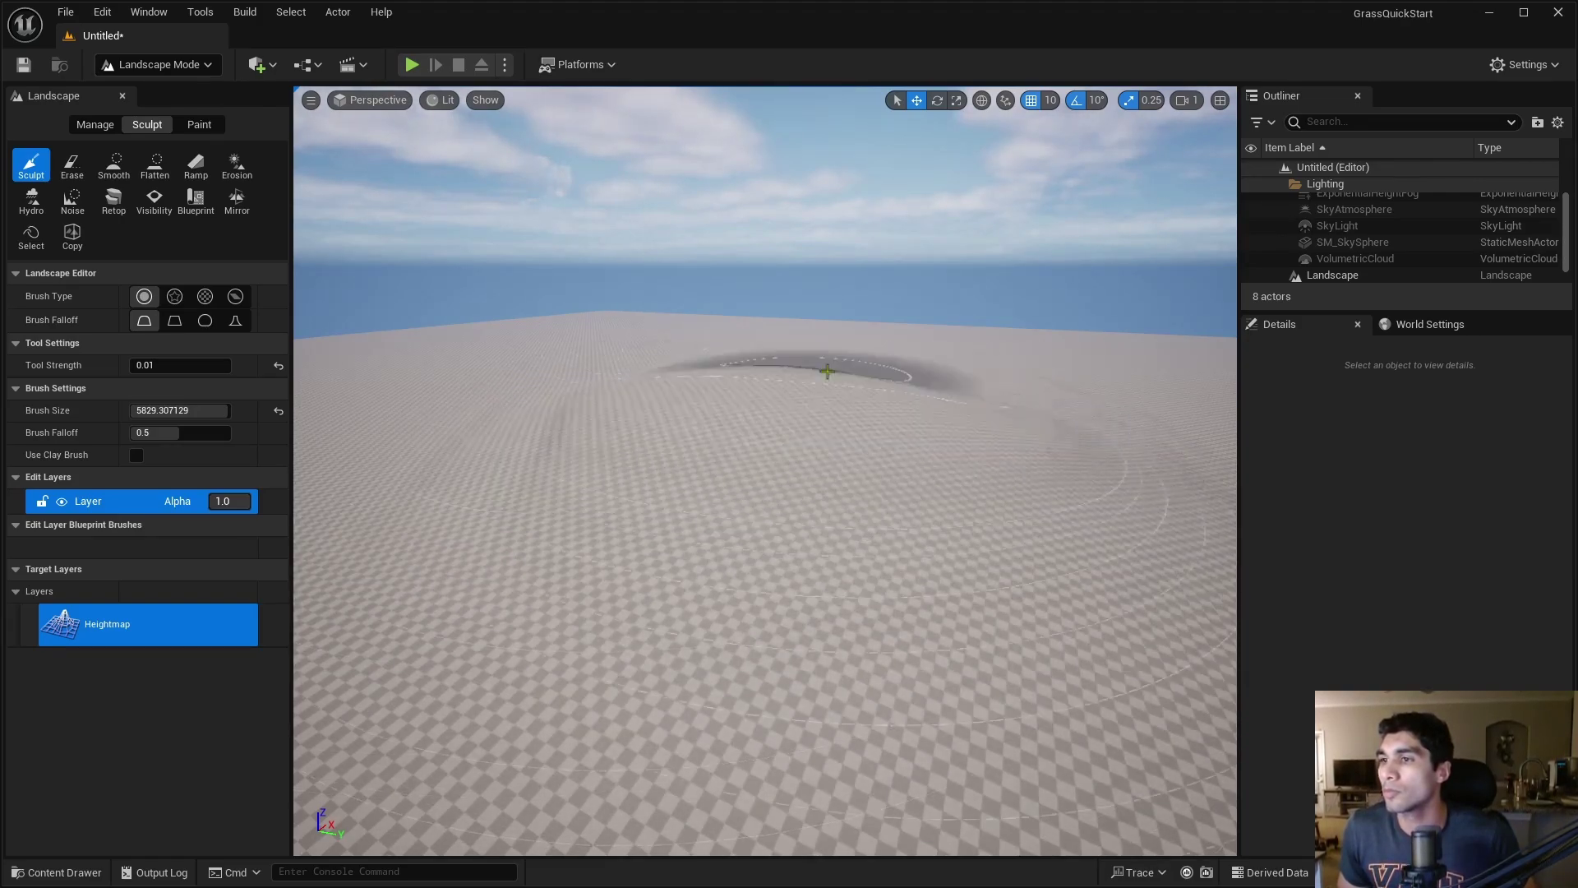
right_click_drag(905, 392, 1043, 422)
key("ctrl+z")
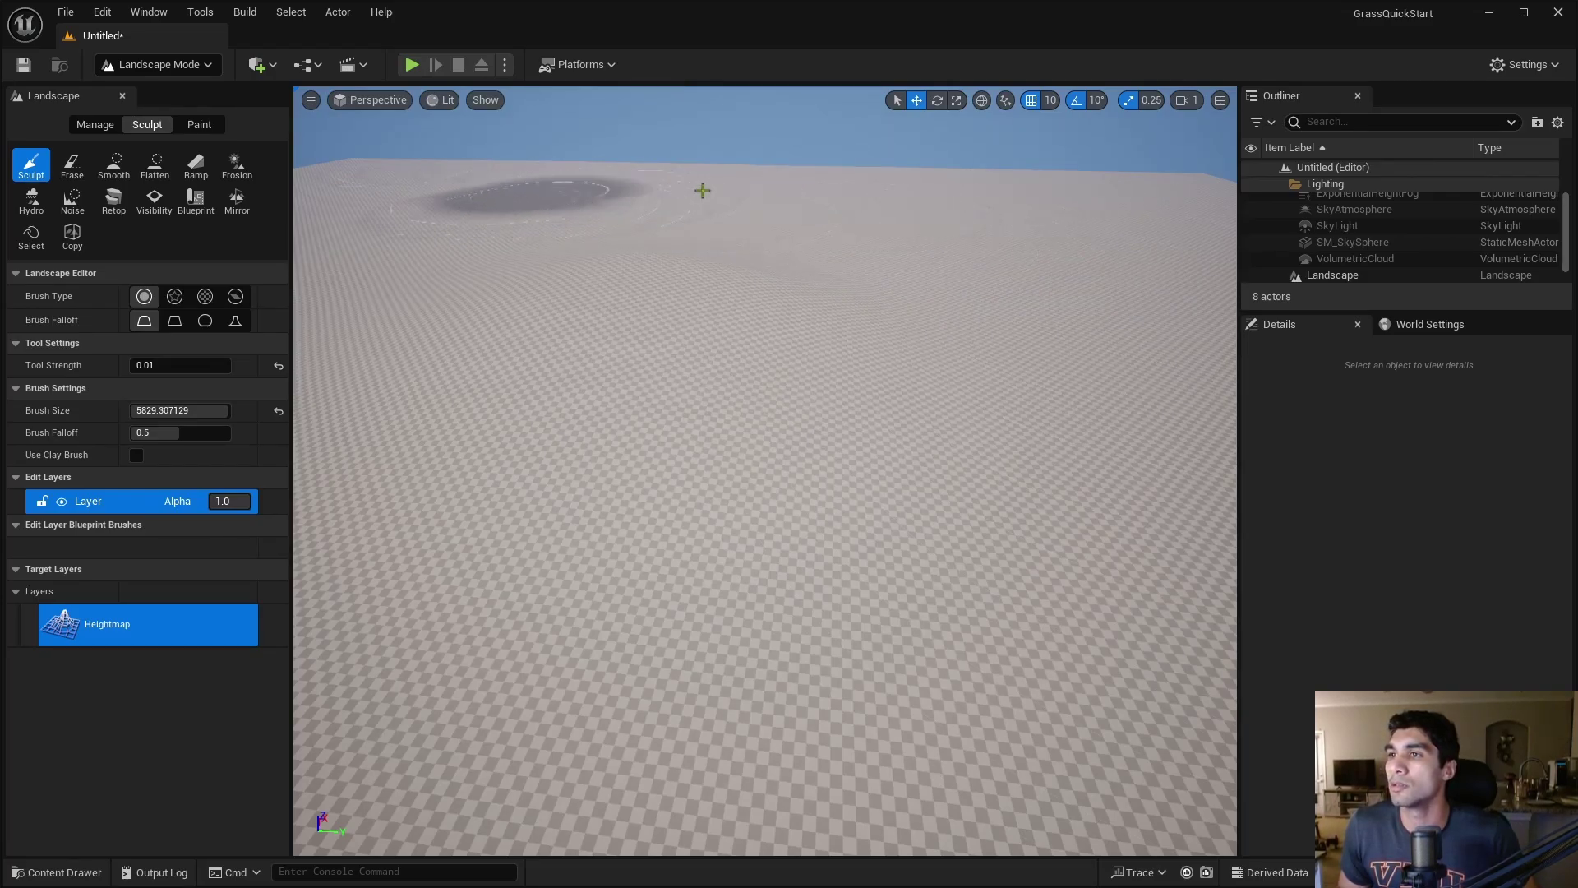
mouse_move(781, 472)
right_mouse_down()
mouse_move(781, 625)
mouse_move(1151, 460)
mouse_move(830, 395)
mouse_move(575, 378)
mouse_move(756, 403)
mouse_move(674, 399)
right_mouse_up()
Return to Selection mode and look over the sculpted landscape
key("shift+1")
right_click_drag(616, 469, 616, 469)
right_click_drag(711, 388, 712, 387)
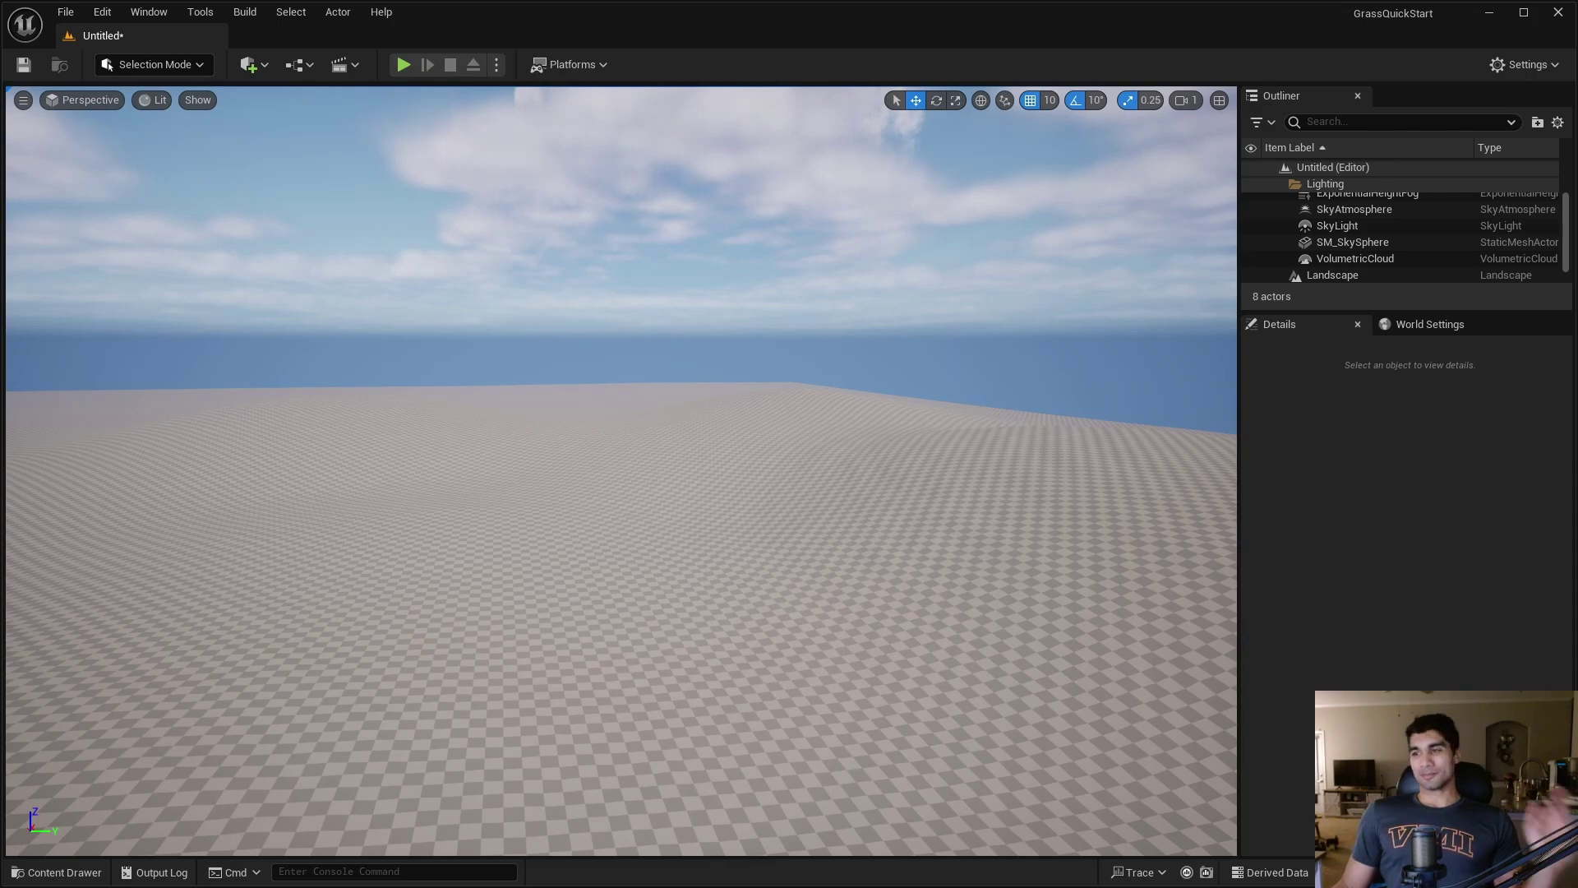
right_click_drag(621, 470, 699, 509)
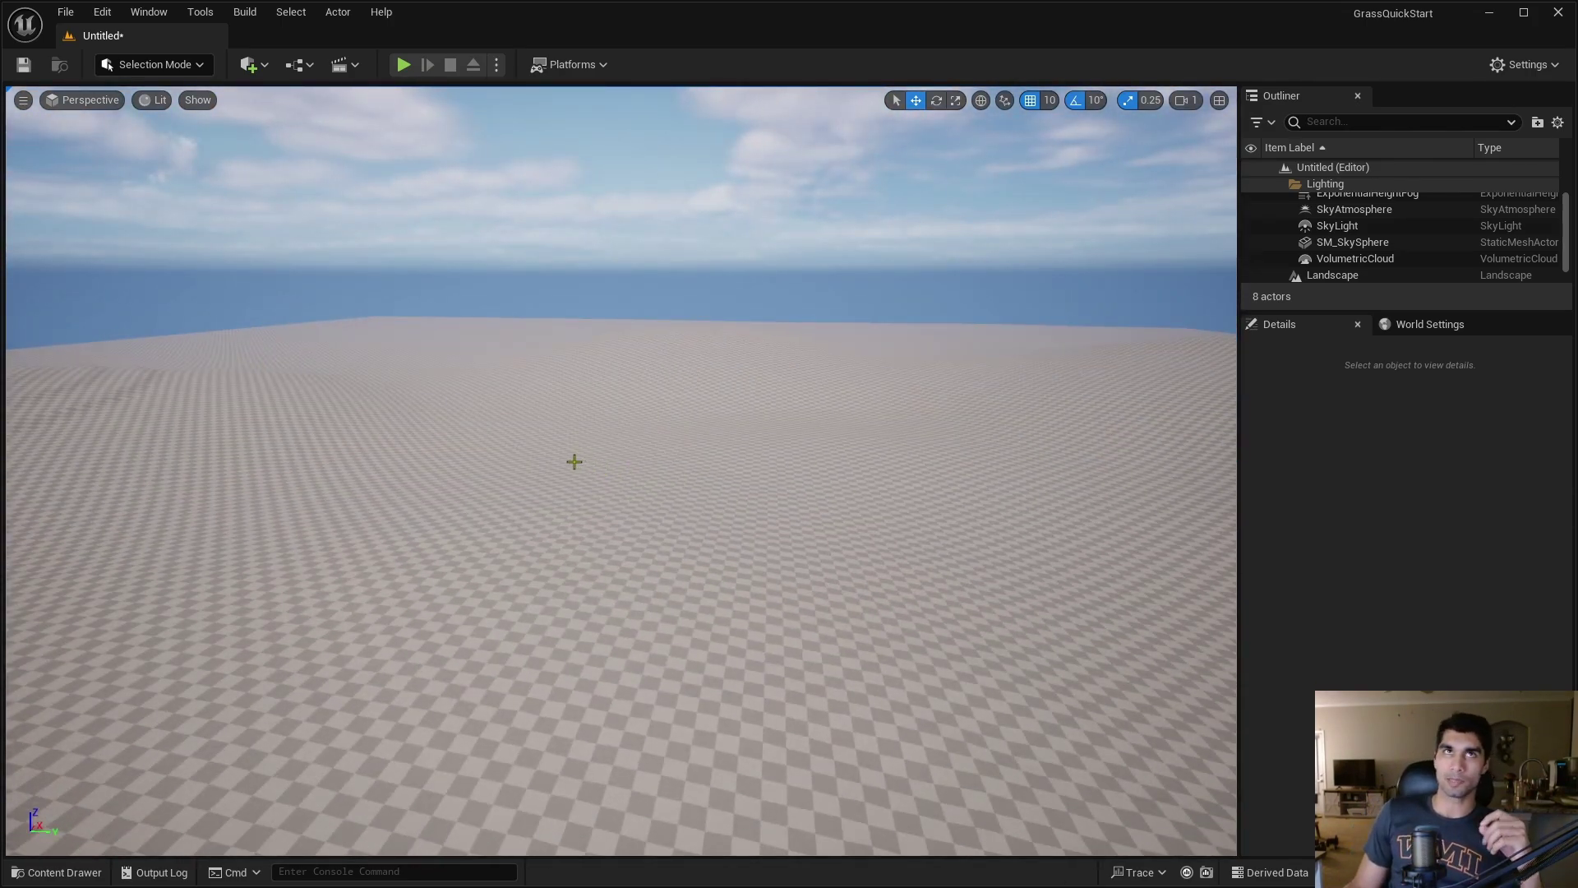
Create a Landscape Grass Type asset named Grass_00 in the Content folder
right_click_drag(605, 461, 633, 469)
key("ctrl+space")
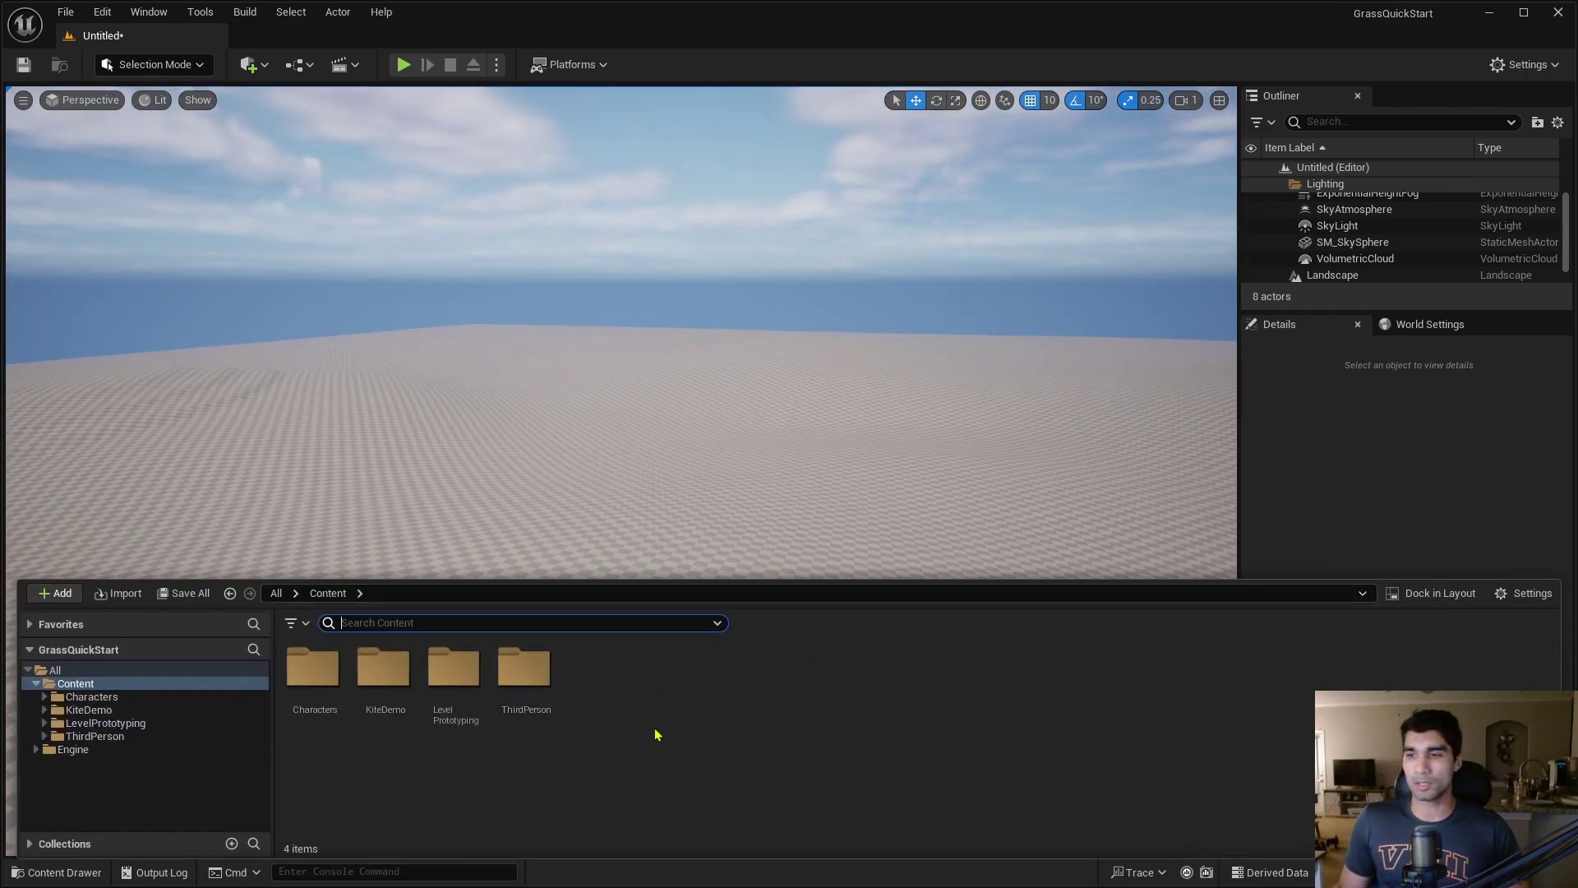
right_click(613, 676)
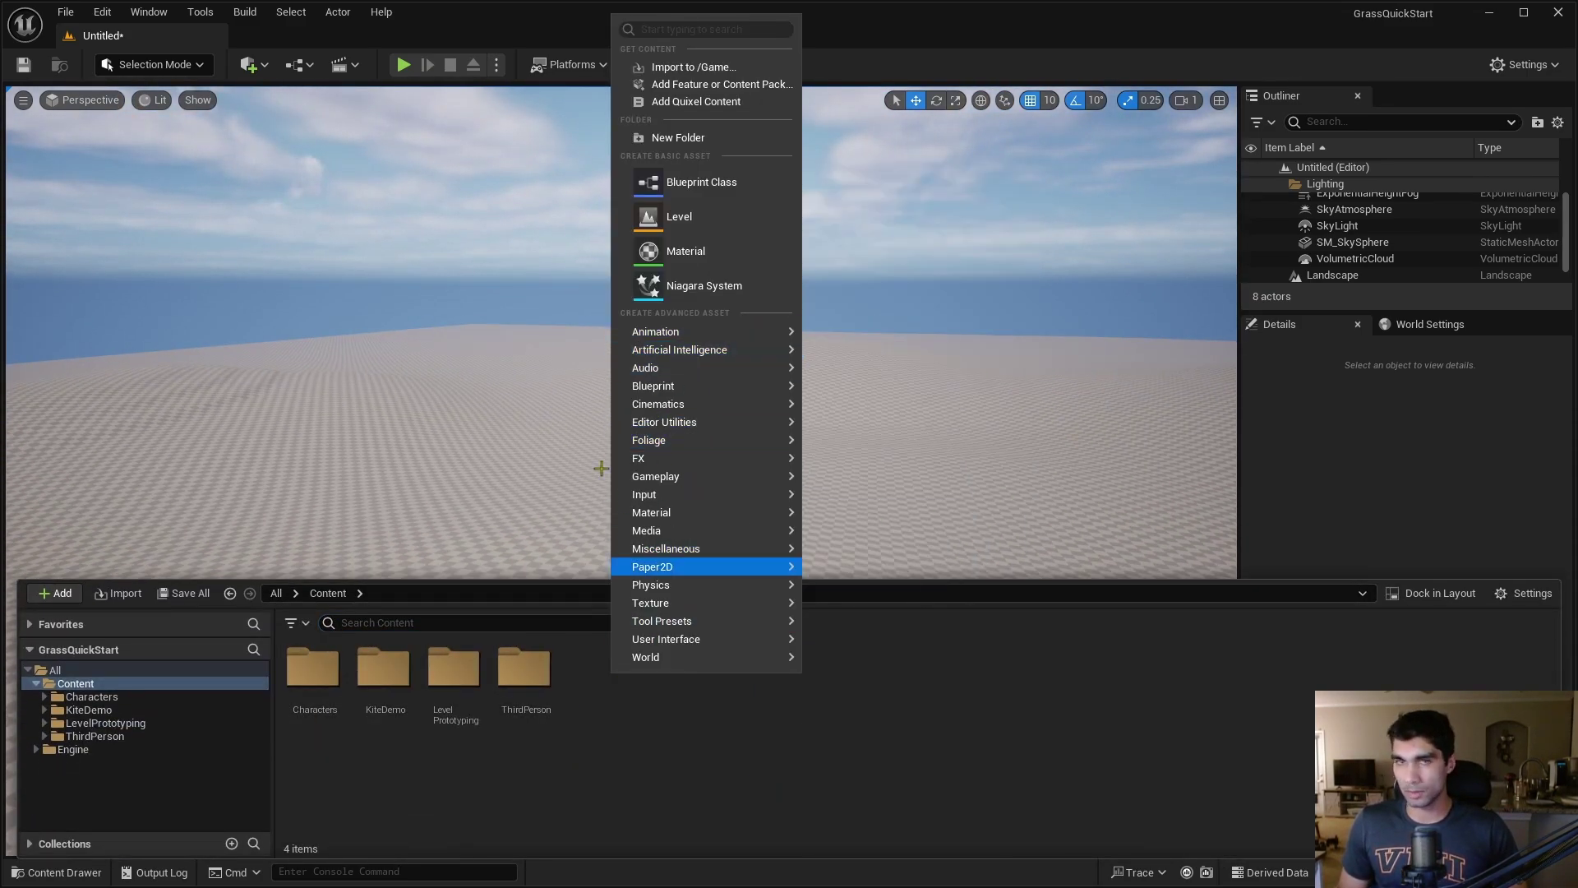
mouse_move(765, 640)
mouse_move(772, 577)
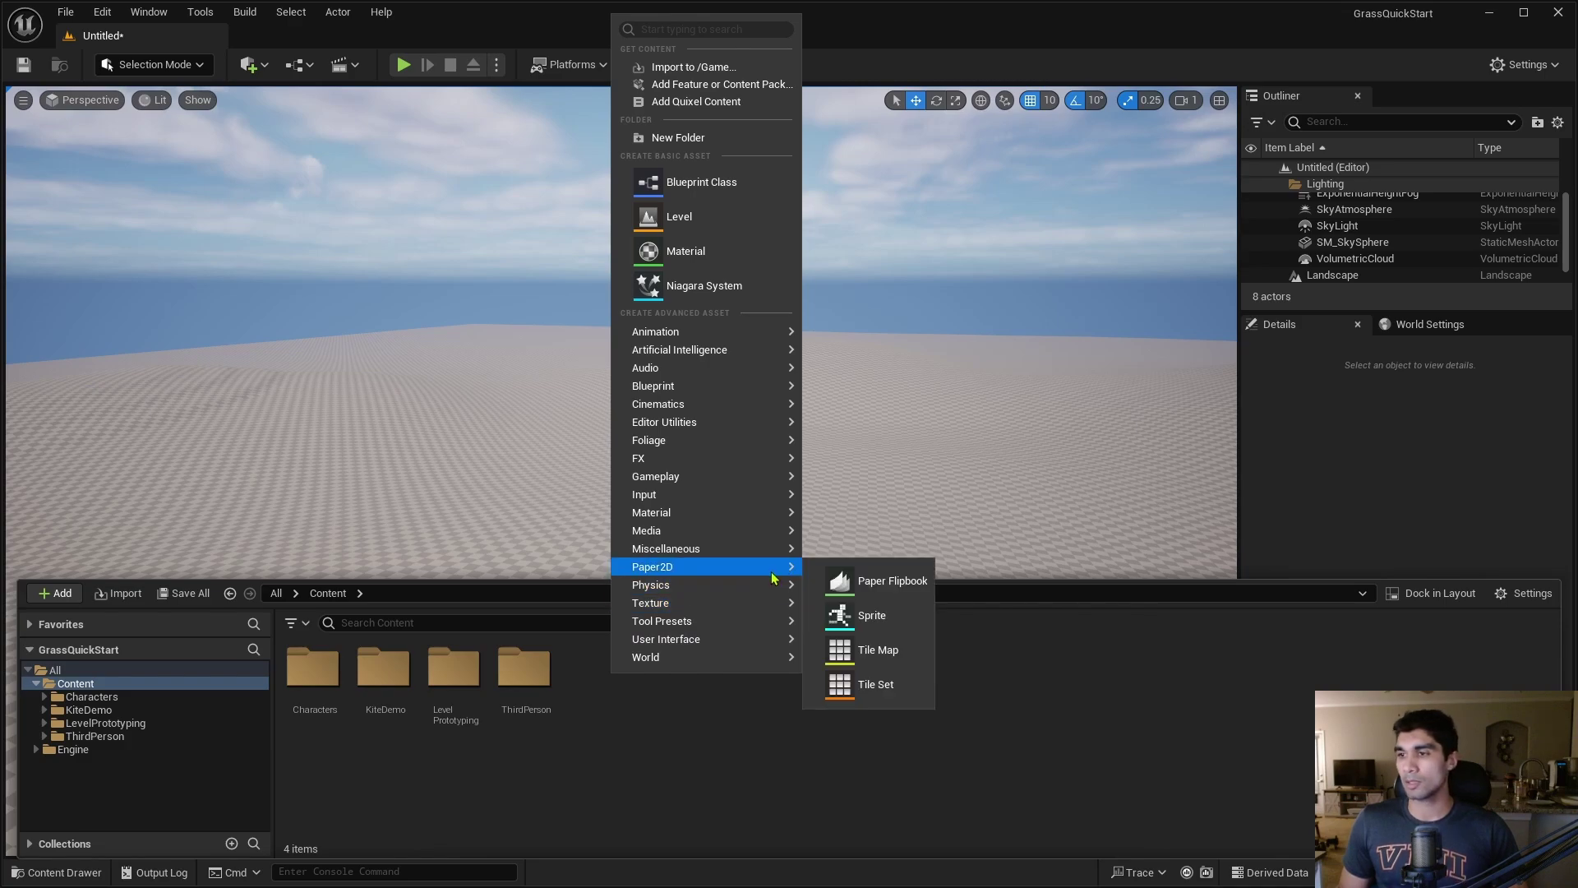
mouse_move(726, 441)
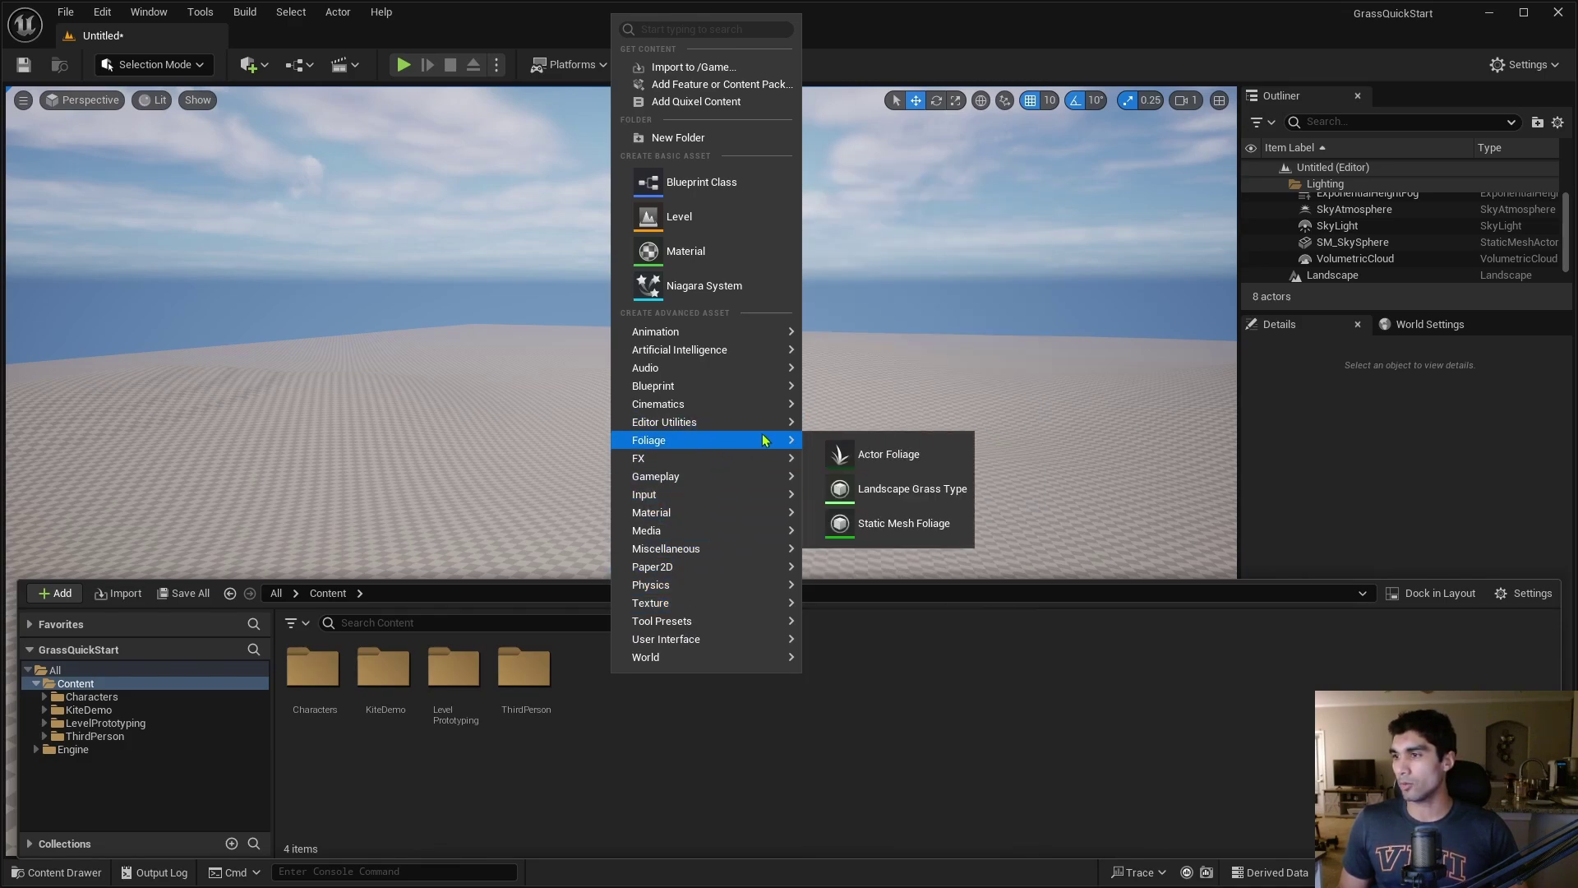
left_click(901, 489)
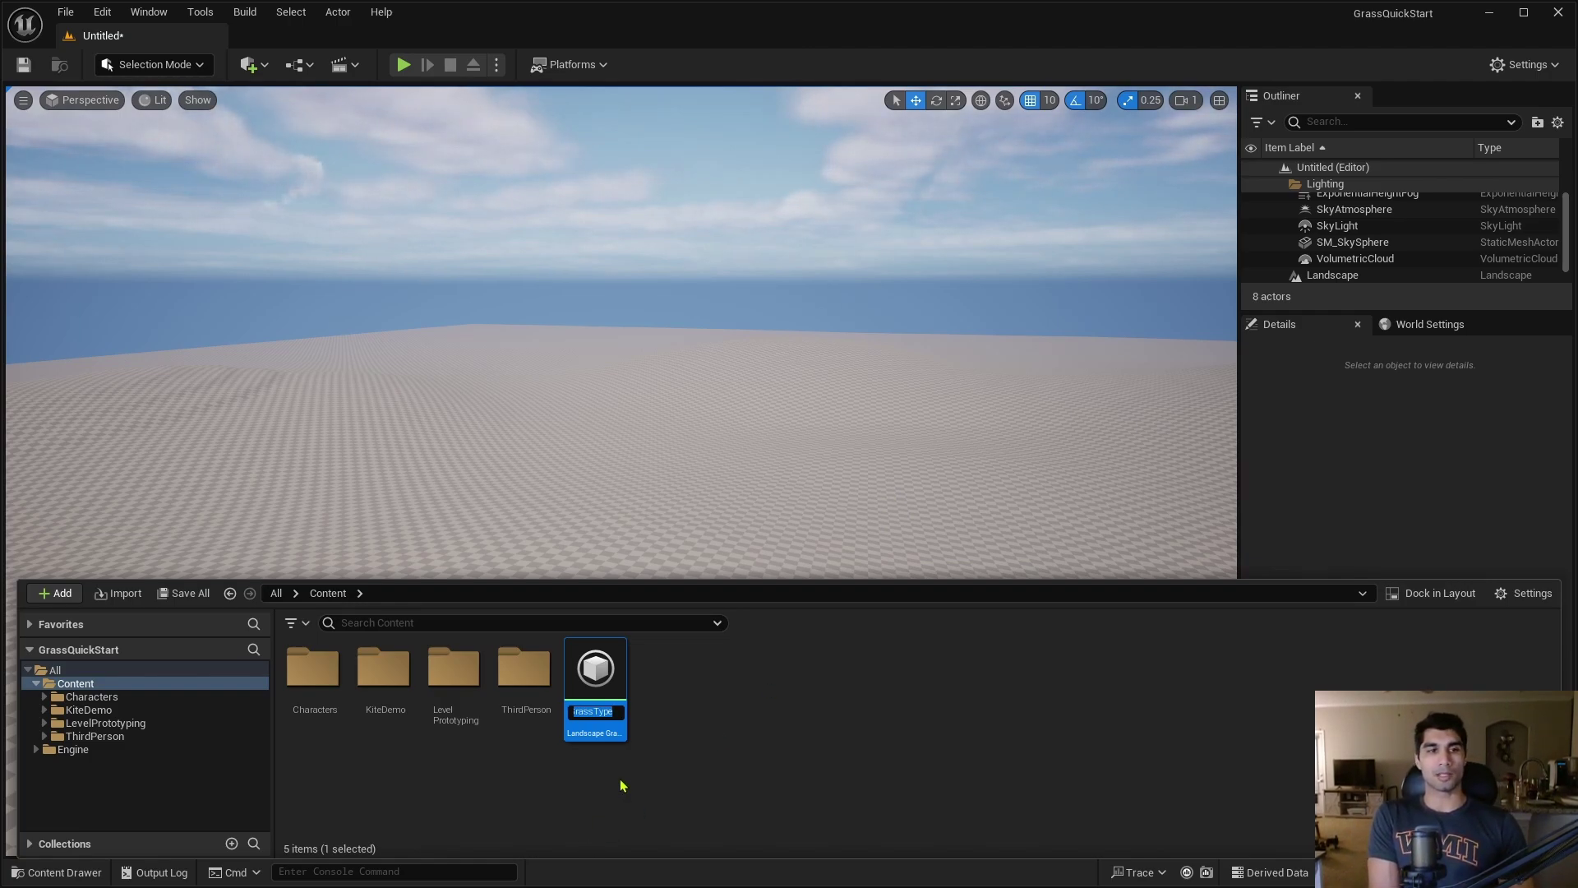
type("G")
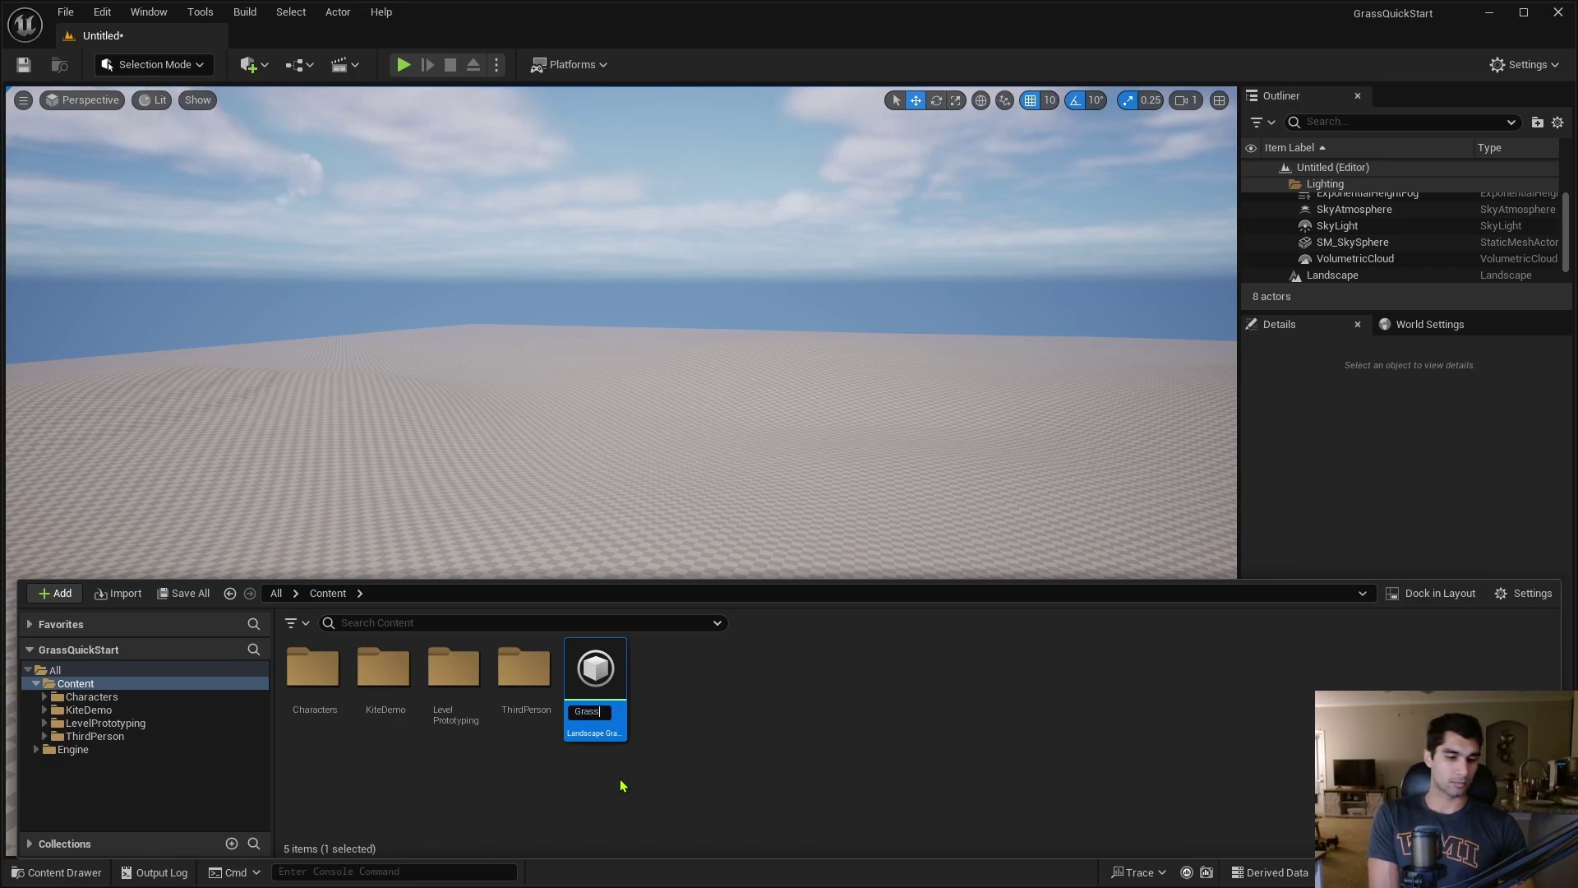
type("rass_")
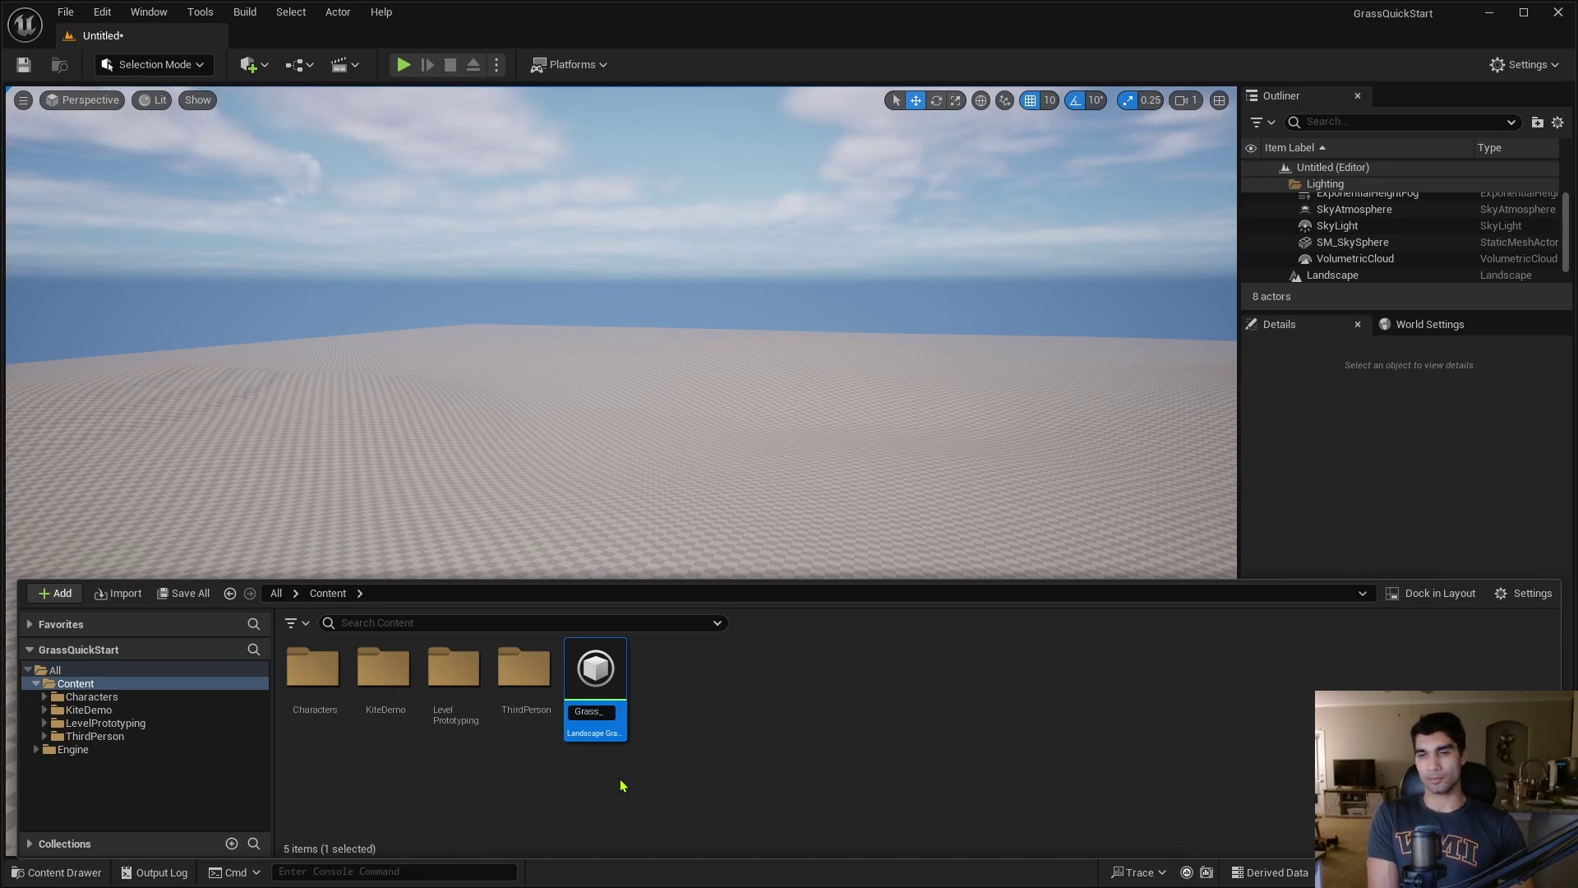
type("00")
key("Return")
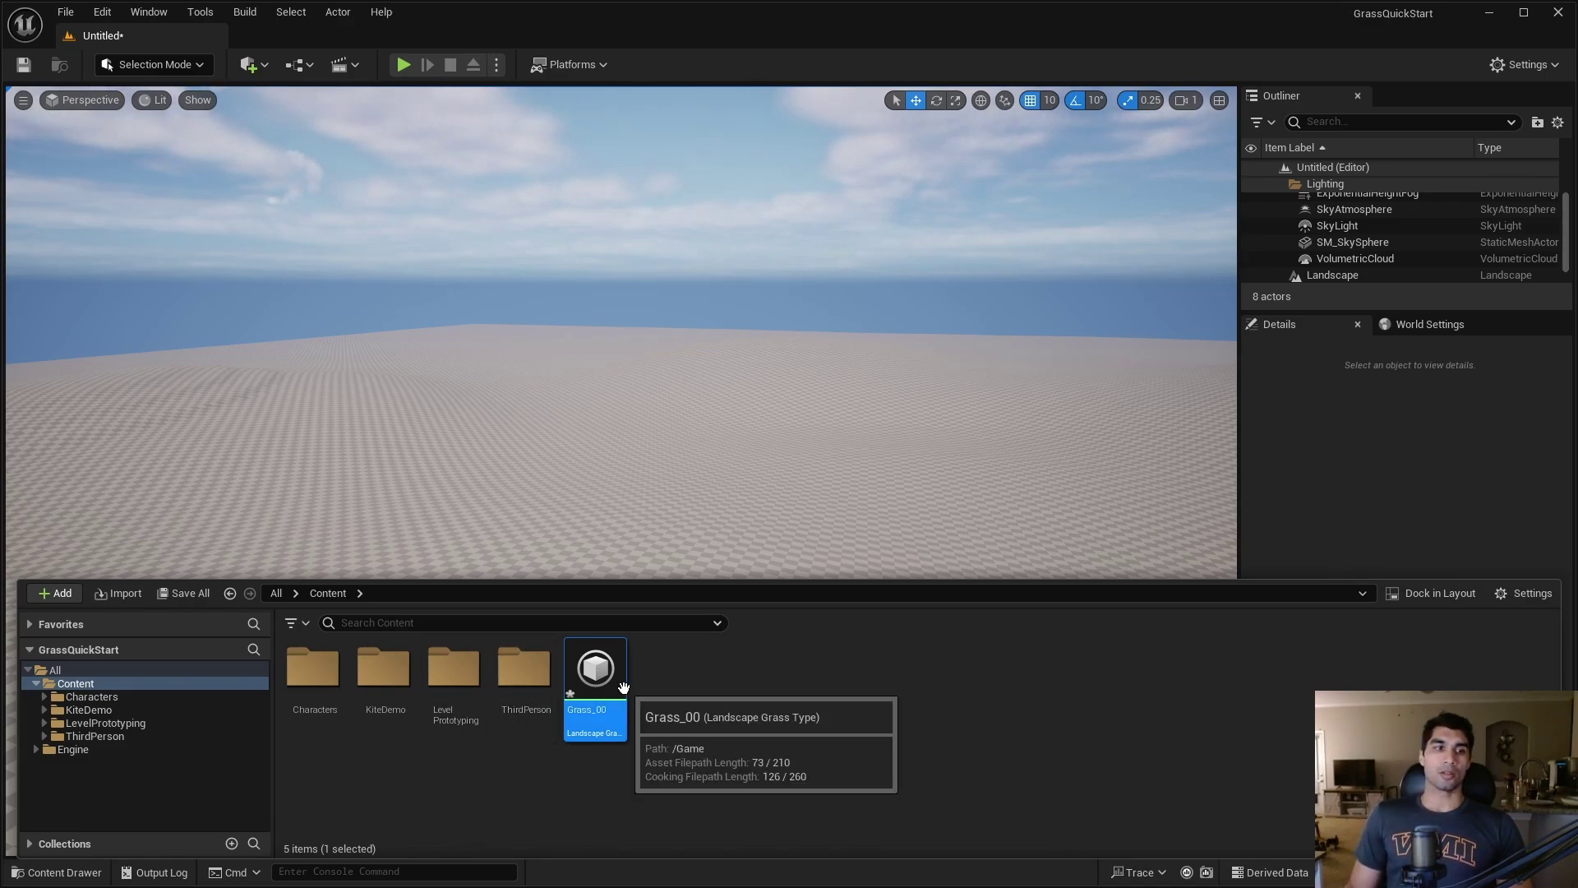
Open Grass_00 docked beside the level, add one element to Grass Varieties and expand its settings for review
double_click(622, 689)
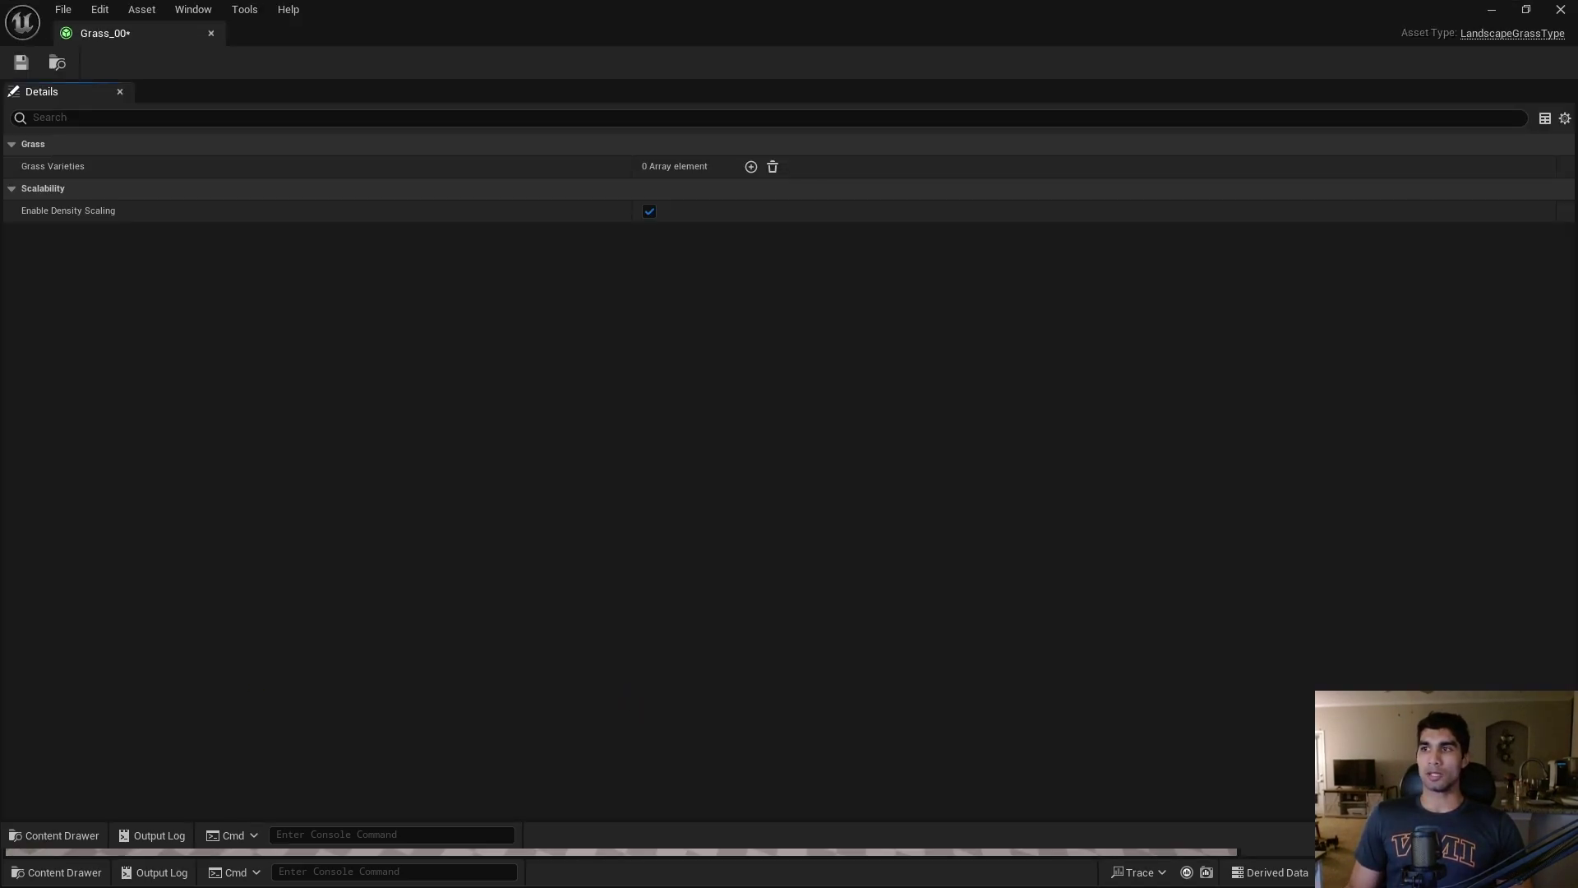
left_click_drag(159, 35, 296, 41)
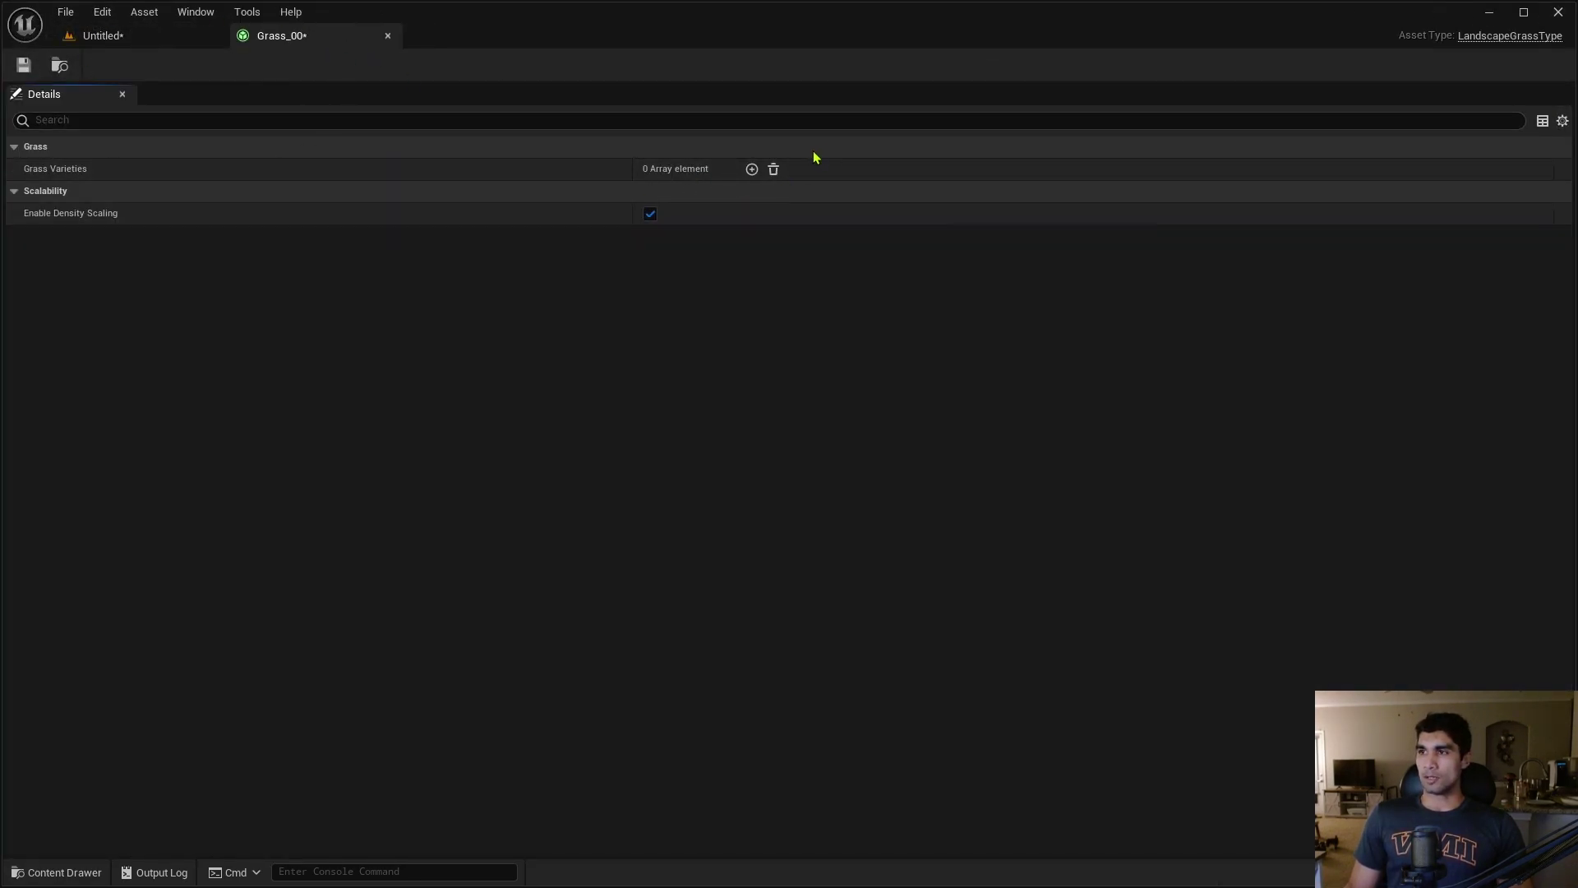
left_click(751, 169)
left_click(27, 191)
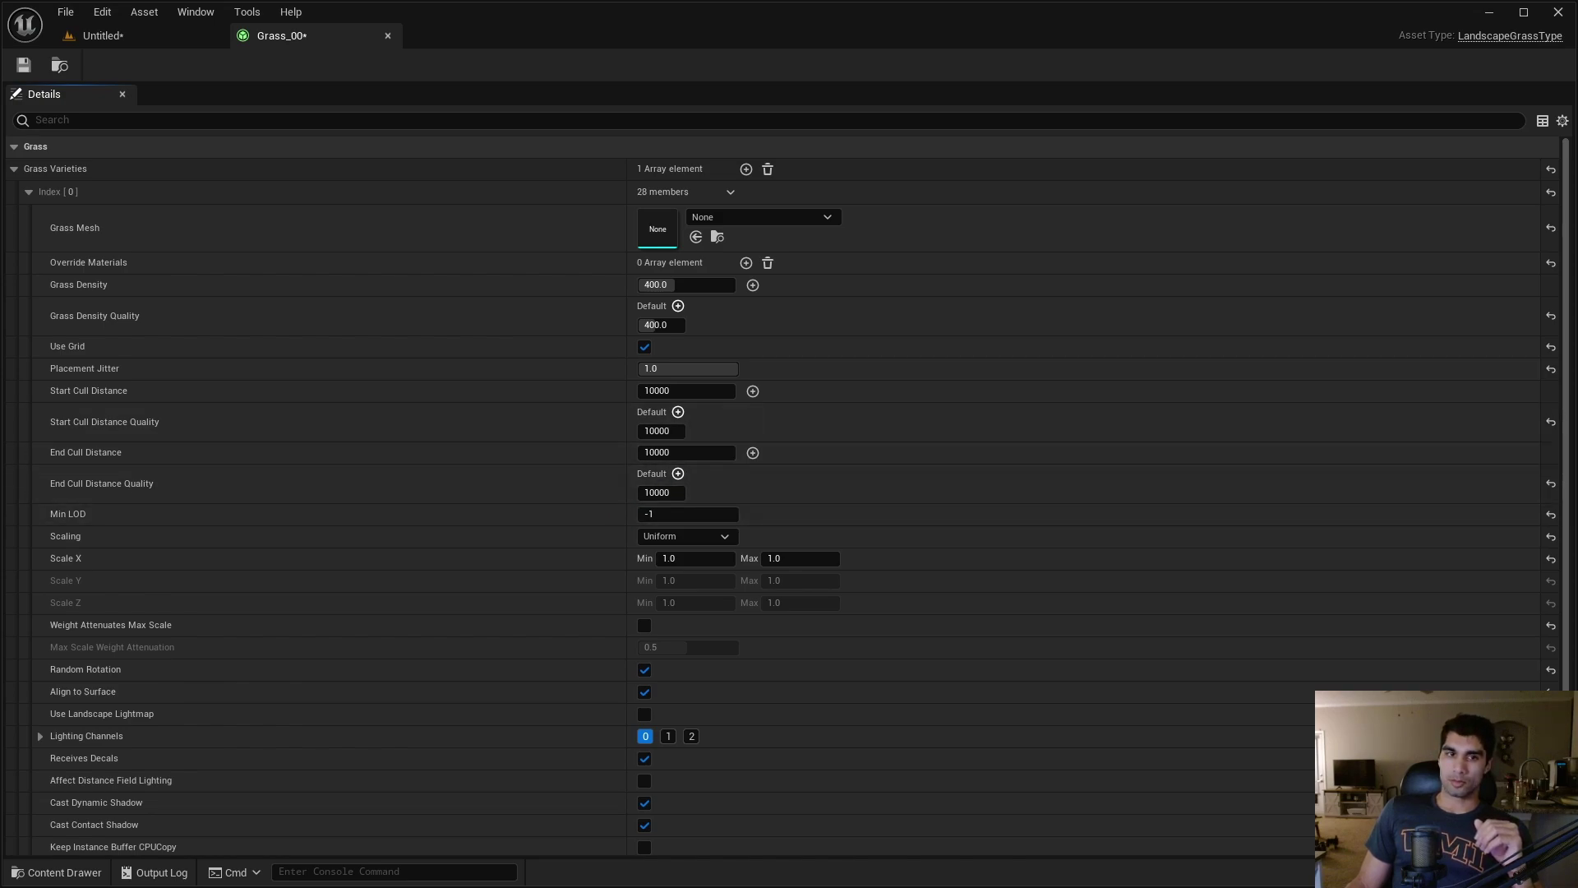
scroll(789, 644, "down", 2)
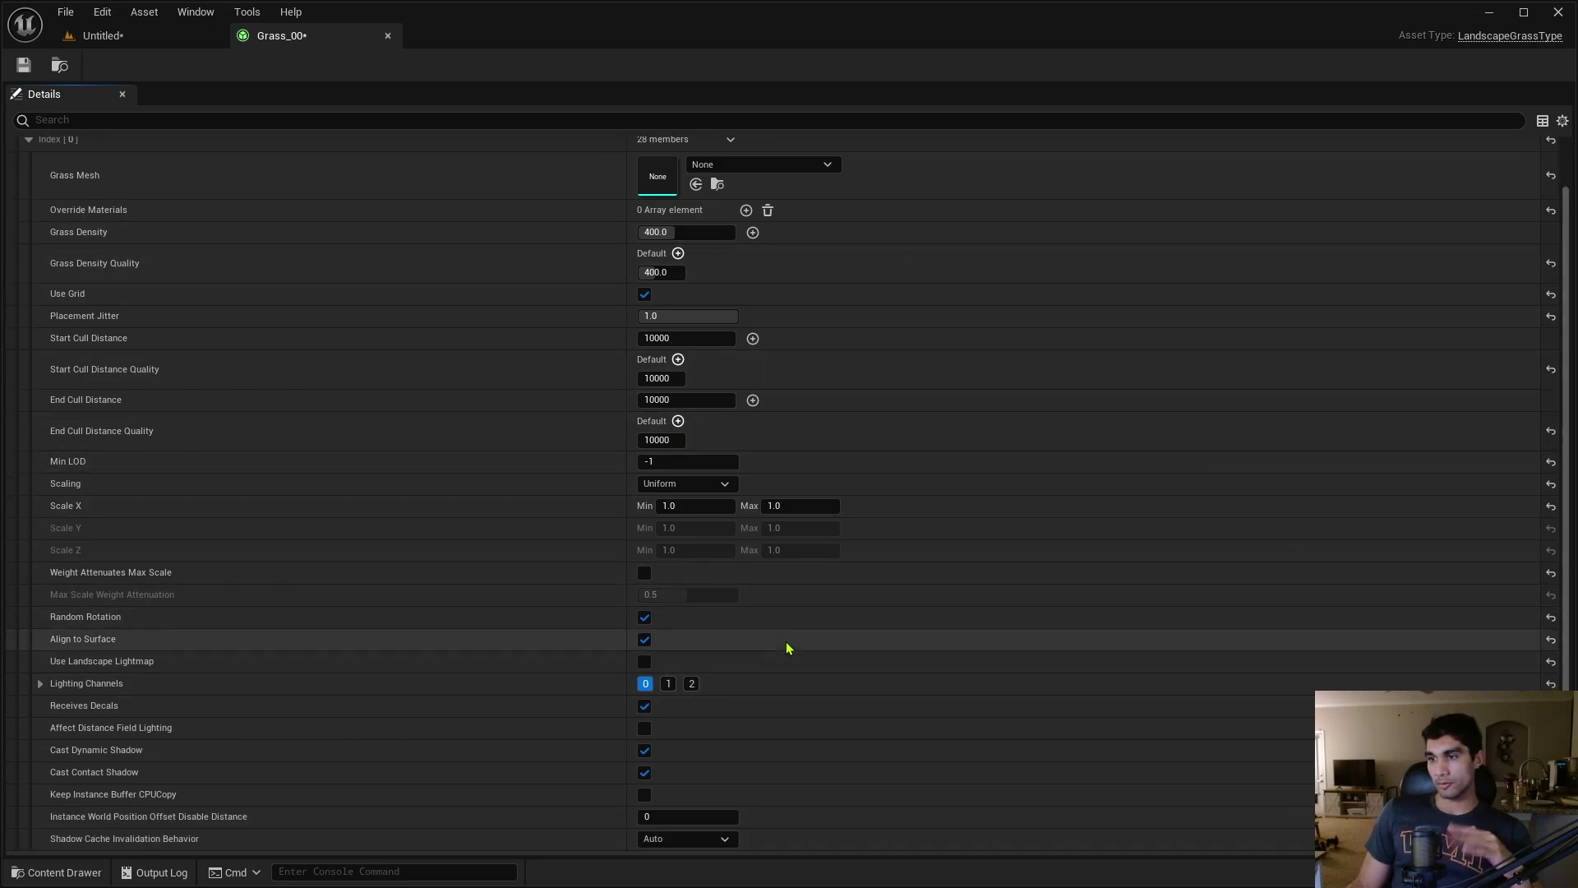
scroll(859, 609, "up", 2)
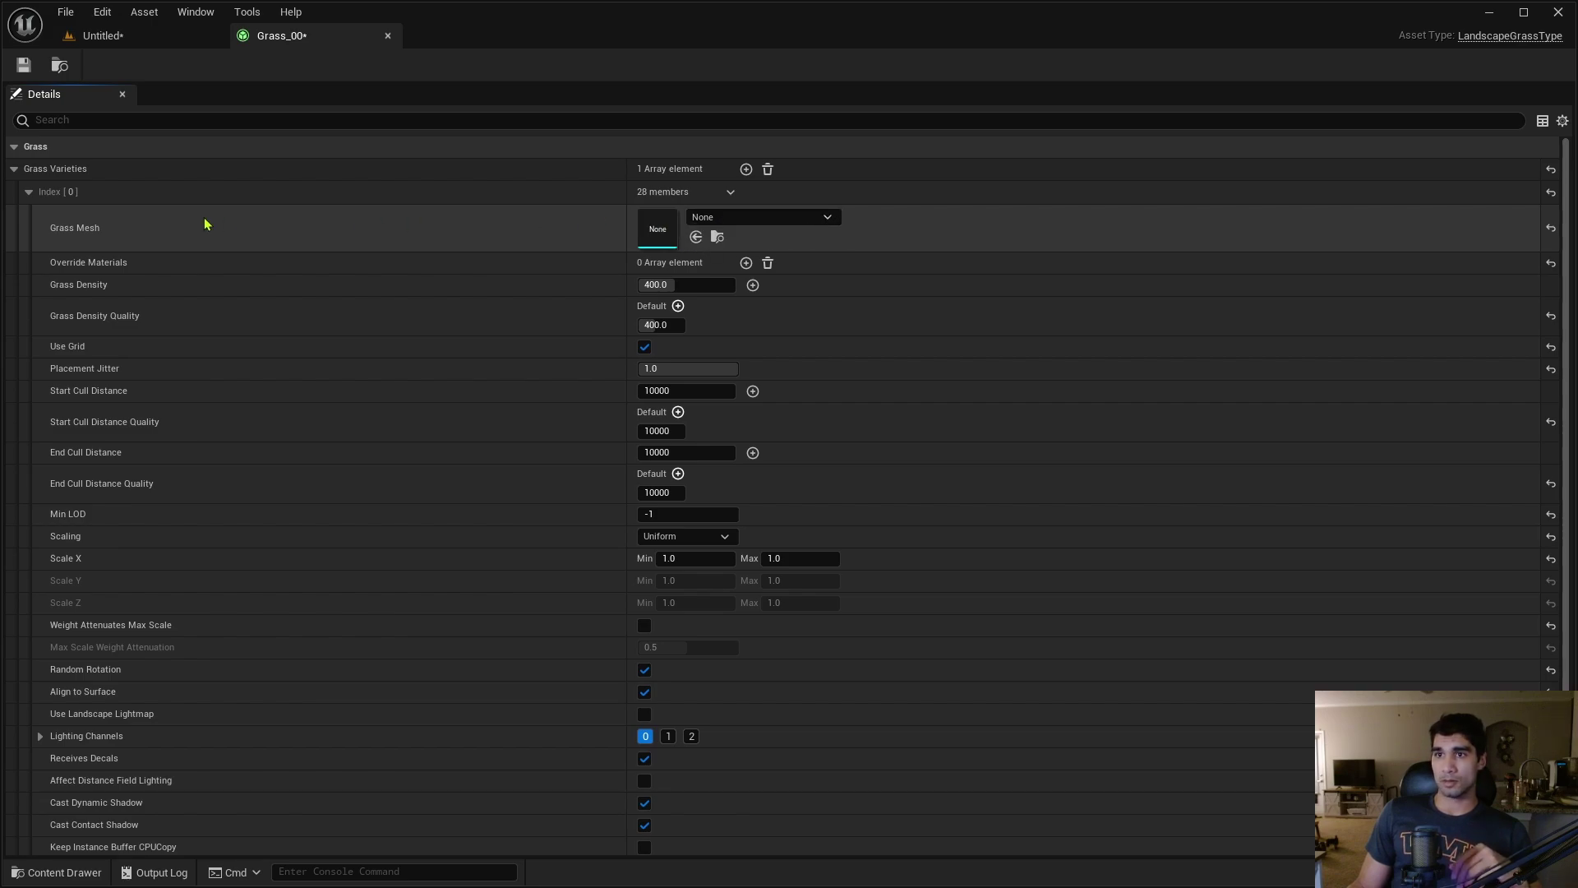
Set the grass variety's Grass Mesh to SM_FieldGrass_01 and save the Grass_00 asset
left_click(785, 218)
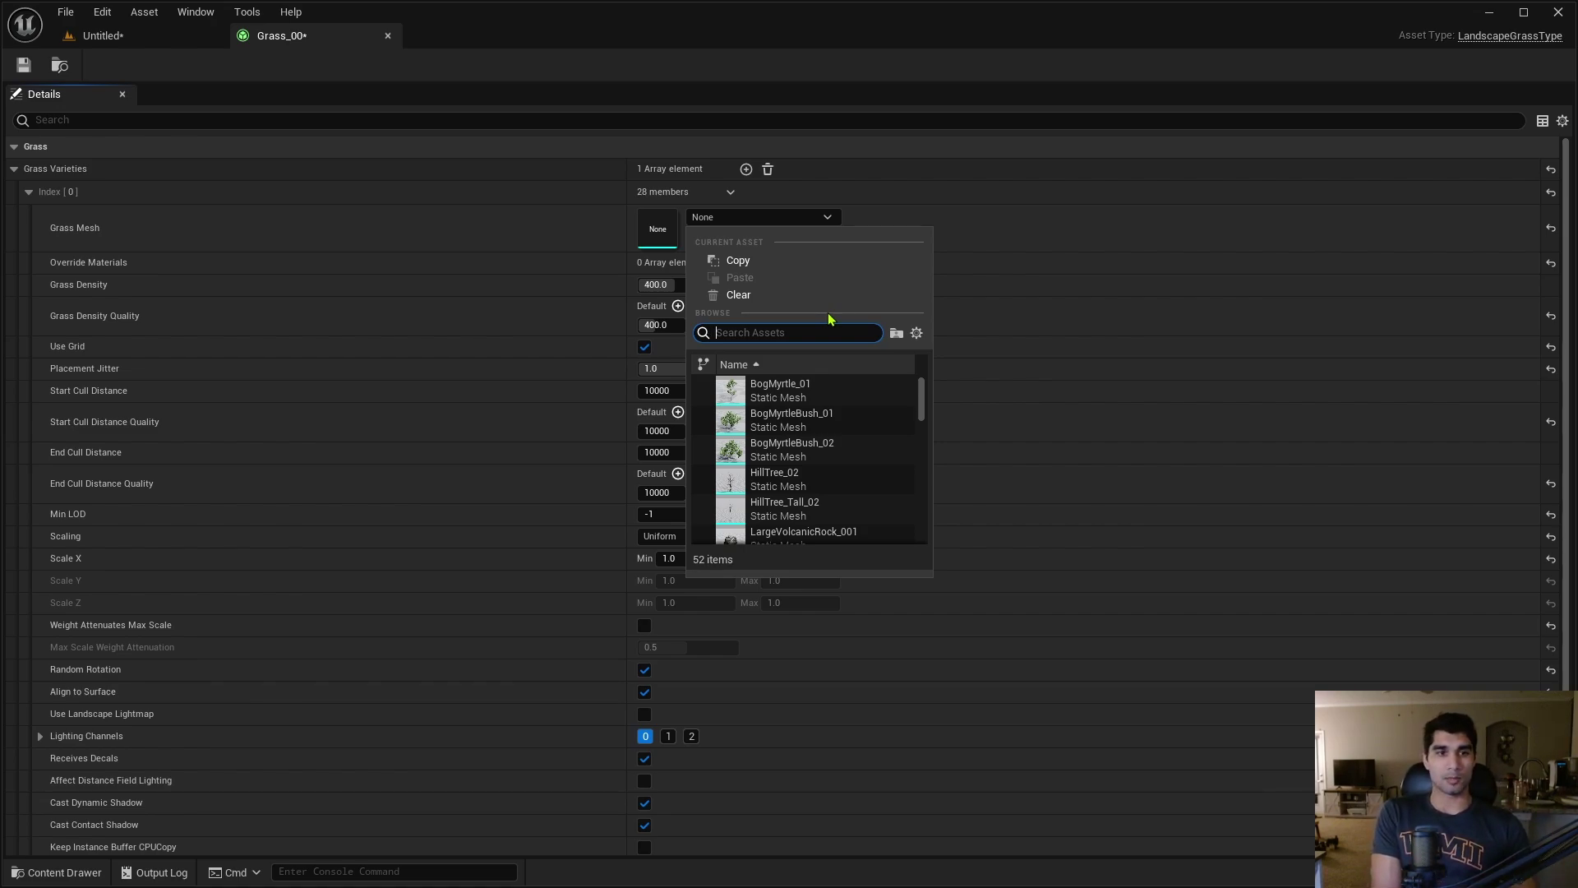
type("sm_f")
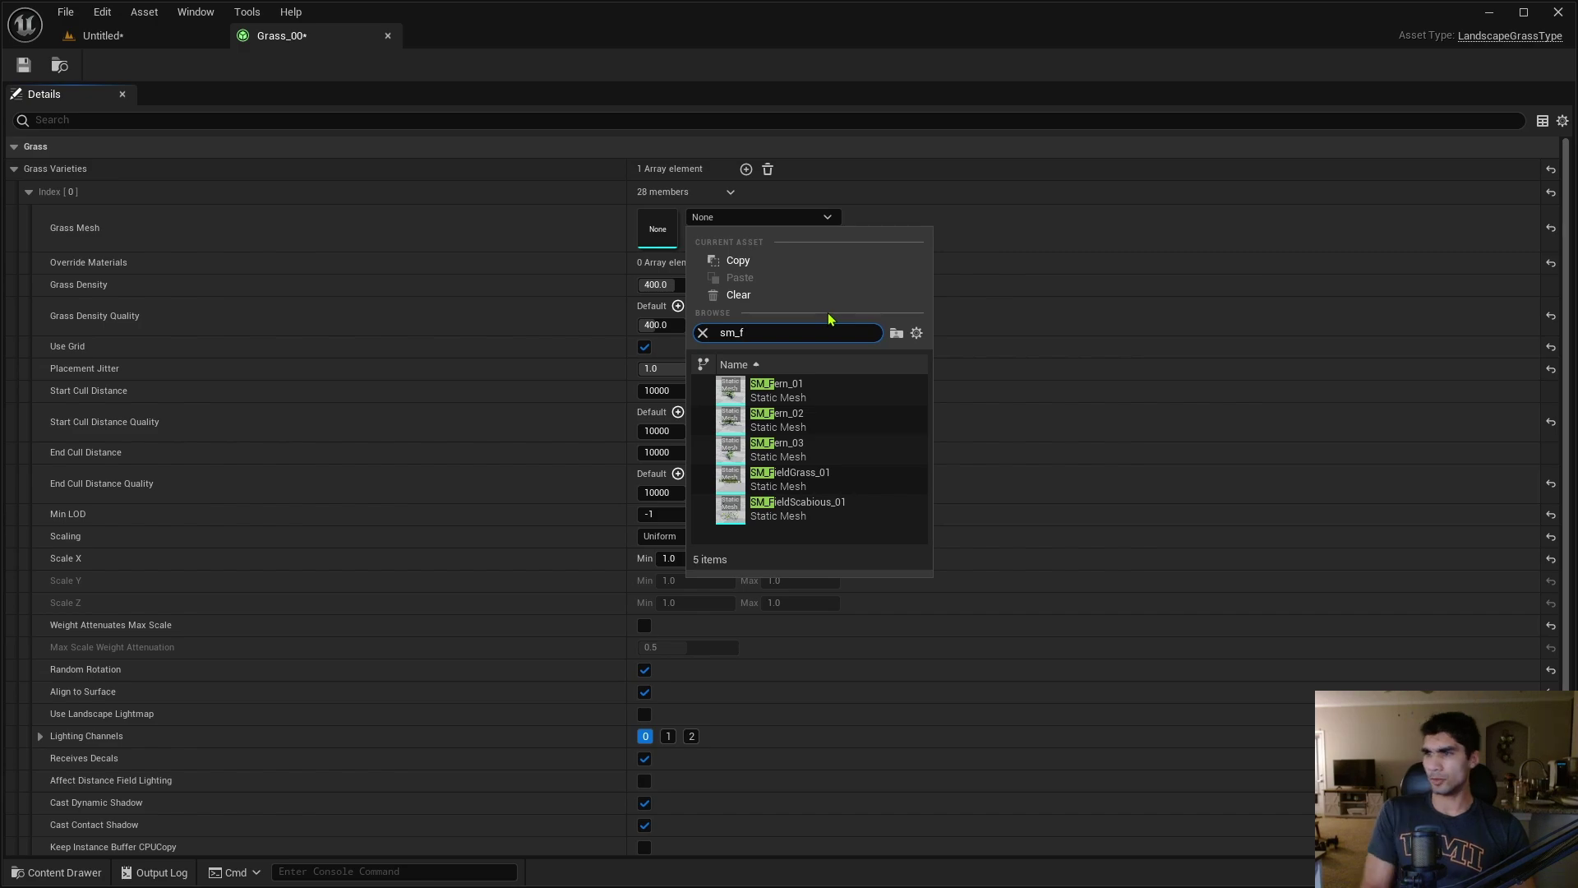
left_click(904, 478)
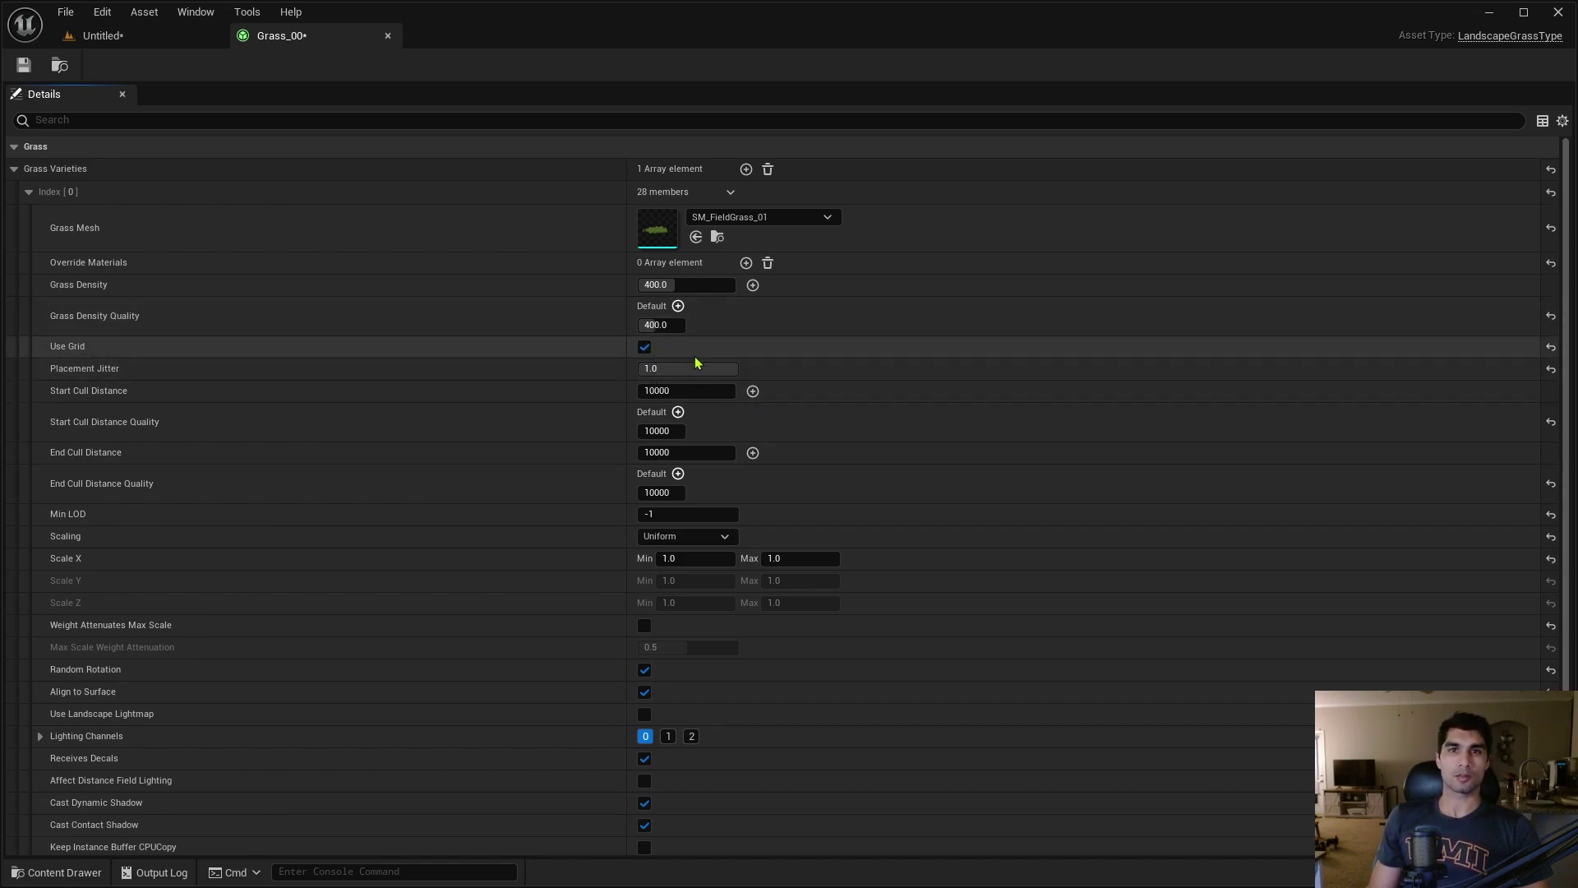
scroll(680, 364, "down", 2)
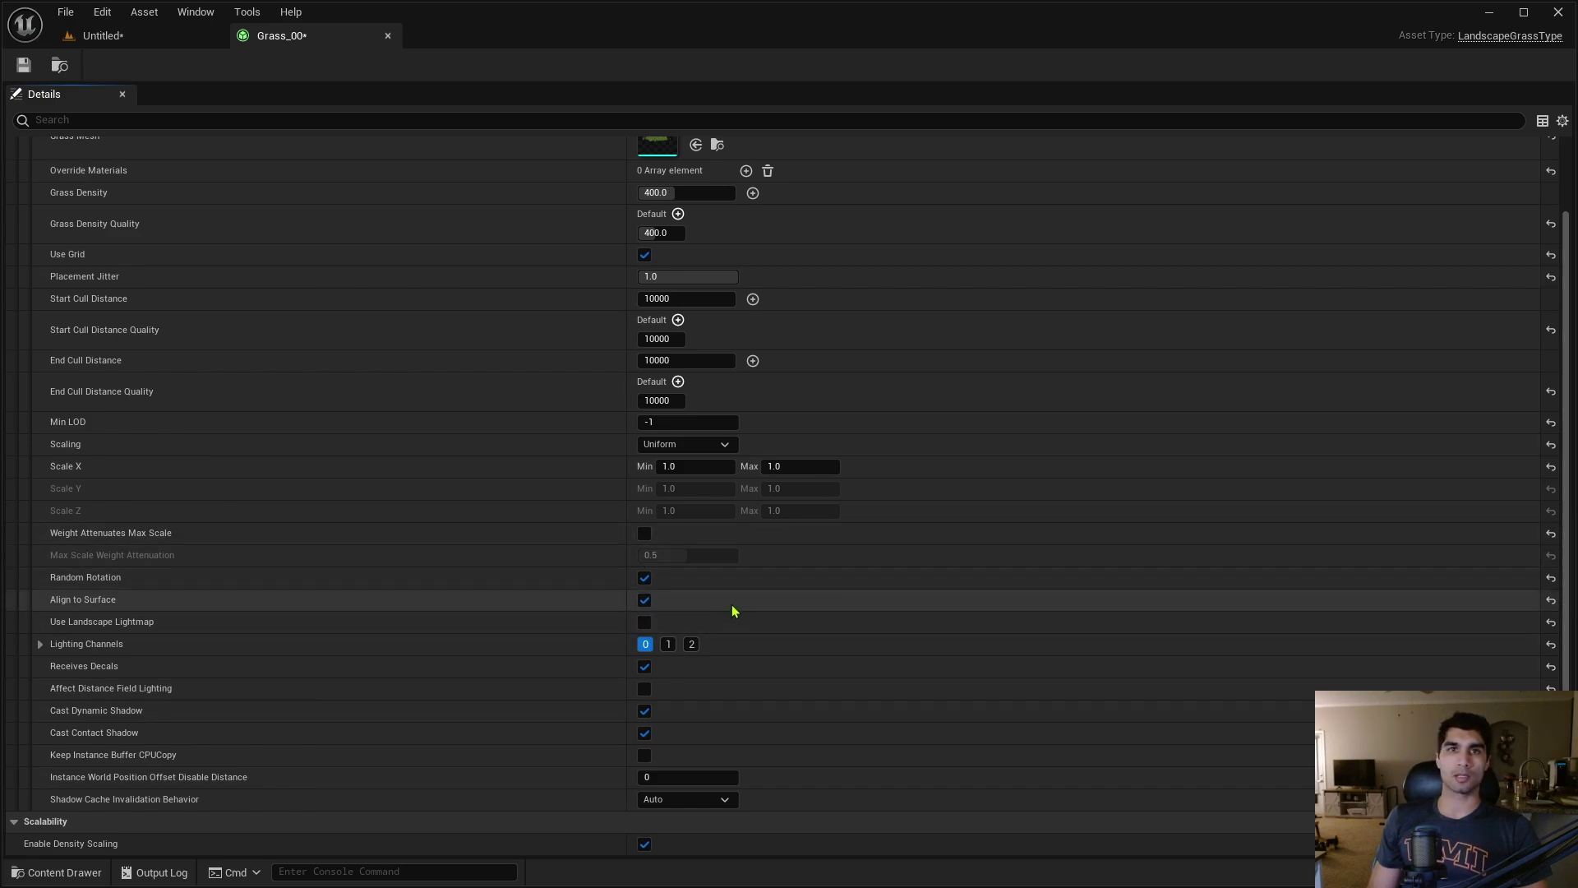
key("ctrl+s")
scroll(944, 413, "up", 2)
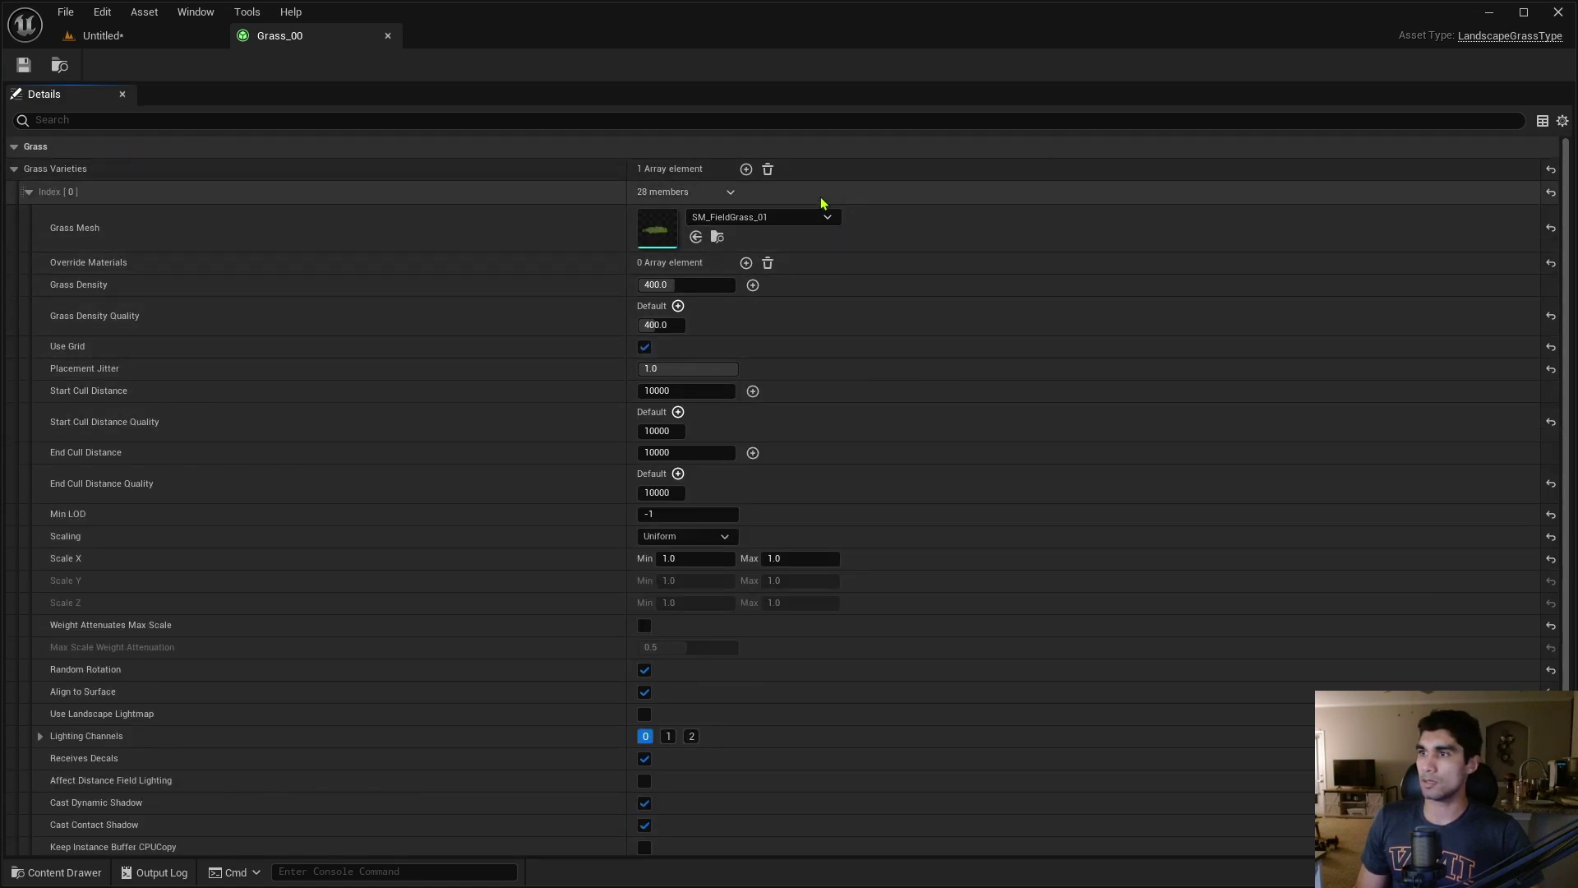
Return to the level and create a new material named M_Grass in the Content folder
left_click(133, 38)
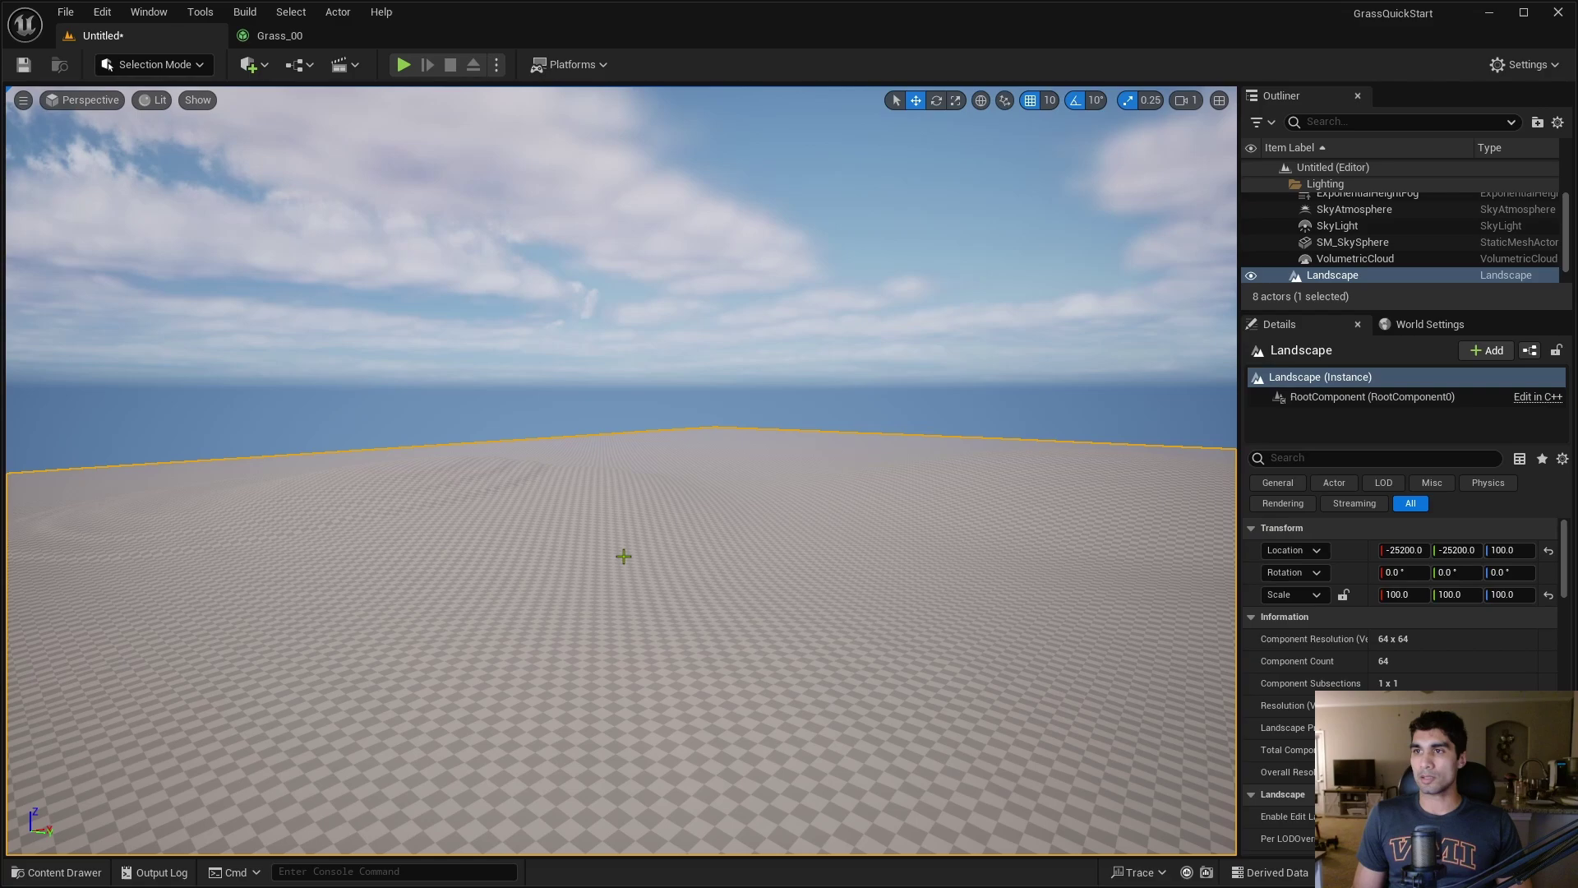
right_click_drag(655, 569, 543, 569)
key("ctrl+space")
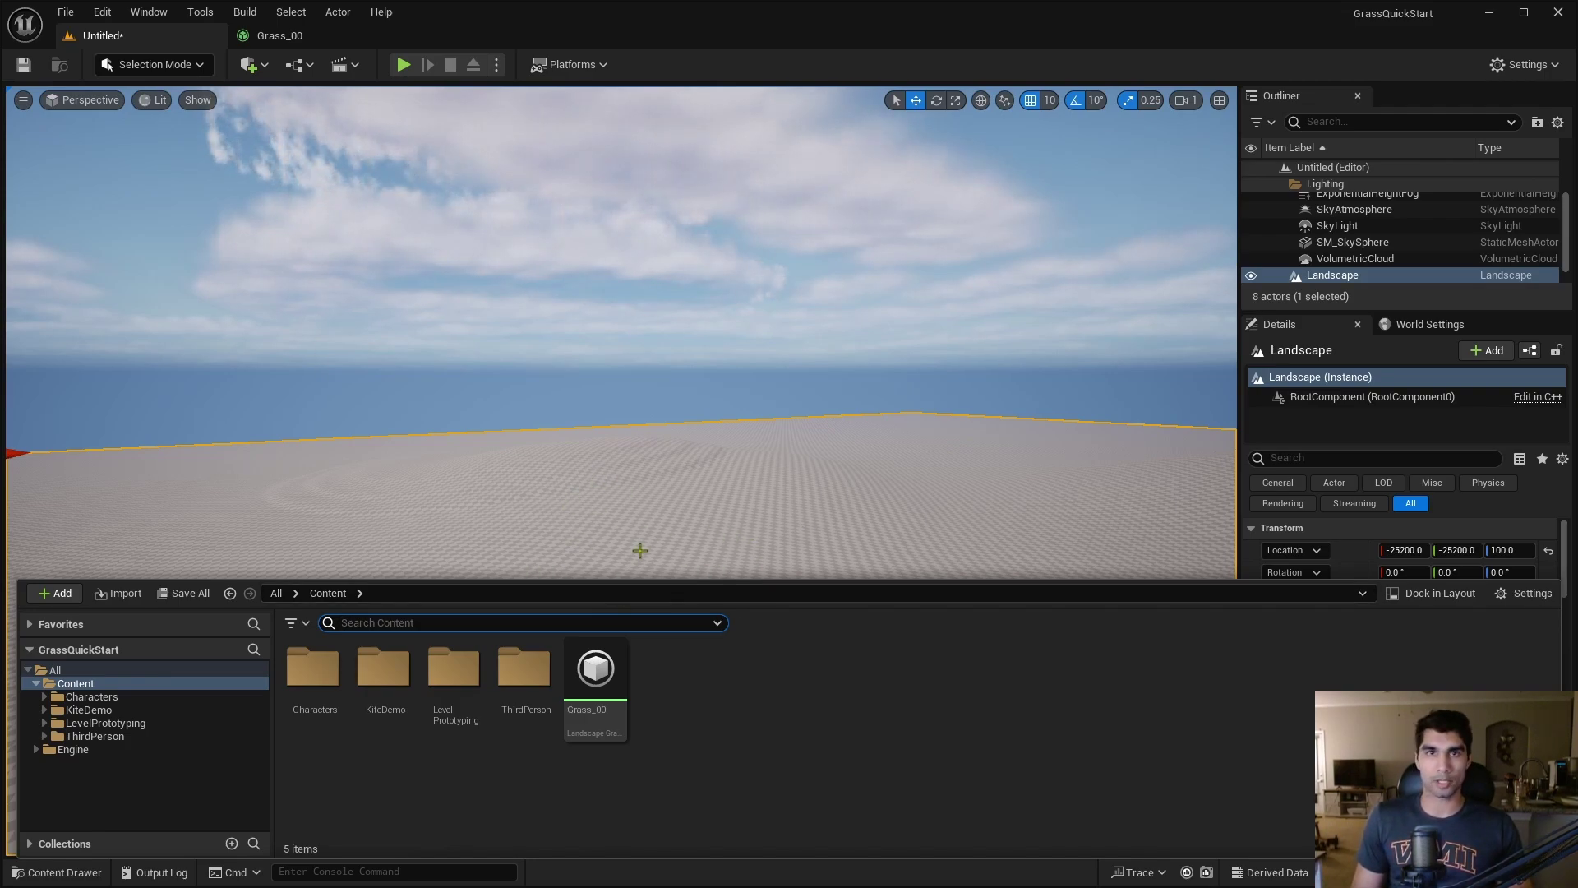
right_click(662, 704)
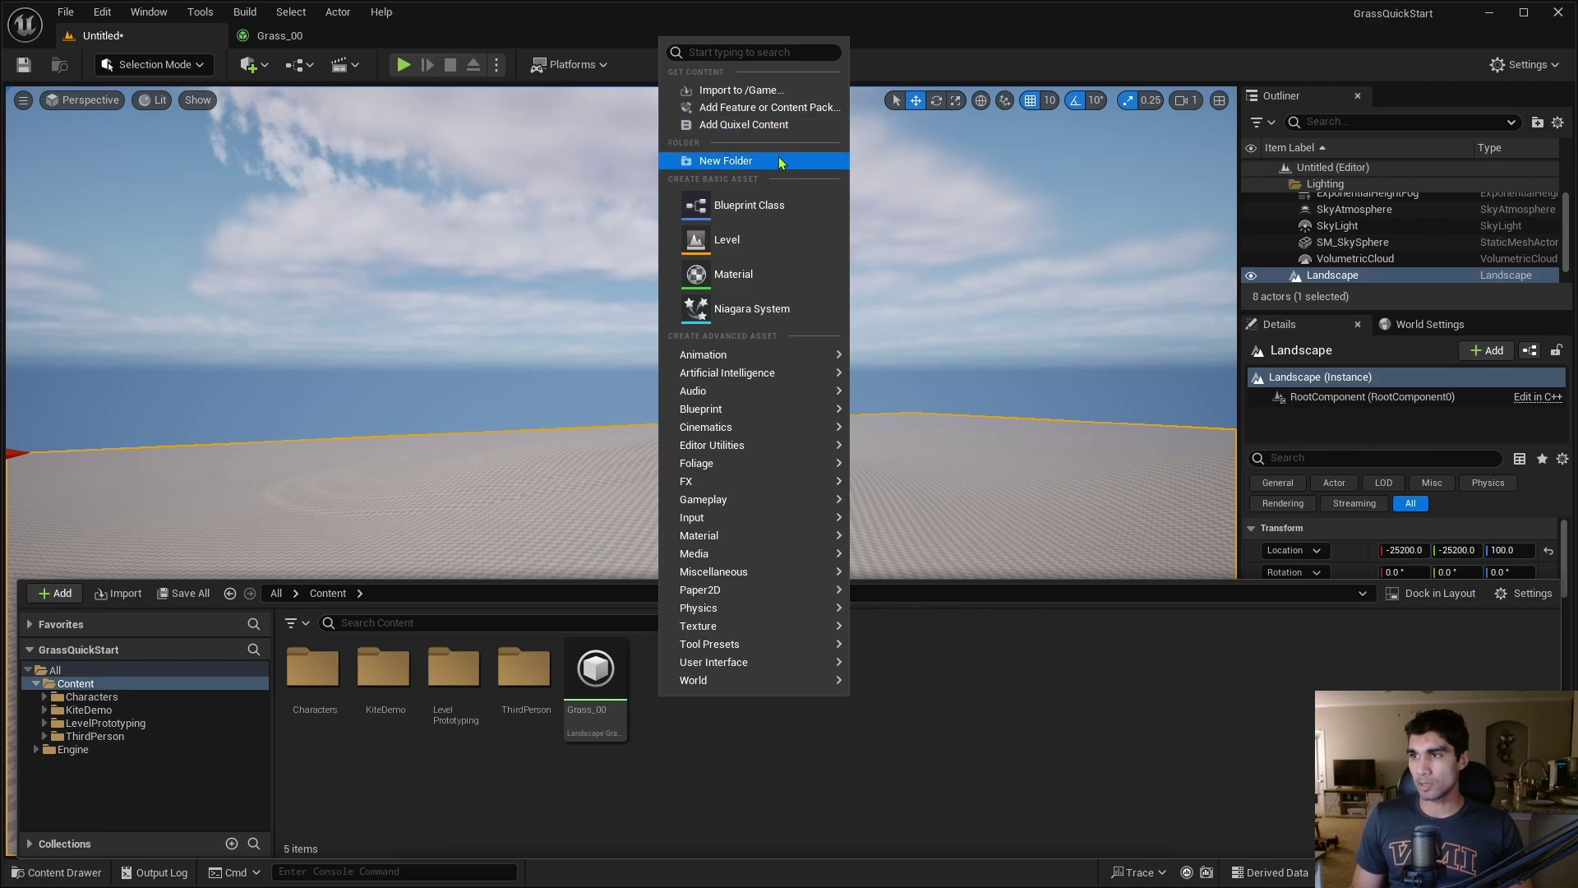
right_click(721, 763)
mouse_move(720, 615)
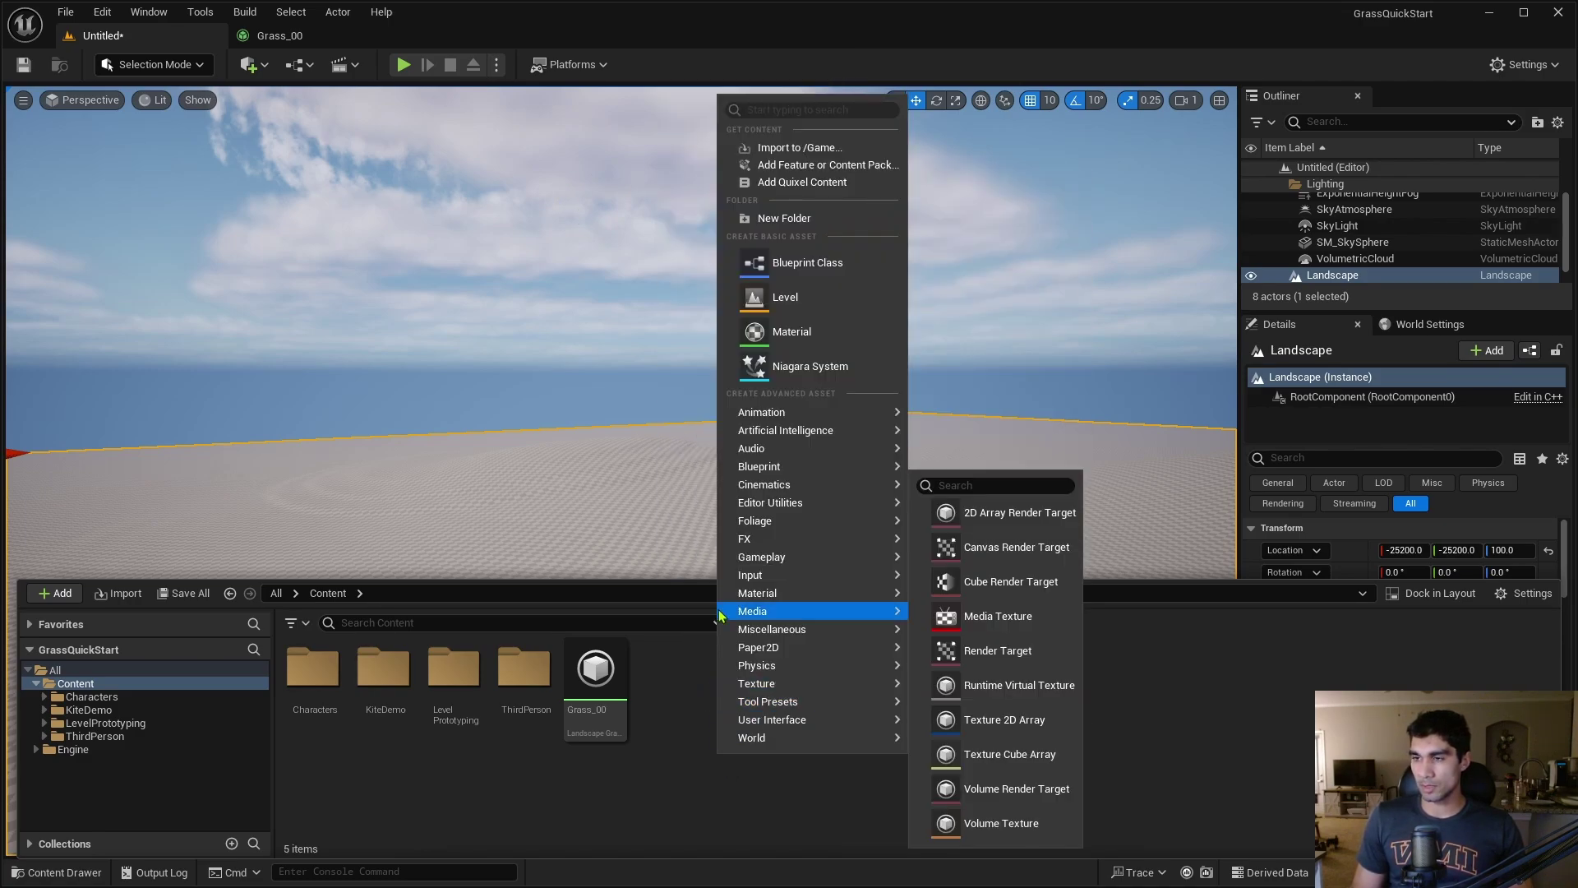
left_click(844, 338)
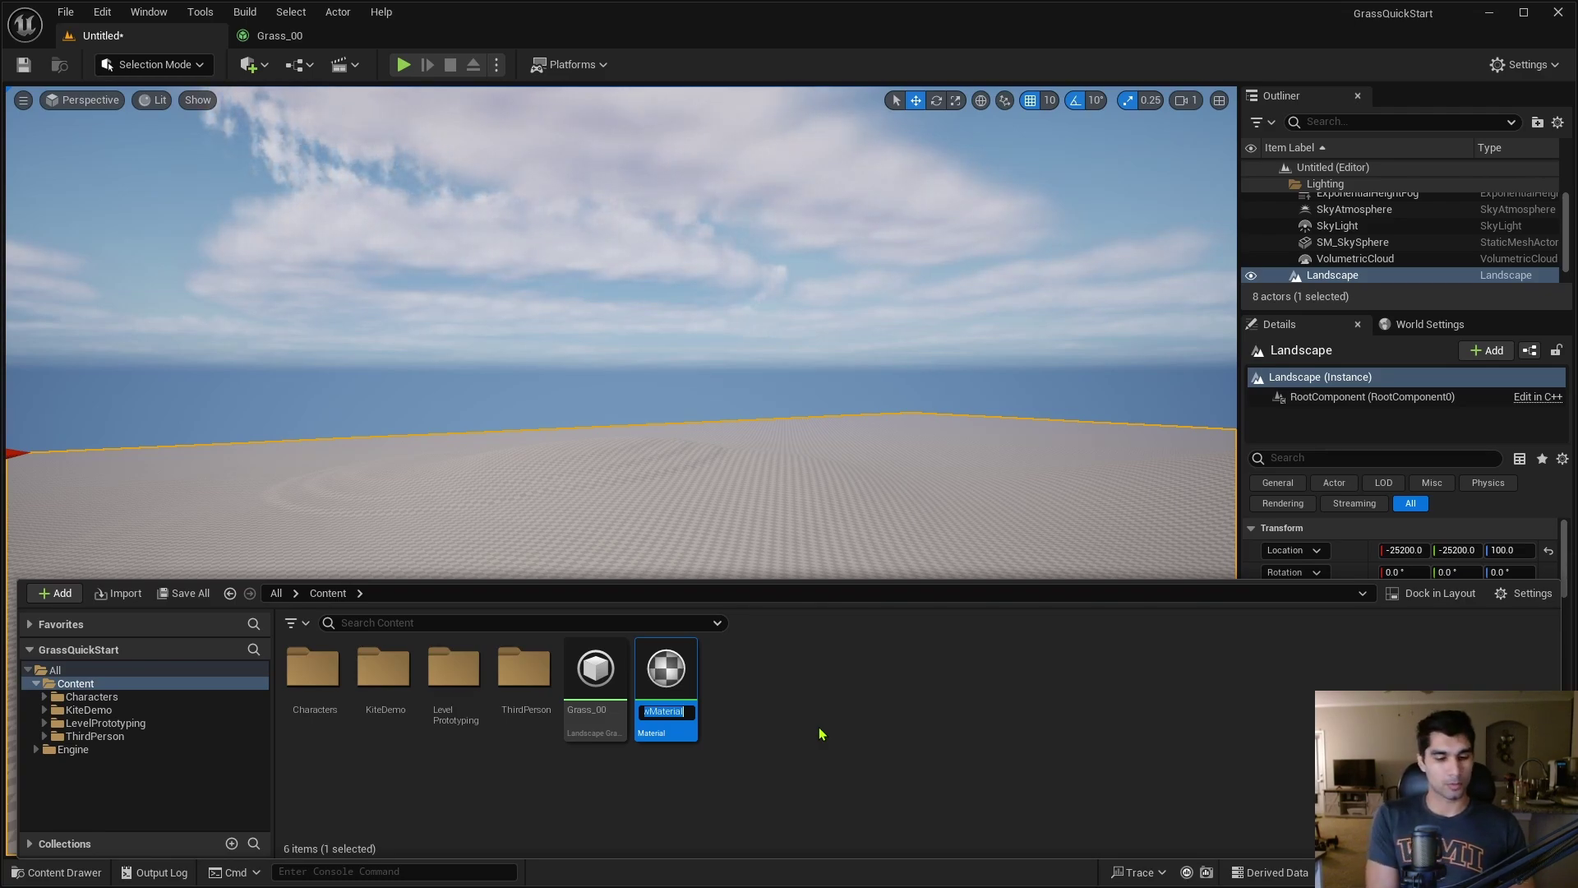
type("M")
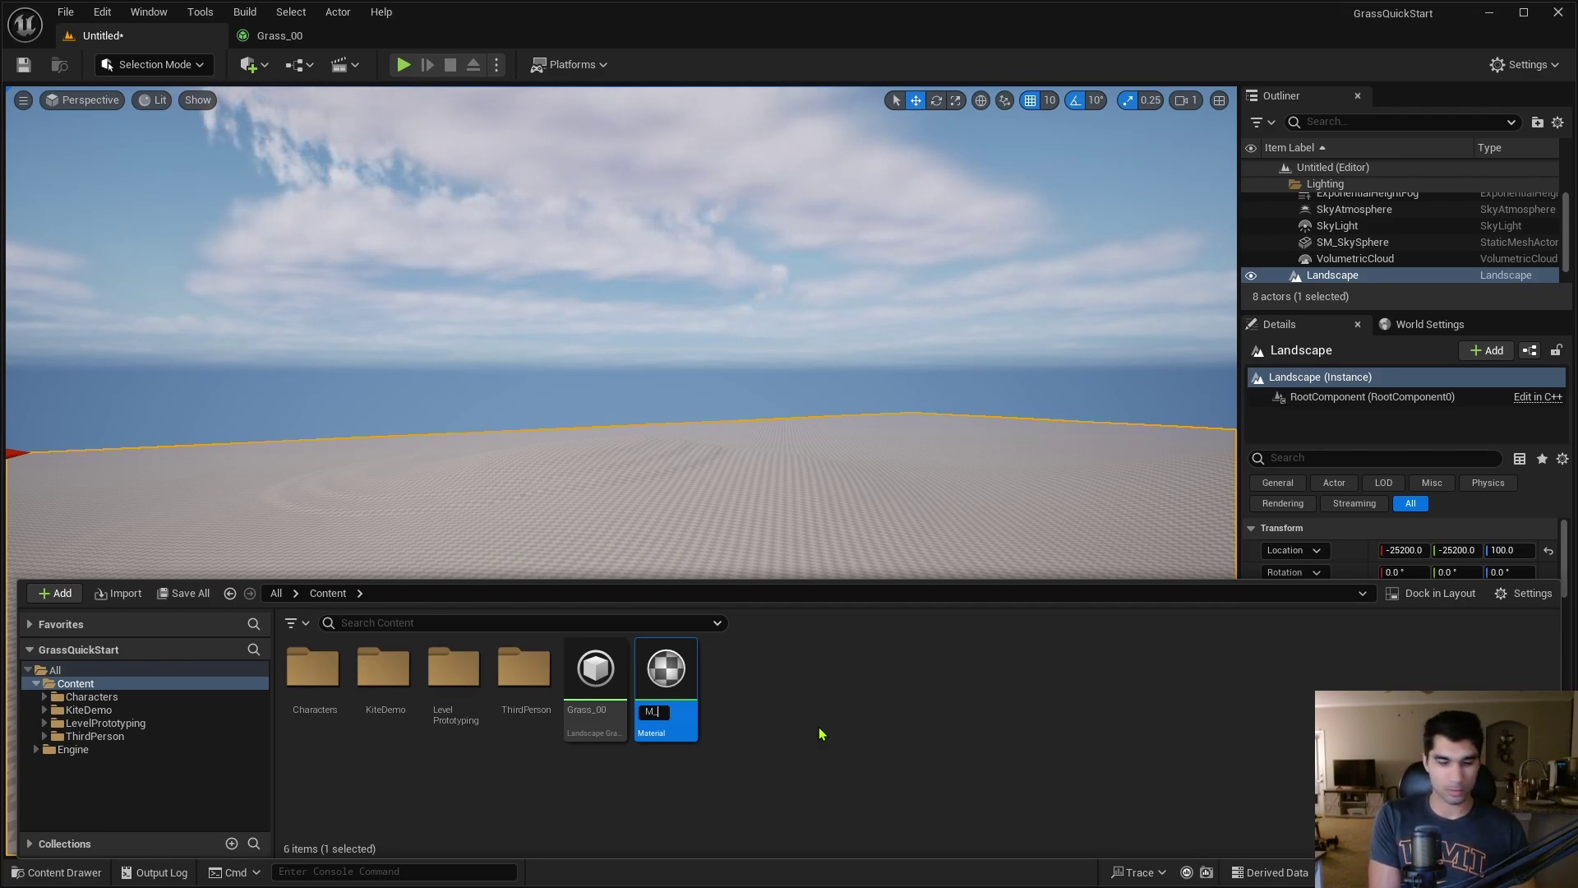
type("_Gras")
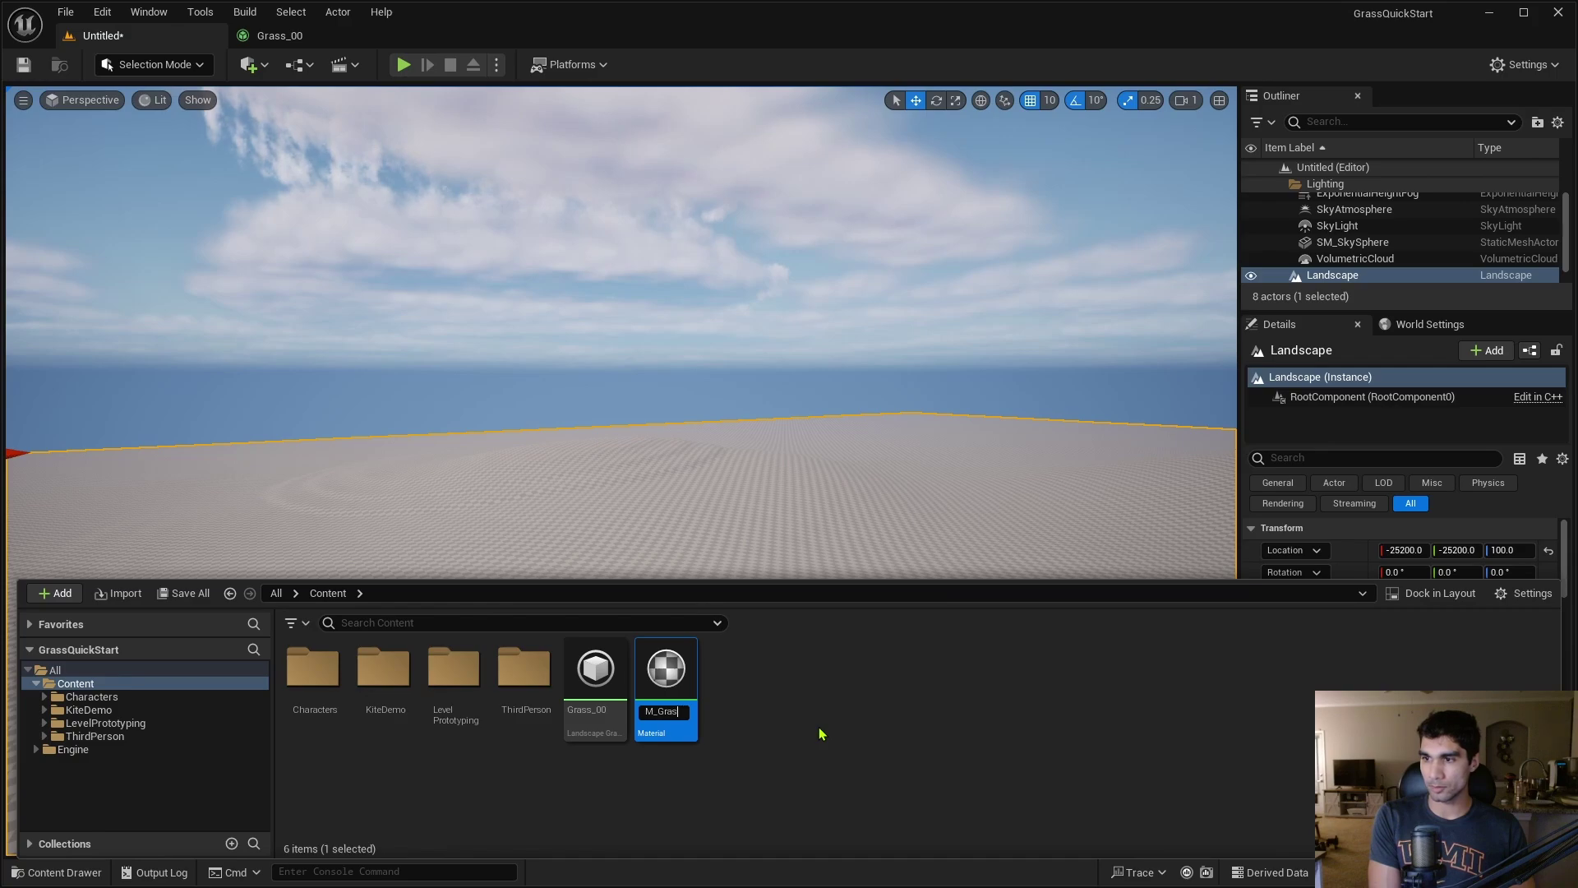
type("s")
key("Return")
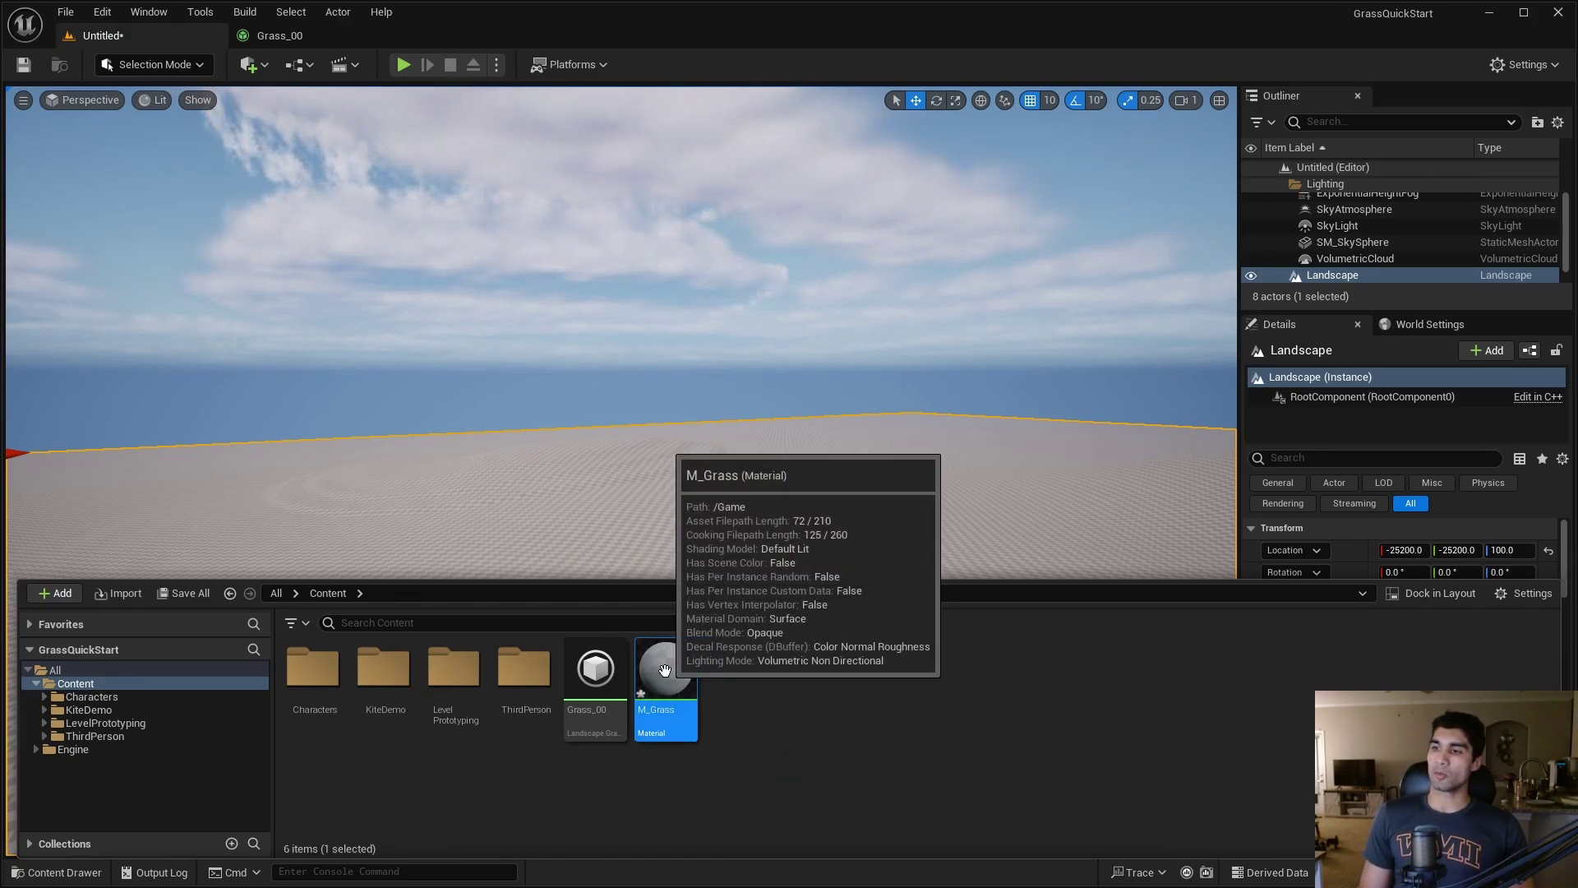
Open the M_Grass material and add the T_AlpinePatch001_D_alt_R texture to its graph as a Texture Sample
double_click(664, 670)
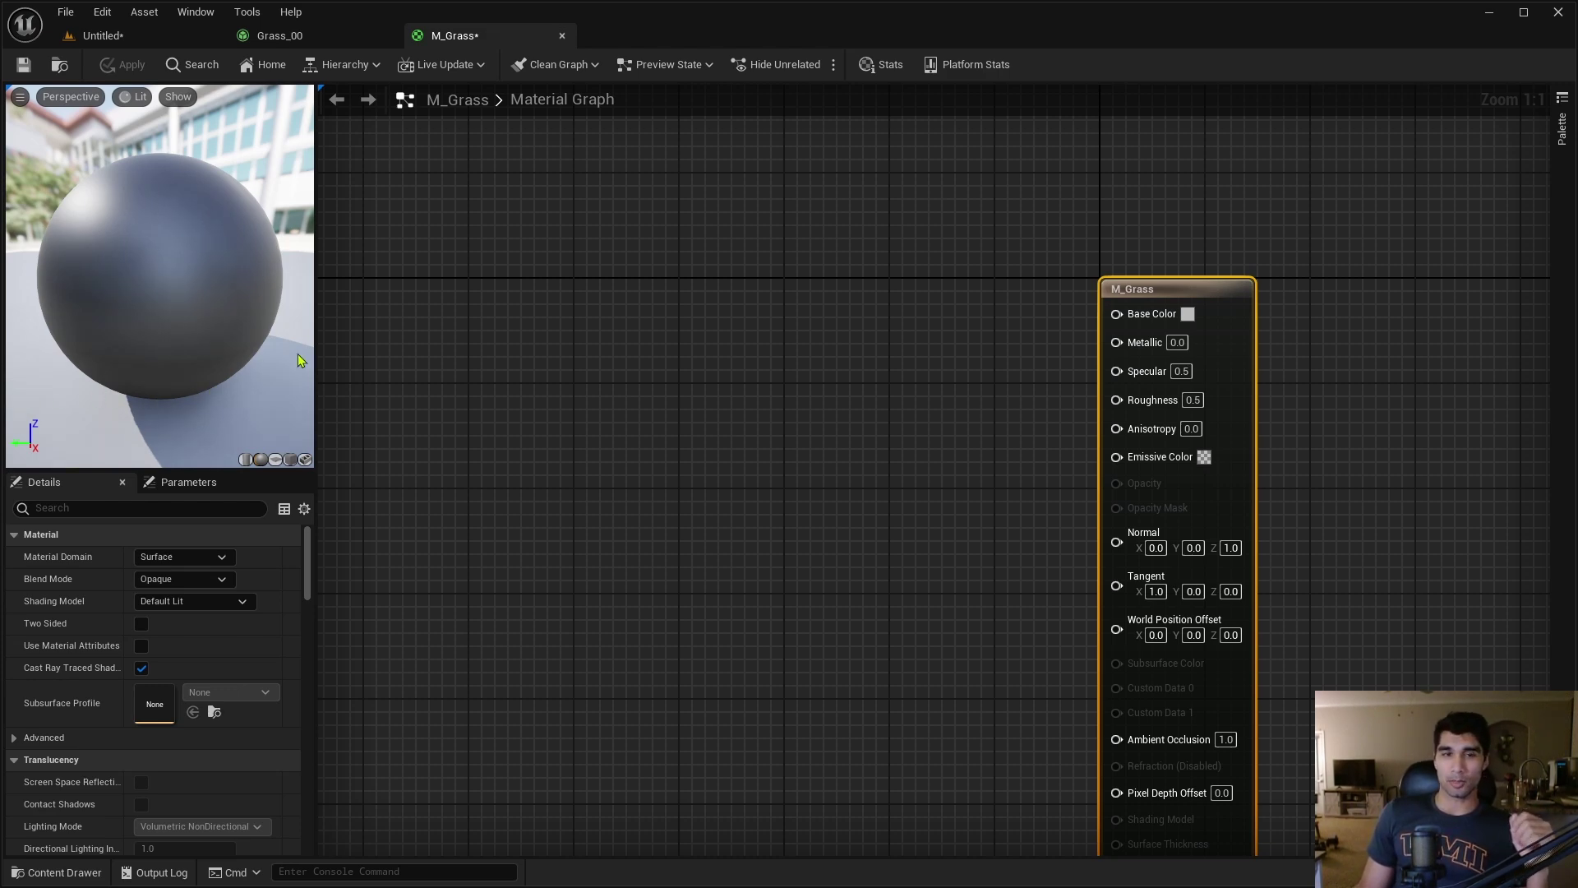
right_click_drag(779, 381, 764, 416)
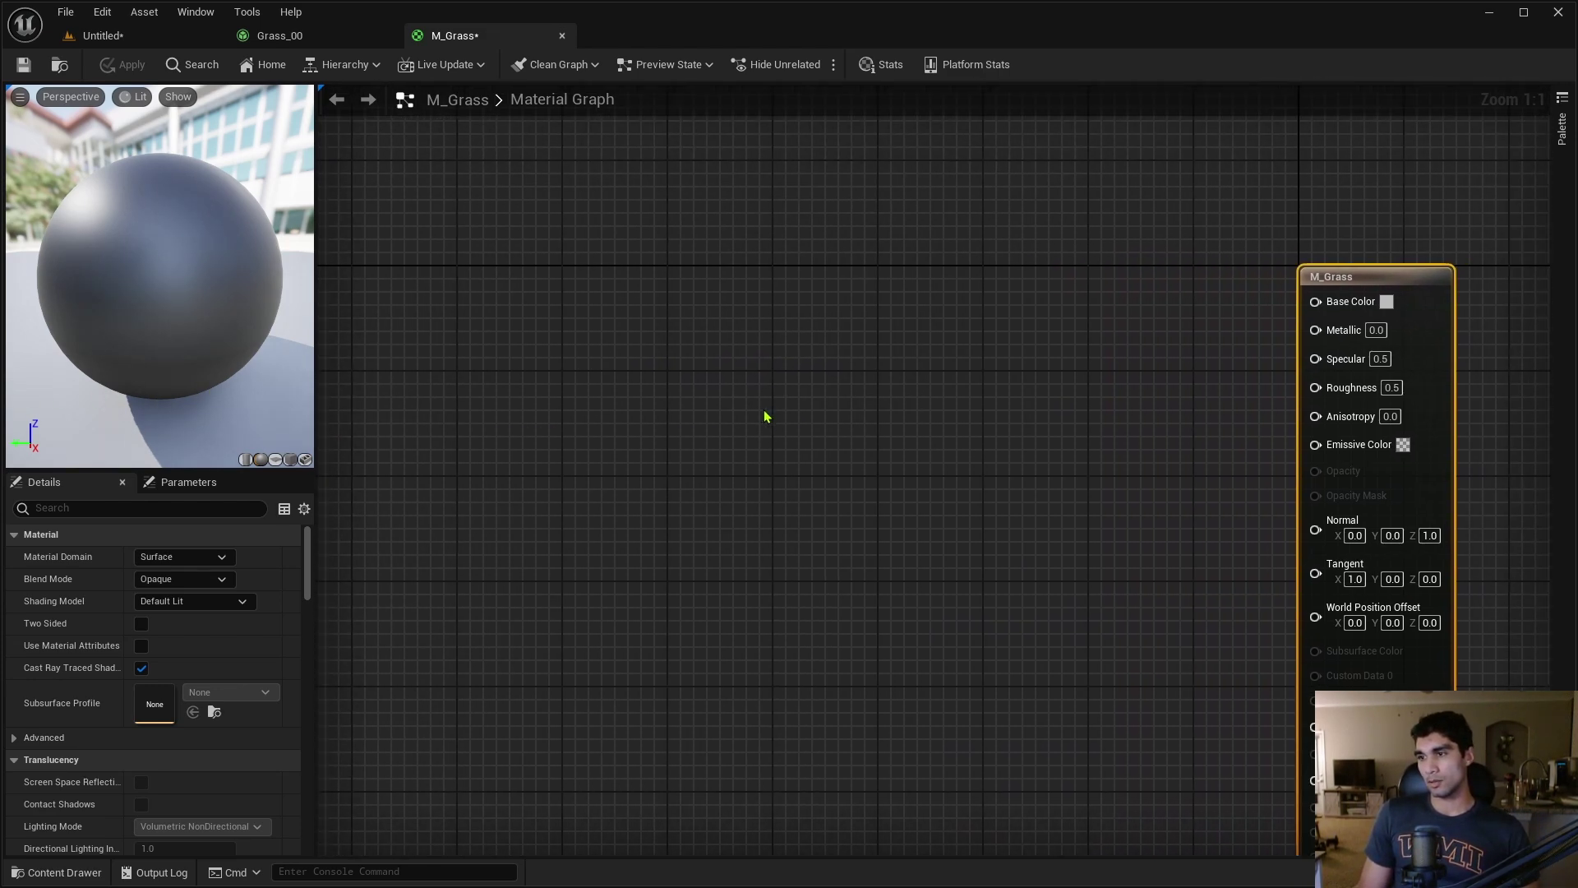
key("ctrl+space")
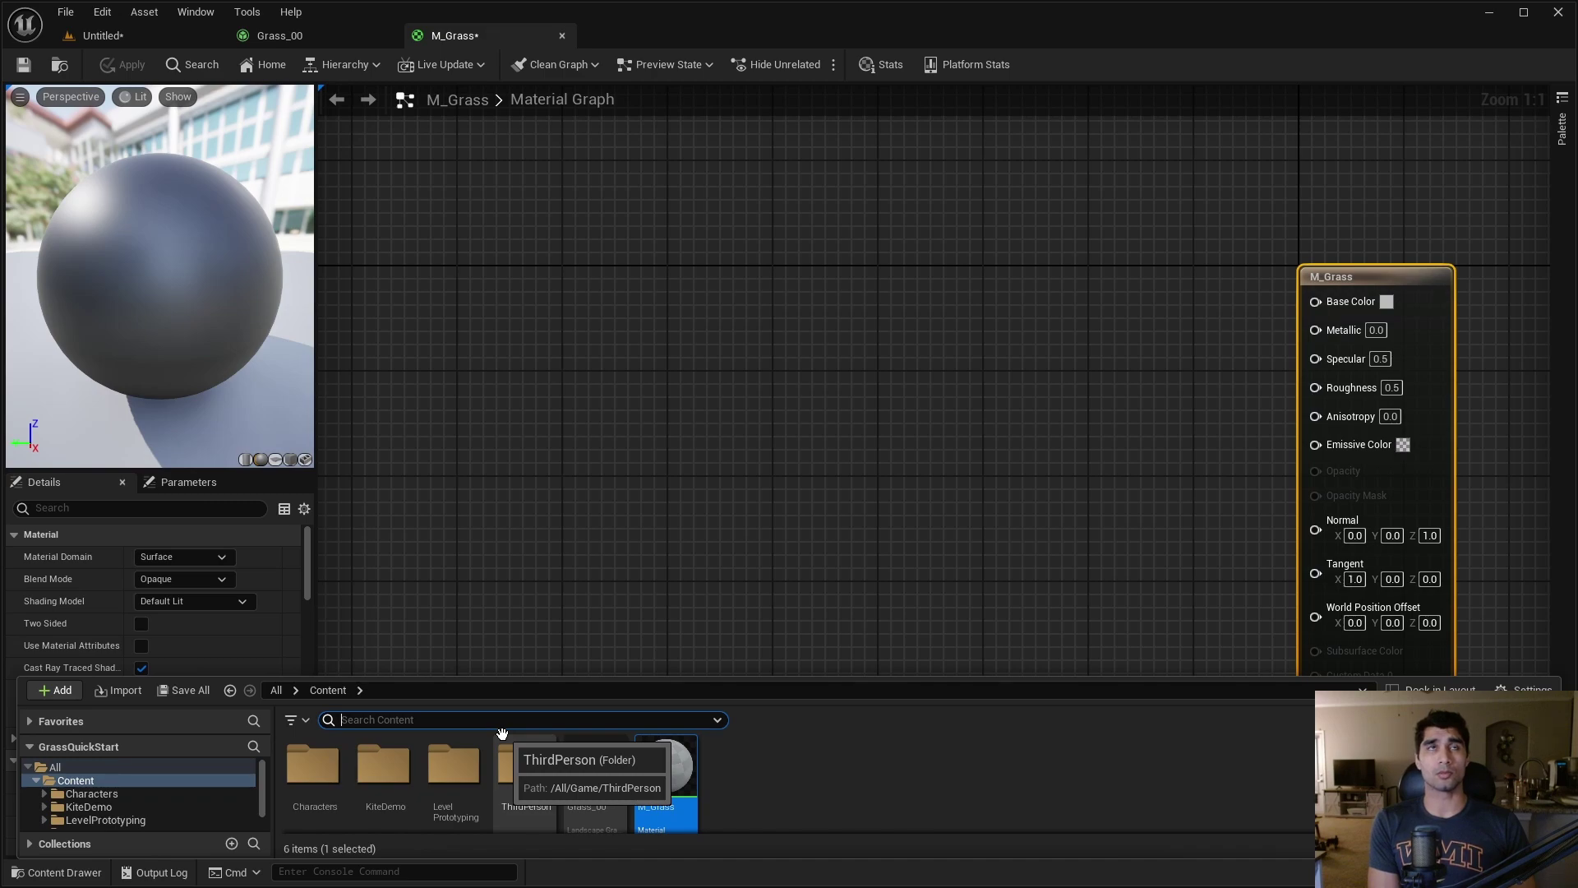
type("al")
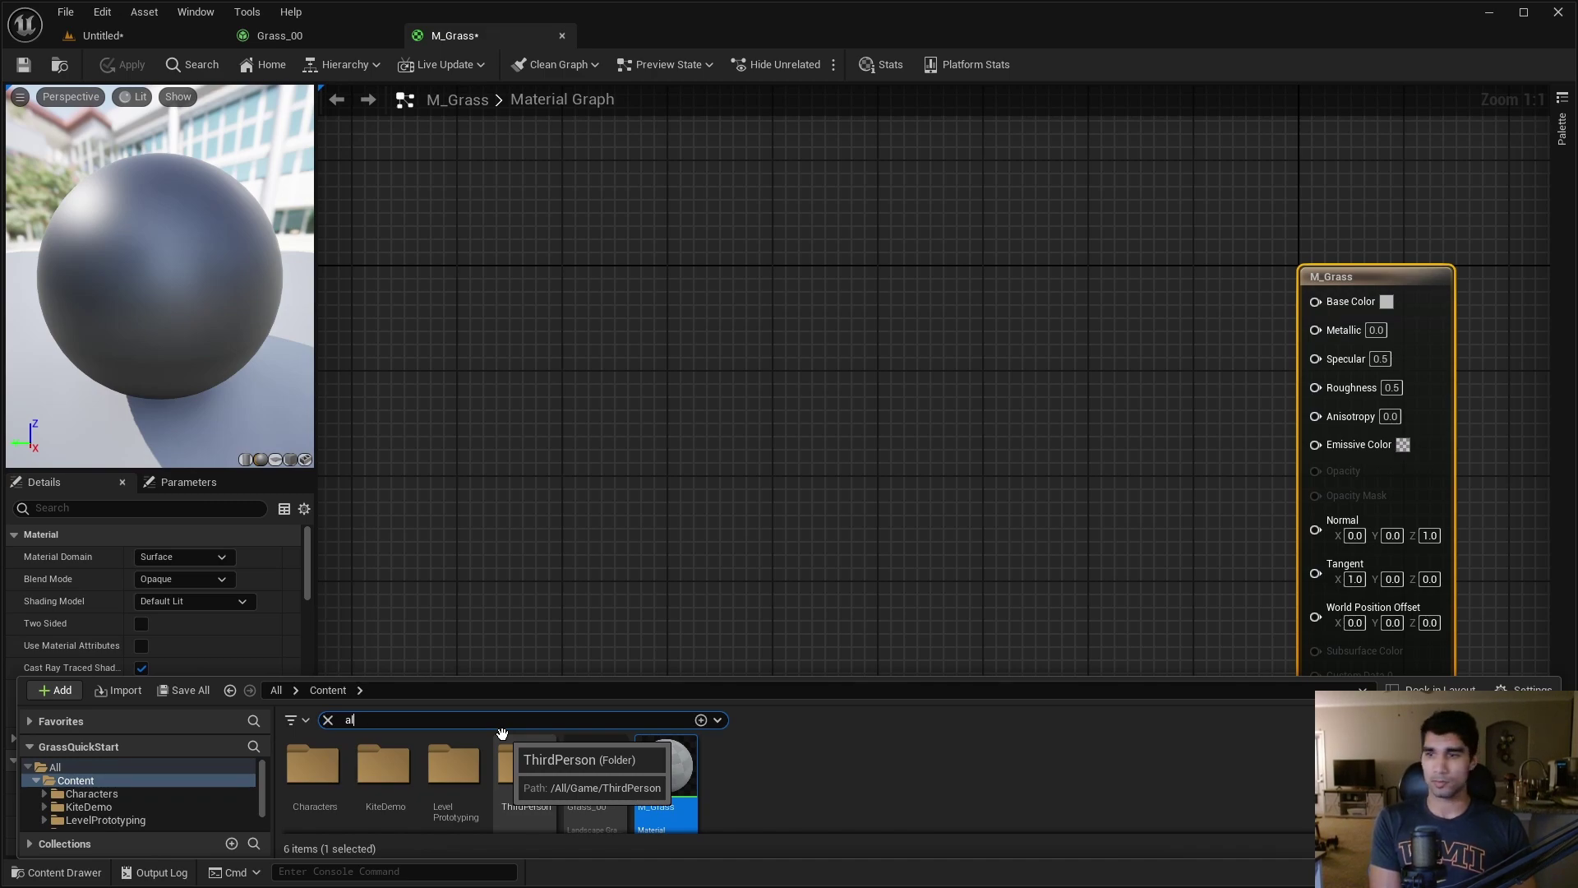
type("pine")
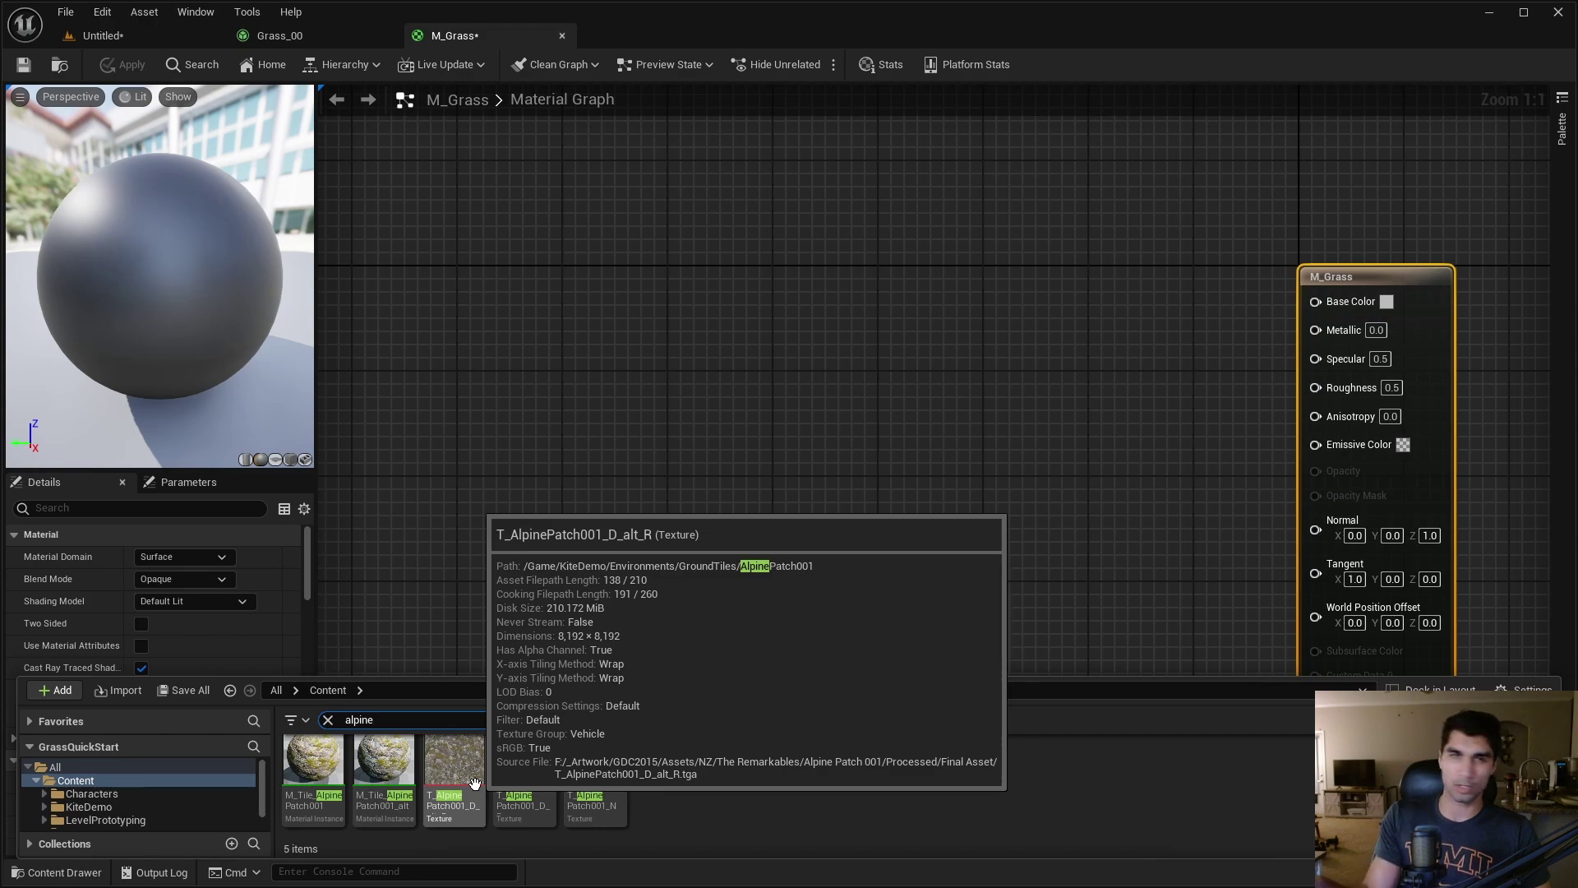
left_click_drag(473, 782, 667, 280)
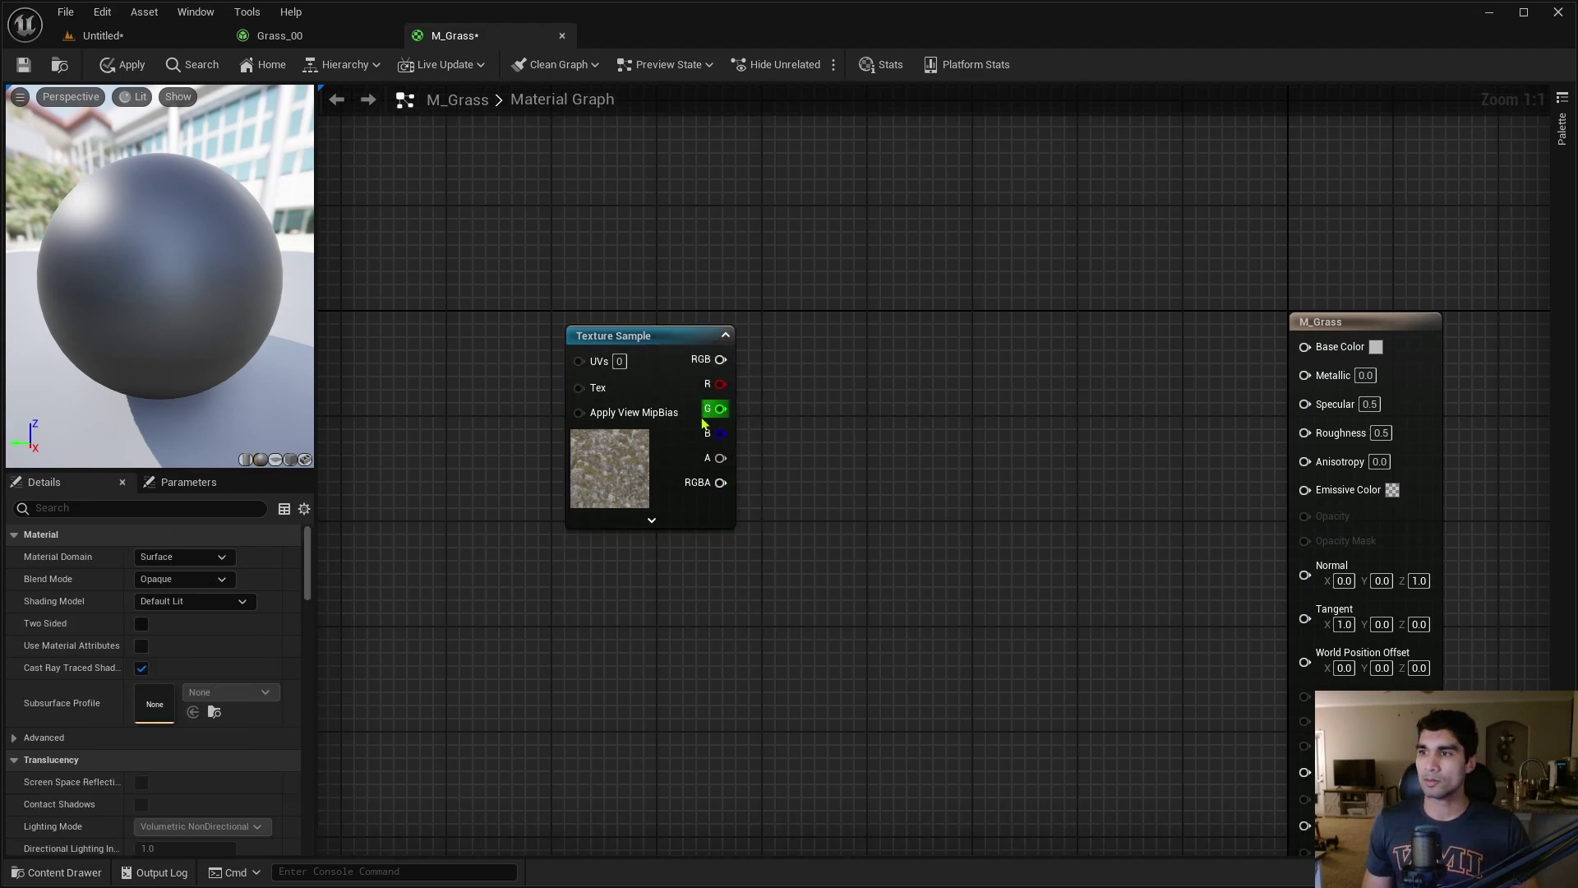
Add the T_GDC_Grass01_D_NoisyAlpha texture as a second Texture Sample, aligned below the alpine one
right_click_drag(664, 606, 669, 535)
key("ctrl+space")
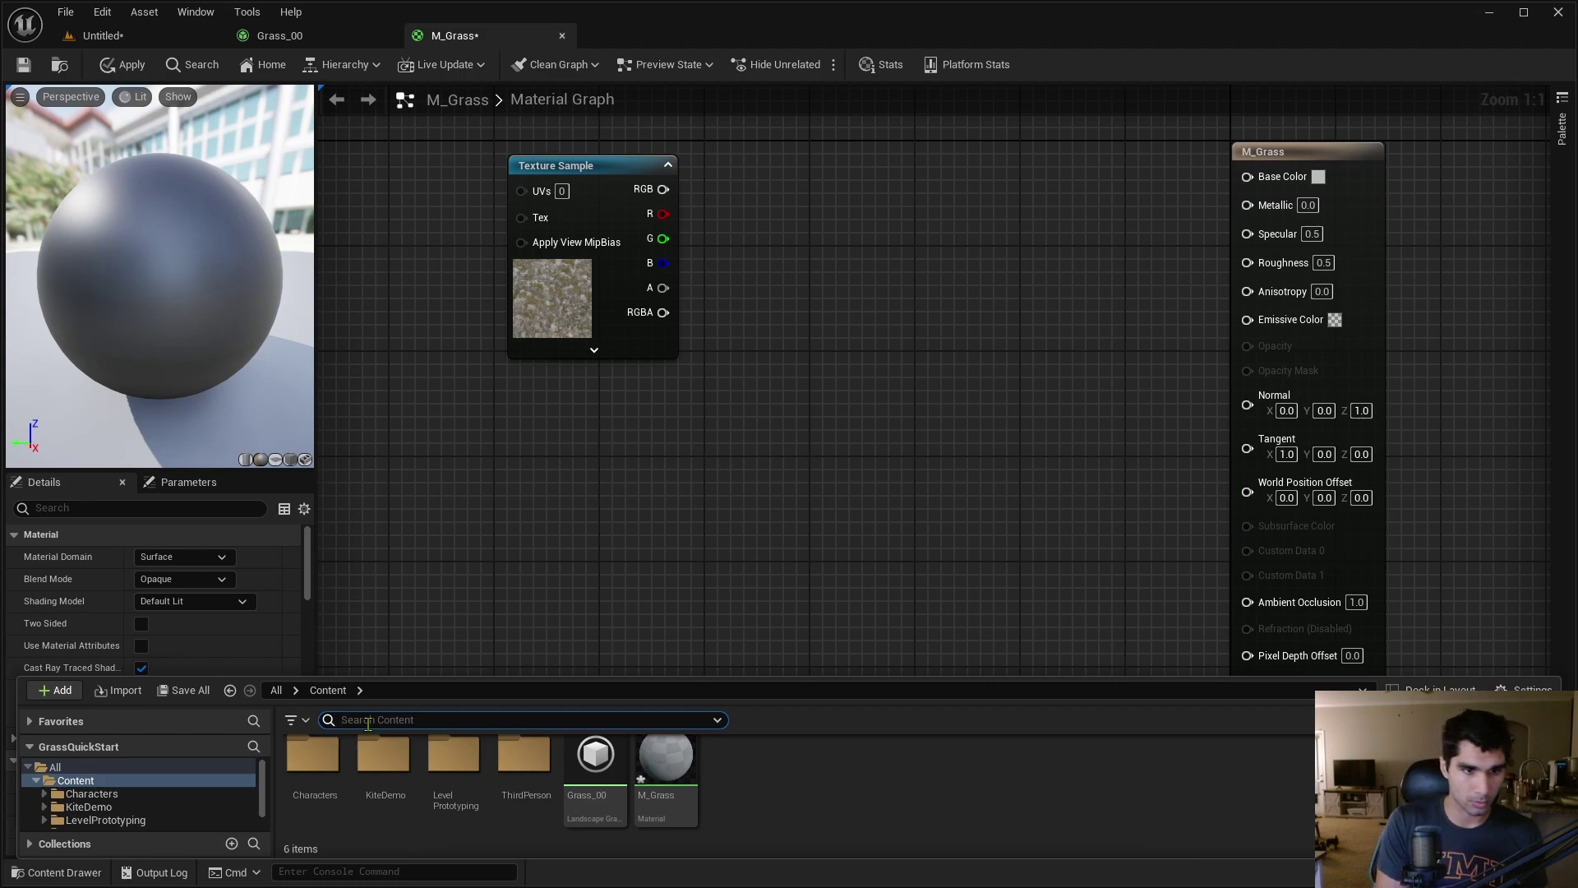
type("grass")
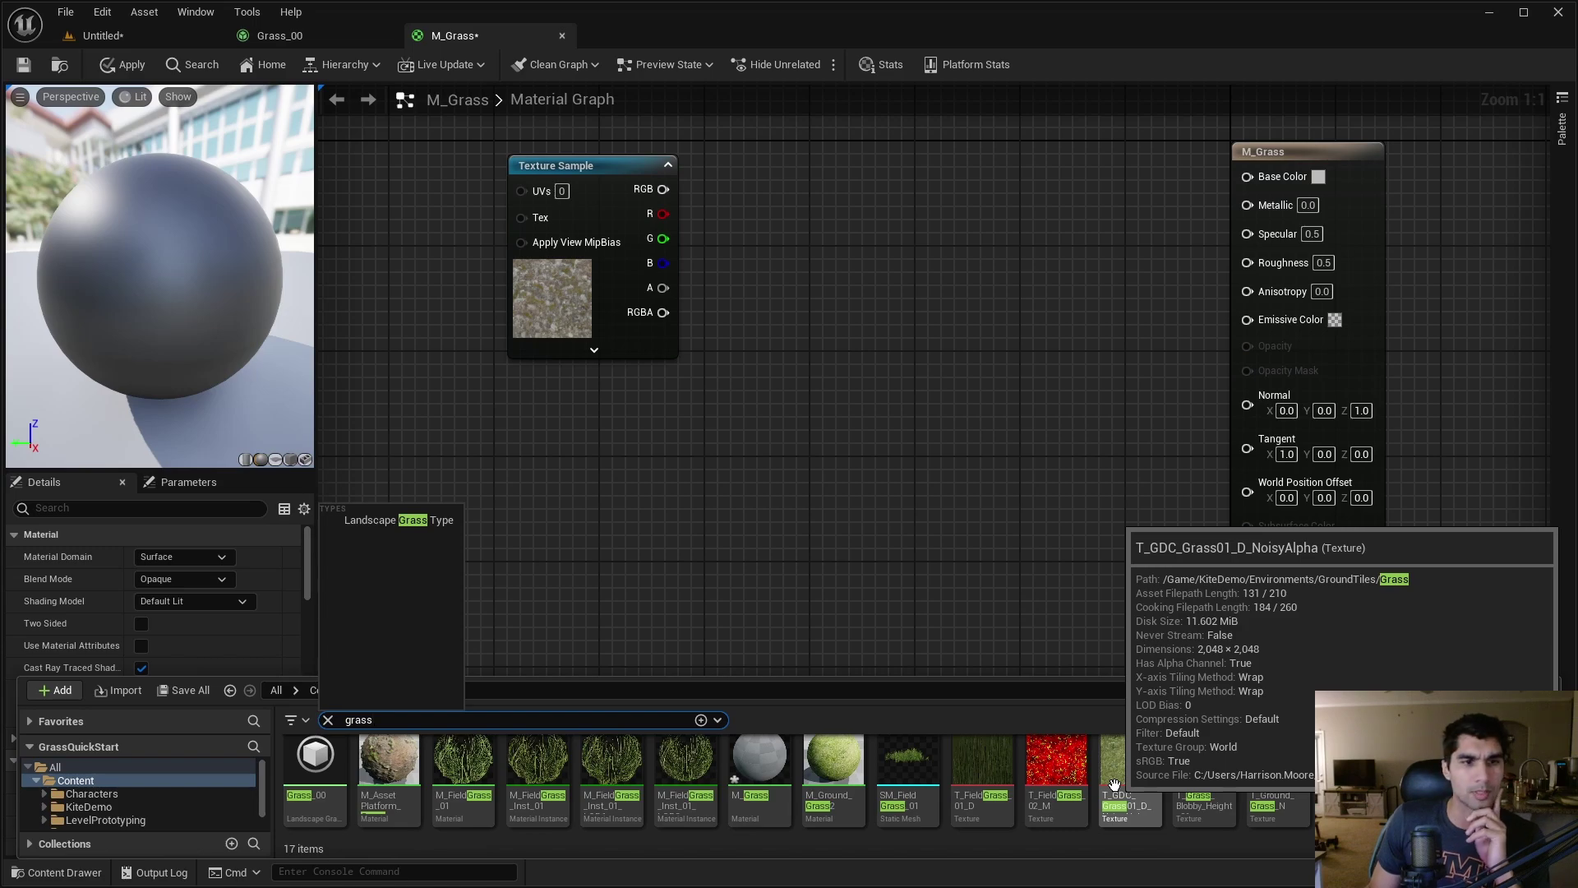
left_click_drag(1114, 785, 489, 498)
mouse_move(599, 503)
left_mouse_down()
mouse_move(545, 499)
mouse_move(583, 500)
left_mouse_up()
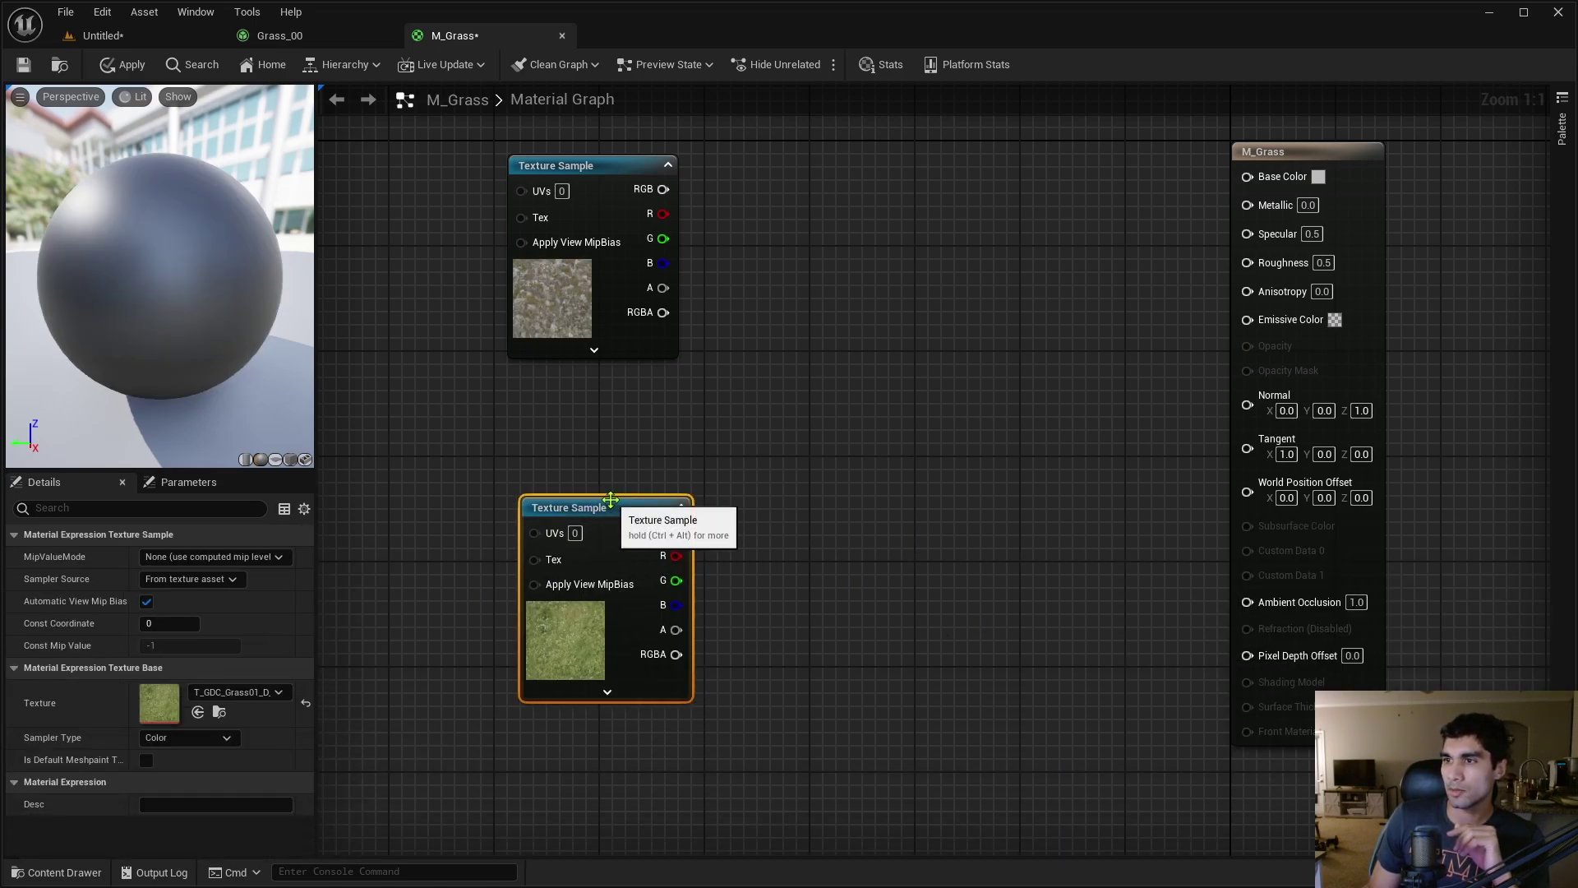
right_click_drag(590, 518, 521, 594)
mouse_move(520, 595)
left_mouse_down()
mouse_move(479, 595)
mouse_move(507, 595)
left_mouse_up()
Add a LandscapeLayerBlend node between the texture samples and the M_Grass output node
right_click(757, 289)
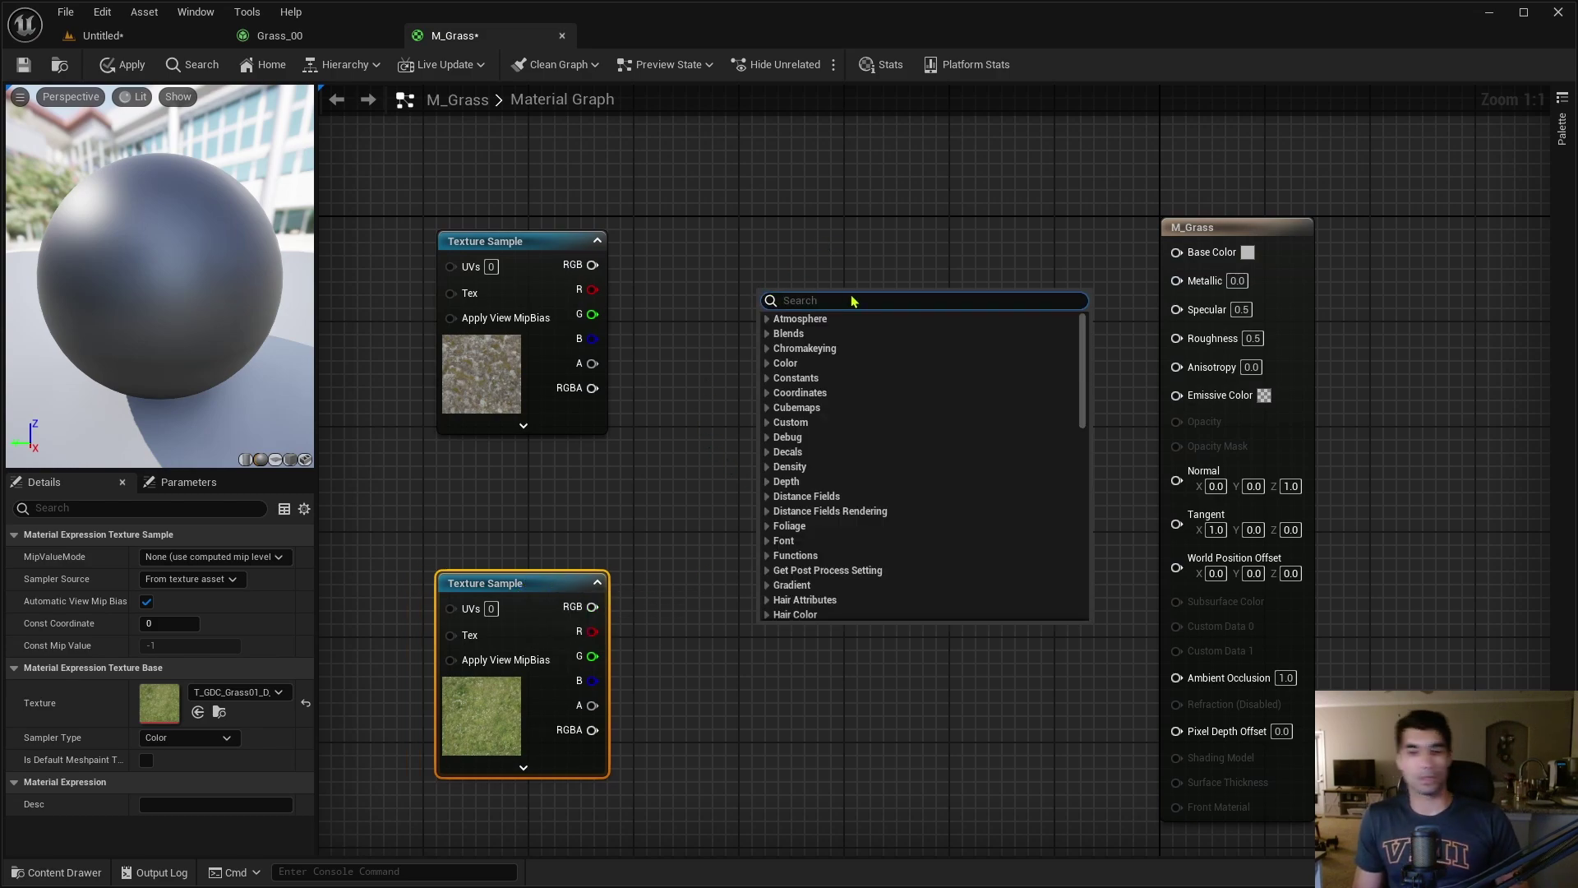
type("landscape")
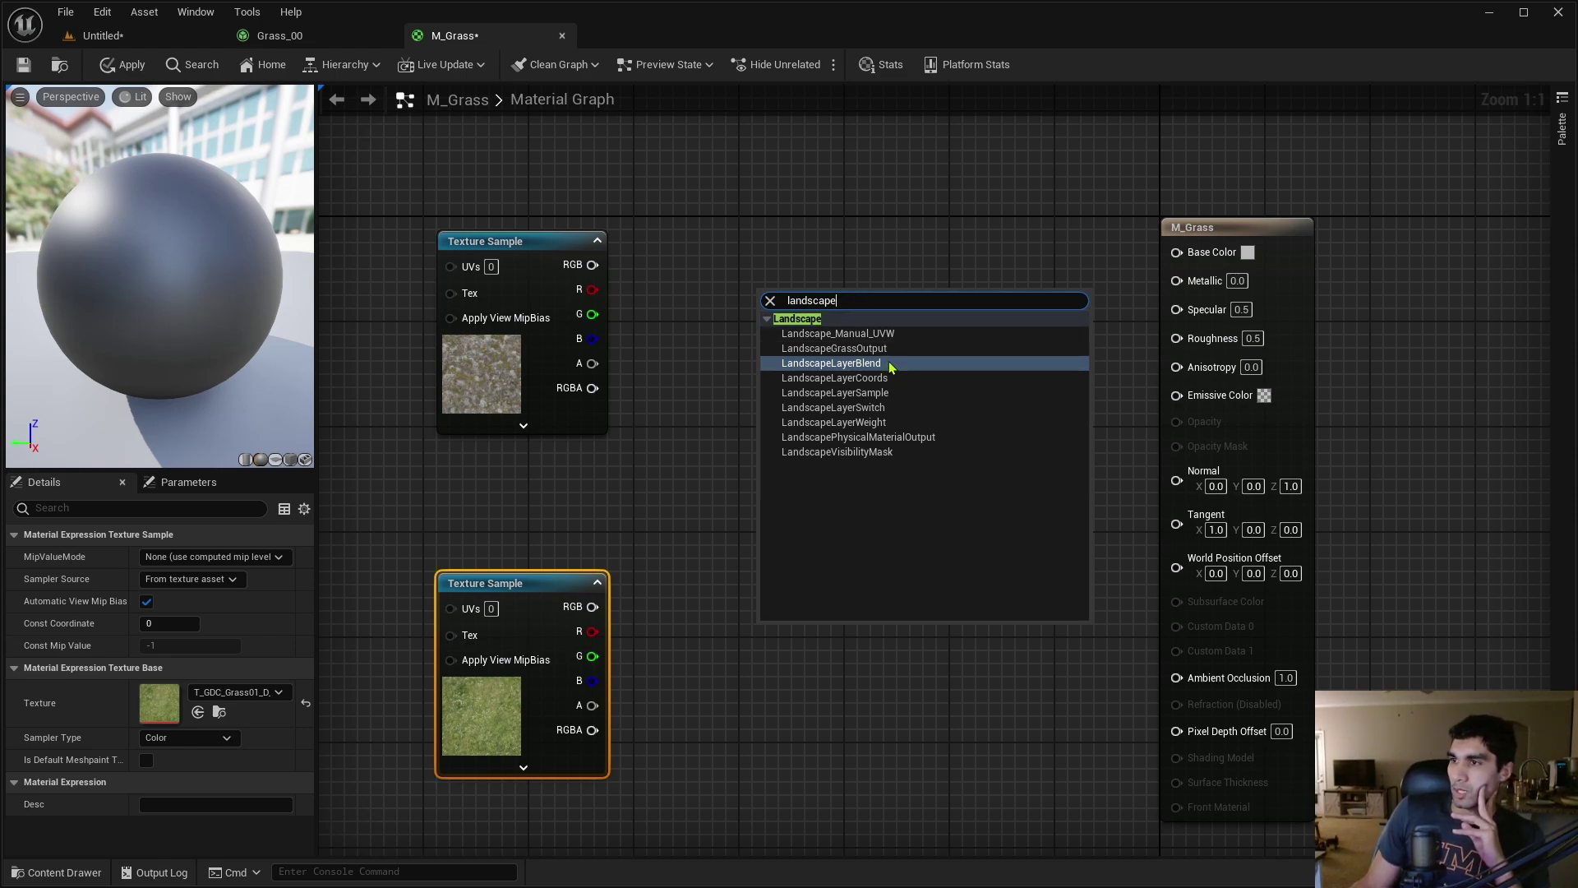
left_click(891, 364)
Add a LandscapeLayerSample node below the Landscape Layer Blend node
right_click(838, 417)
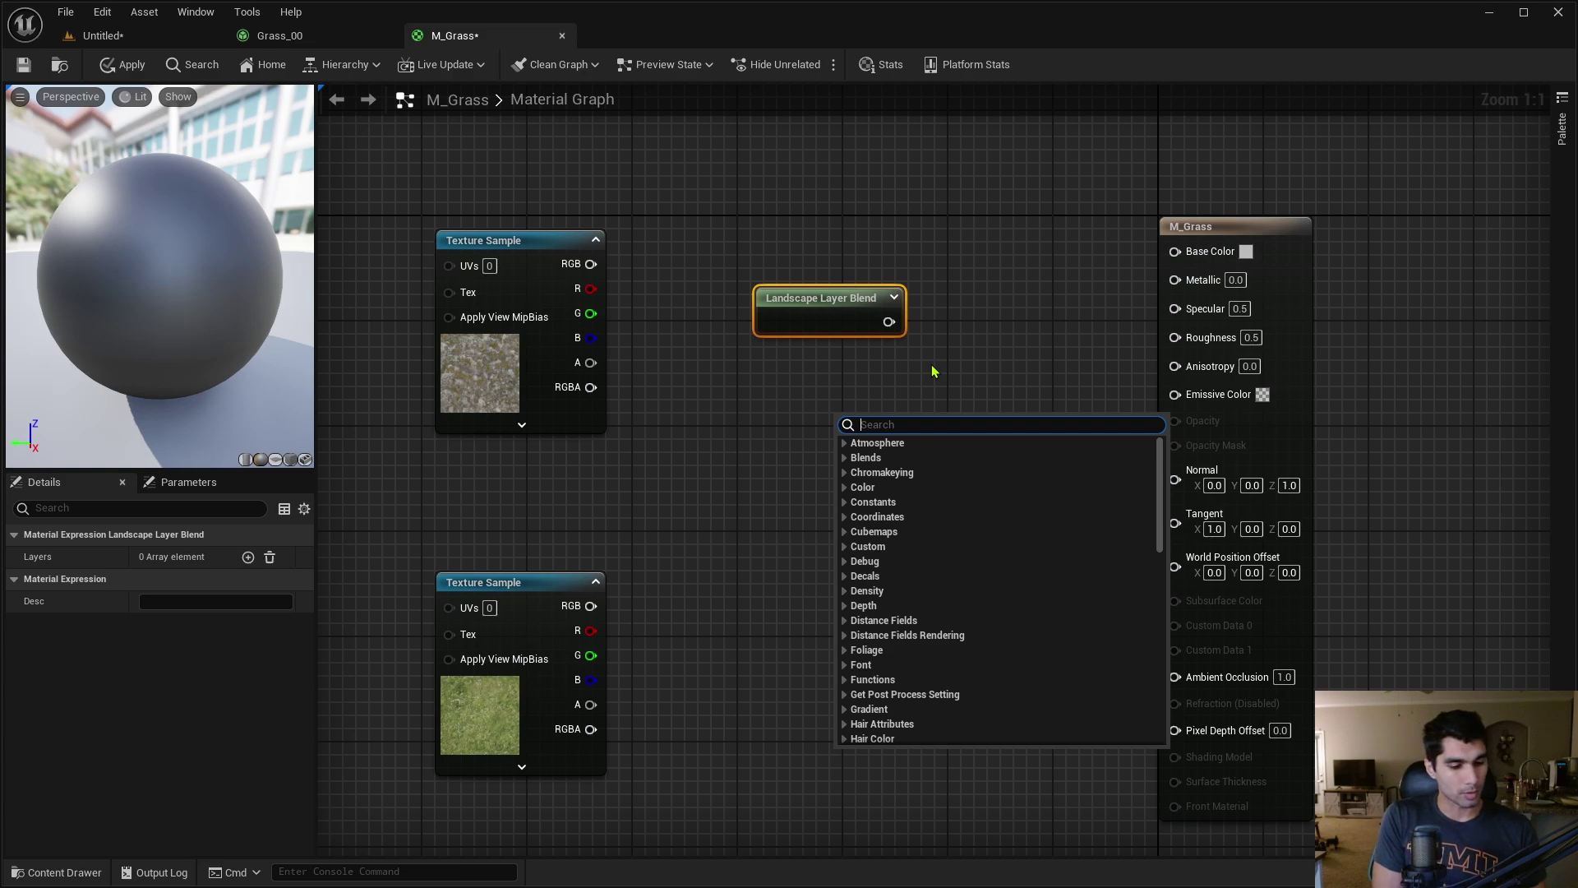
type("landsca")
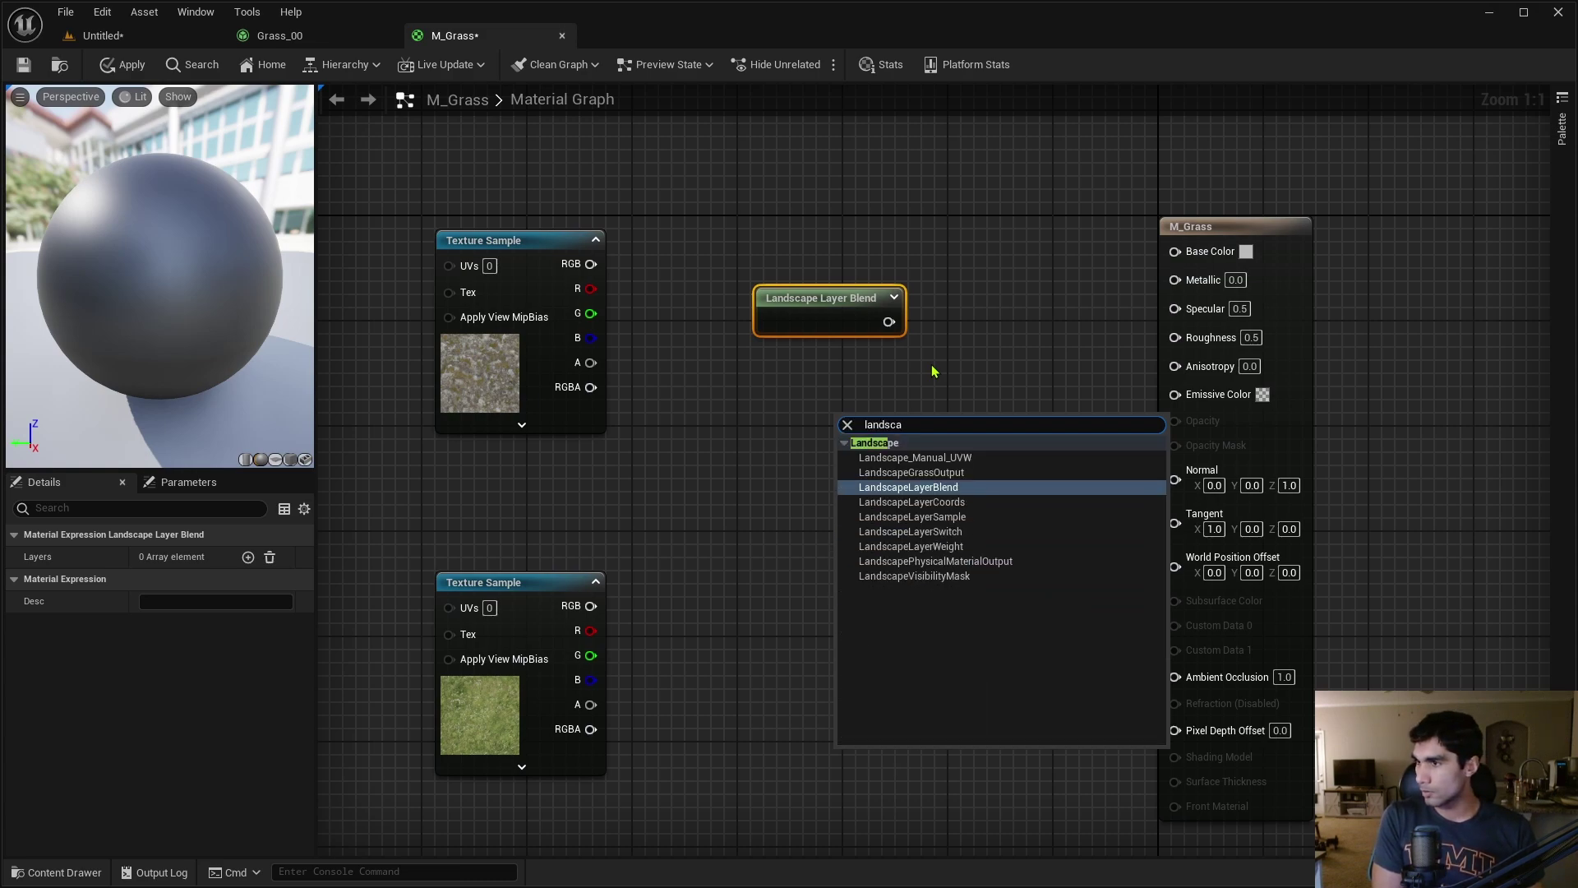
type("pe")
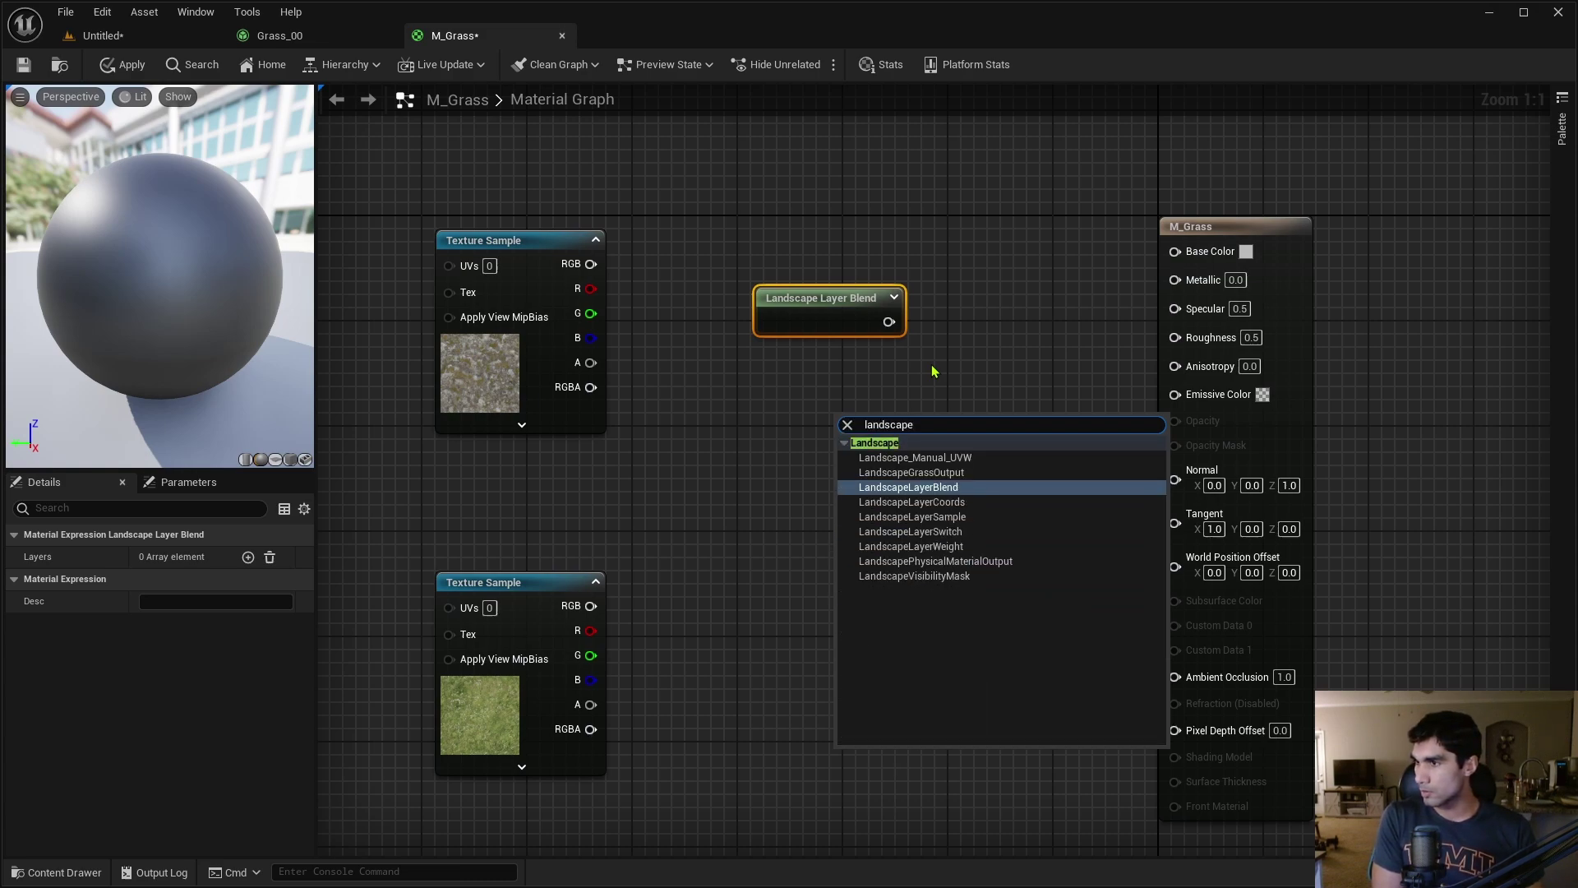
left_click(953, 517)
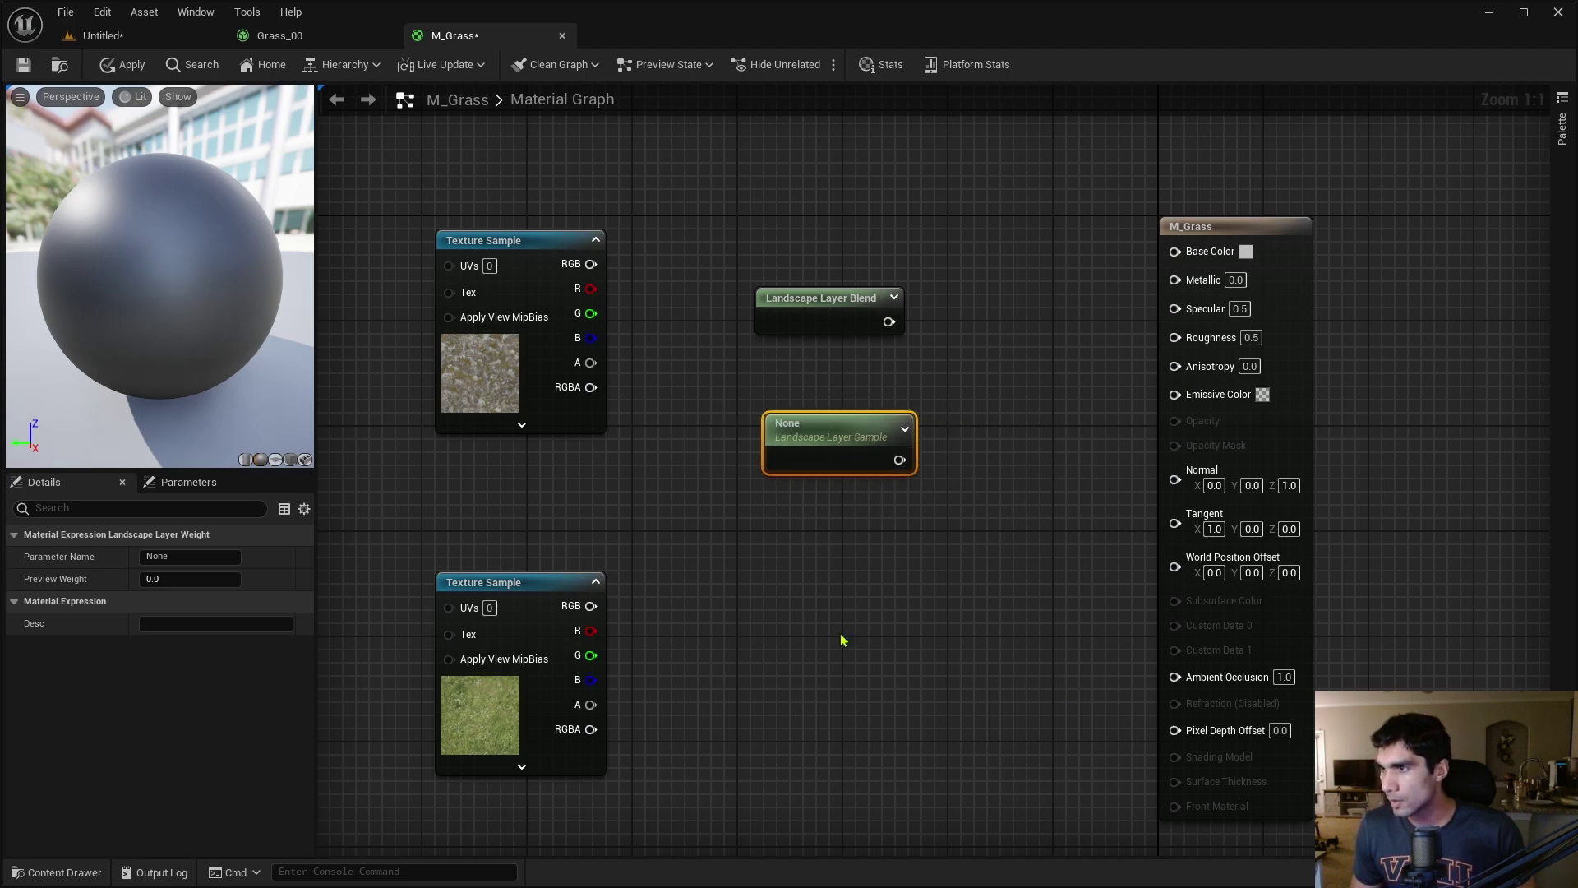
Add a LandscapeGrassOutput node below the Landscape Layer Sample node
right_click_drag(845, 638, 932, 465)
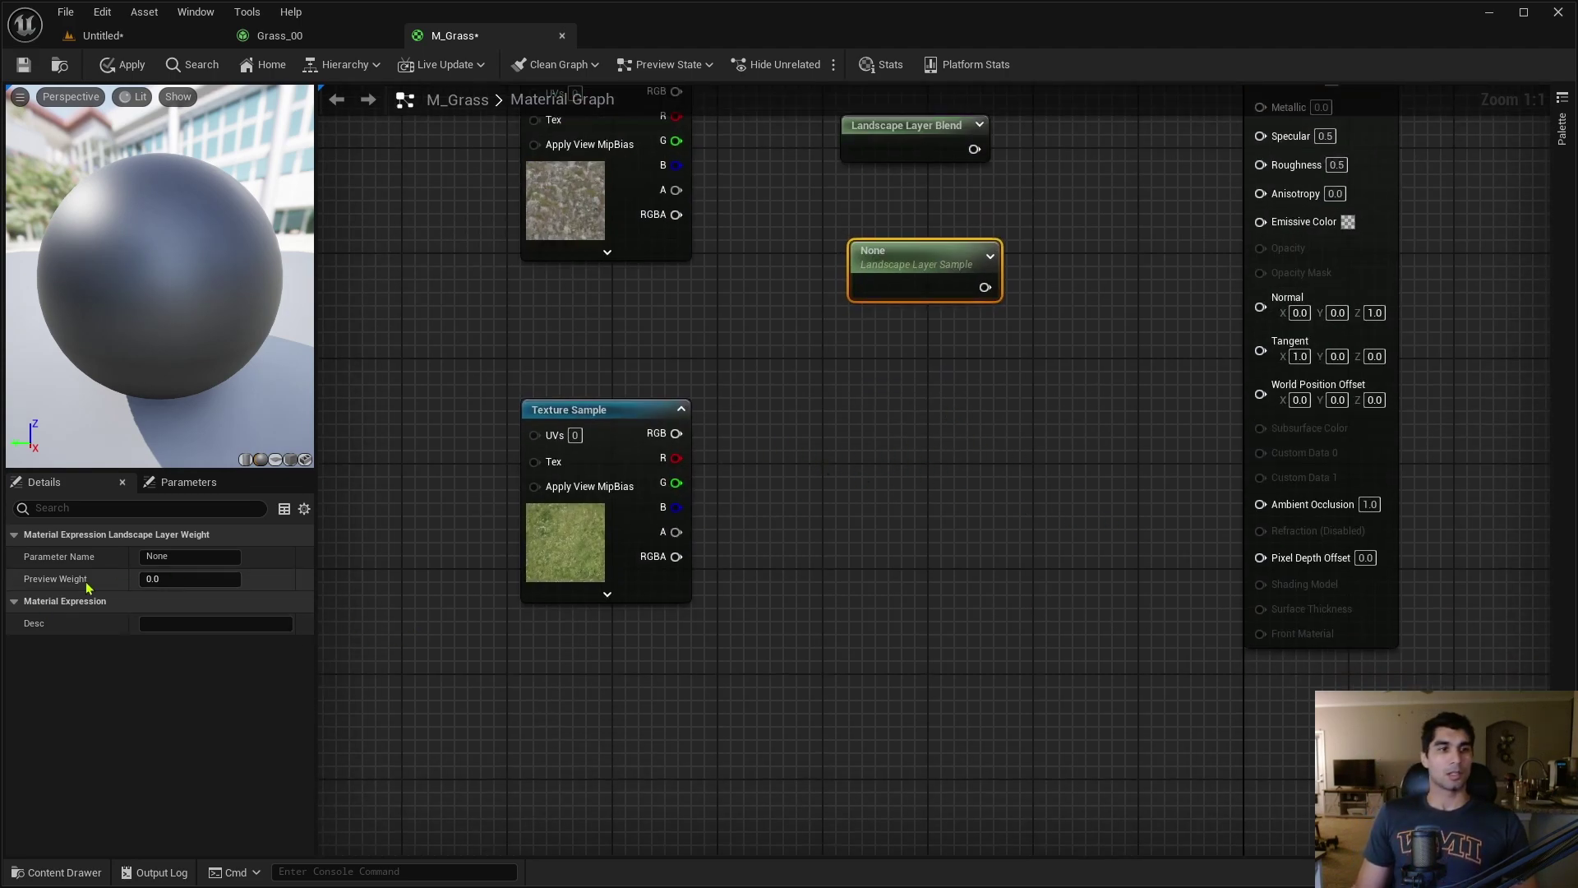
right_click(907, 426)
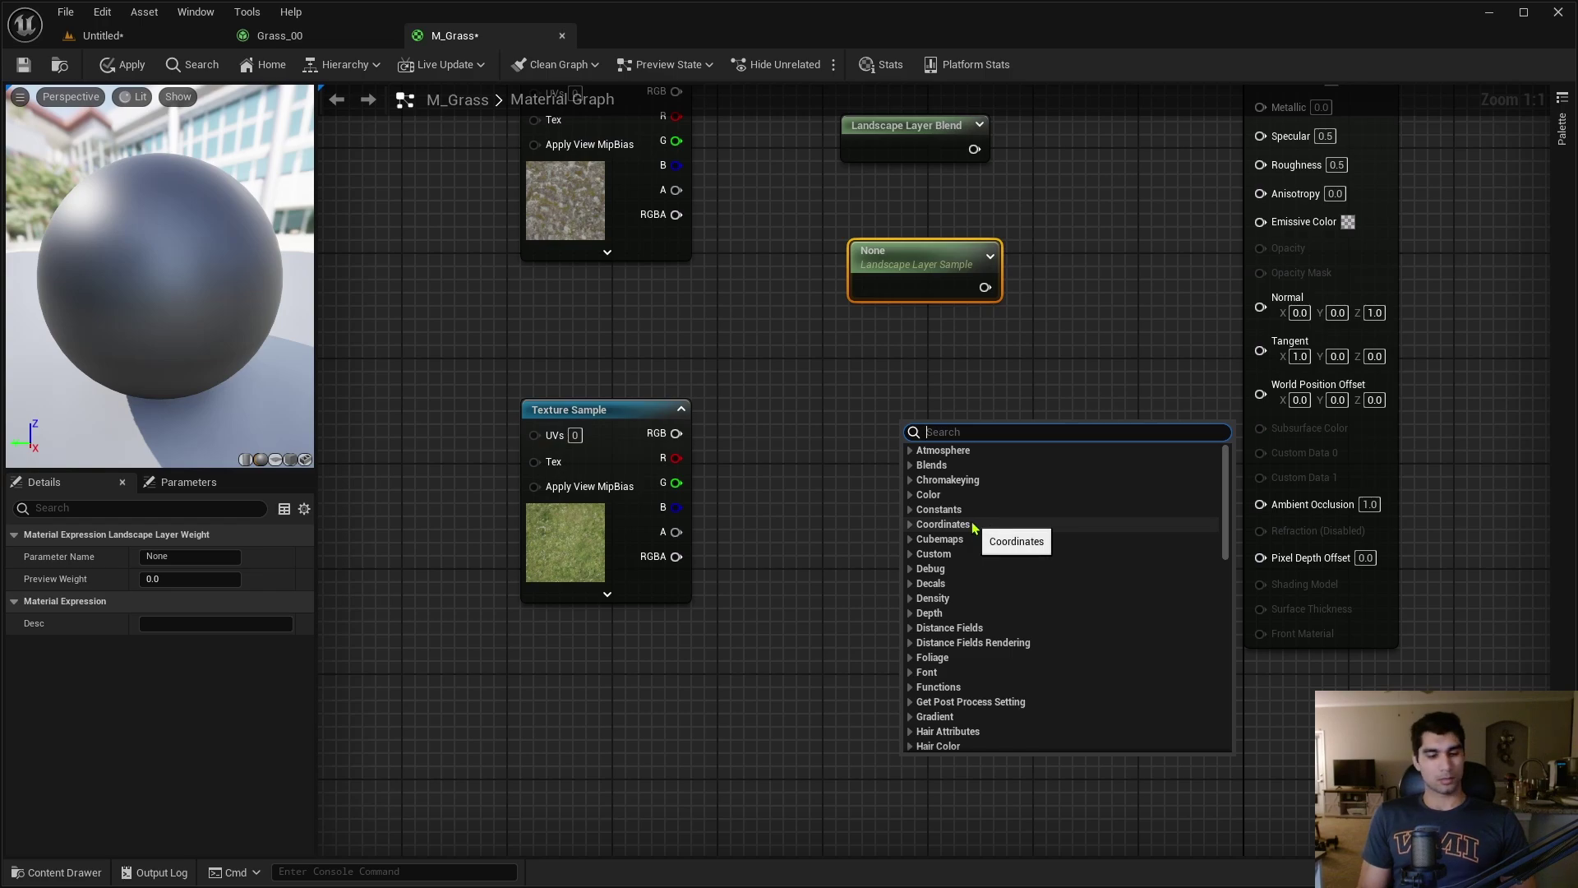
type("land")
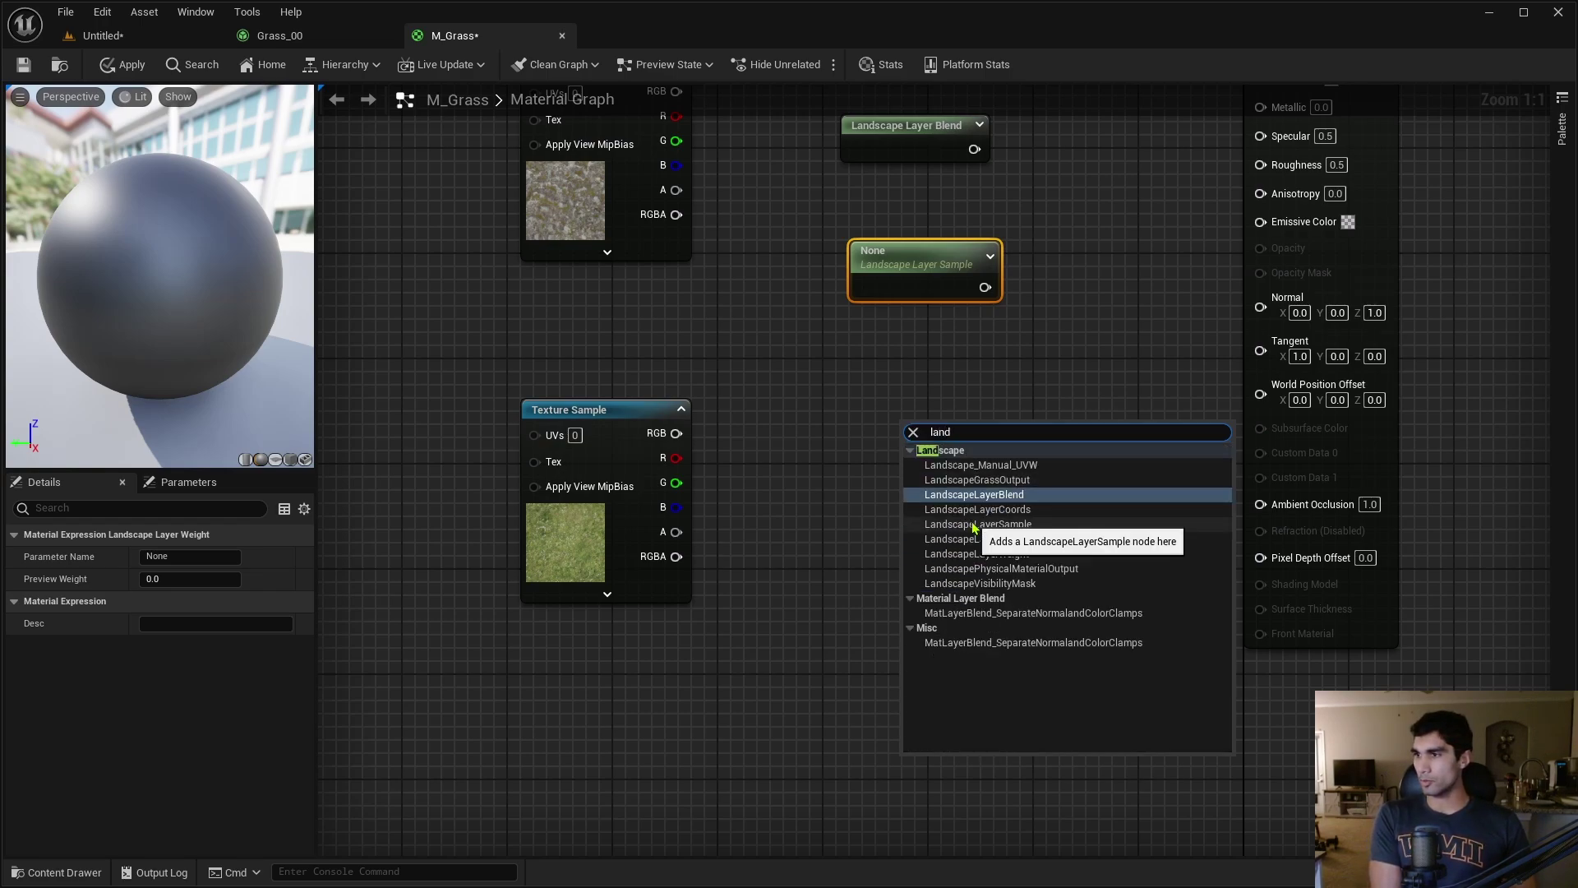
type("scape")
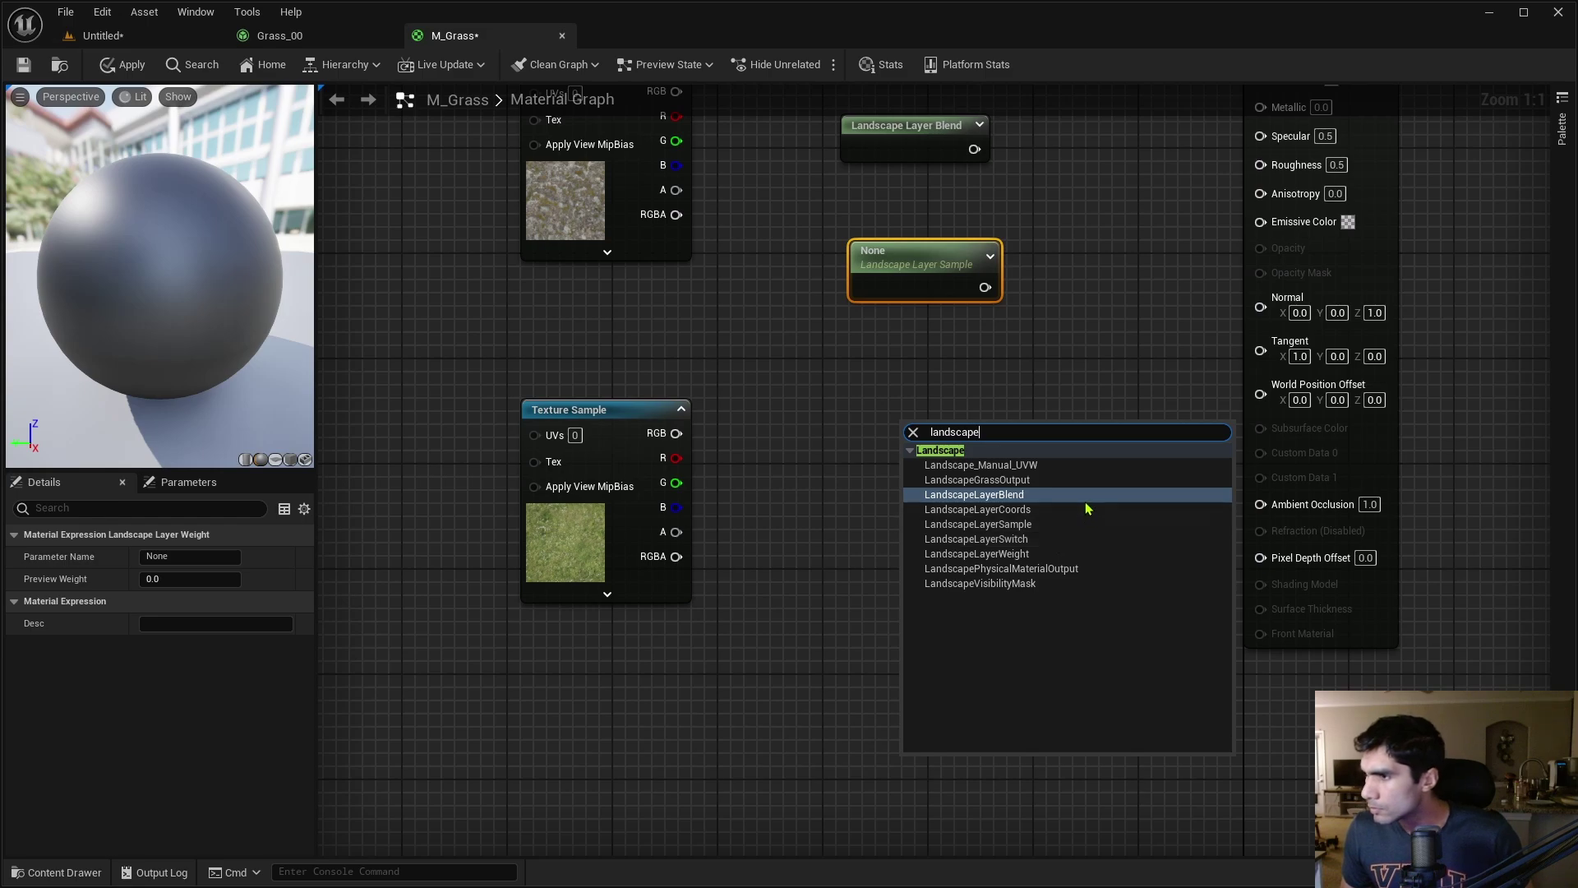
left_click(1052, 483)
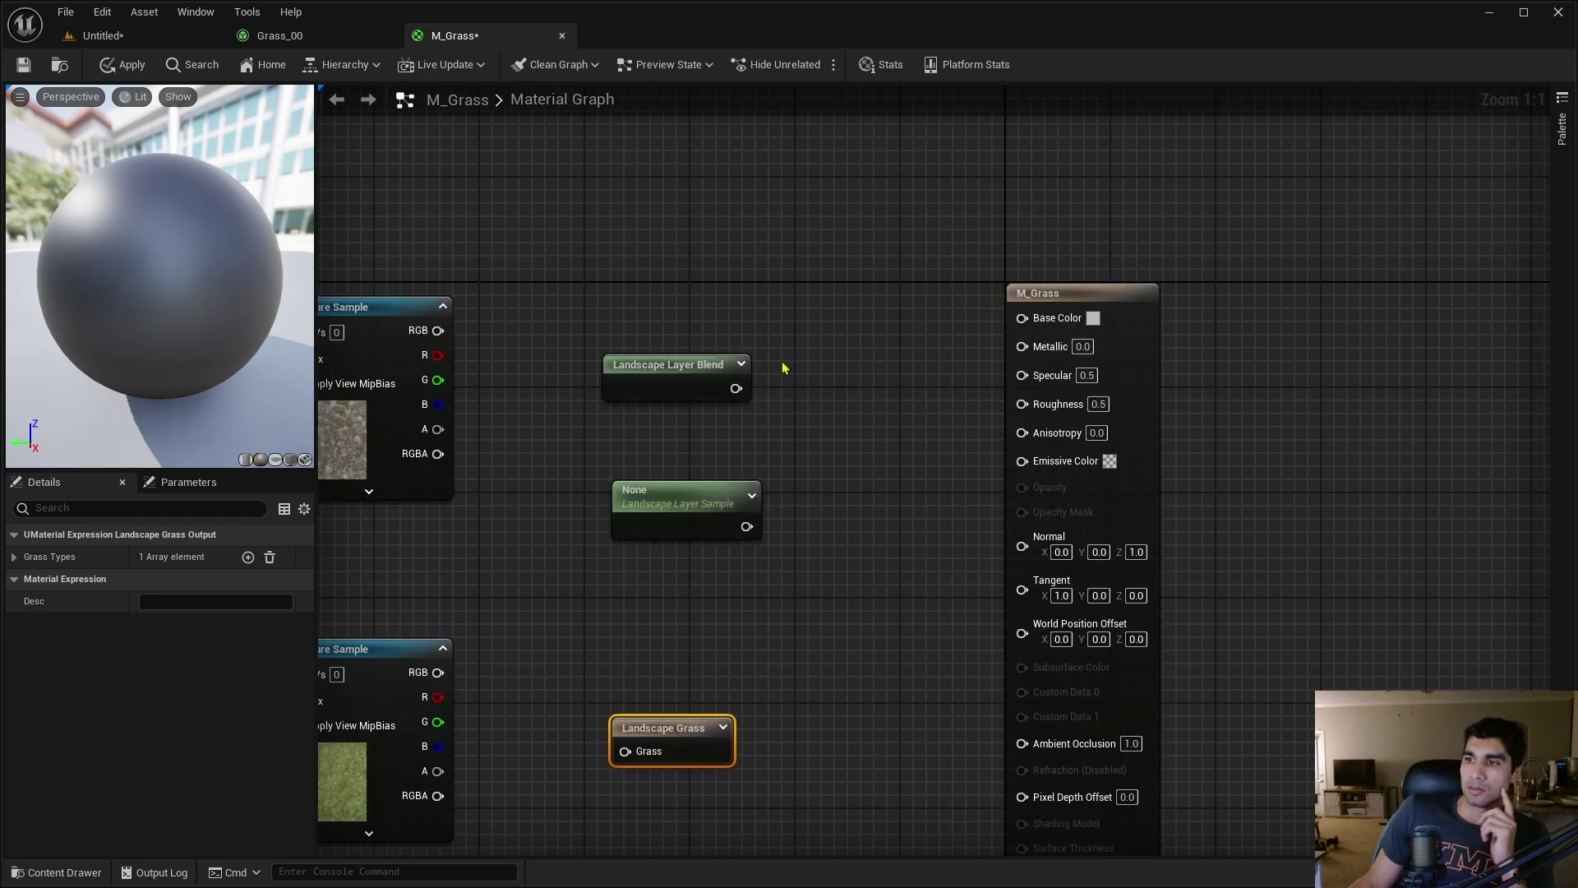
Move the Landscape Layer Sample node down to space it between the Layer Blend and Landscape Grass nodes
right_click_drag(807, 461, 713, 459)
left_click(602, 501)
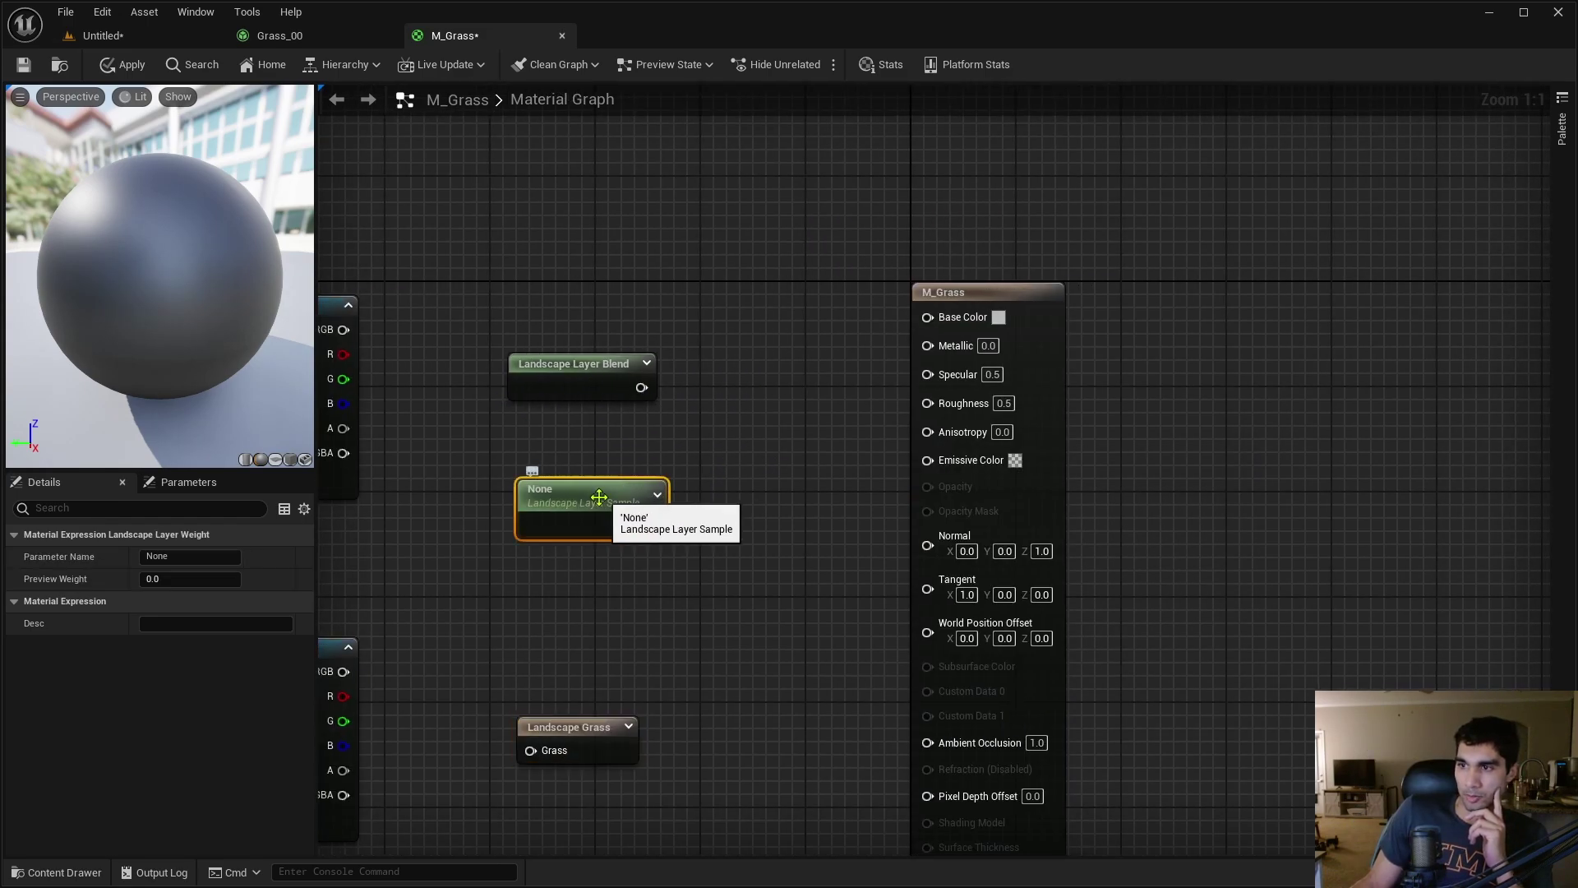
left_click_drag(601, 500, 574, 553)
left_click(616, 427)
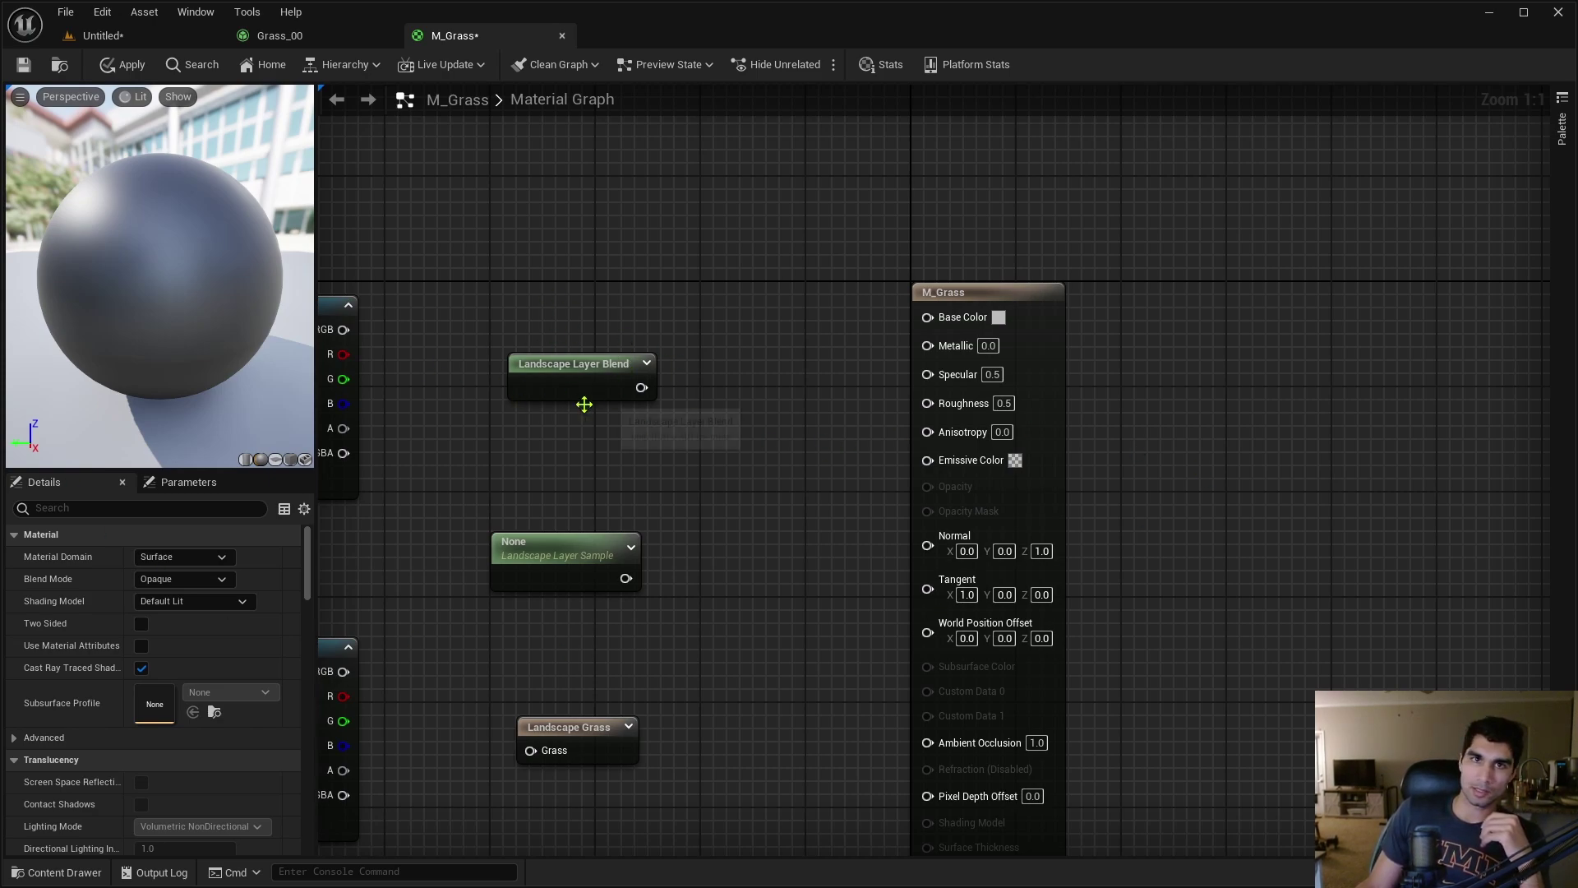
right_click_drag(584, 402, 550, 233)
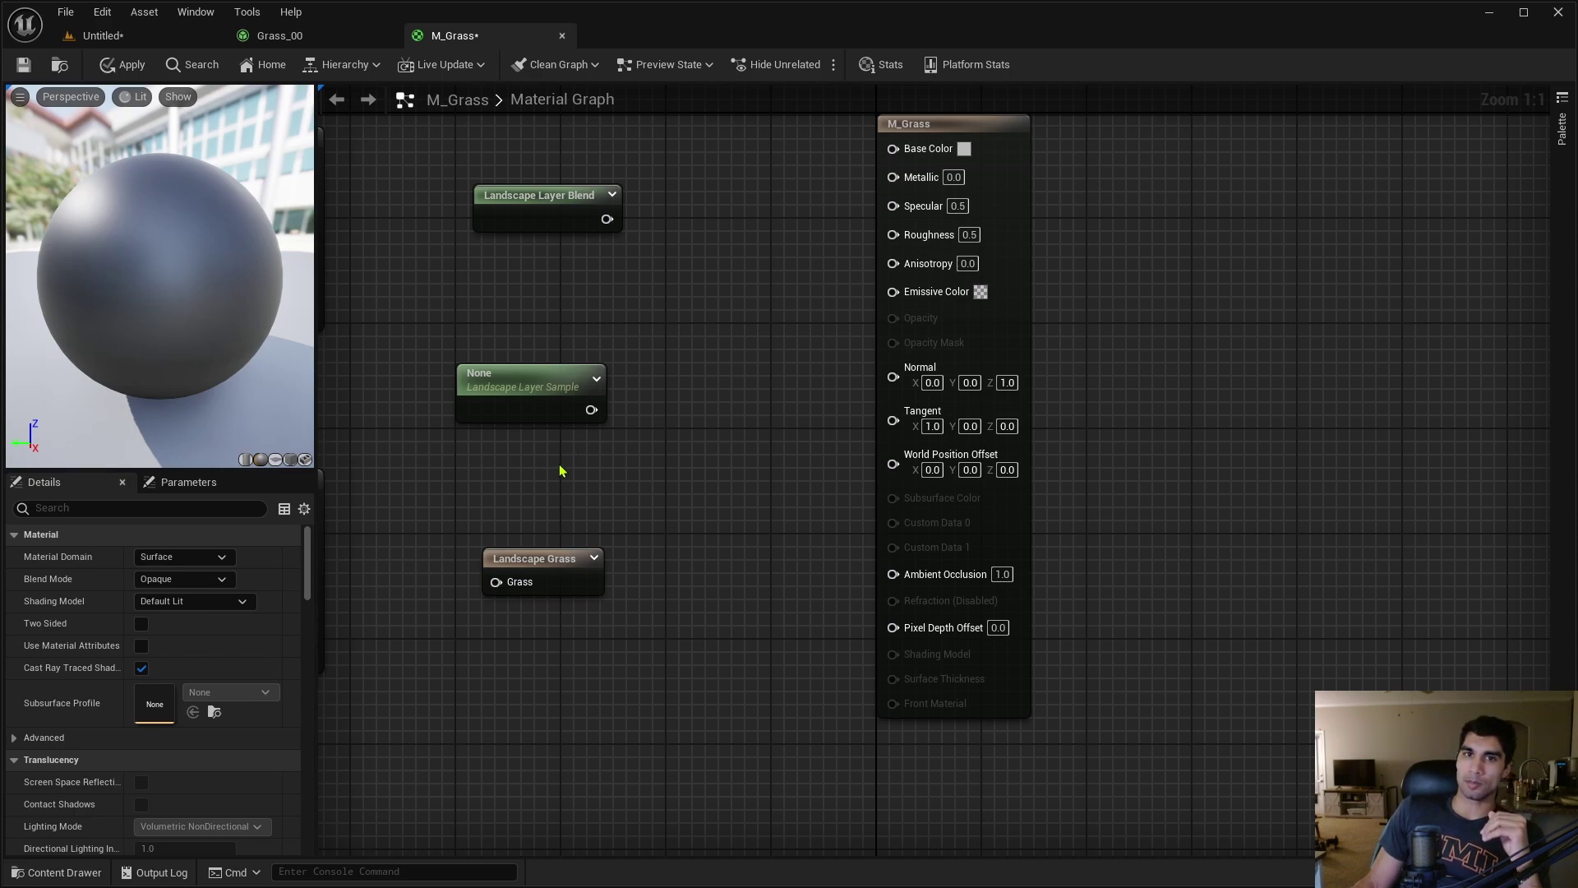
right_click_drag(570, 703, 590, 487)
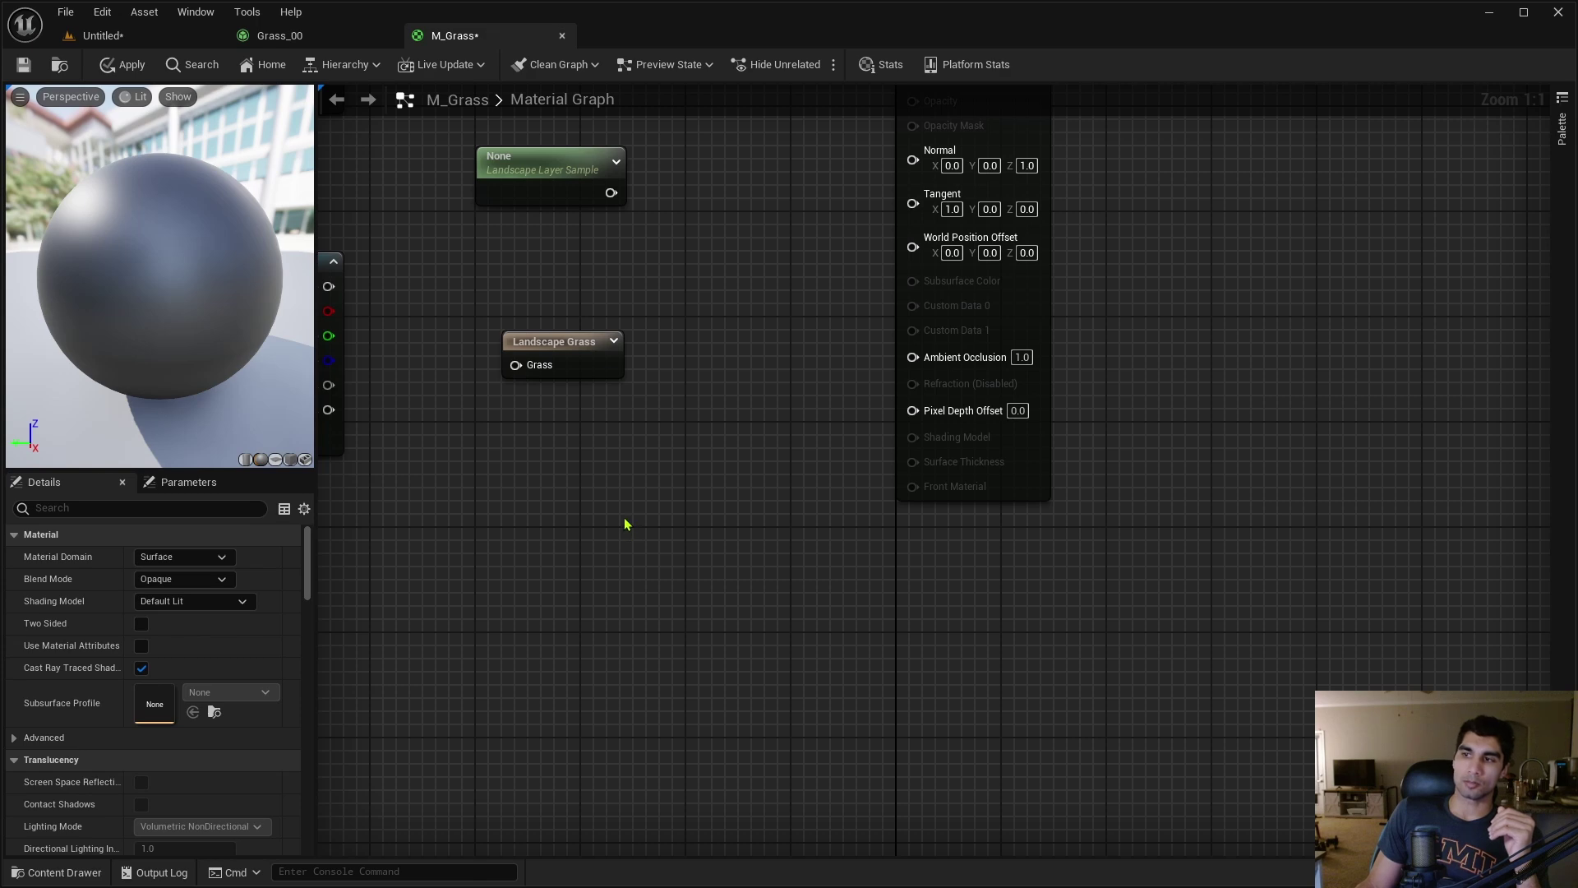
right_click_drag(691, 128, 748, 457)
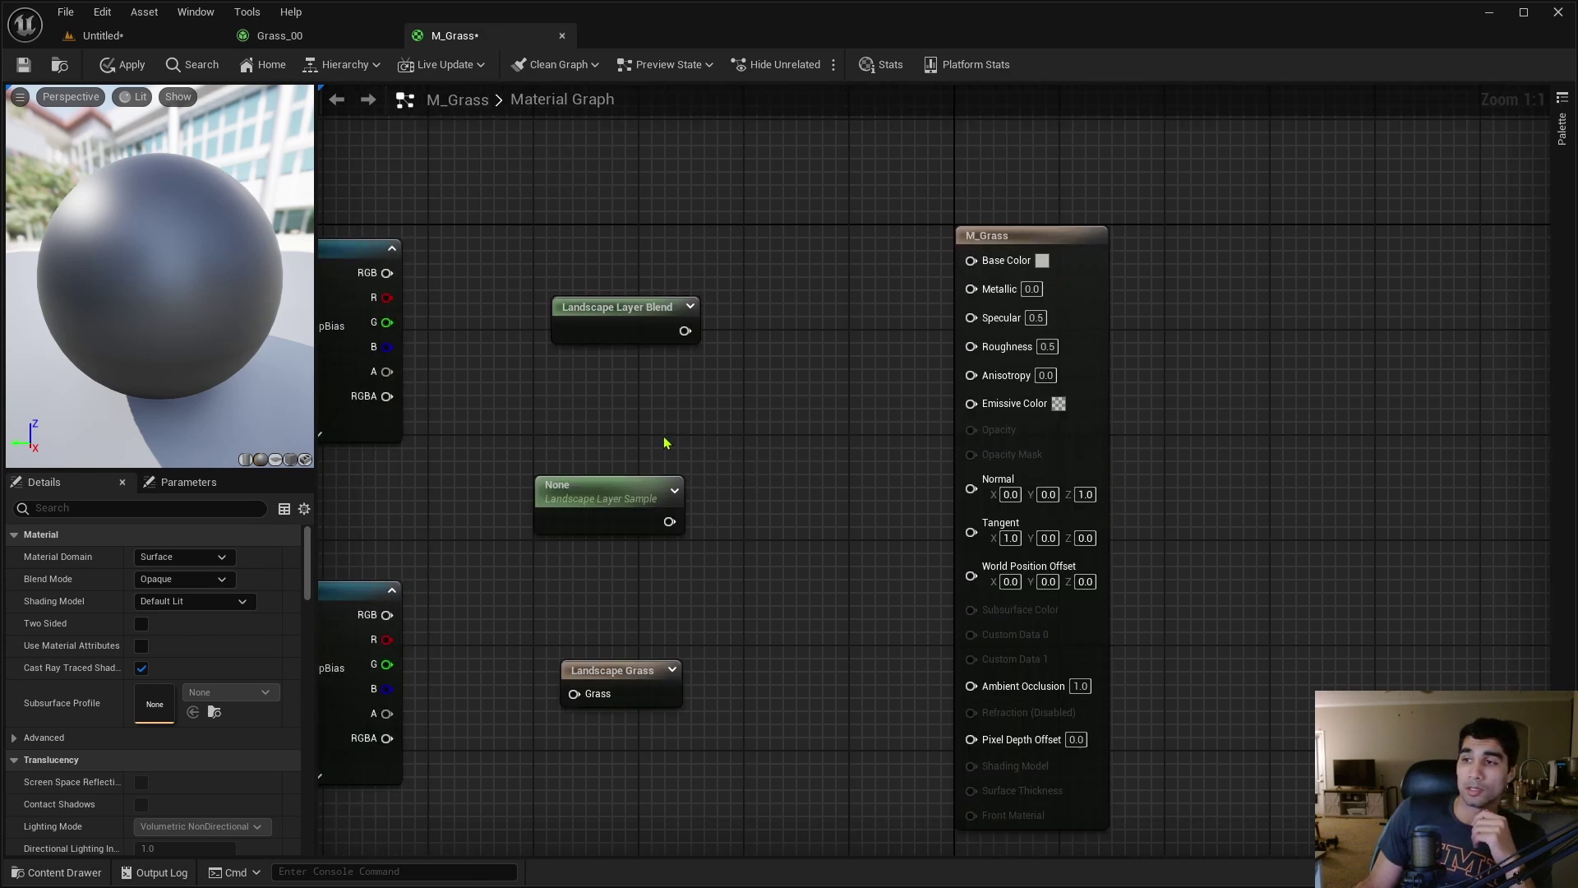
Add a first layer to the Landscape Layer Blend node and name it Rock
left_click(686, 332)
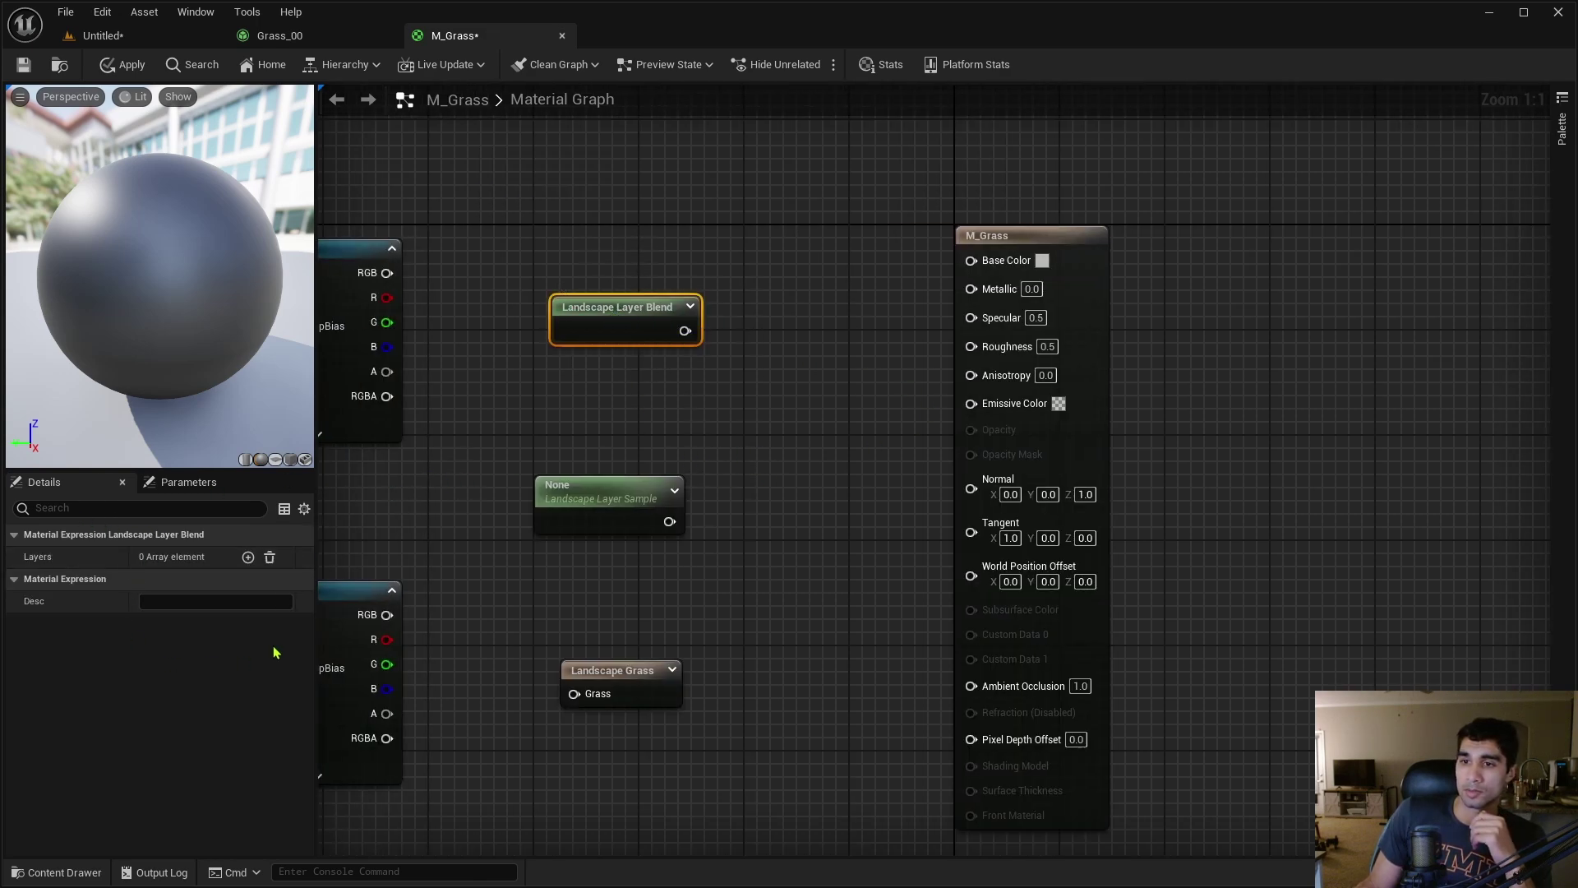
right_click_drag(493, 458, 715, 394)
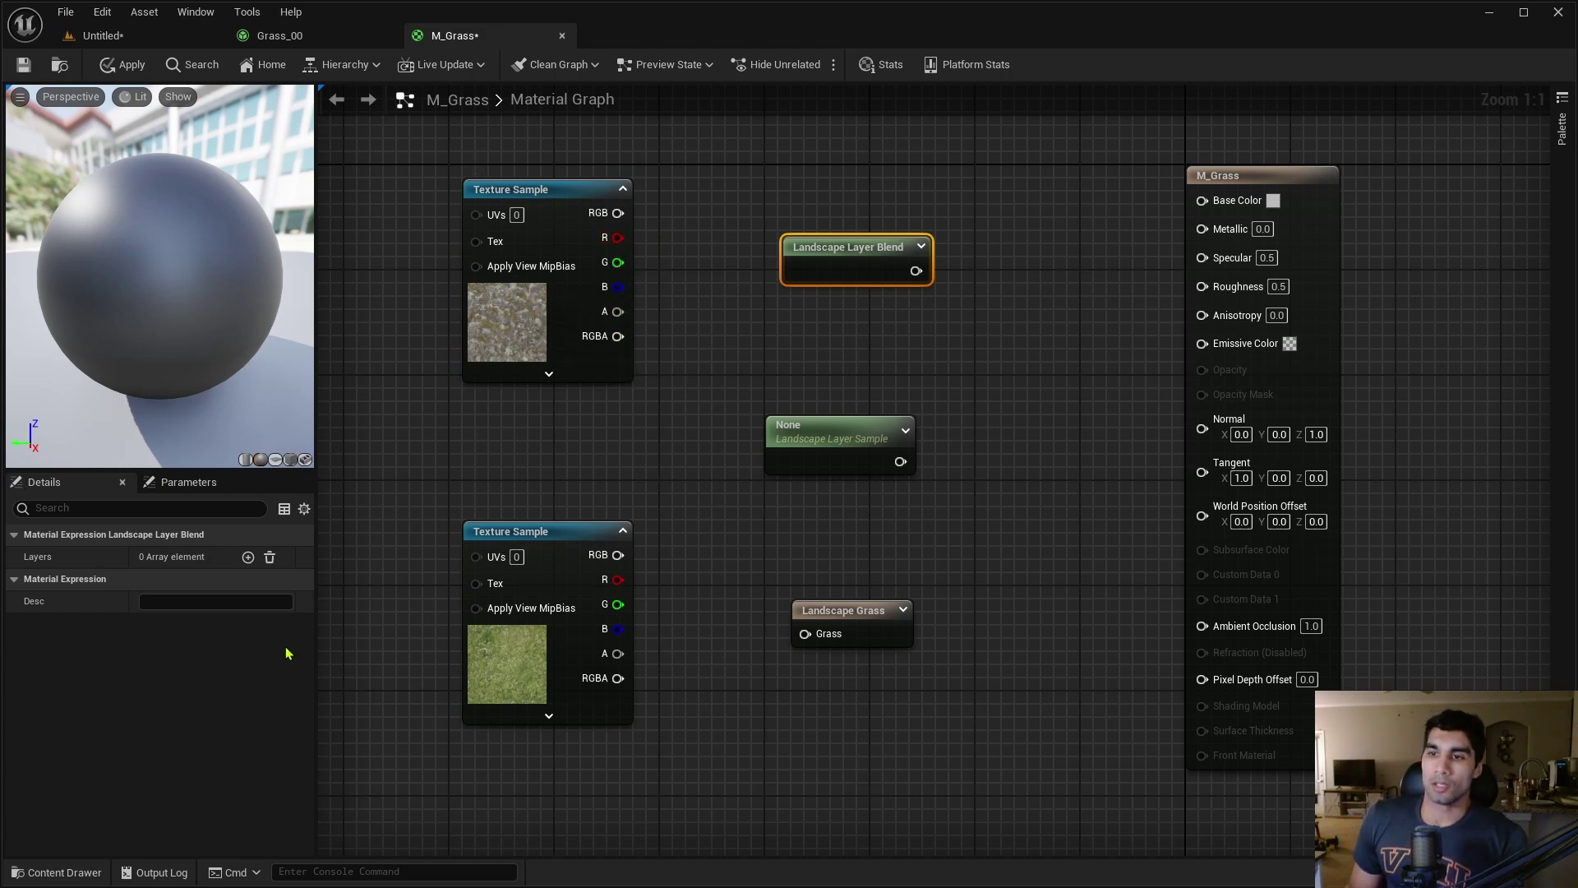
left_click(247, 556)
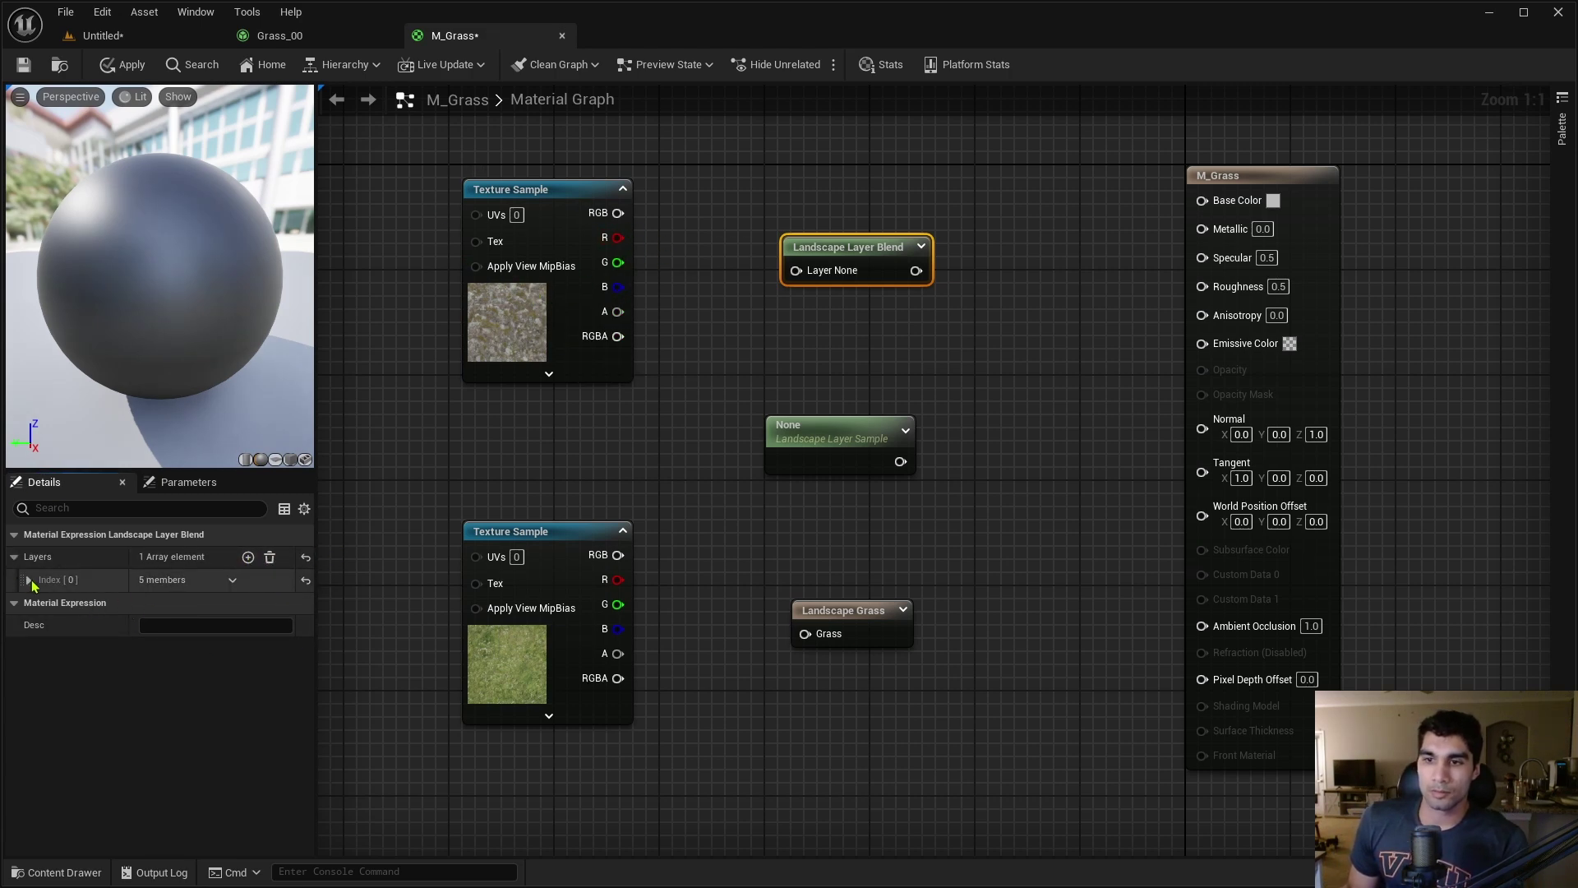
left_click(28, 580)
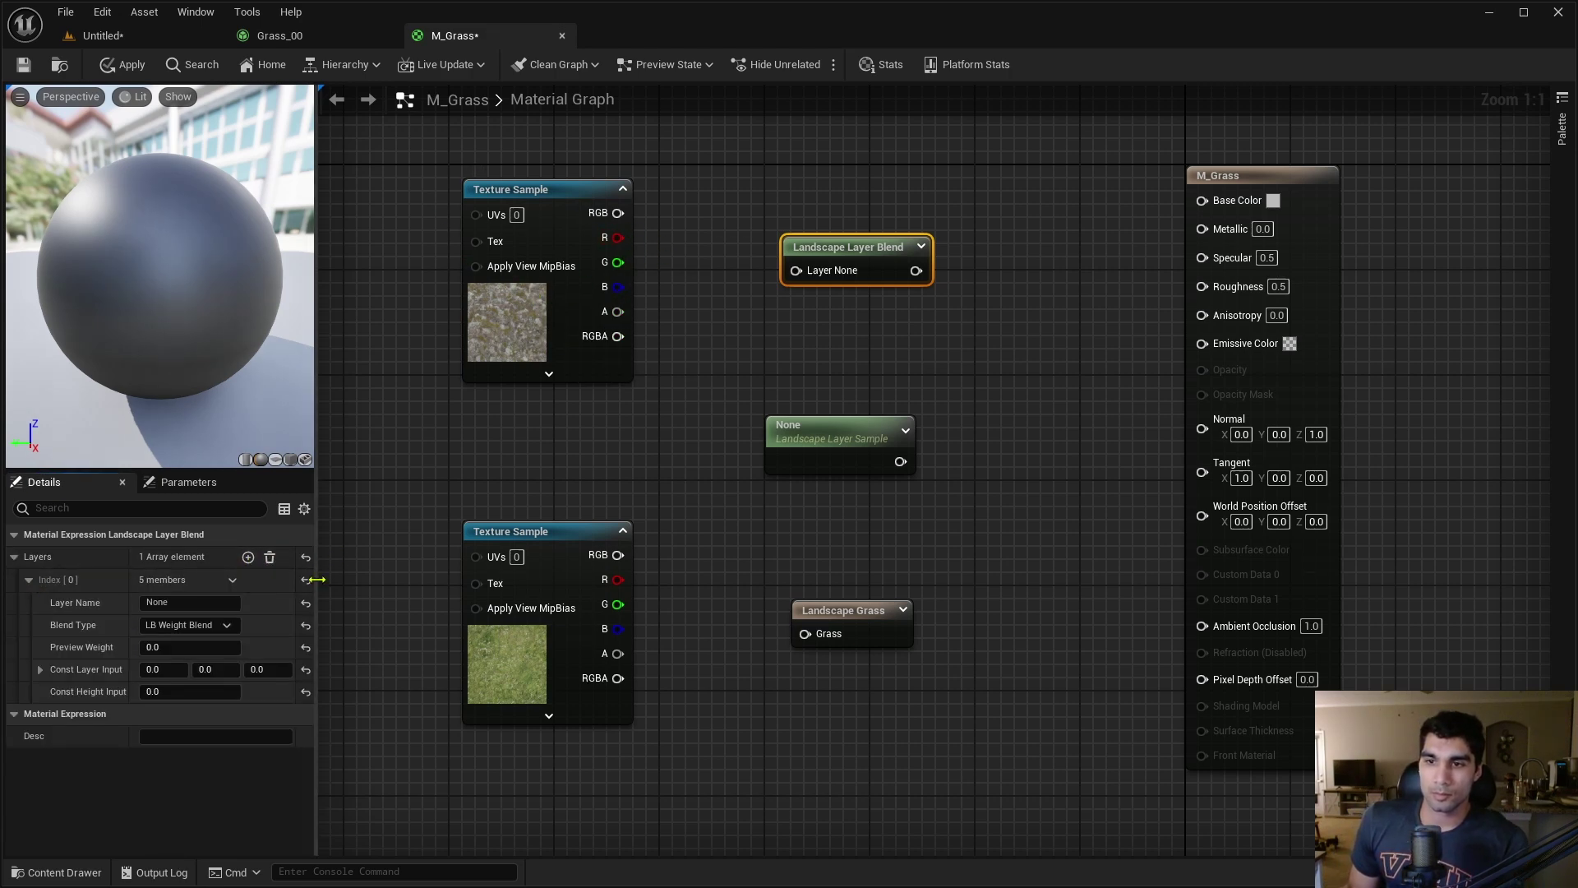
left_click(177, 602)
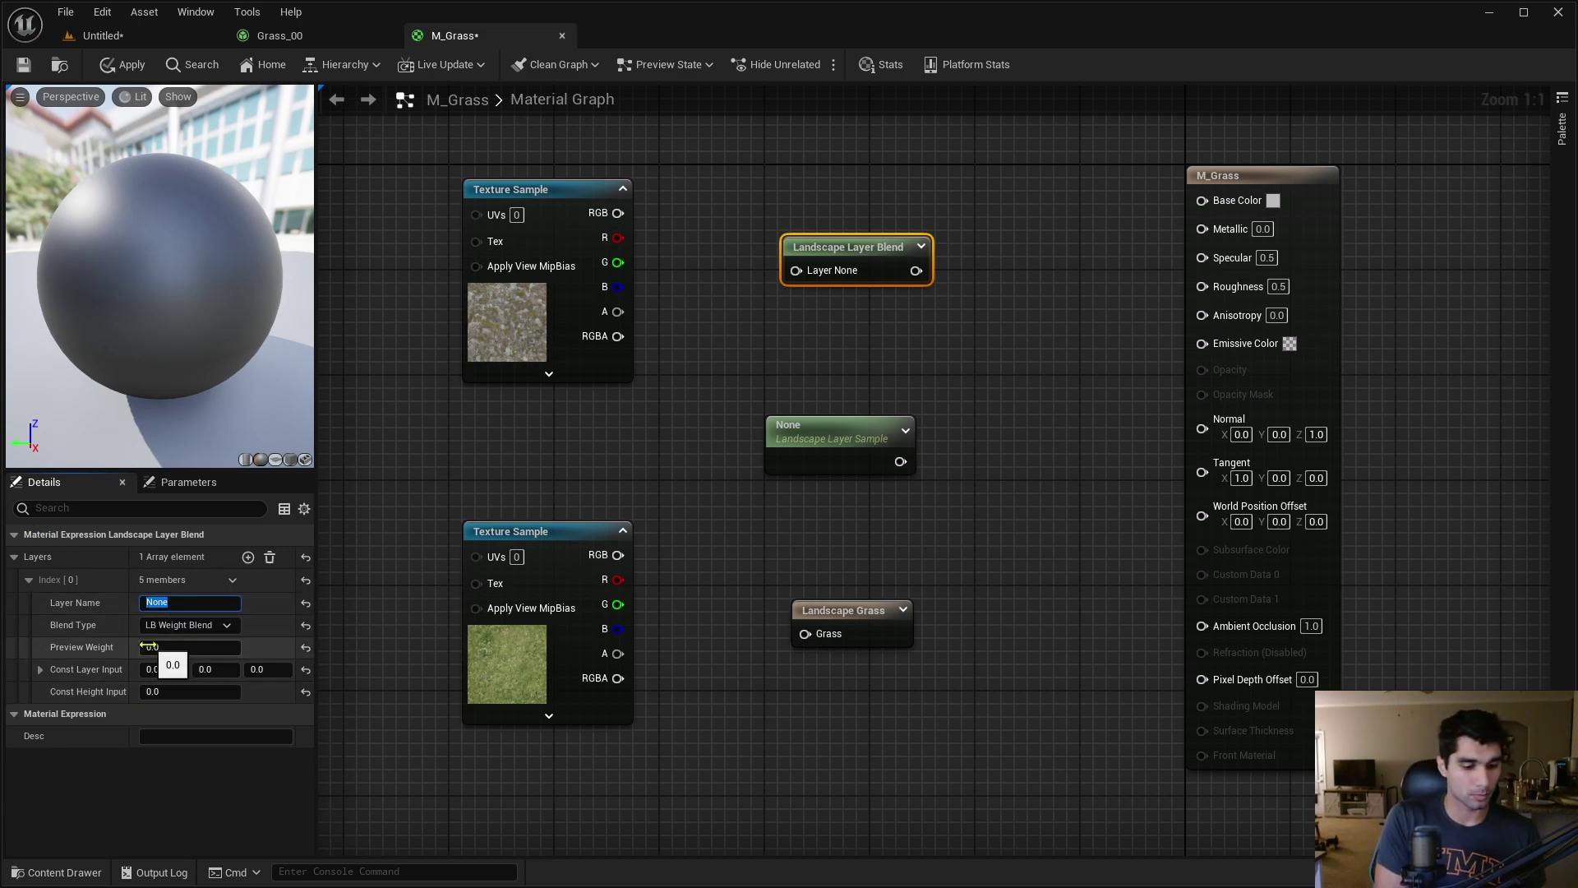
type("Rock")
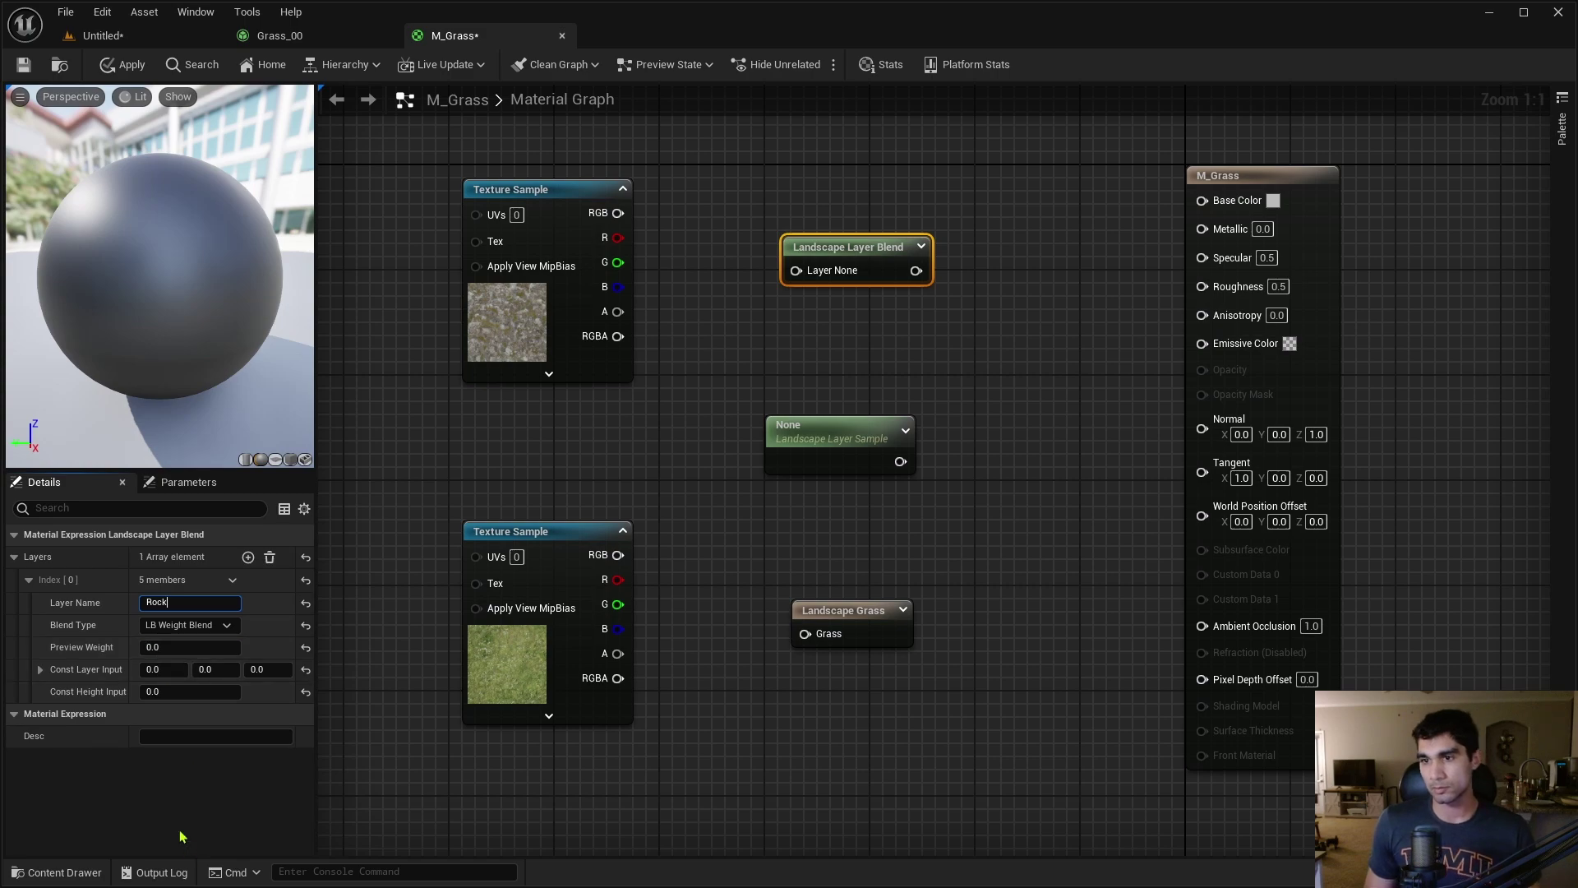
key("Return")
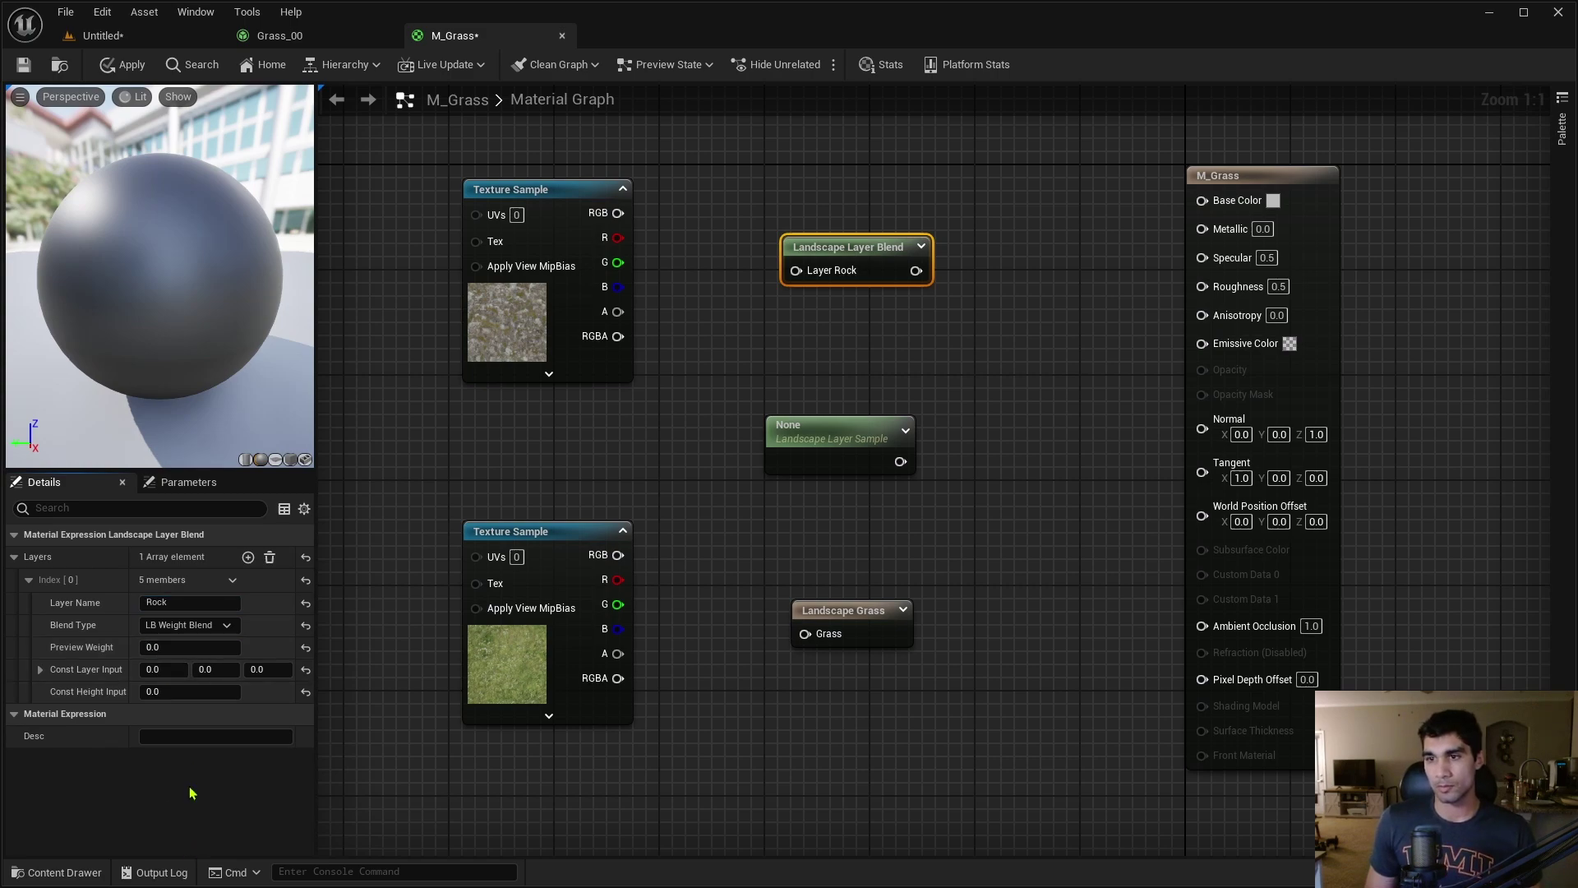
Add a second layer to the Landscape Layer Blend node and name it Grass
left_click(246, 557)
left_click(29, 714)
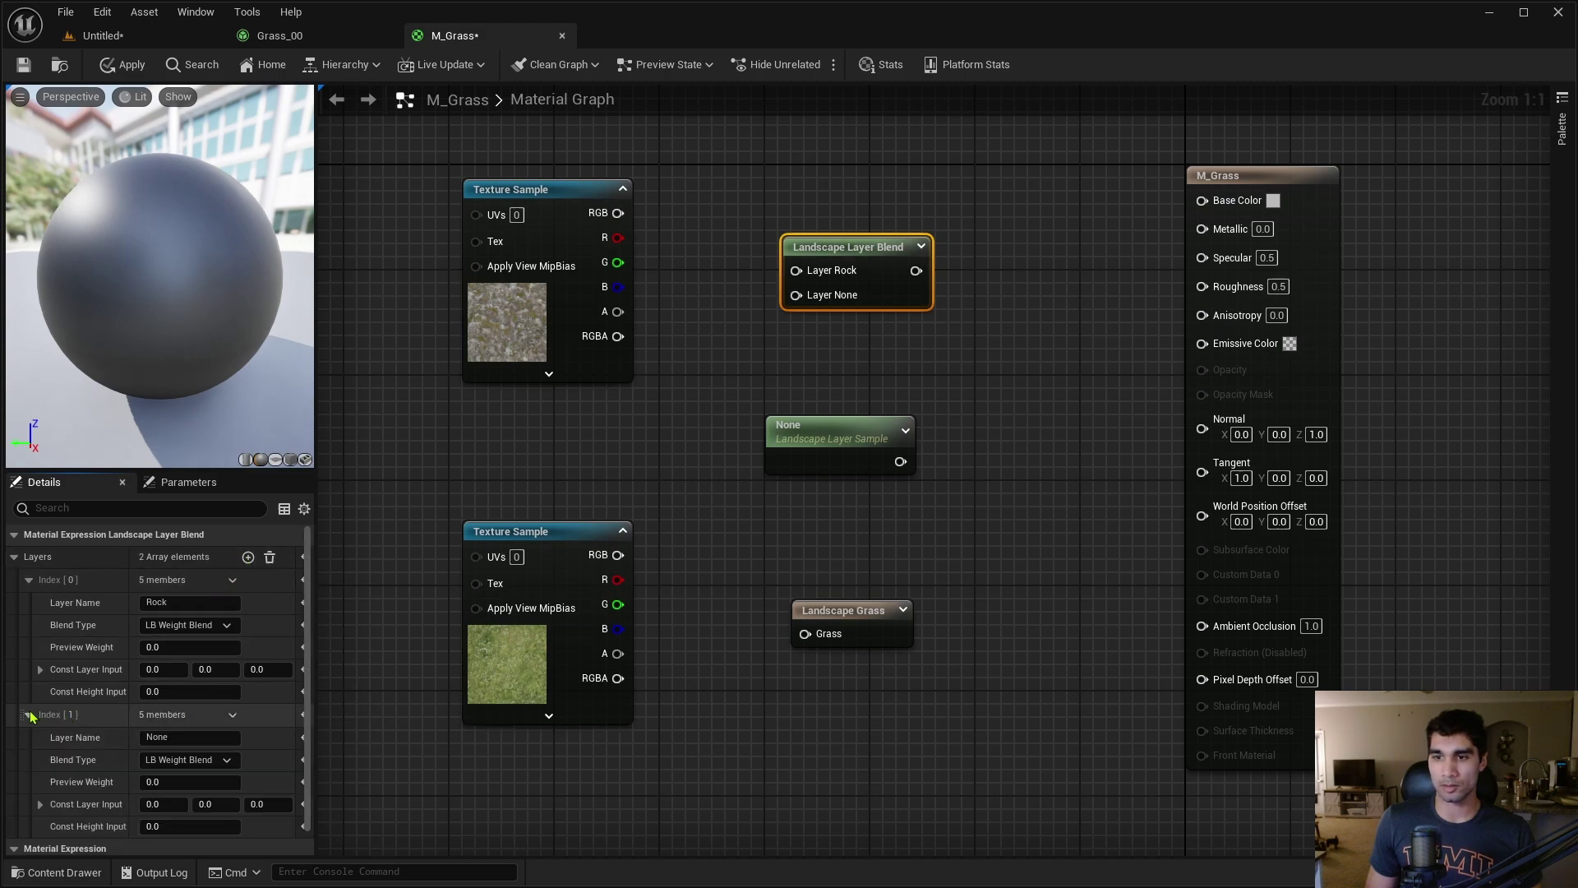
left_click(190, 736)
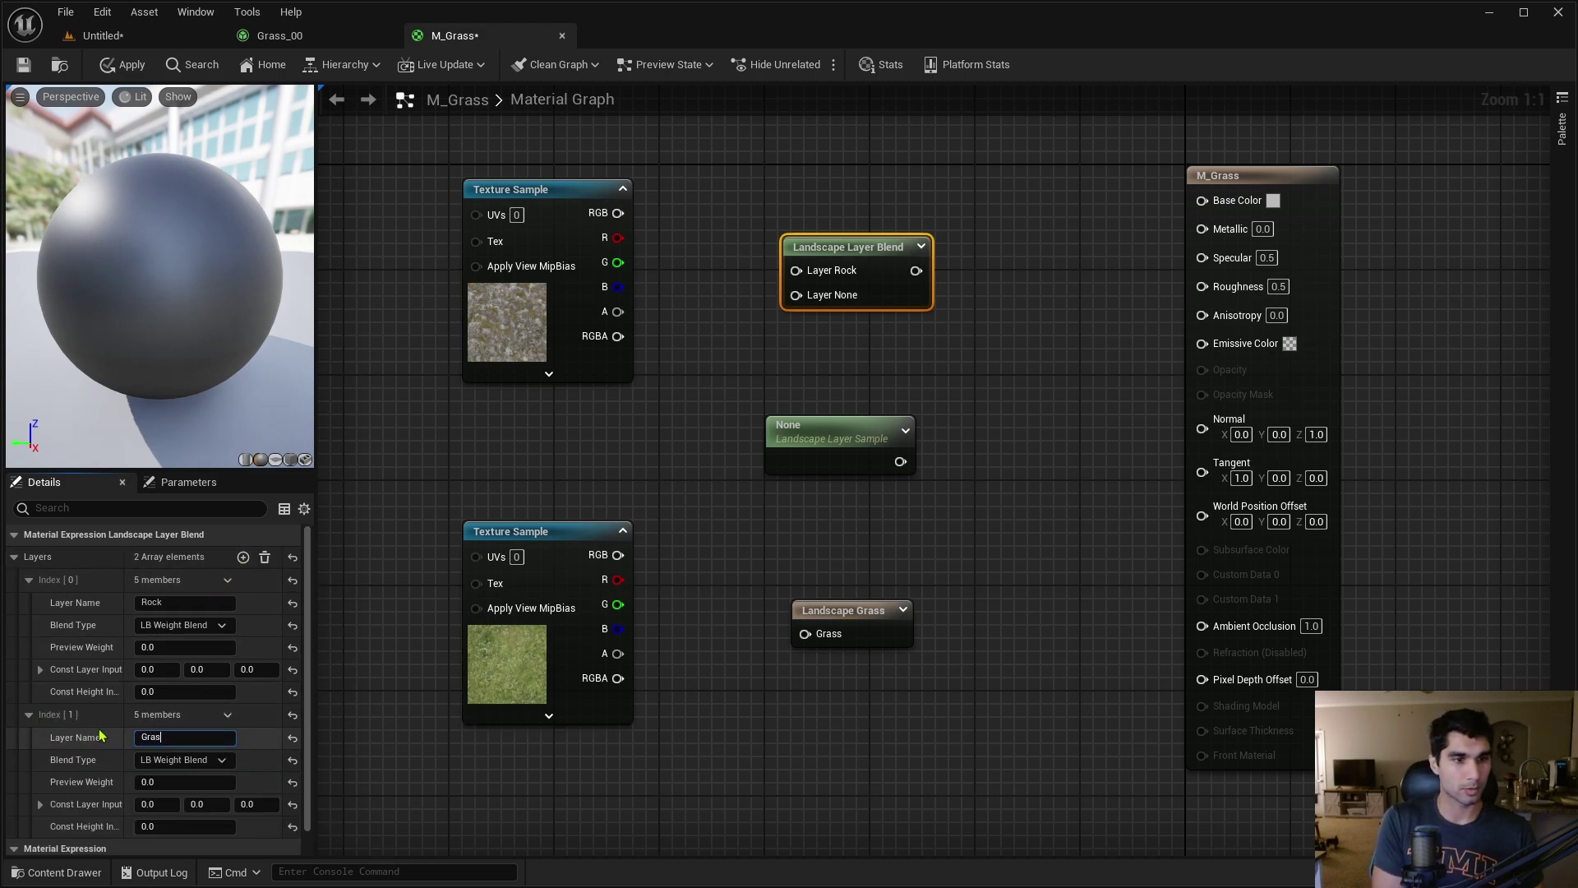
type("Grass")
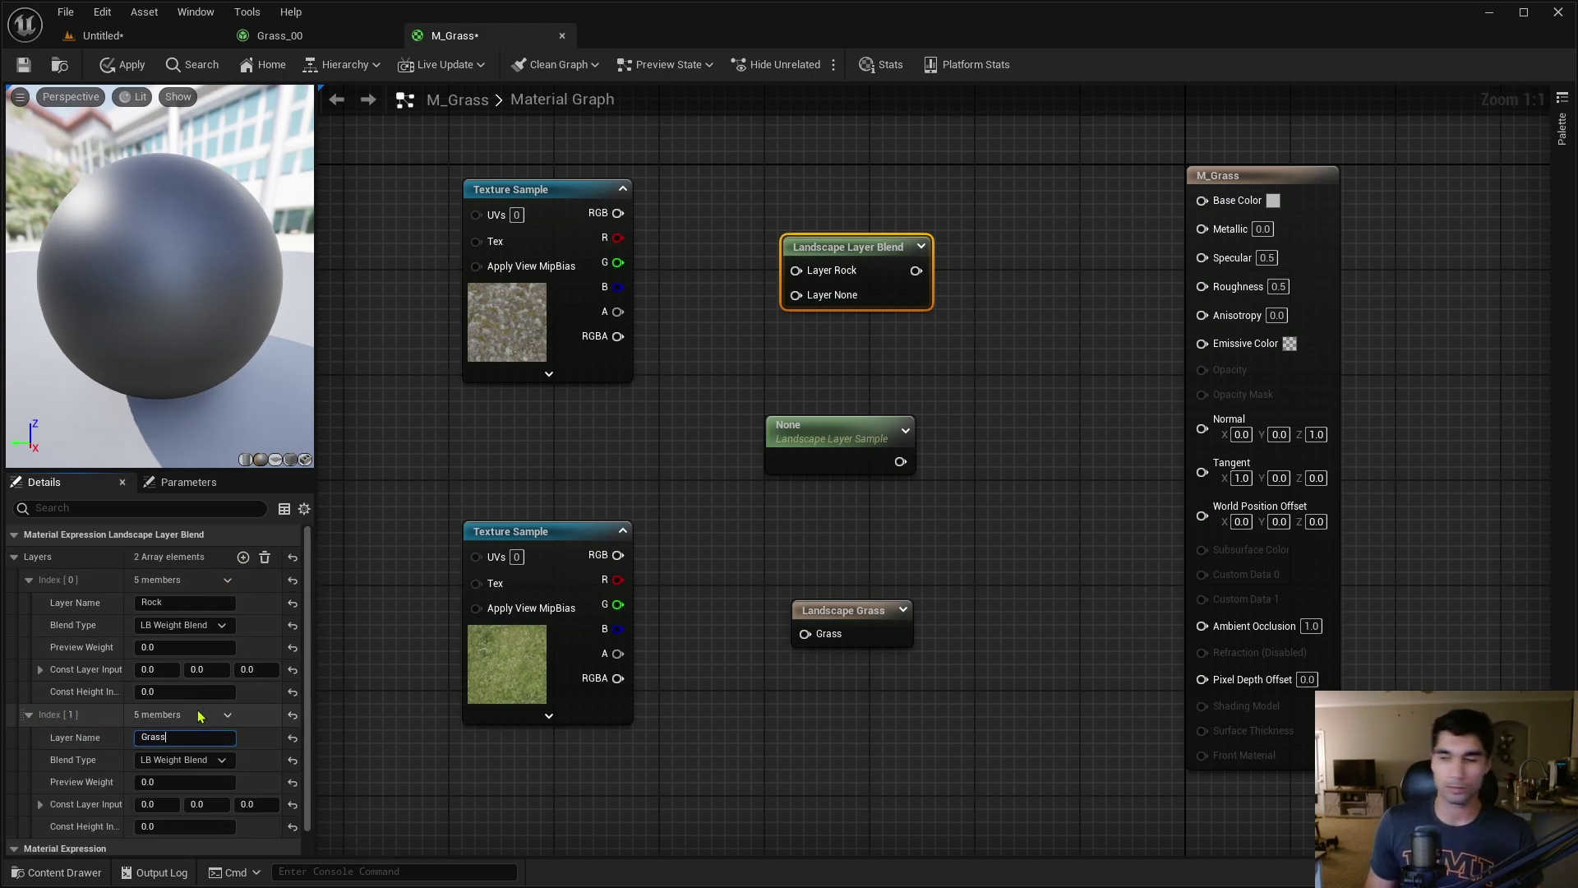
Set the preview weight of both the Rock and Grass layers to 1.0 and move the Landscape Layer Blend node up
left_click(186, 647)
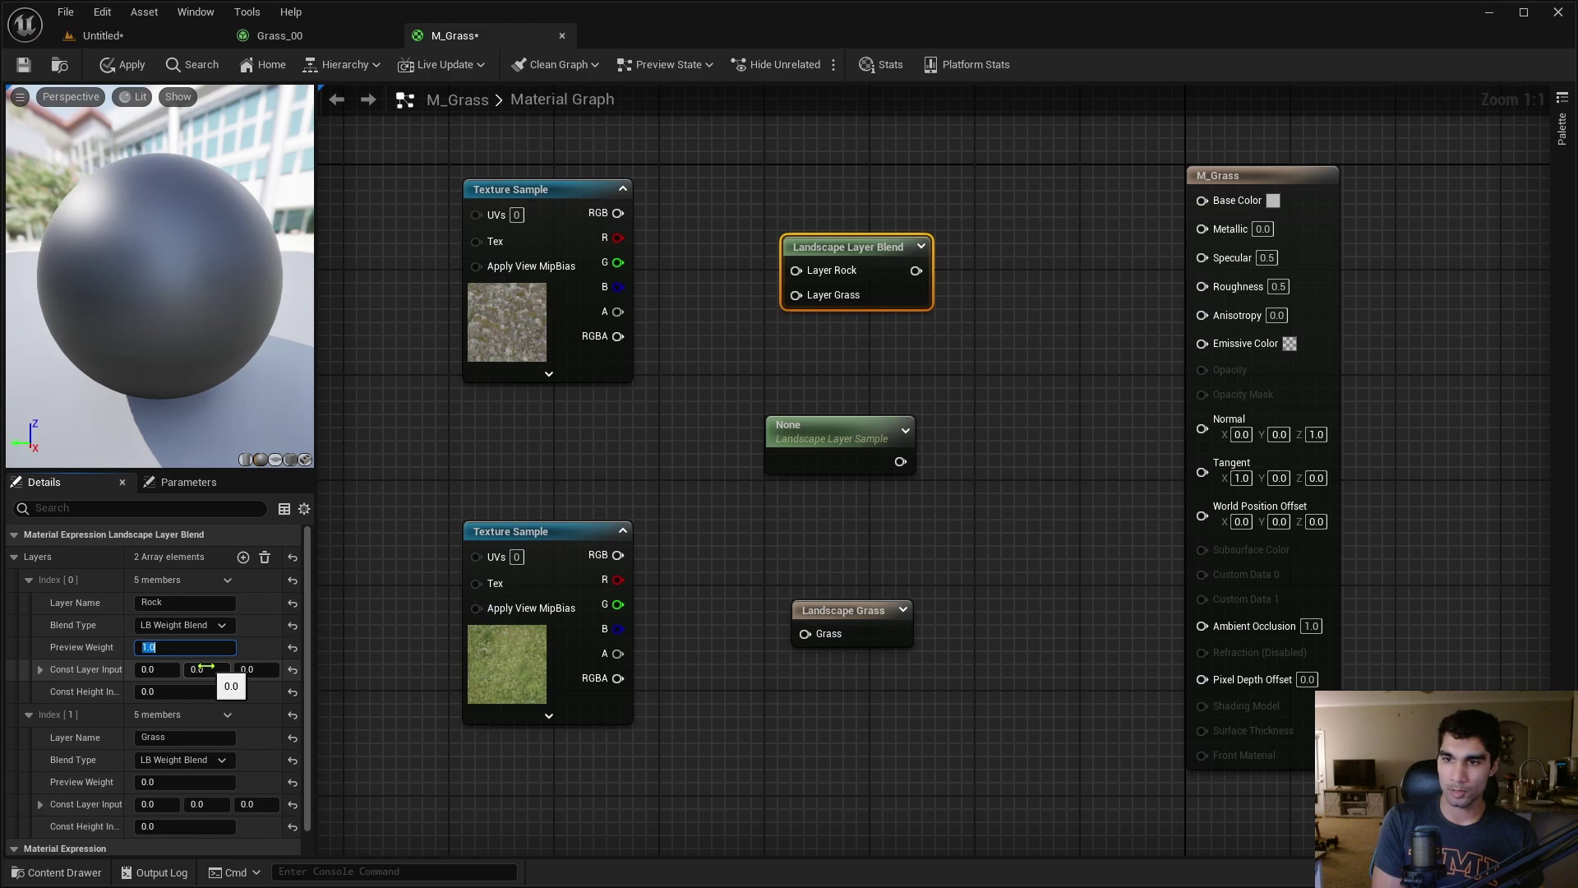
left_click(165, 782)
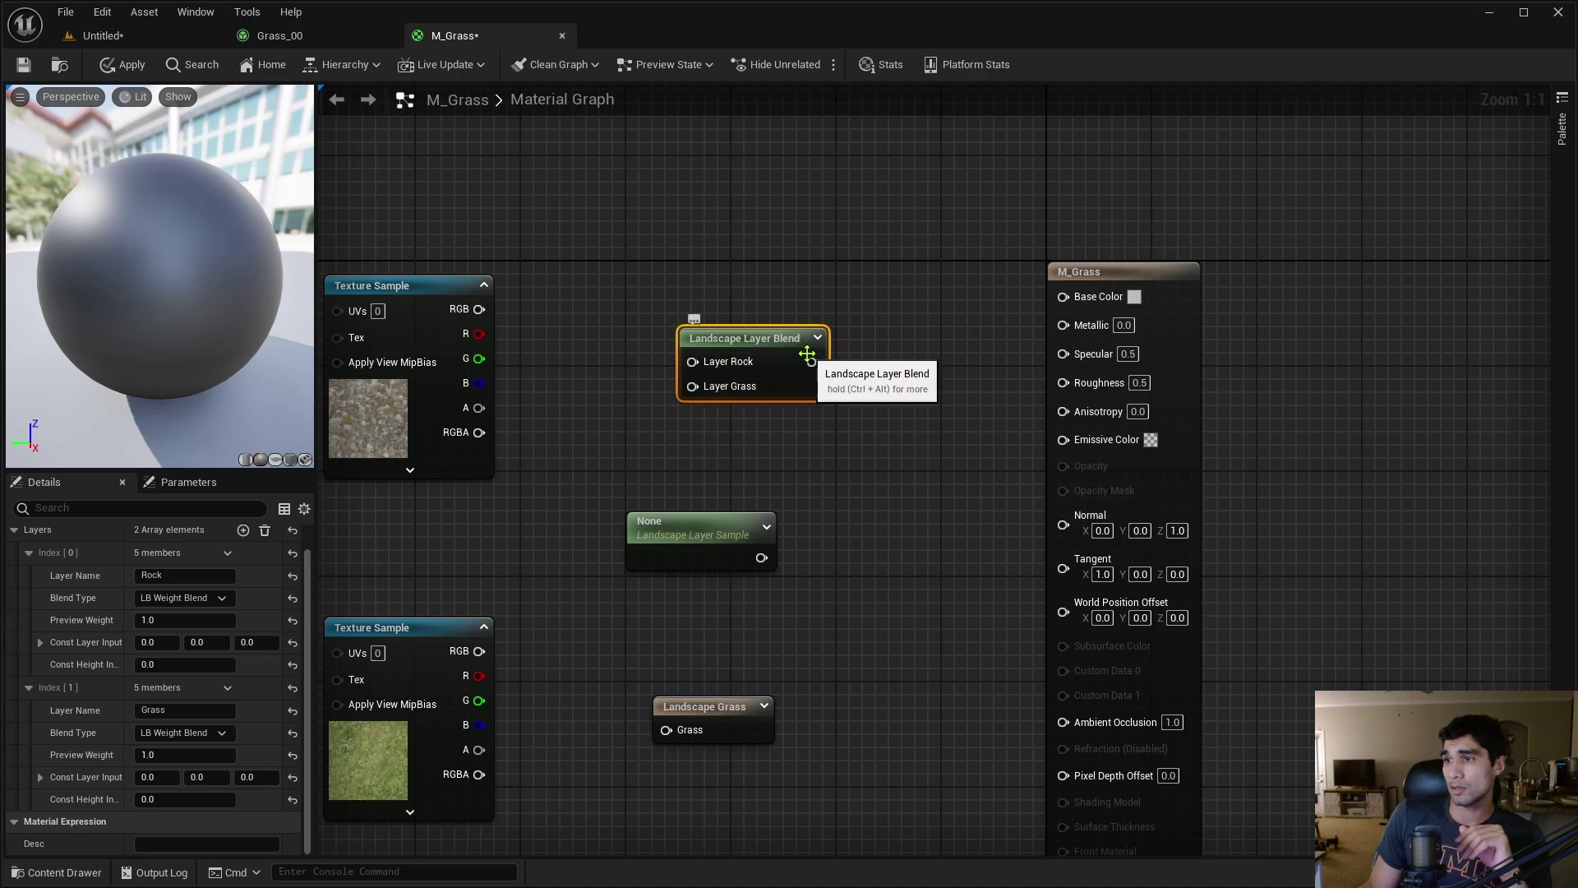
left_click_drag(762, 344, 750, 265)
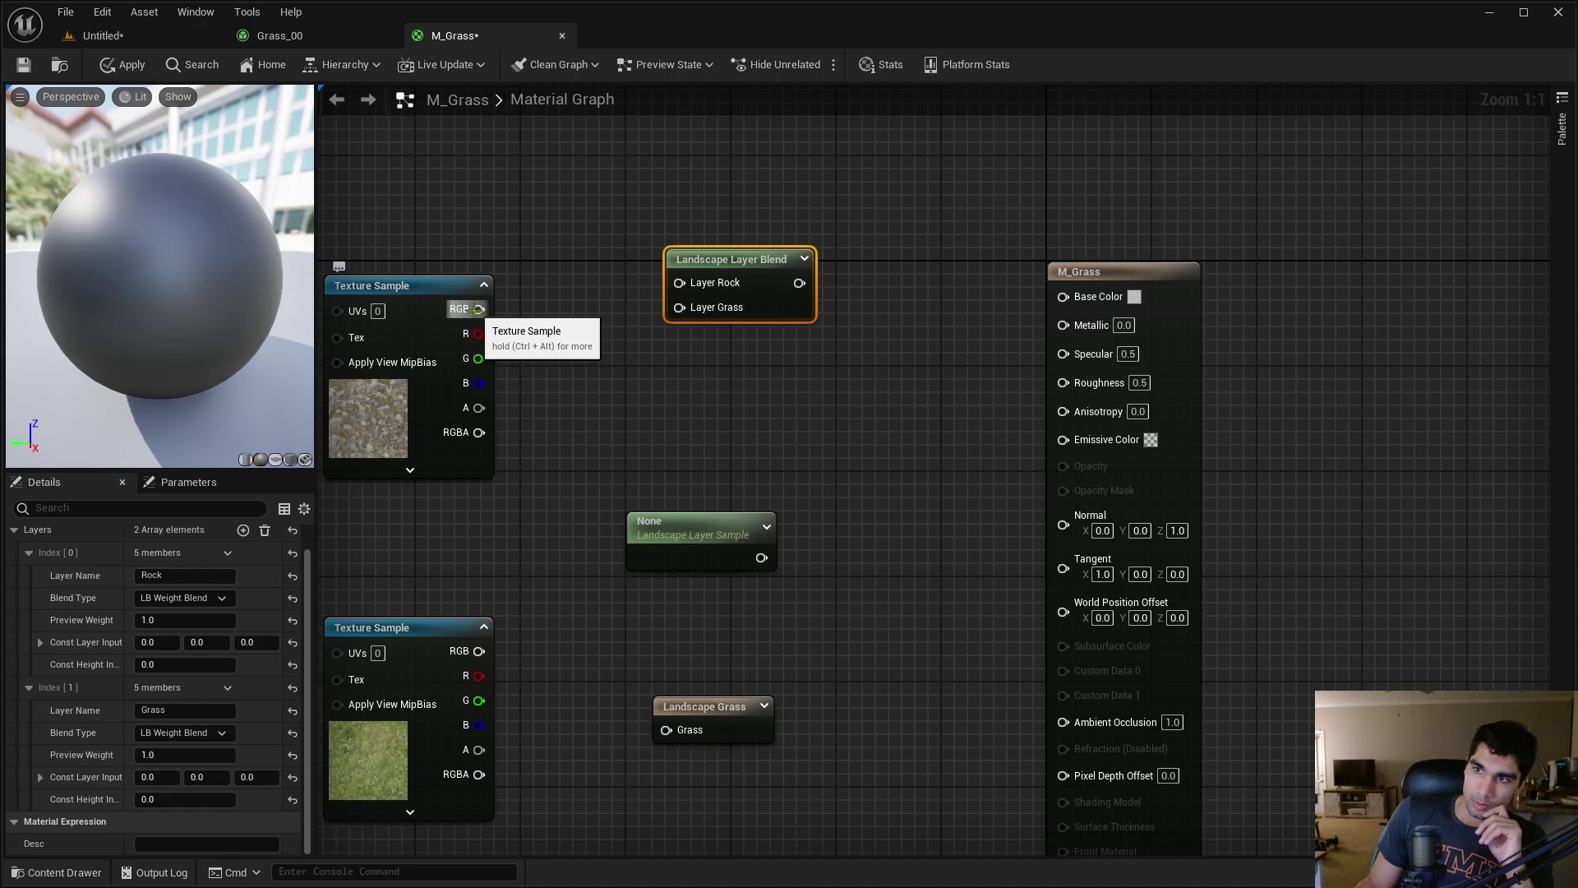
Connect the rock and grass textures' RGB outputs to Layer Rock and Layer Grass, and the Landscape Layer Blend output to Base Color
left_click_drag(479, 309, 685, 276)
left_click(540, 247)
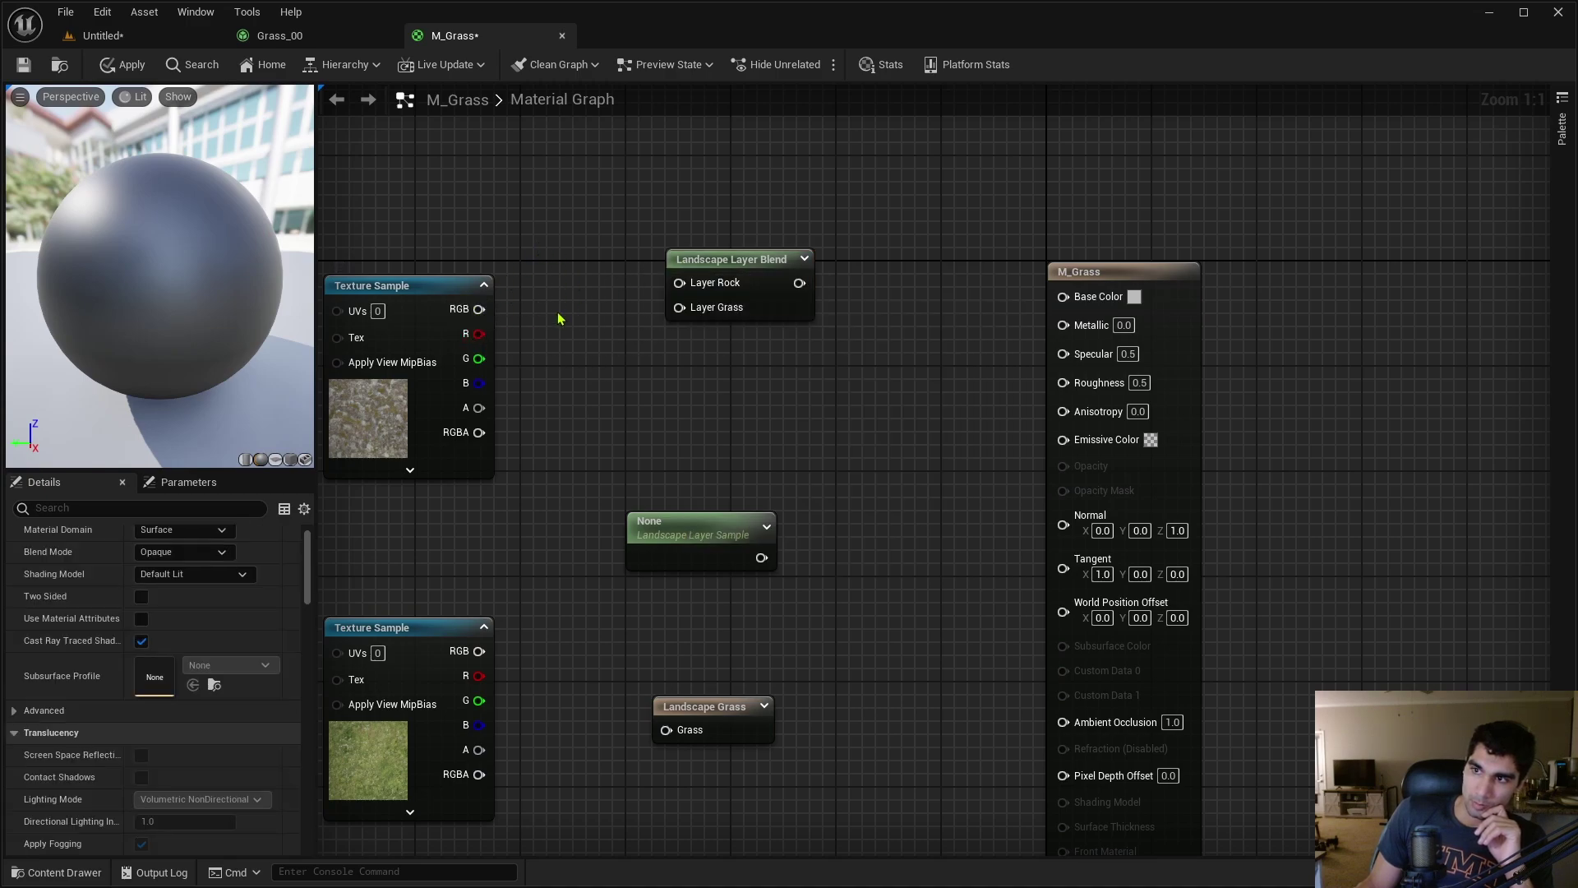
left_click_drag(479, 309, 678, 283)
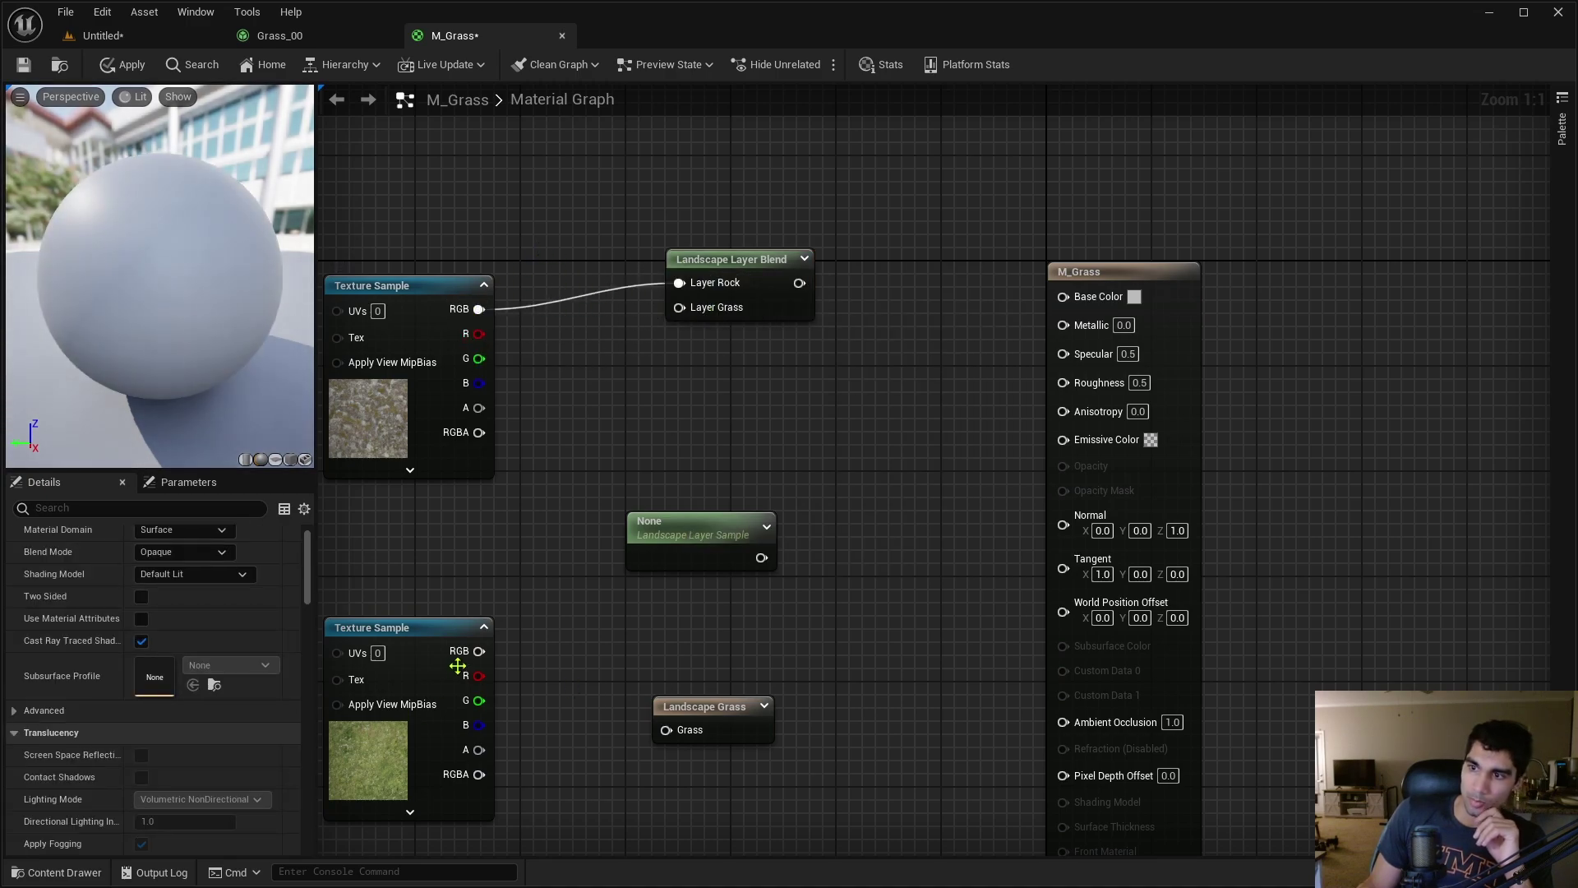
left_click_drag(479, 651, 1064, 295)
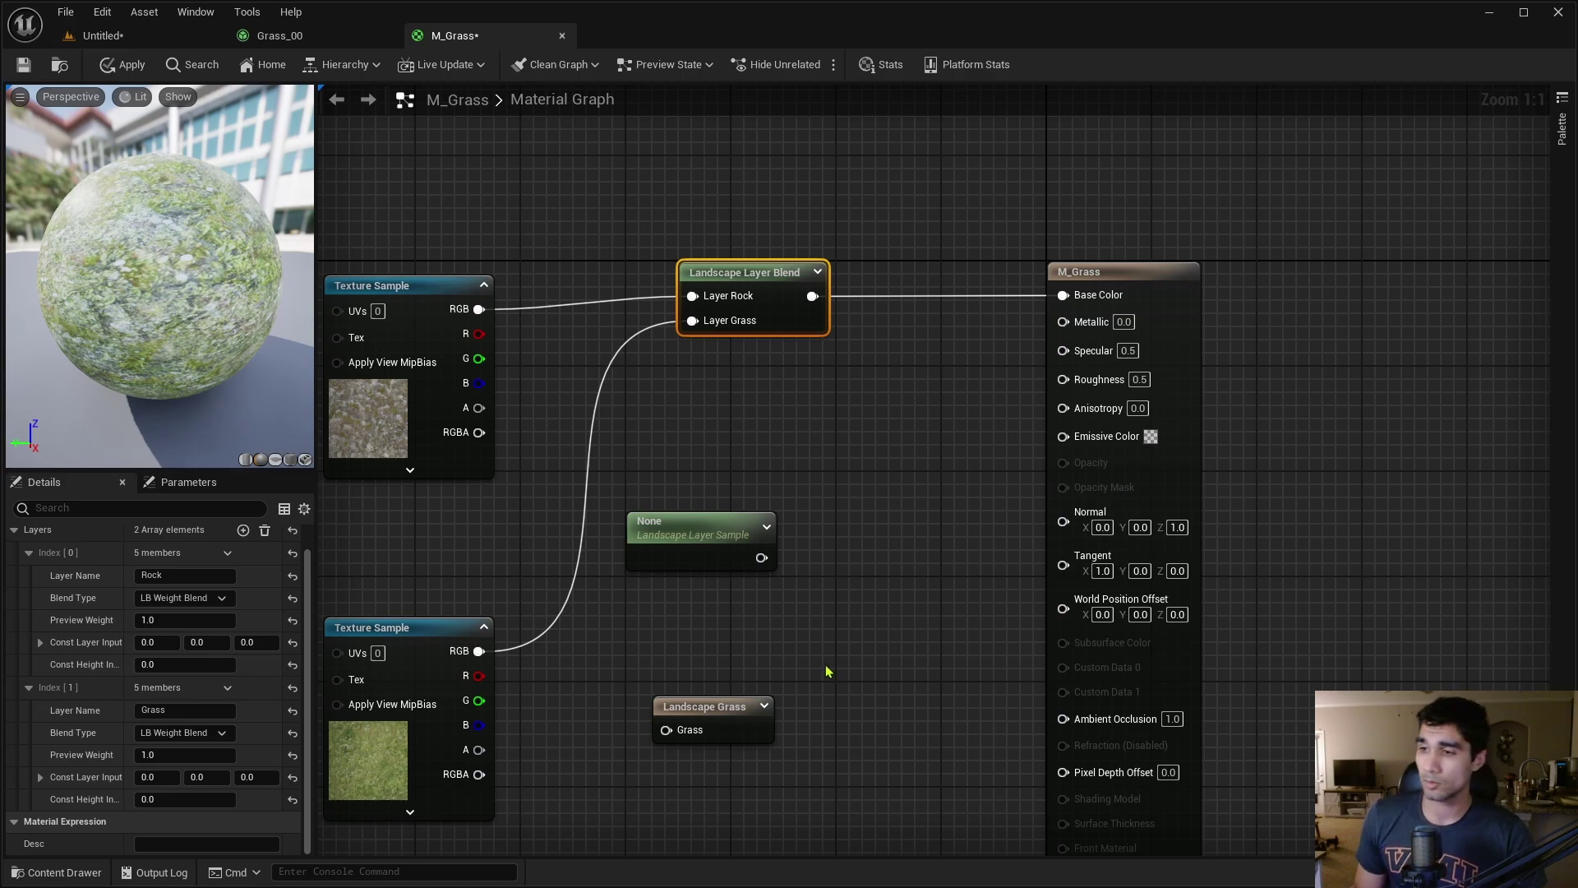
Assign the Grass_00 asset as the Grass Type of the Landscape Grass node's first array element
left_click(731, 702)
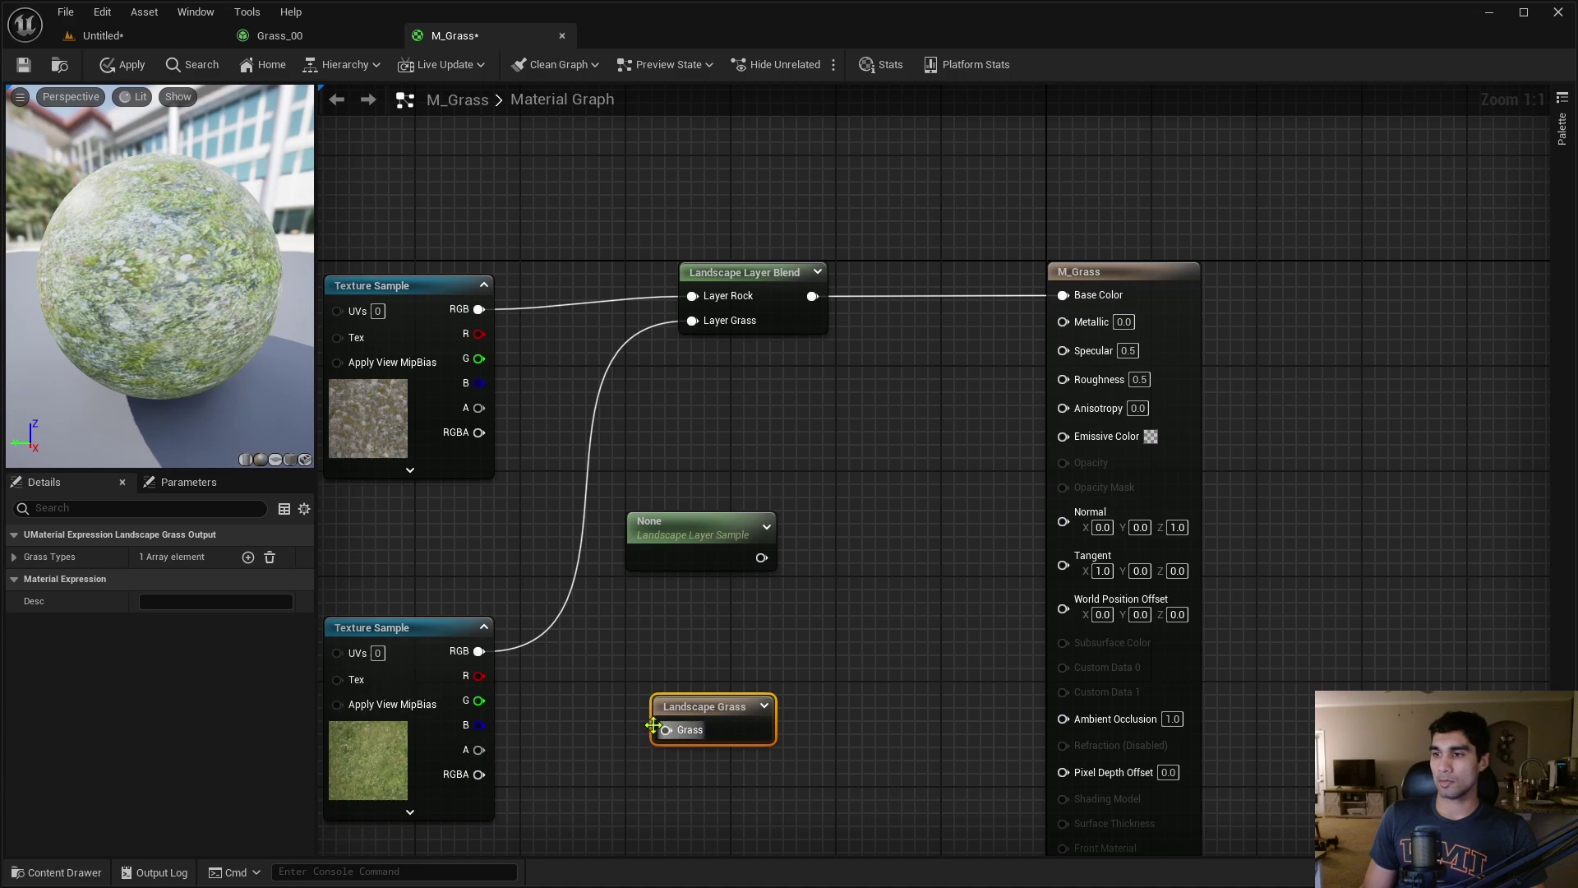
left_click(14, 558)
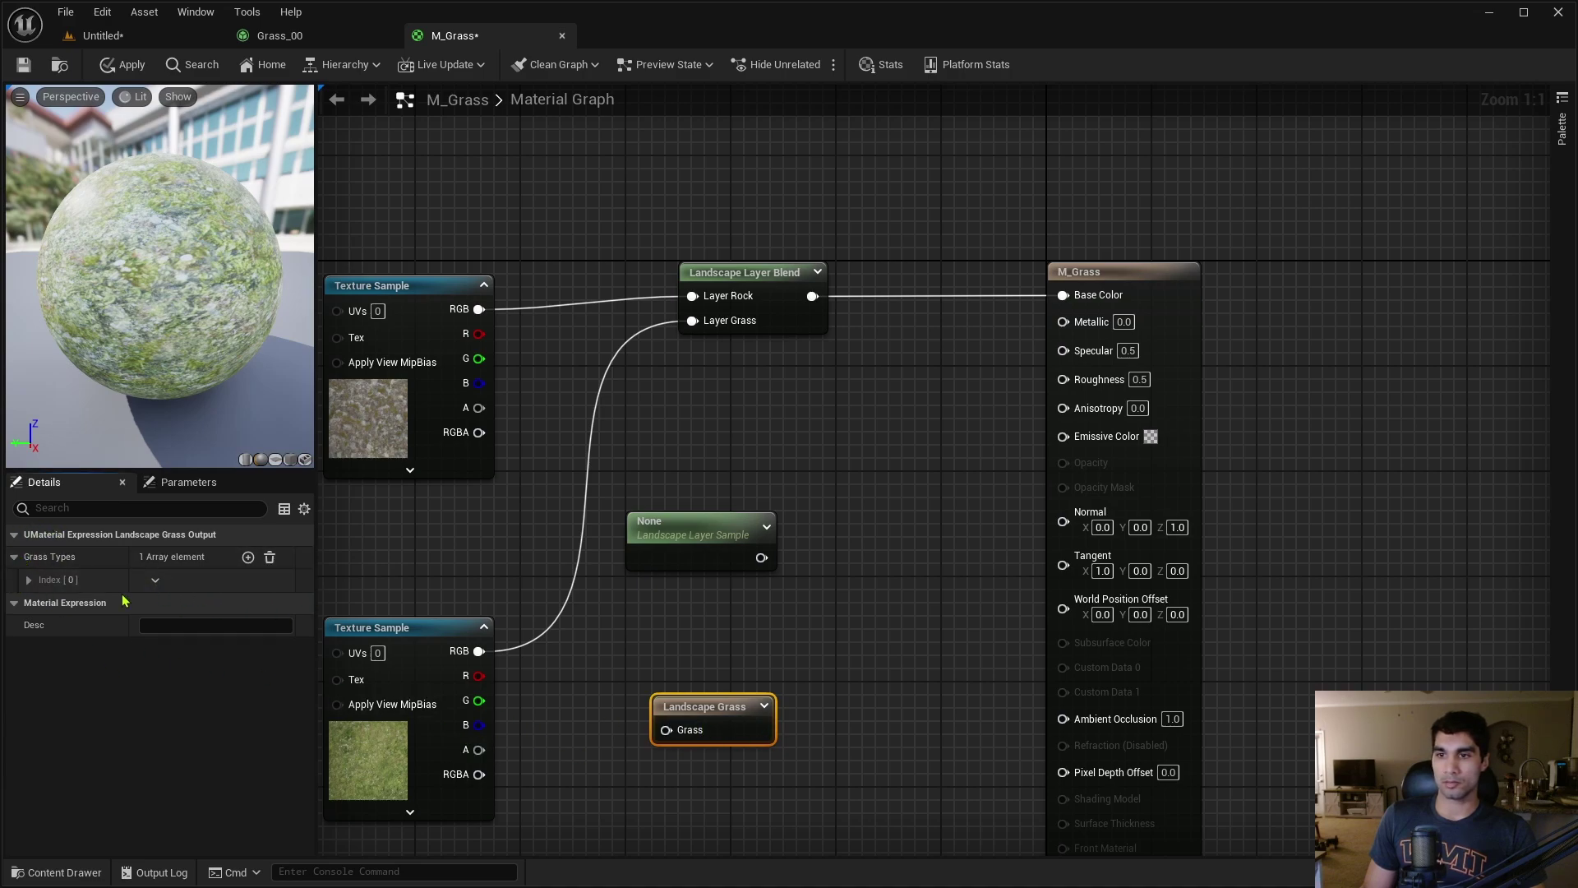
left_click(29, 579)
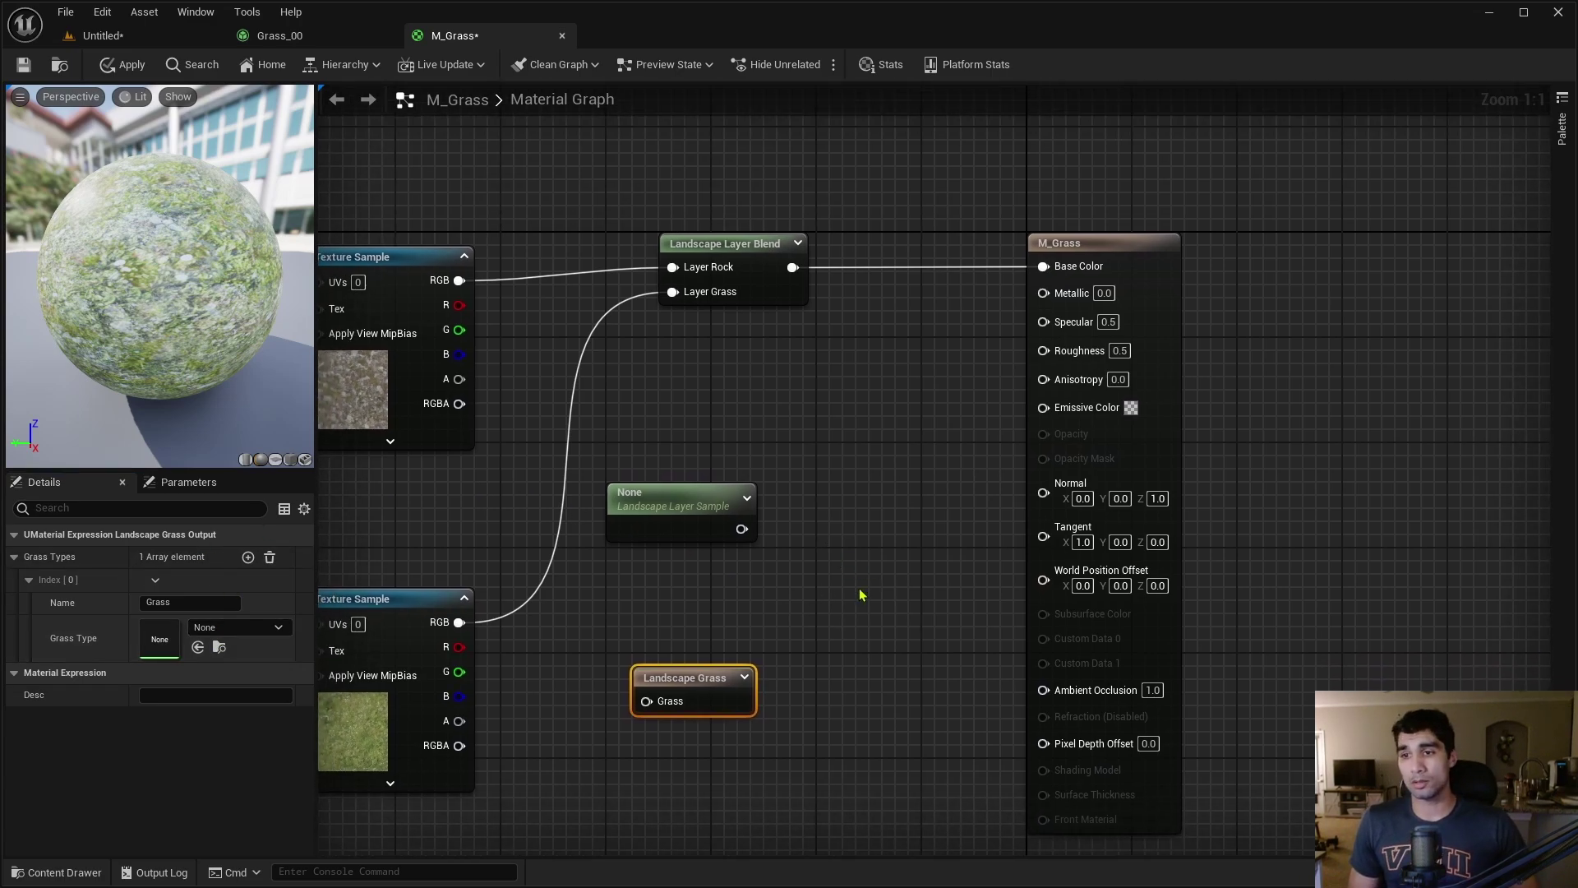
key("ctrl+space")
double_click(405, 722)
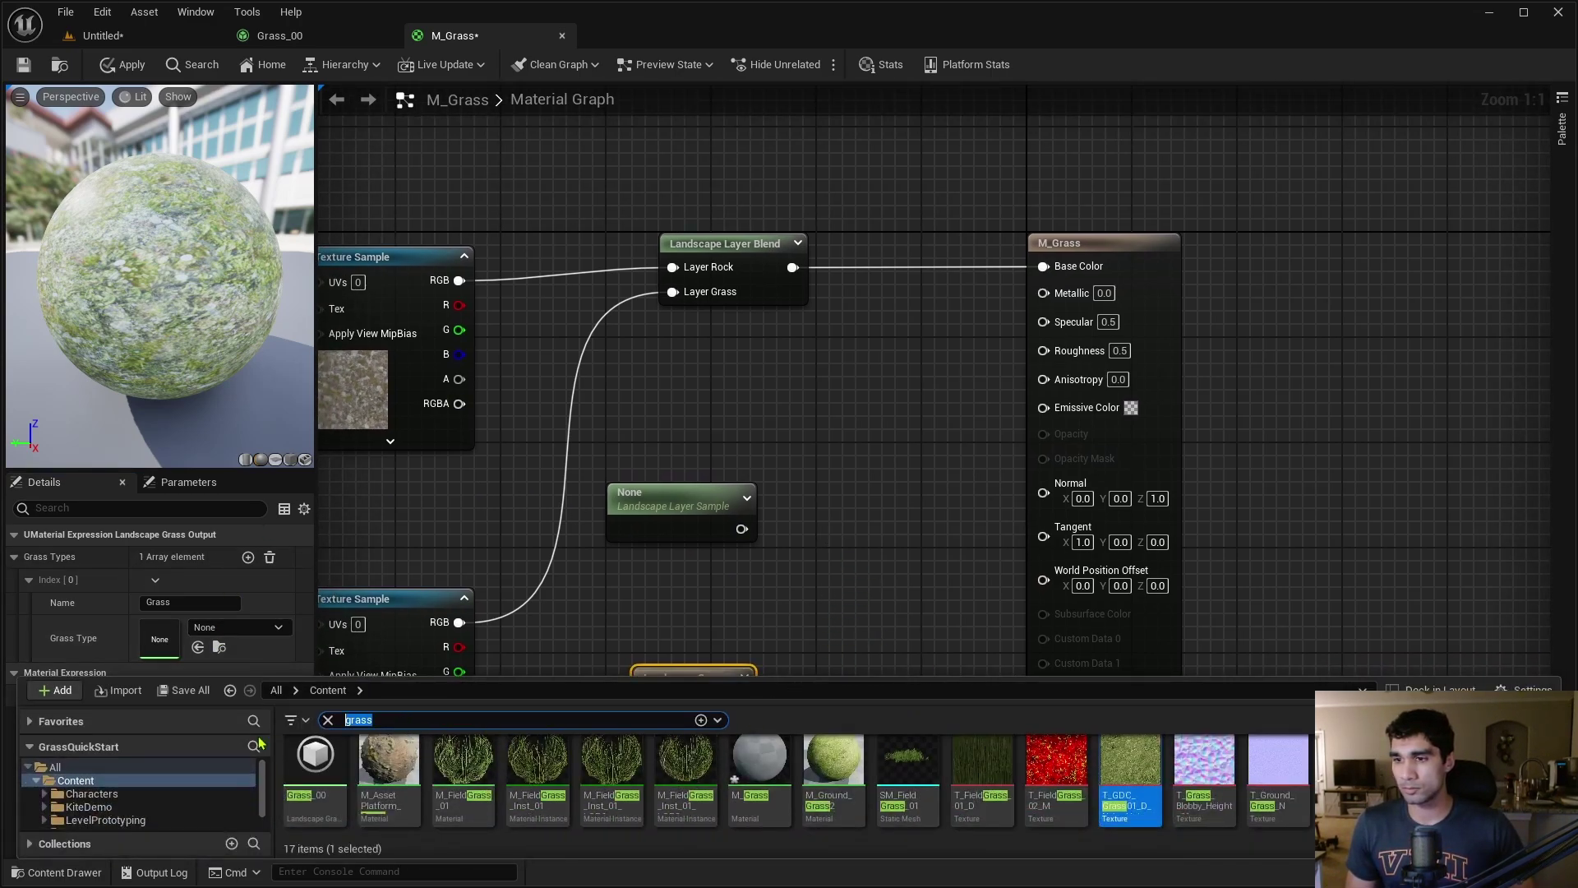
key("BackSpace")
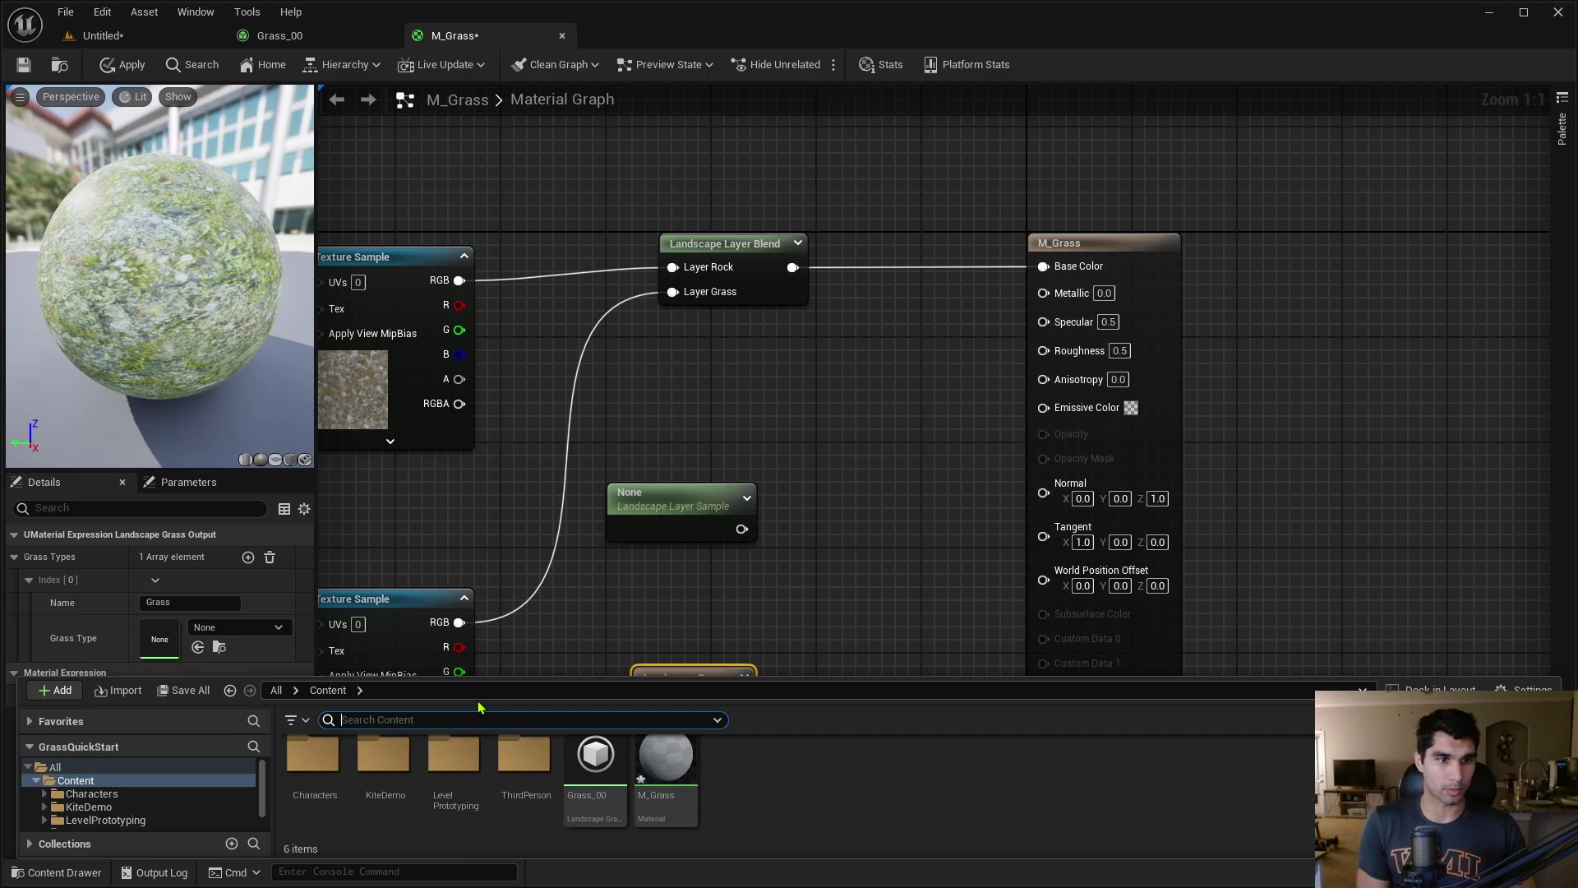
type("g")
key("BackSpace")
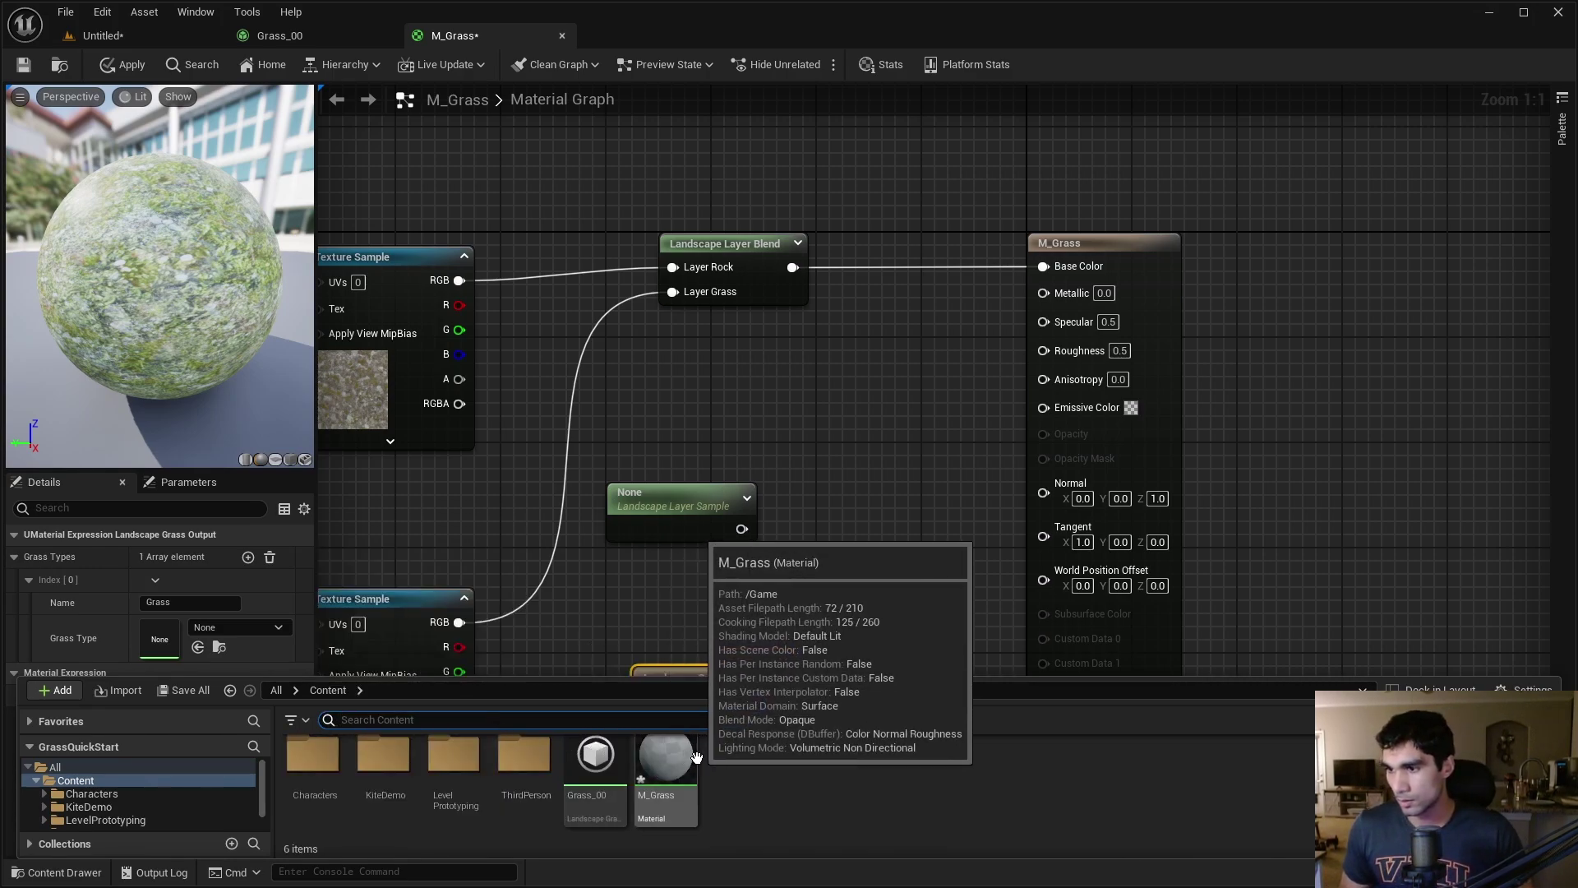
left_click_drag(594, 773, 171, 628)
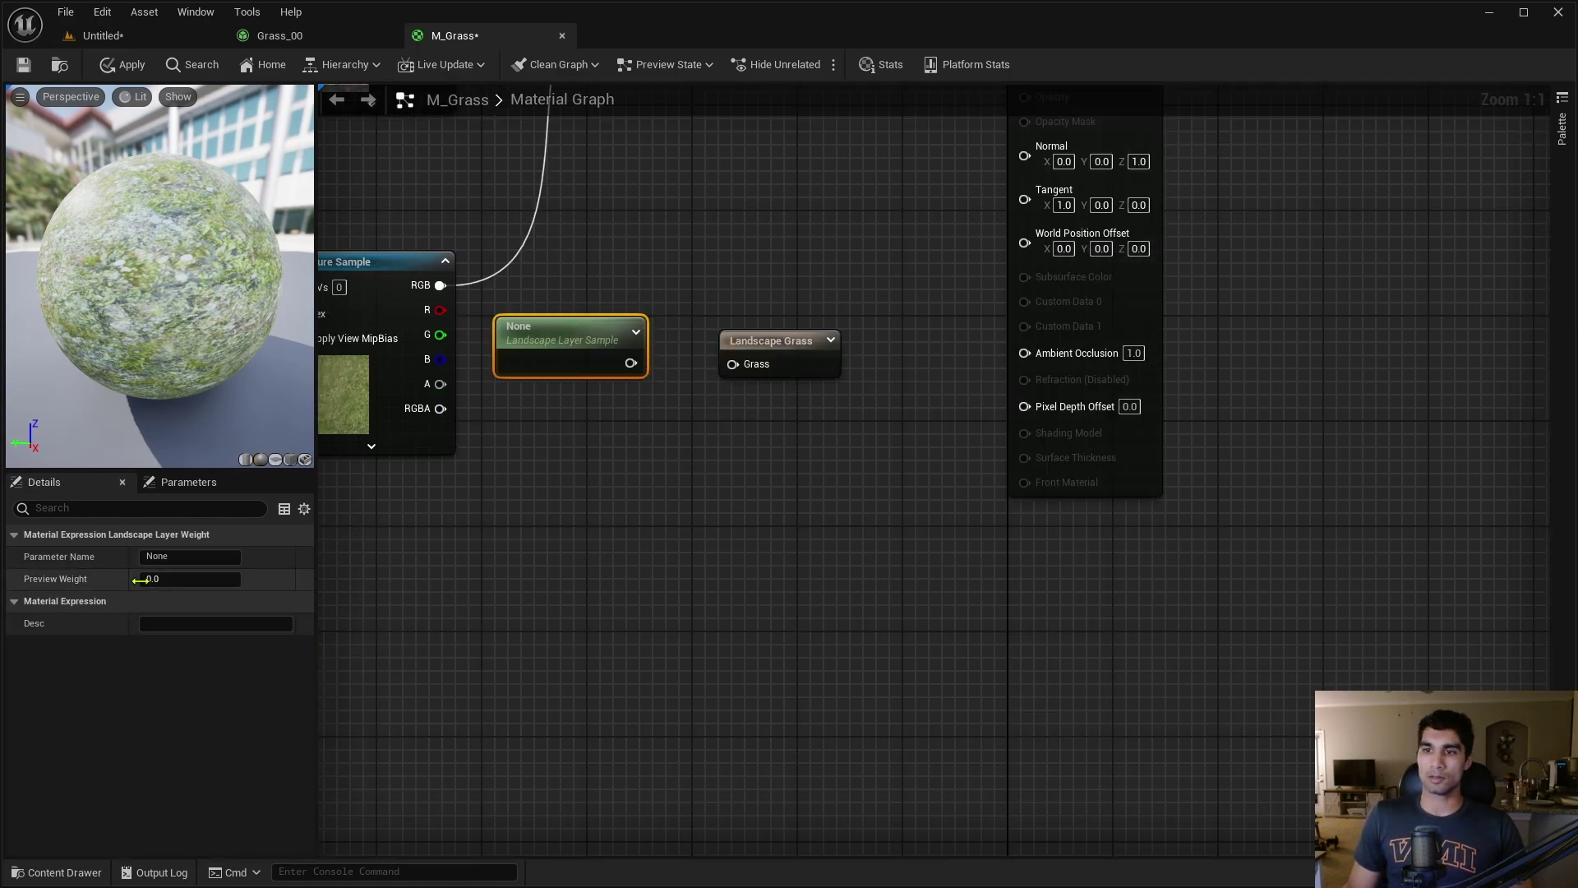
Name the Landscape Layer Sample's parameter Grass and connect its output to the Landscape Grass node's Grass input
left_click_drag(185, 557, 81, 540)
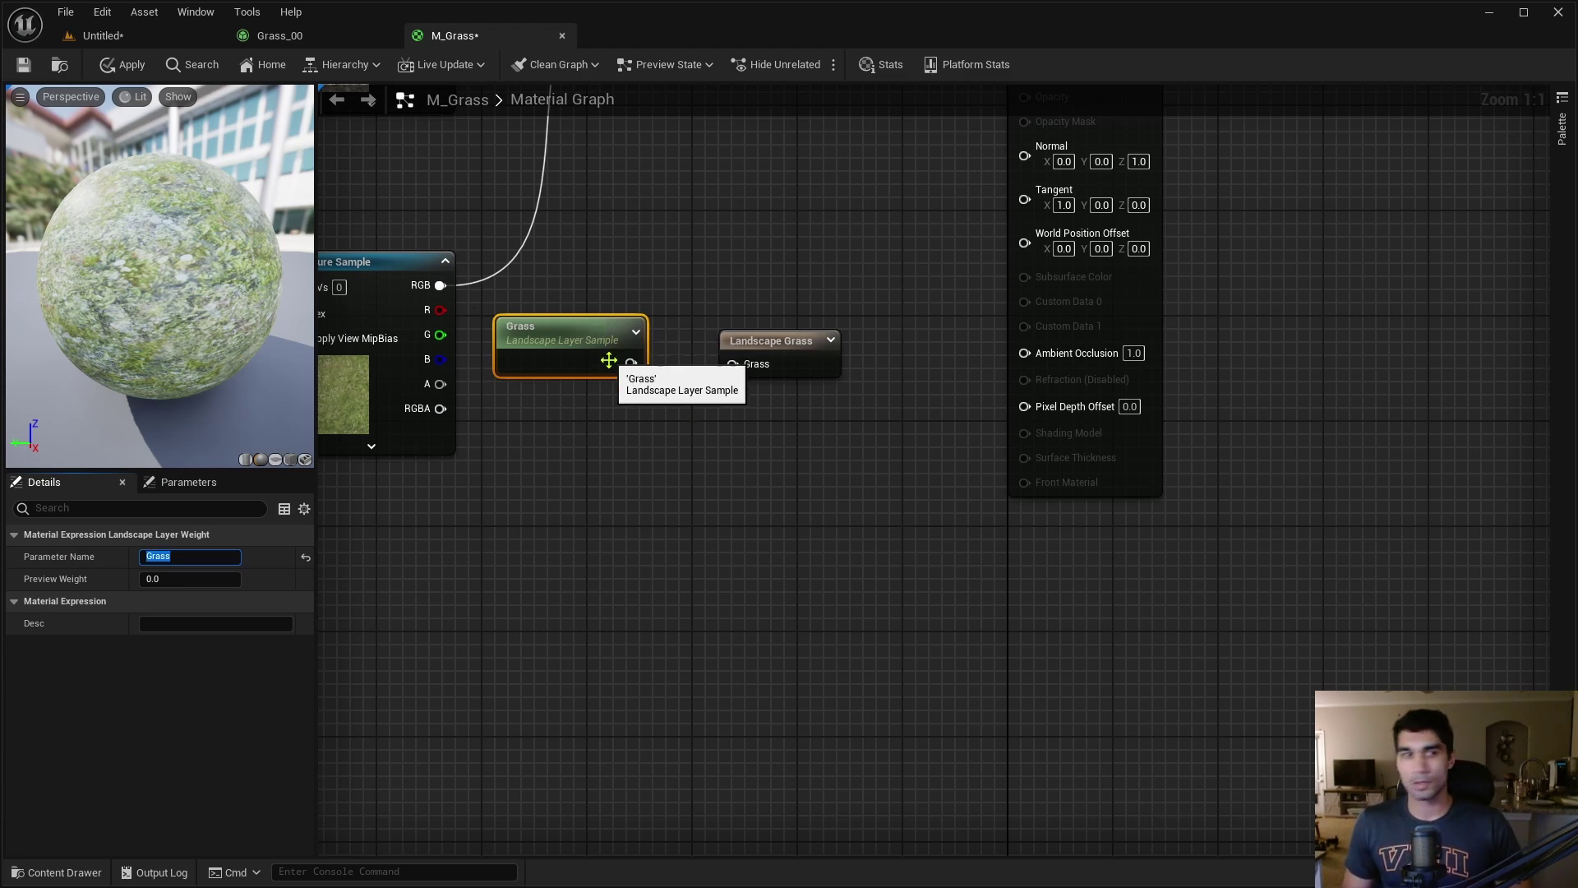
left_click_drag(631, 362, 732, 364)
Move the linked Landscape Layer Sample and Landscape Grass nodes together away from the grass Texture Sample
right_click_drag(707, 543, 736, 406)
left_click(757, 485, "shift")
left_click_drag(580, 438, 672, 440)
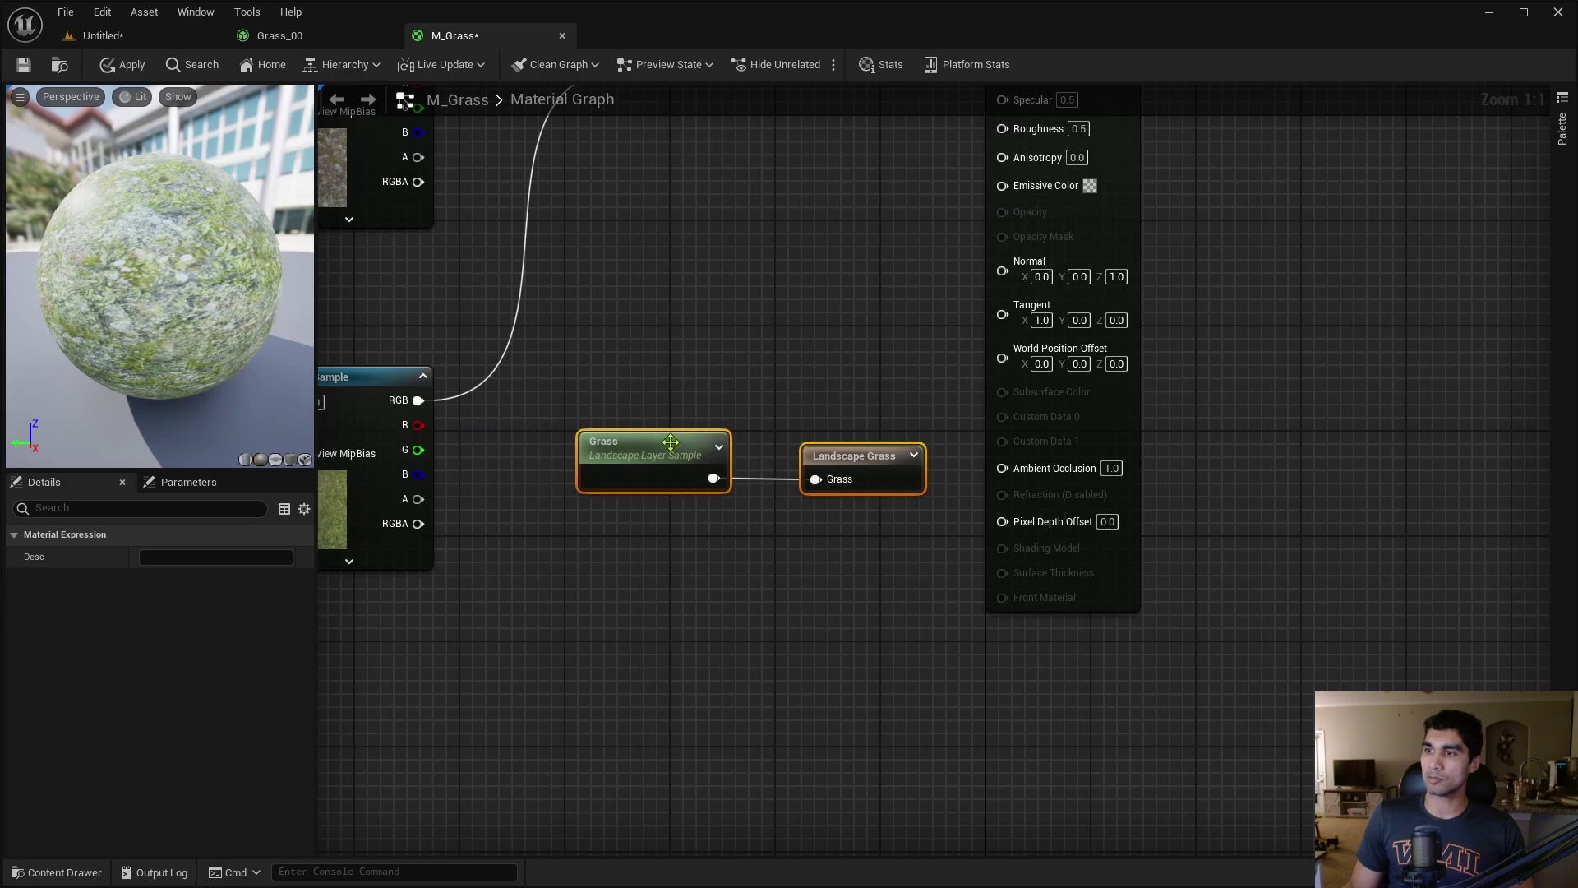
right_click_drag(669, 630, 810, 855)
mouse_move(880, 535)
right_mouse_down()
mouse_move(857, 539)
mouse_move(891, 538)
right_mouse_up()
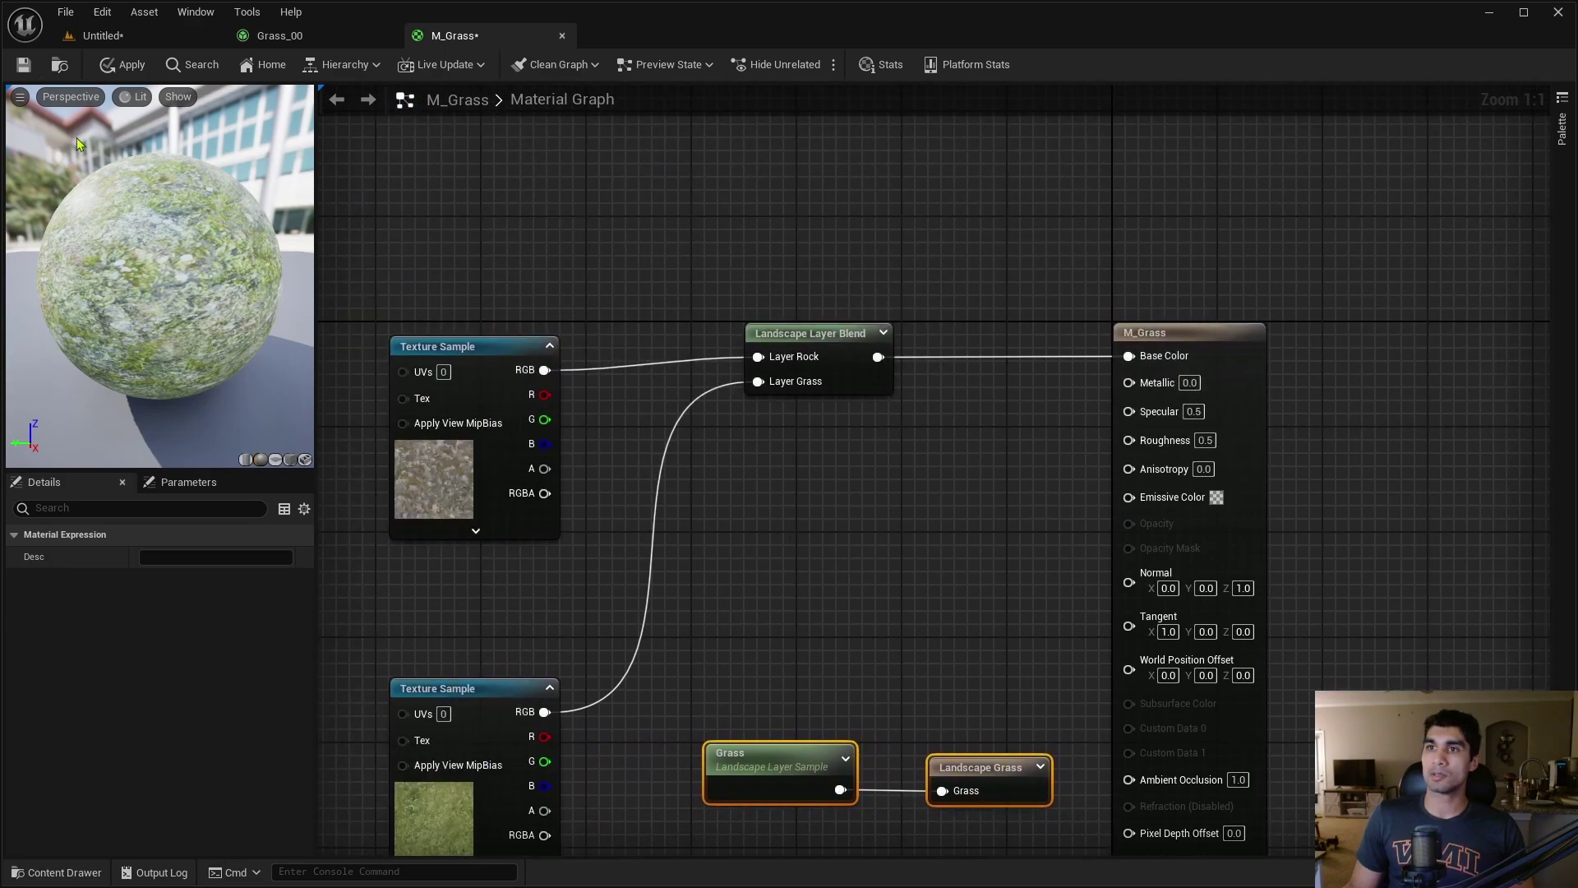
Apply the changes to the M_Grass material and save it
left_click(123, 65)
left_click(27, 70)
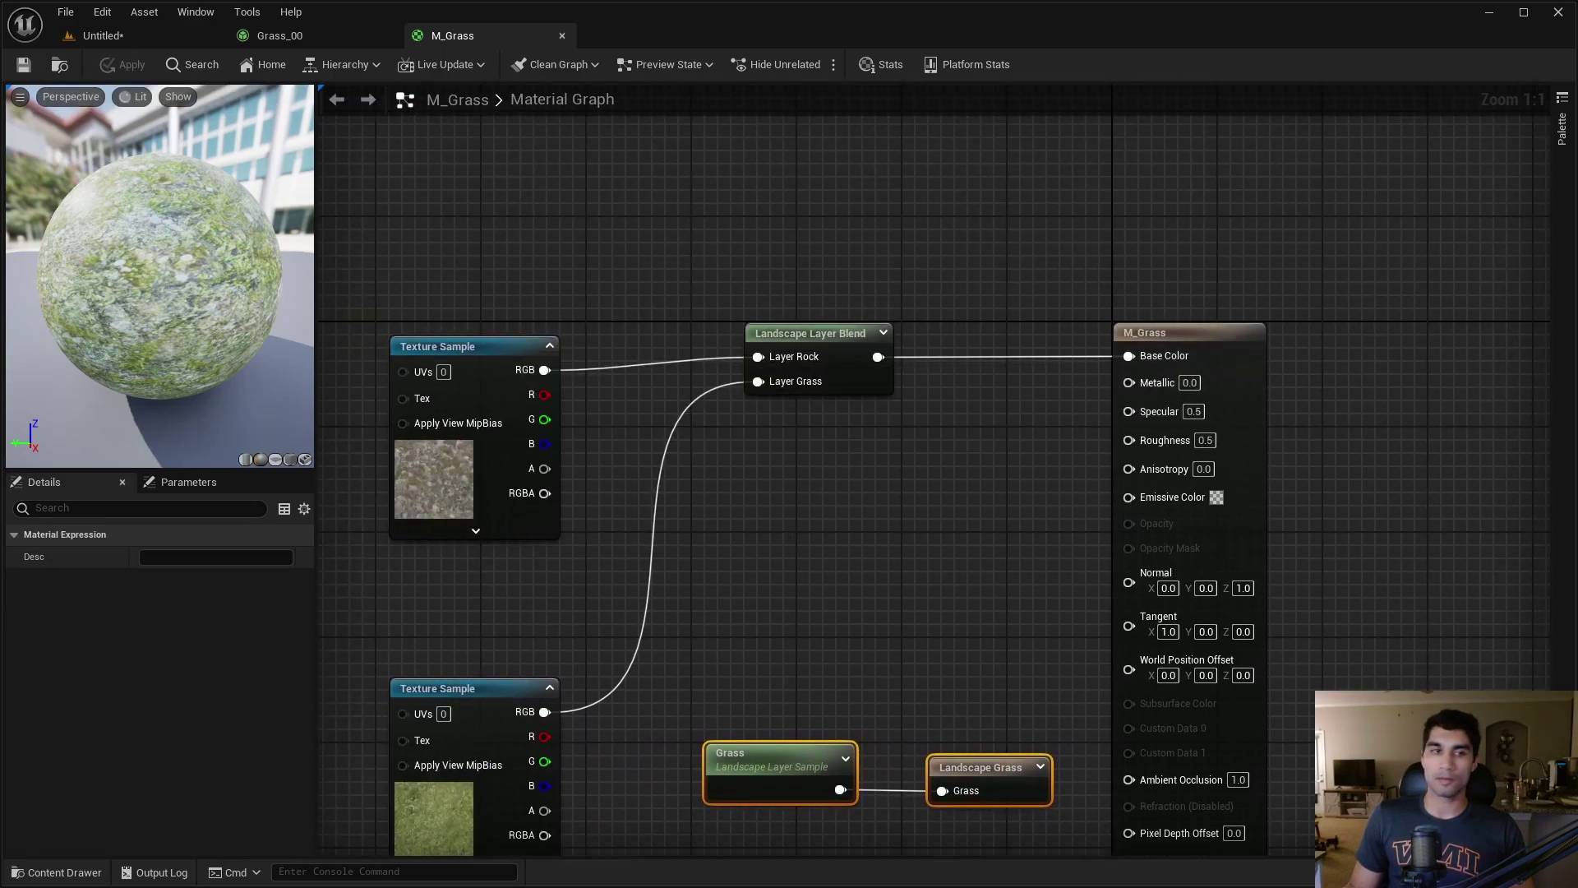
right_click_drag(899, 664, 955, 638)
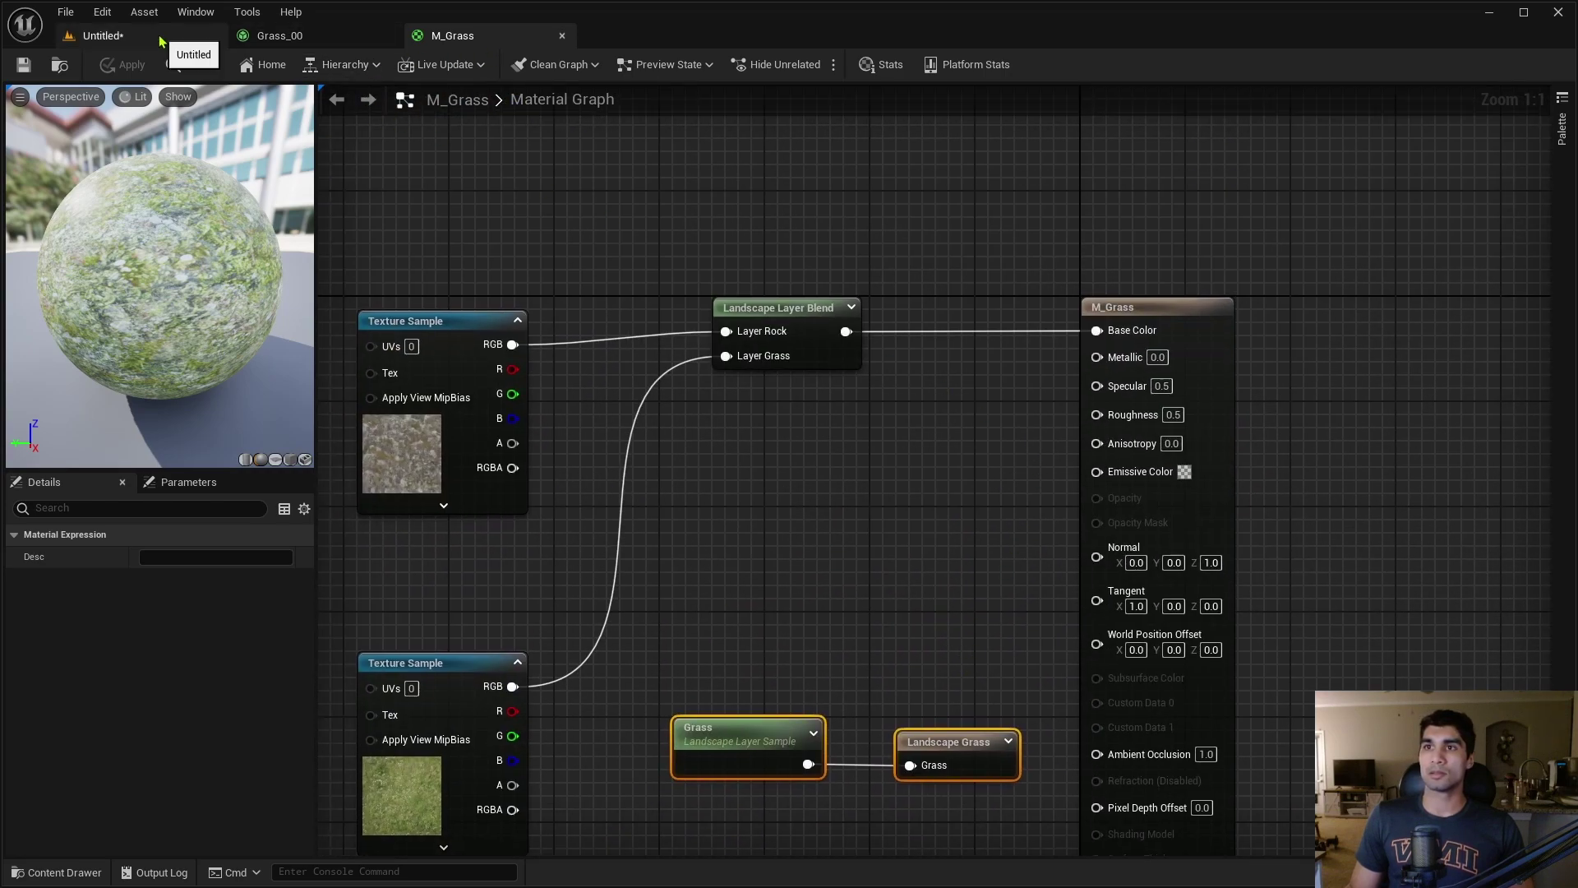
In the Untitled level, select the Landscape actor and assign M_Grass as its Landscape Material
left_click(102, 36)
left_click(673, 373)
right_click_drag(576, 405, 612, 331)
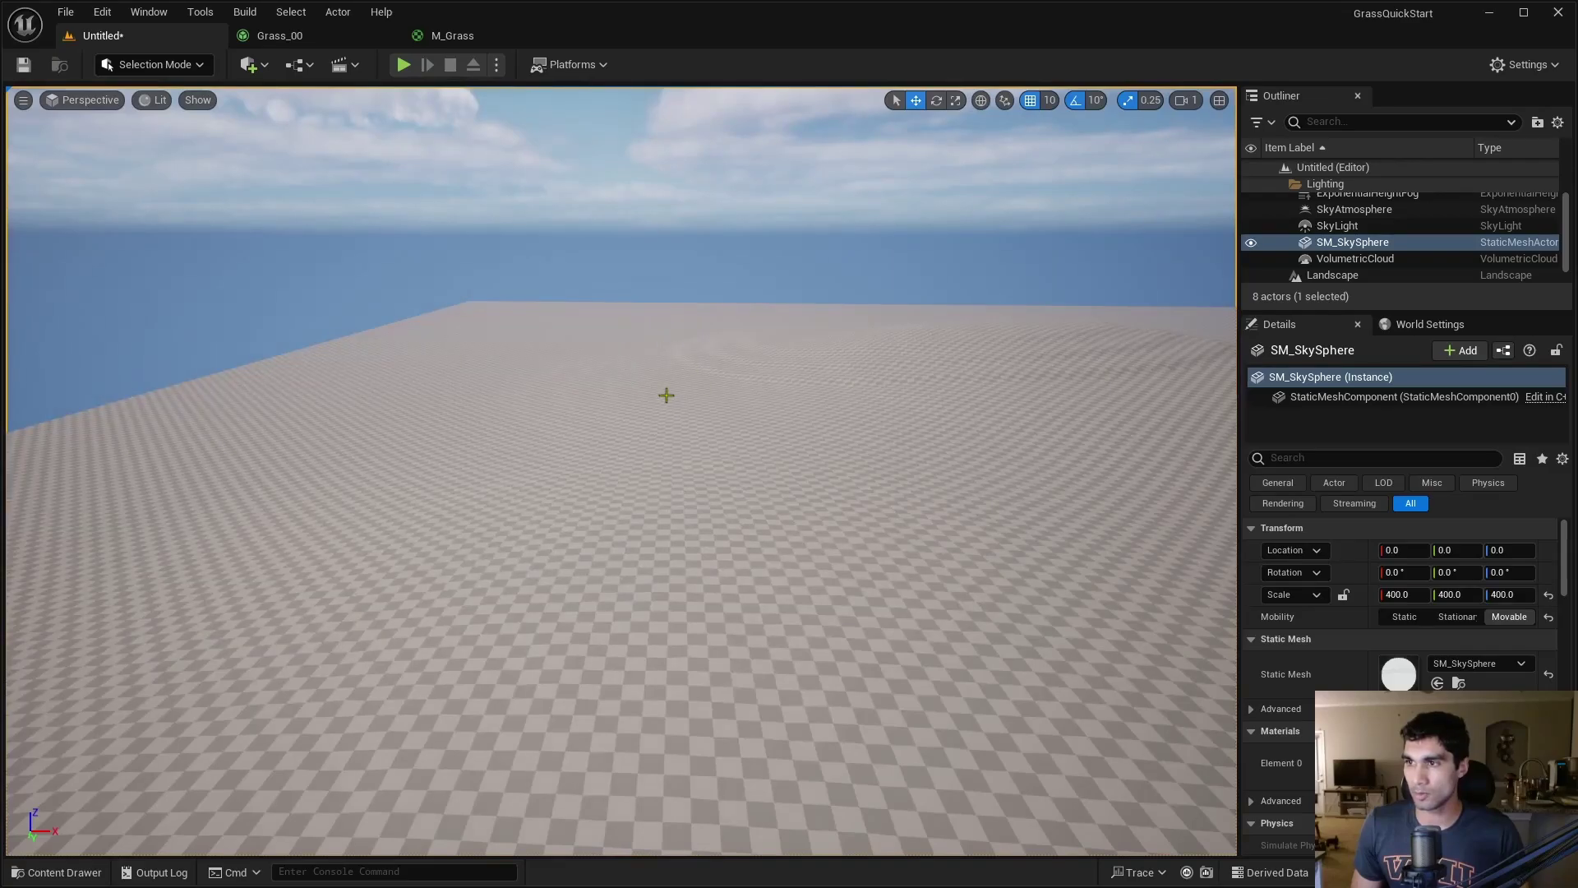
left_click(665, 395)
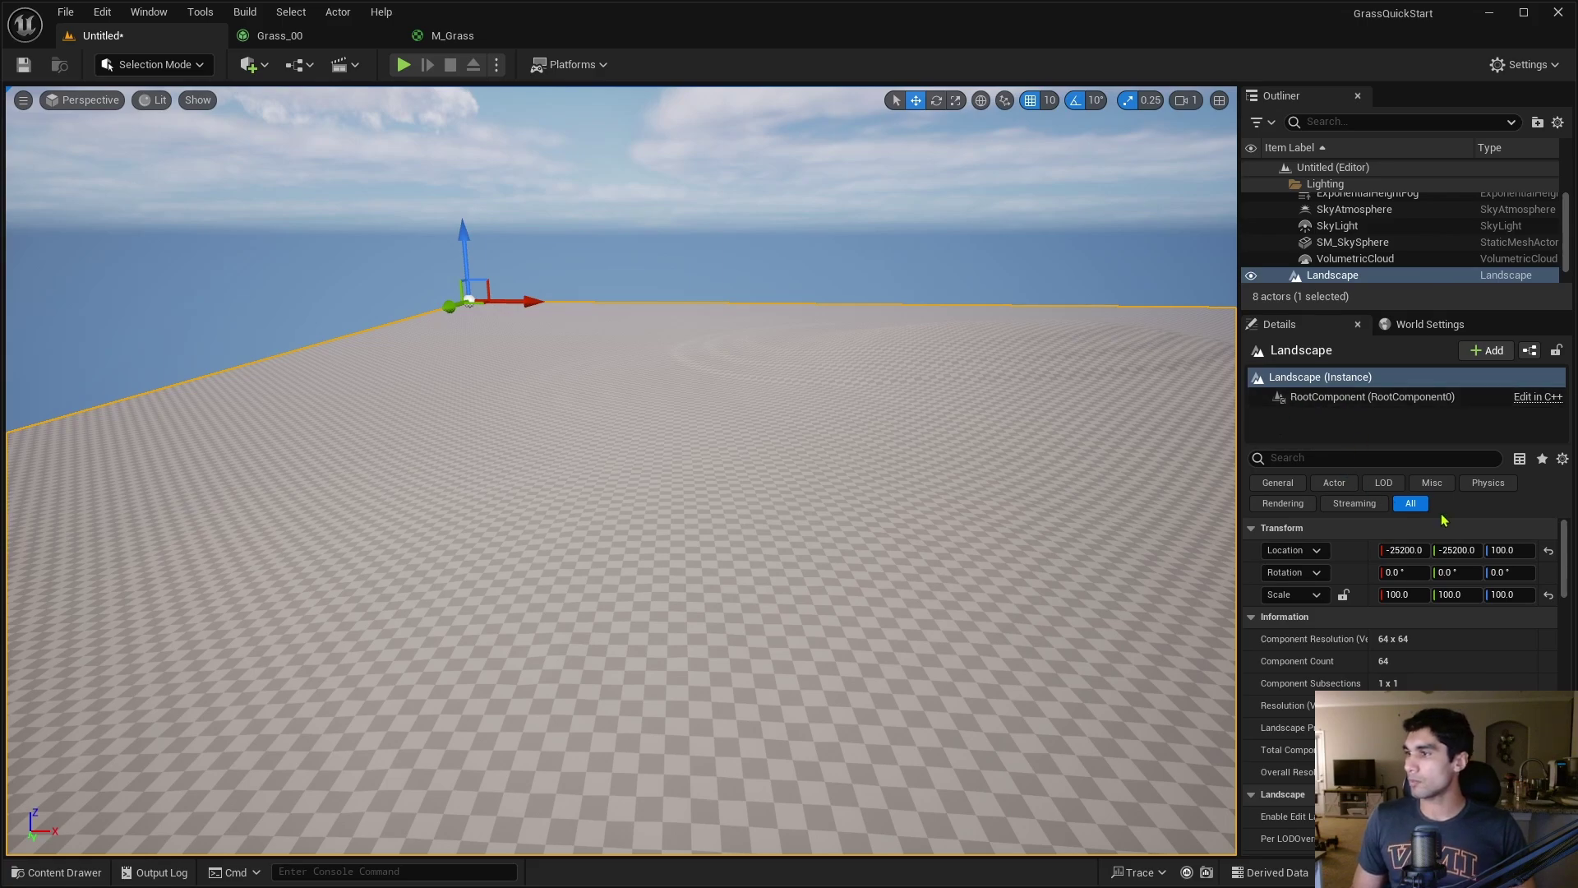
scroll(1318, 622, "down", 8)
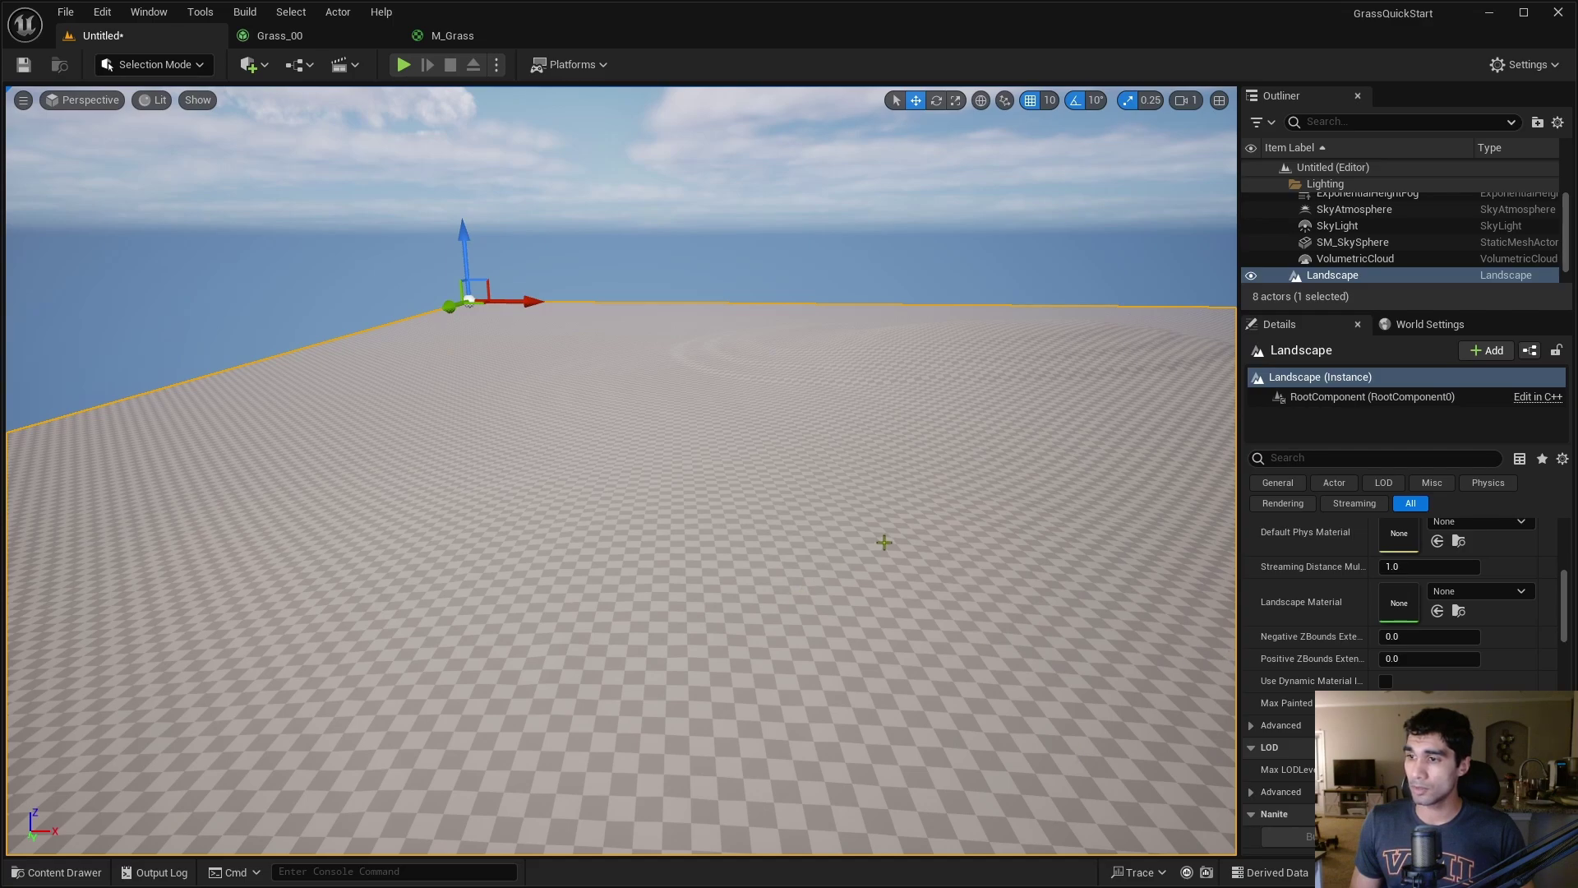
right_click_drag(883, 542, 801, 460)
key("e")
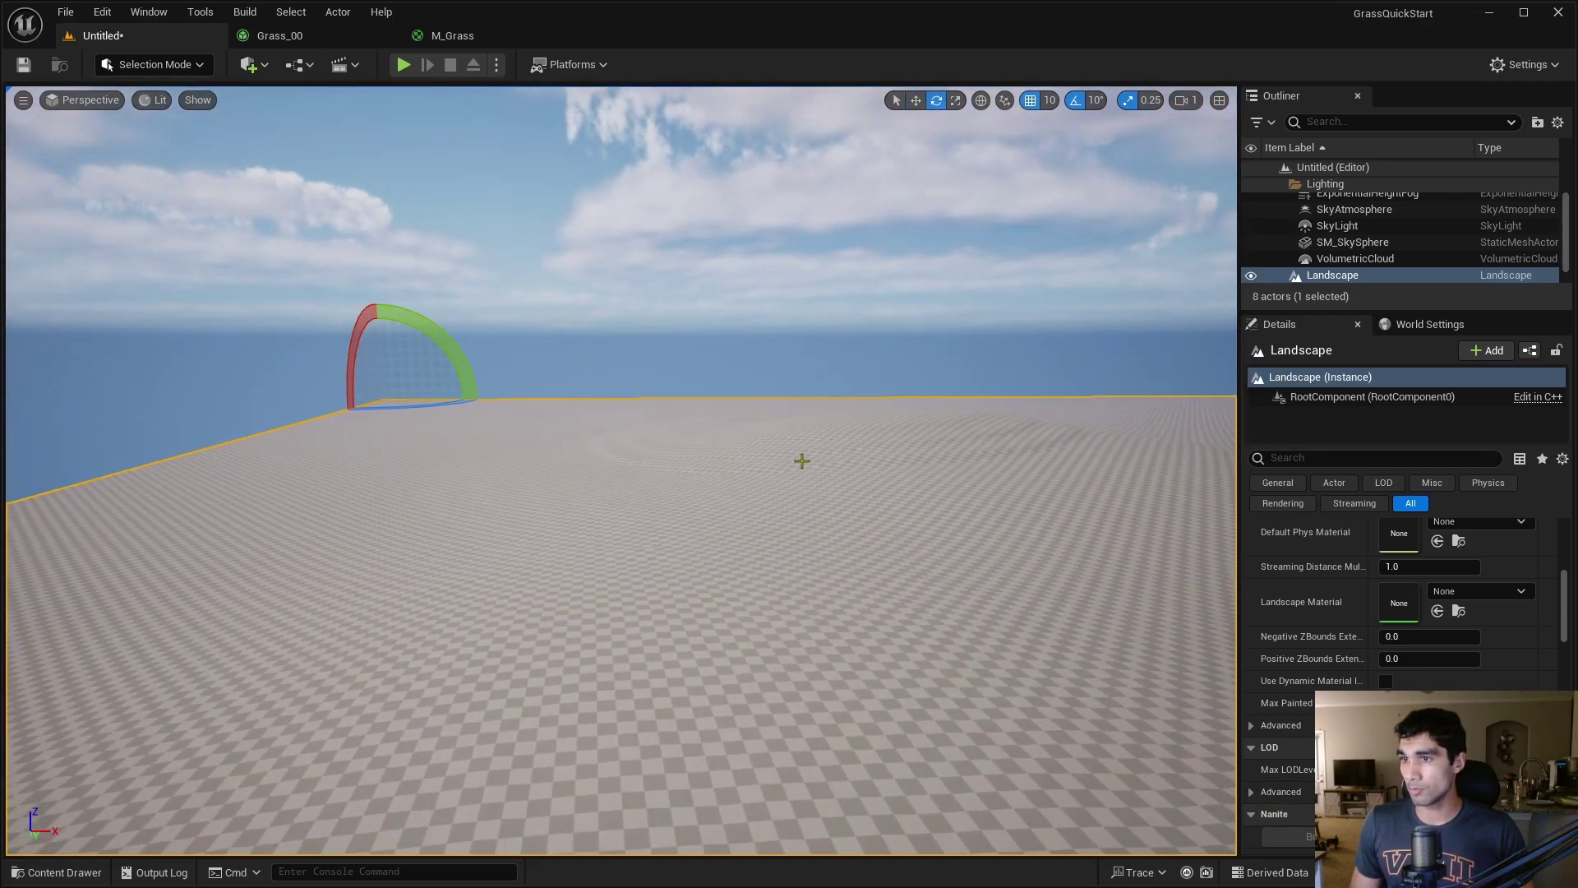
left_click(845, 355)
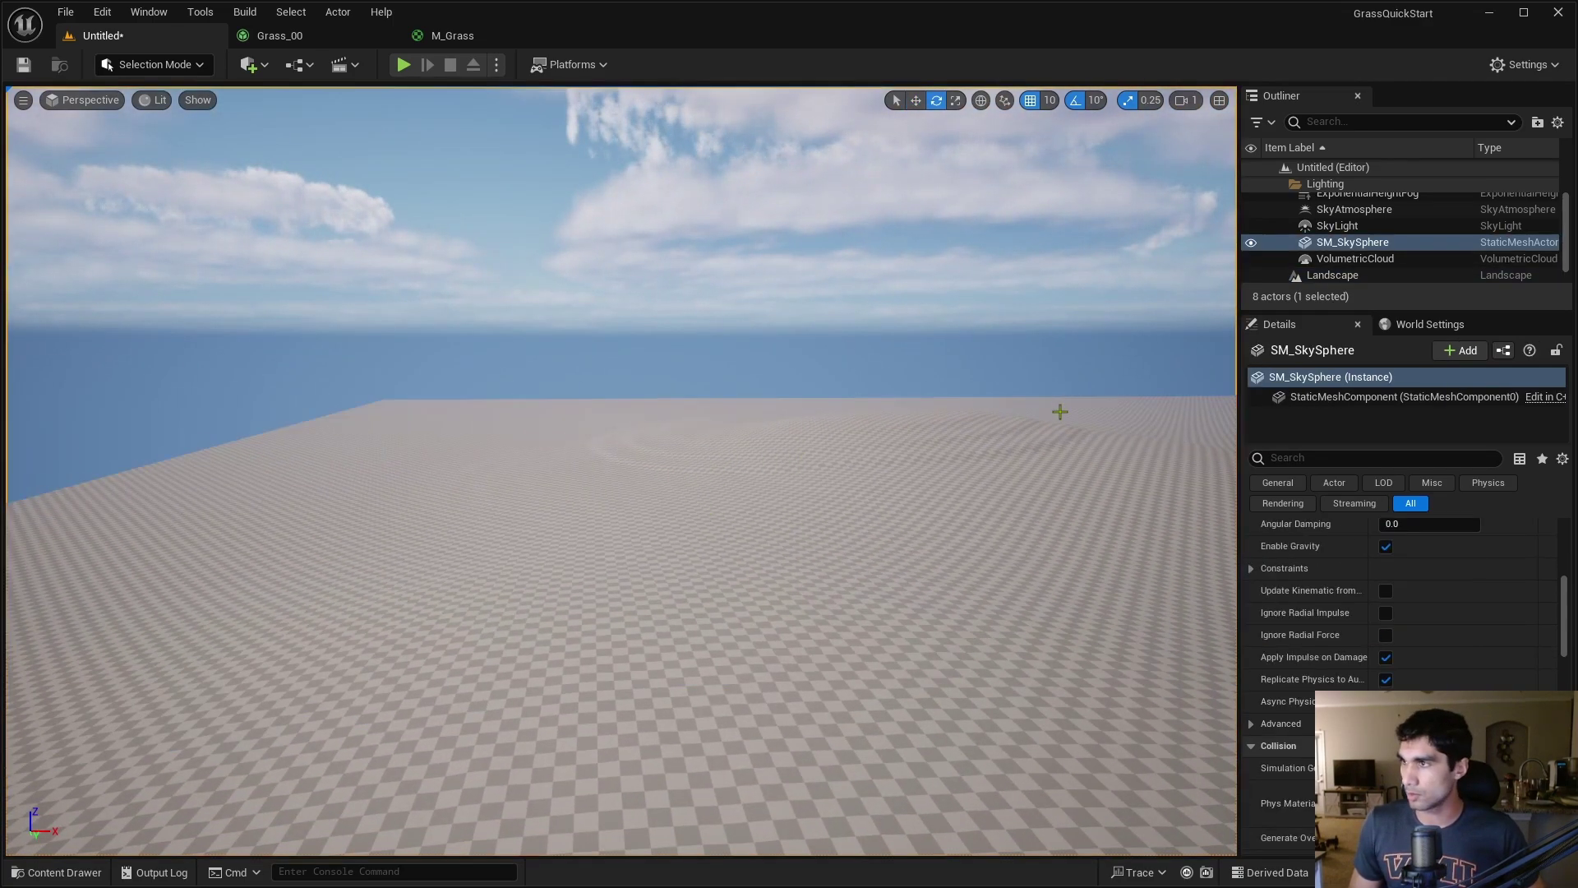
right_click_drag(884, 548, 882, 518)
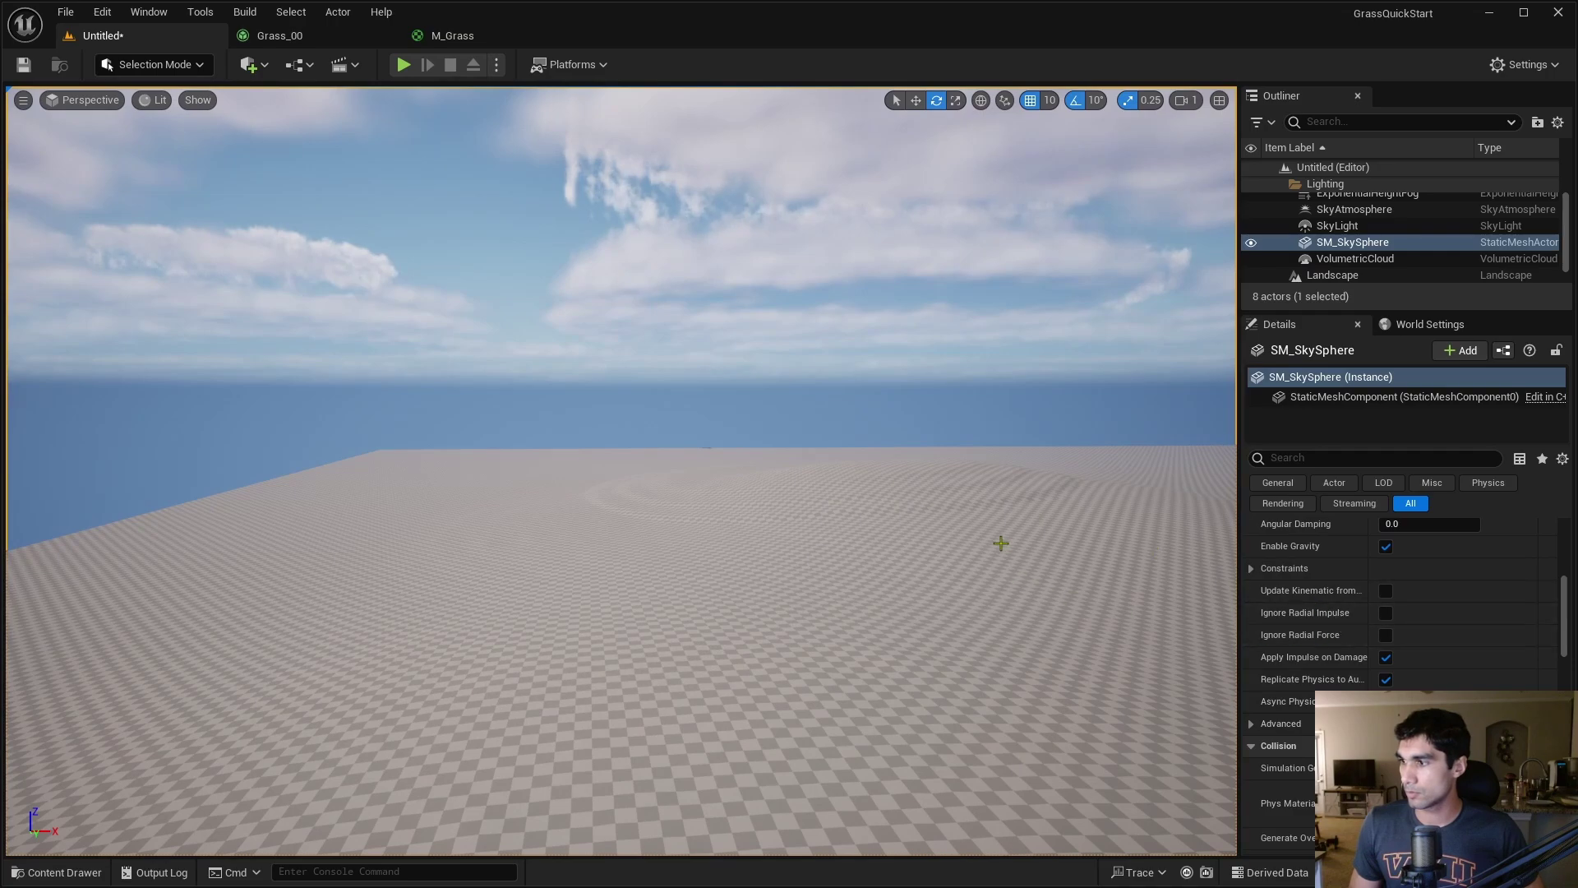
left_click(959, 572)
right_click_drag(899, 334, 899, 362)
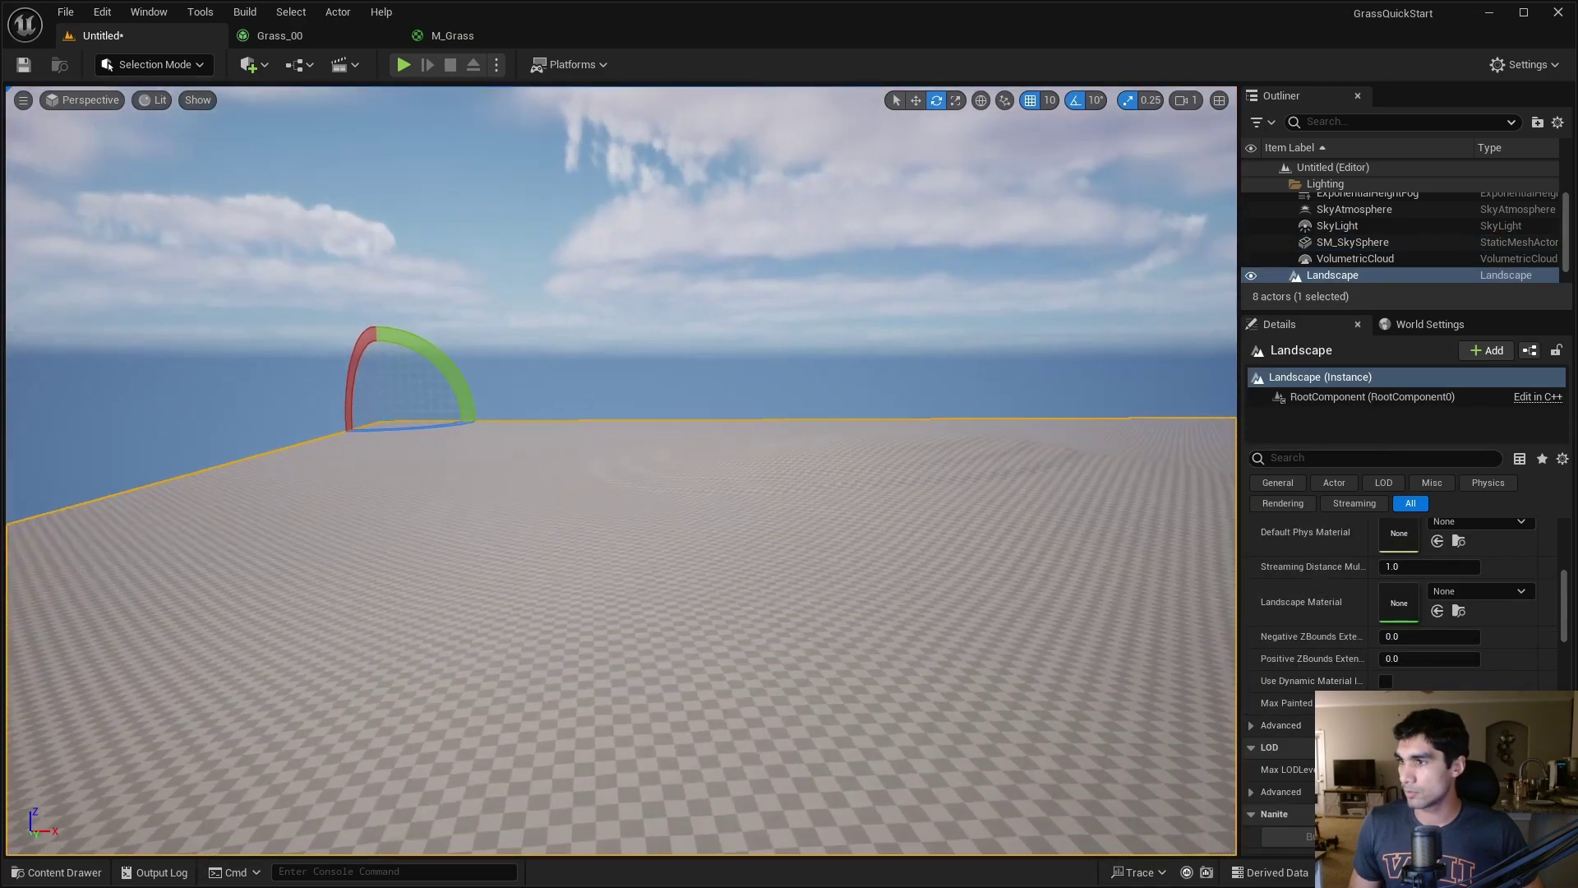
key("ctrl+space")
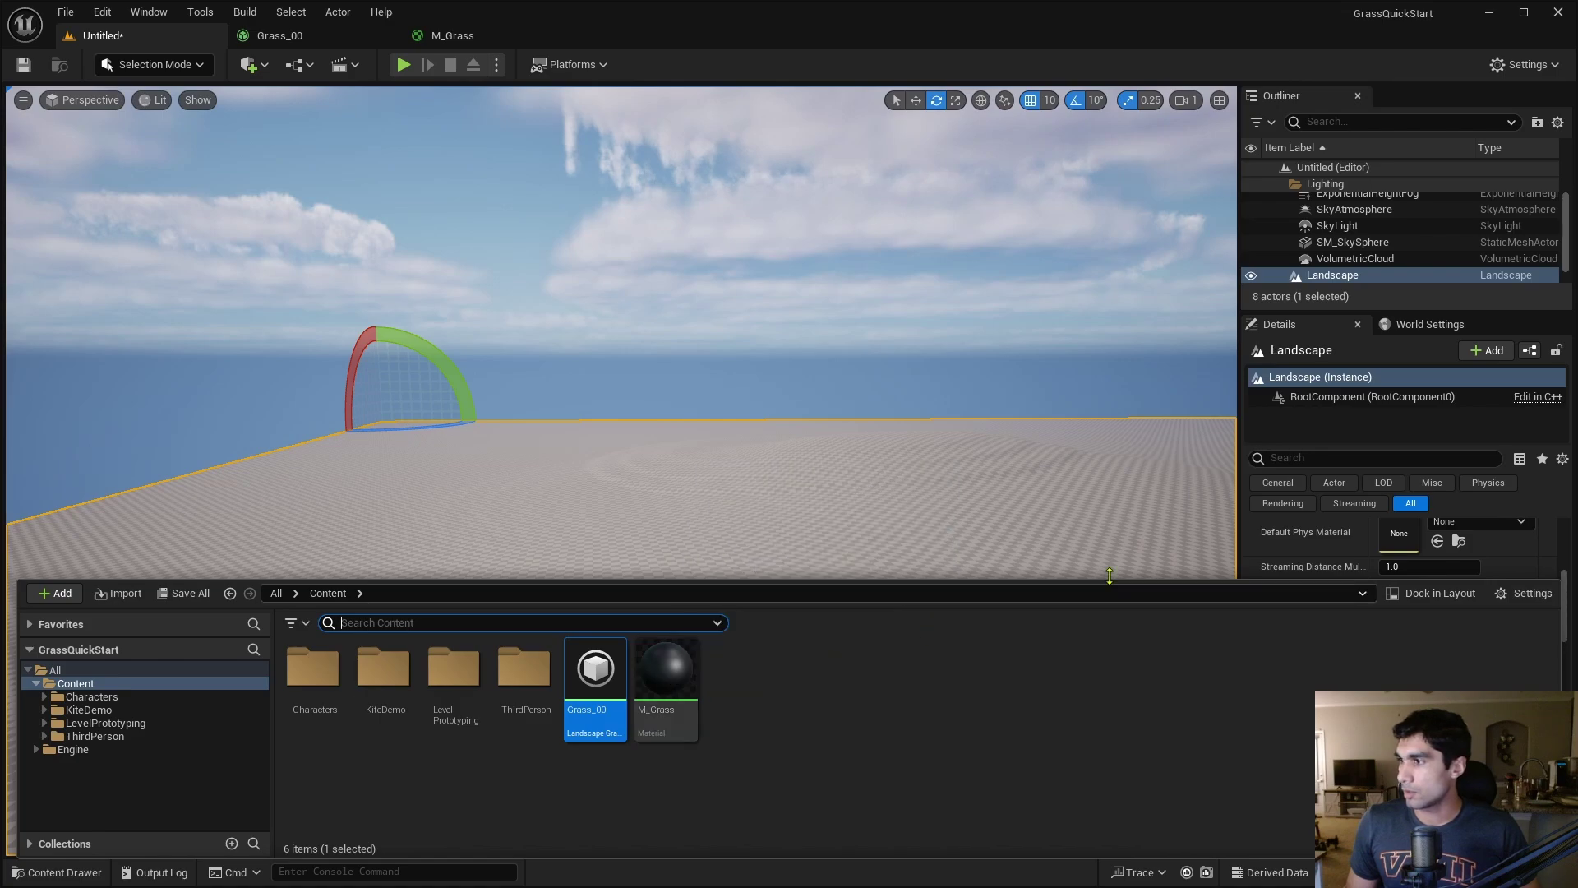
scroll(1426, 572, "up", 5)
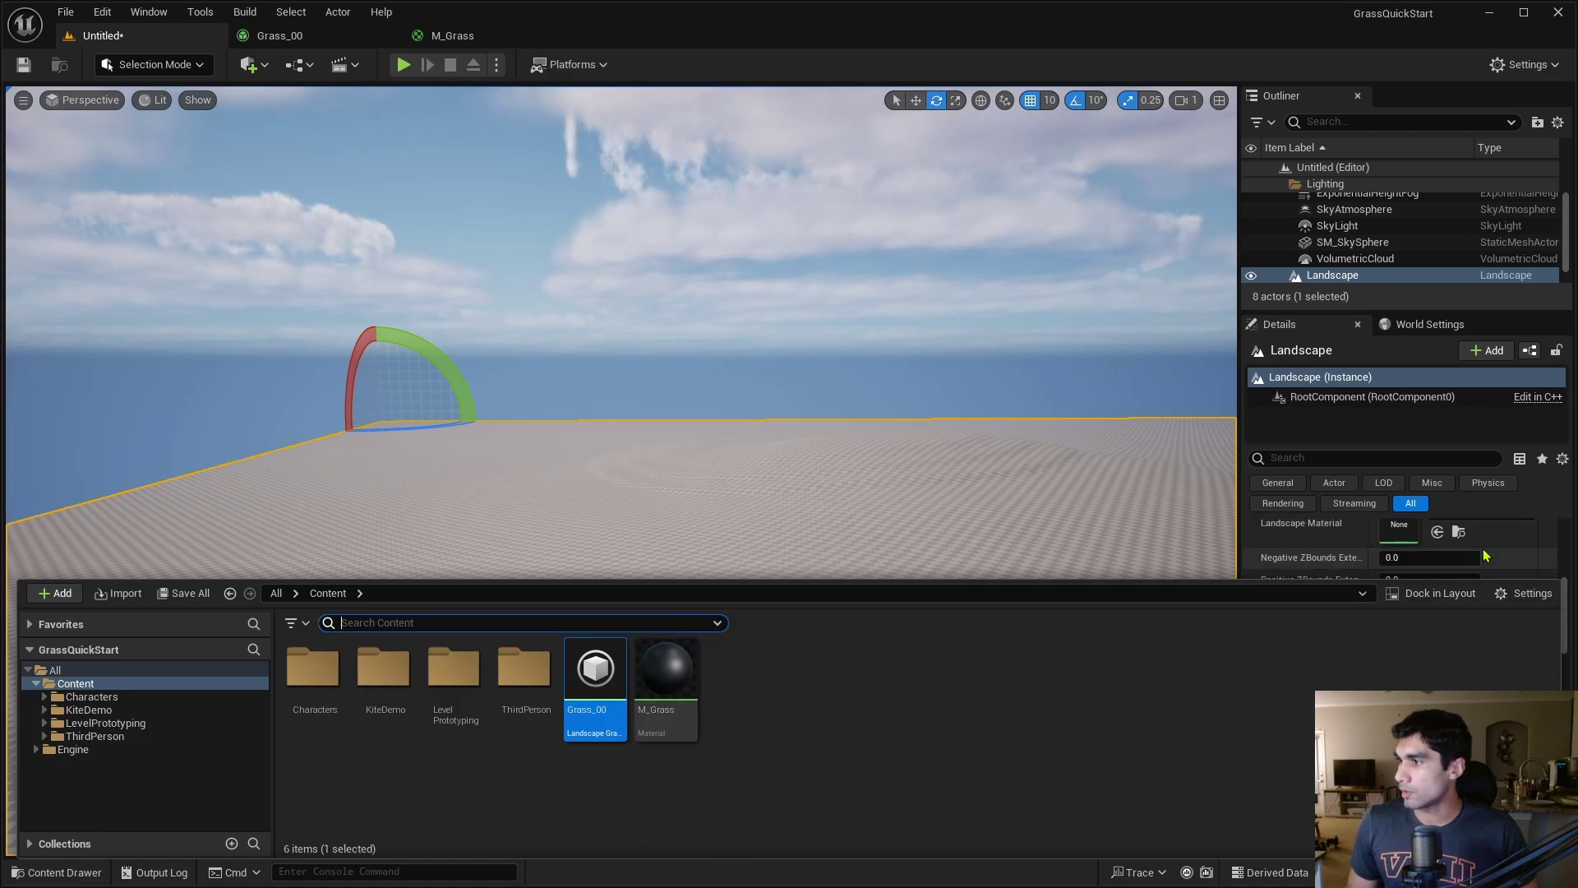
left_click_drag(649, 731, 1398, 549)
Switch the level editor to Landscape mode and show its Paint tools and target layers
right_click_drag(862, 384, 827, 331)
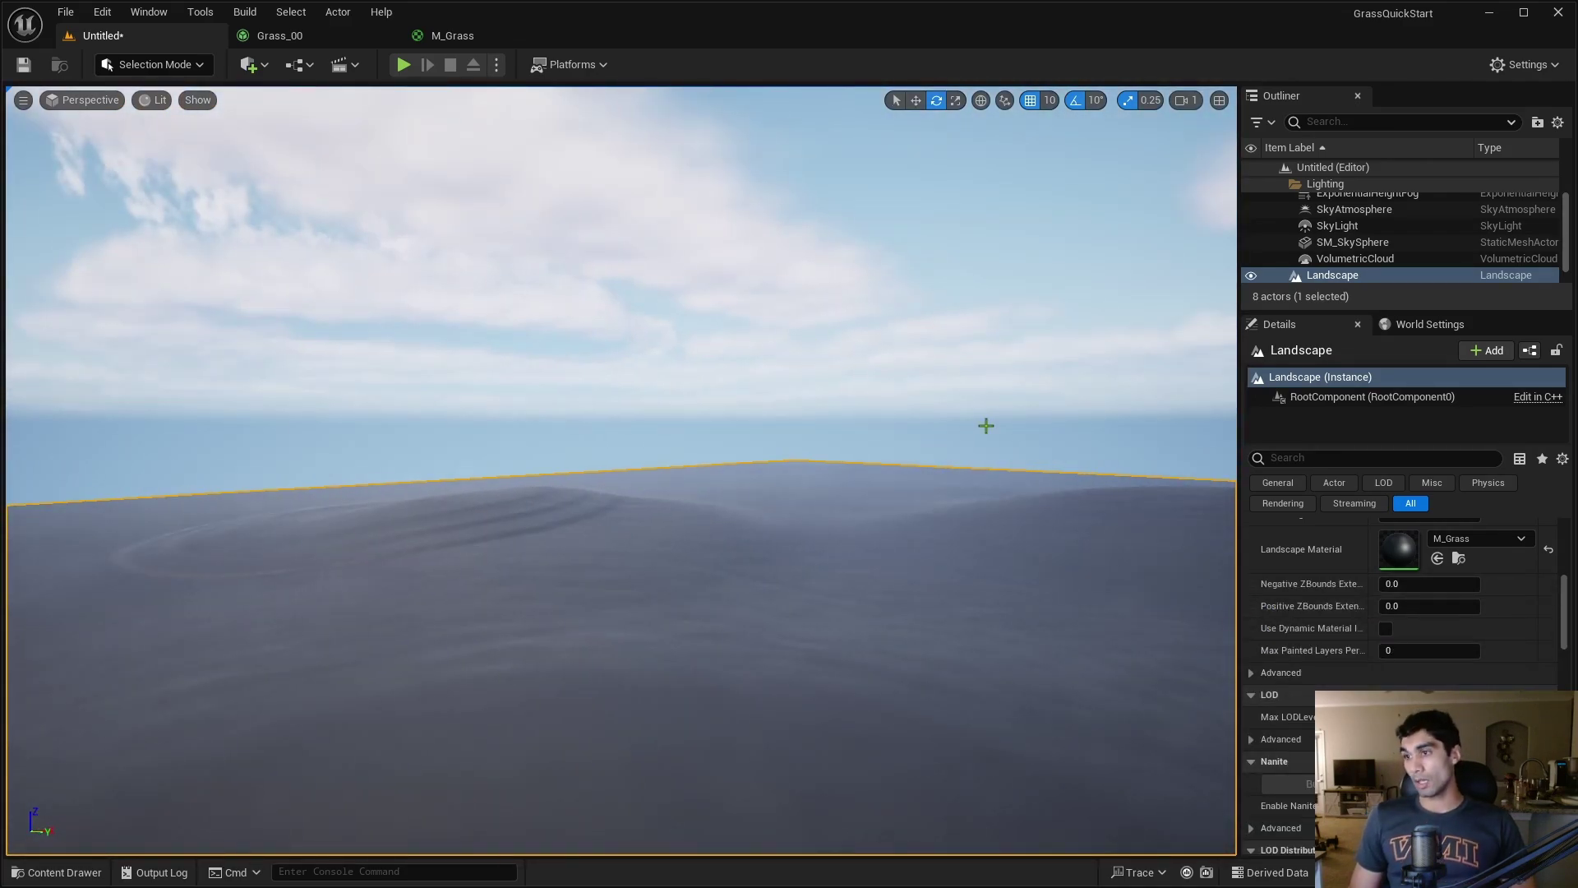
right_click_drag(902, 420, 927, 495)
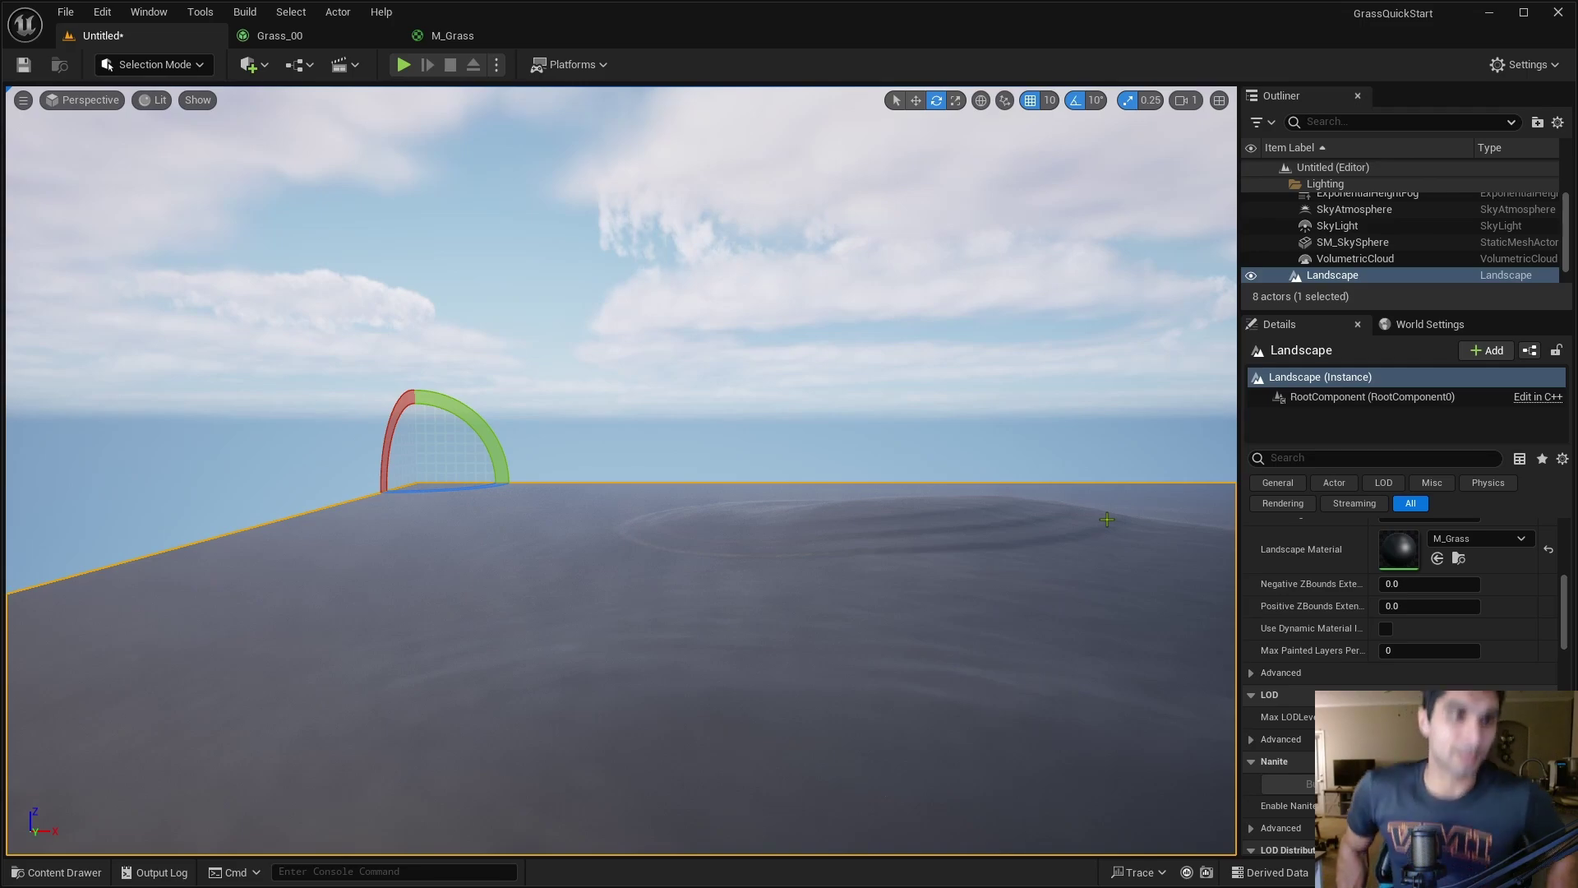
right_click_drag(1107, 519, 1159, 517)
right_click_drag(740, 271, 538, 292)
left_click(204, 68)
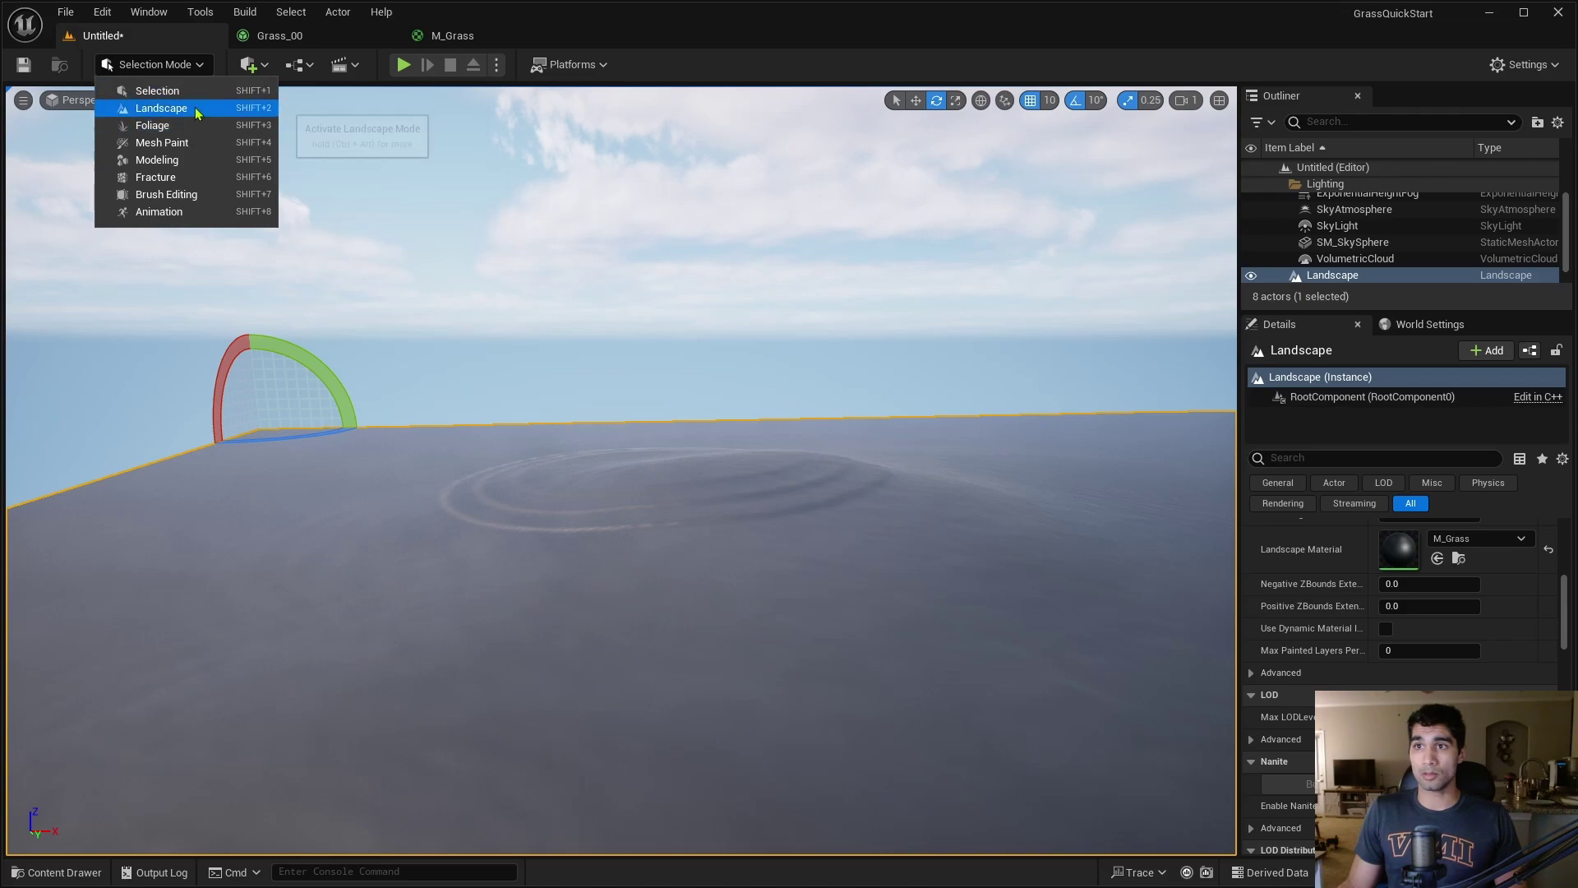
left_click(161, 108)
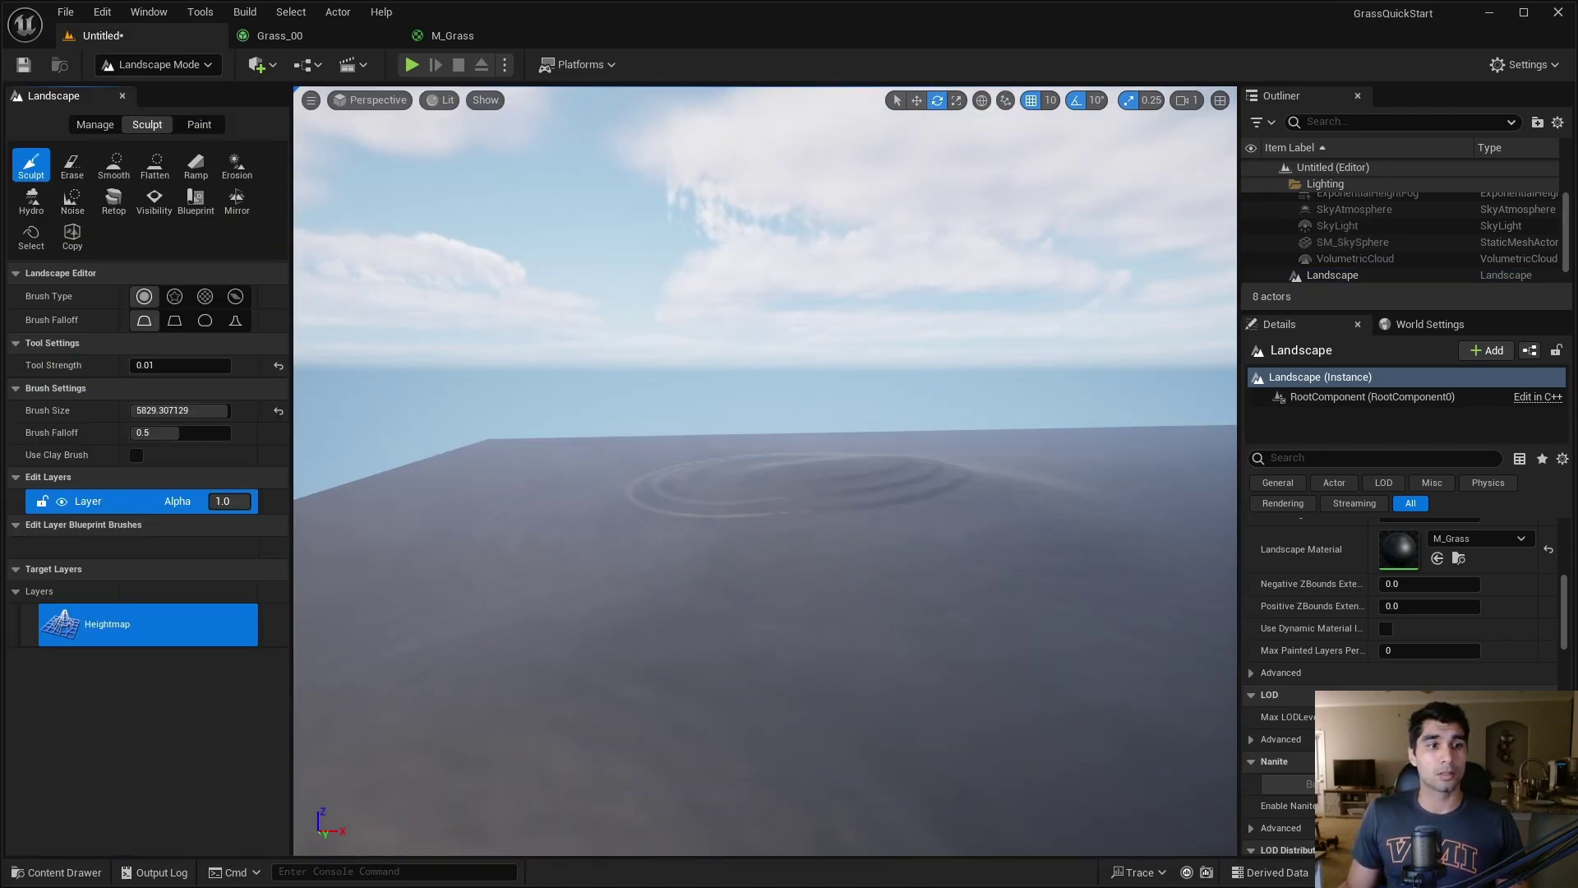
left_click(201, 125)
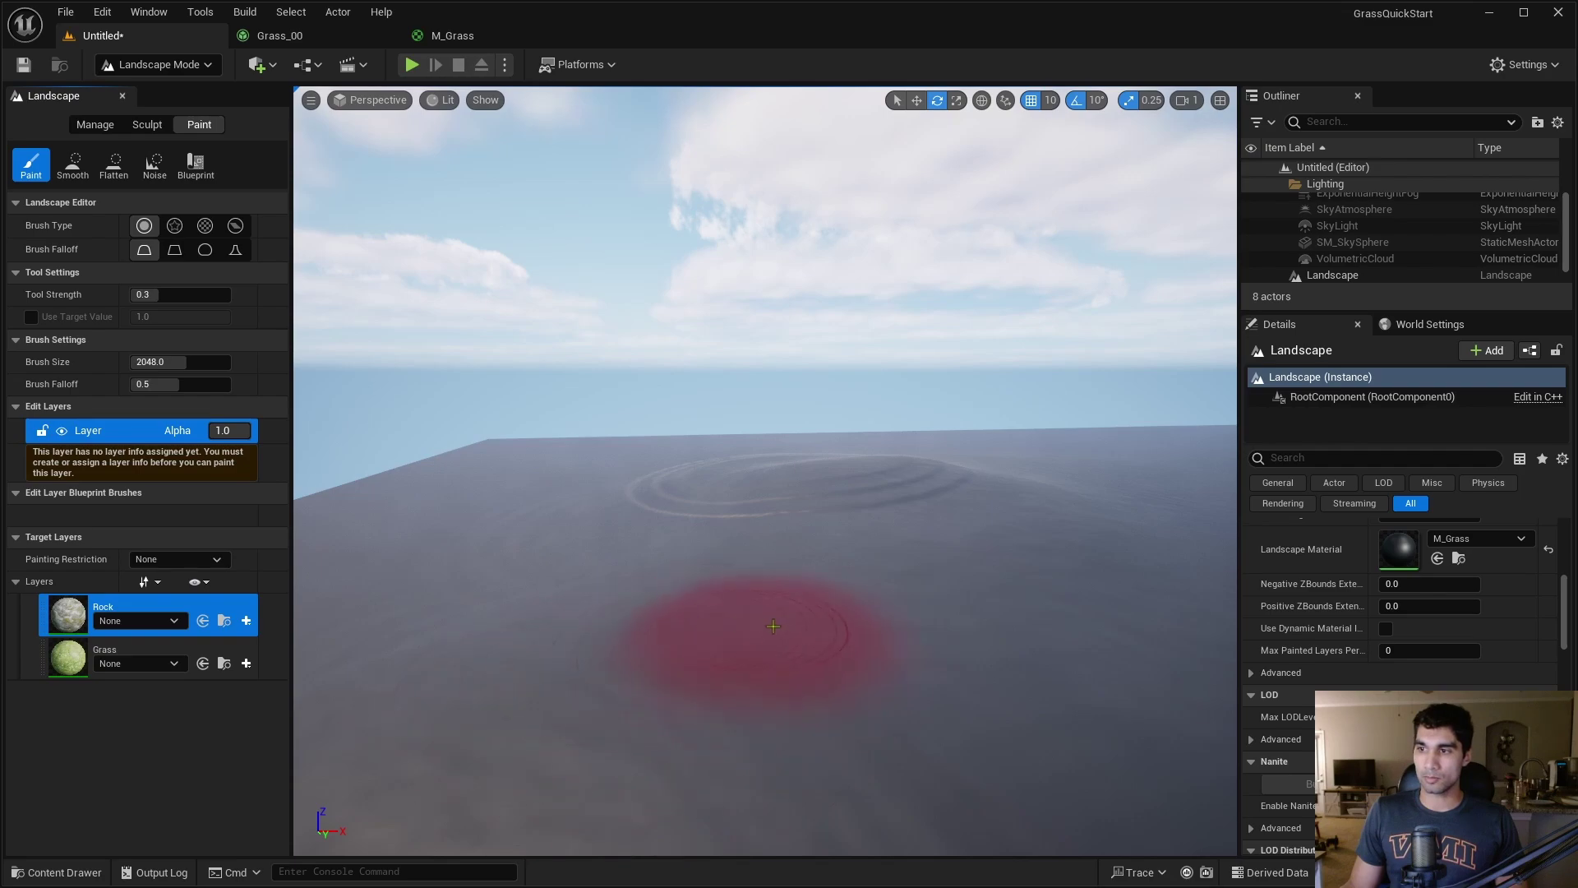
Create a weight-blended layer info for the Rock target layer, saved as Rock_LayerInfo in the Content folder
left_click(245, 621)
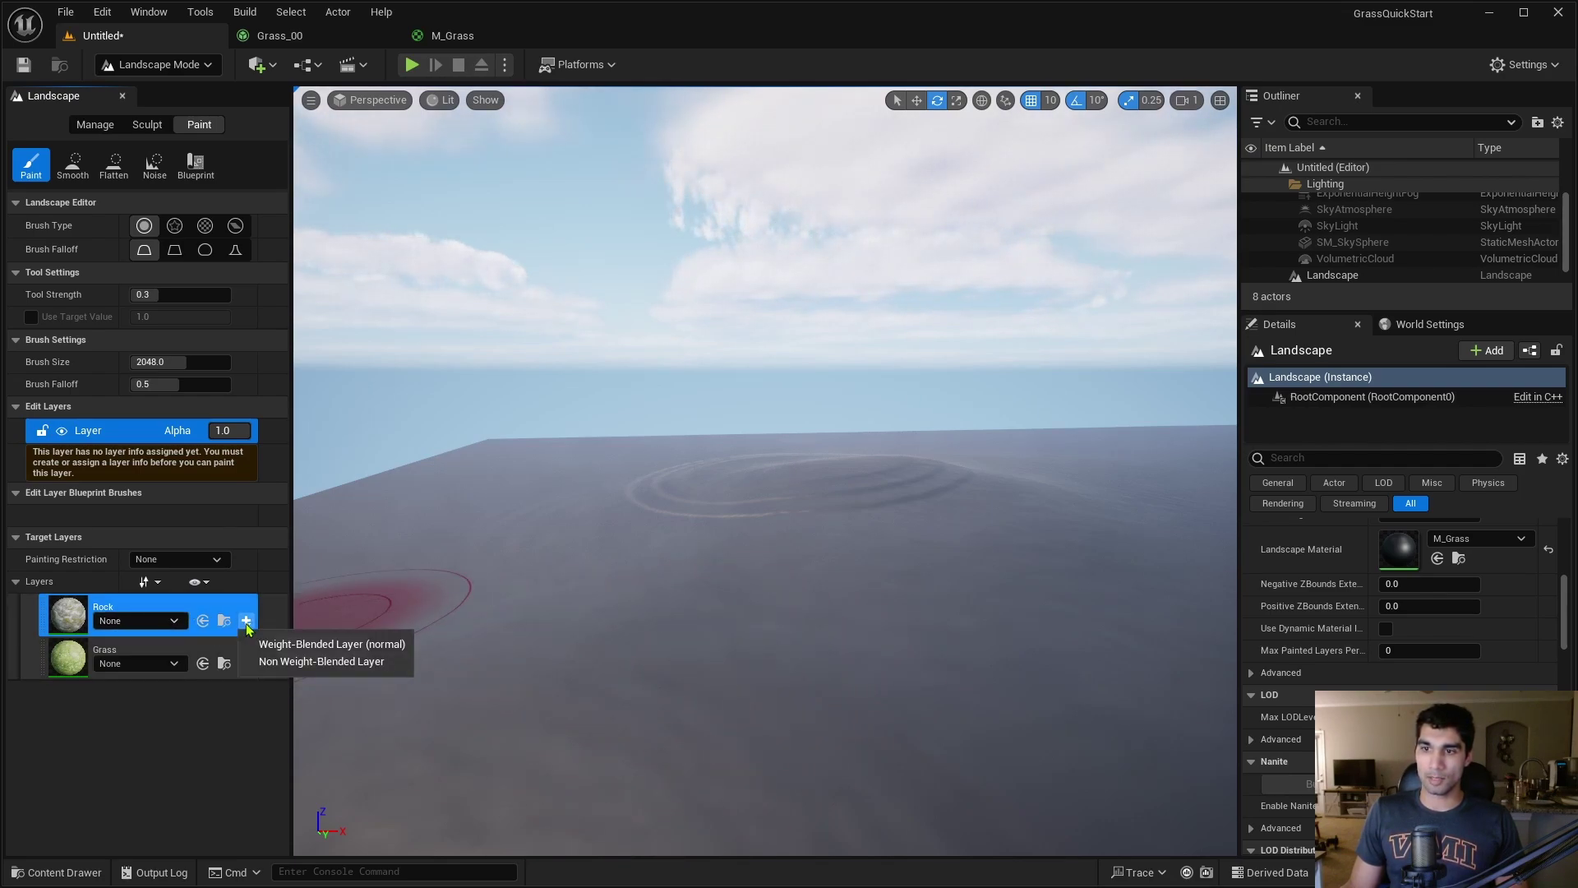
left_click(370, 646)
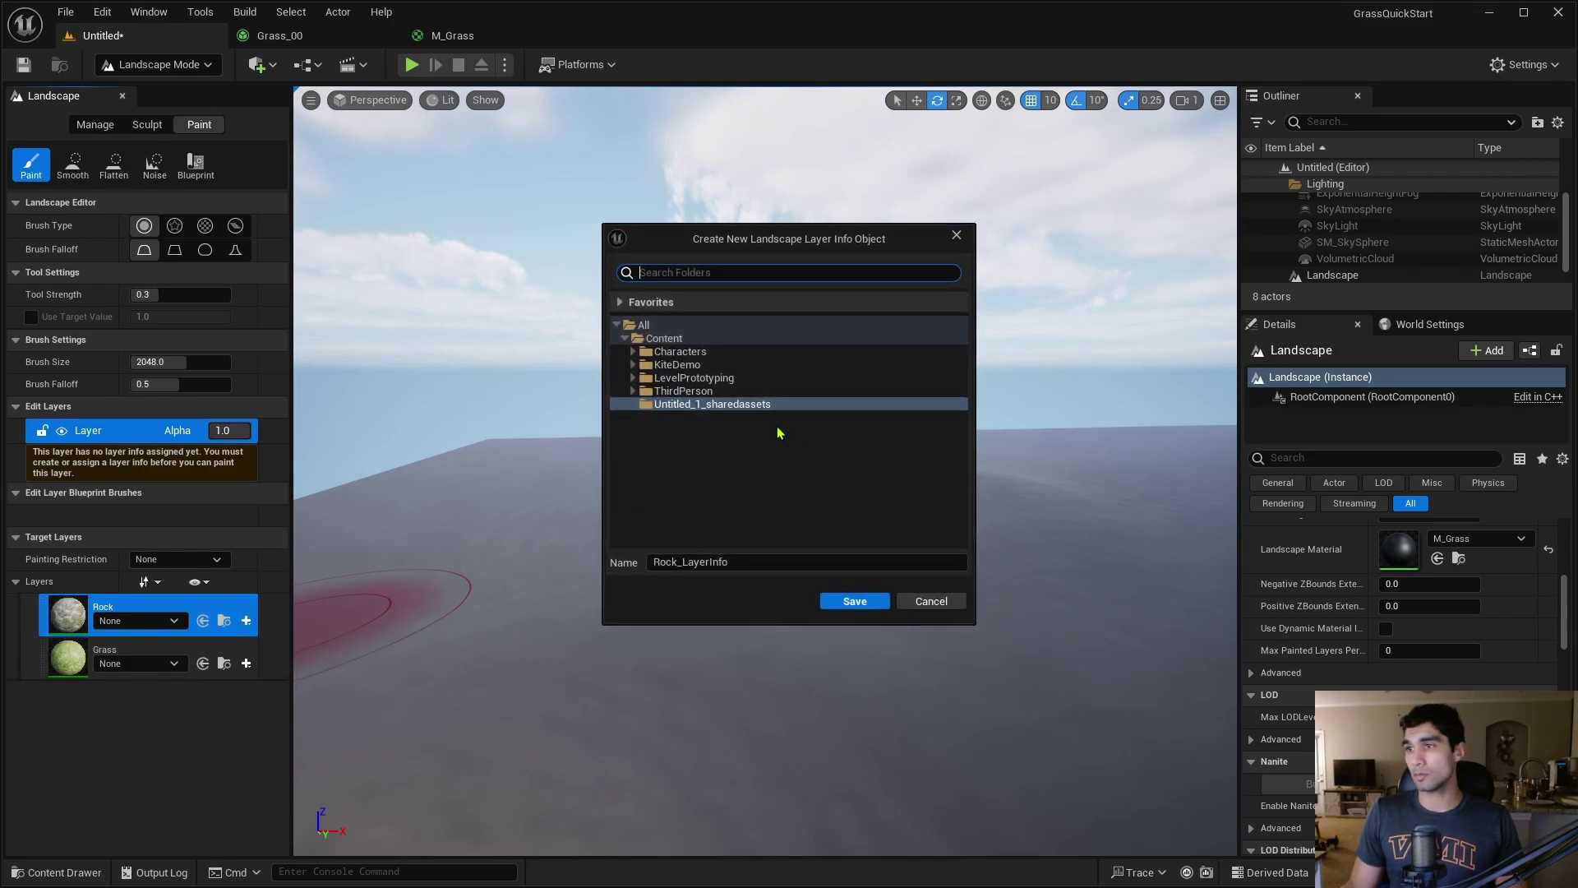
left_click(685, 340)
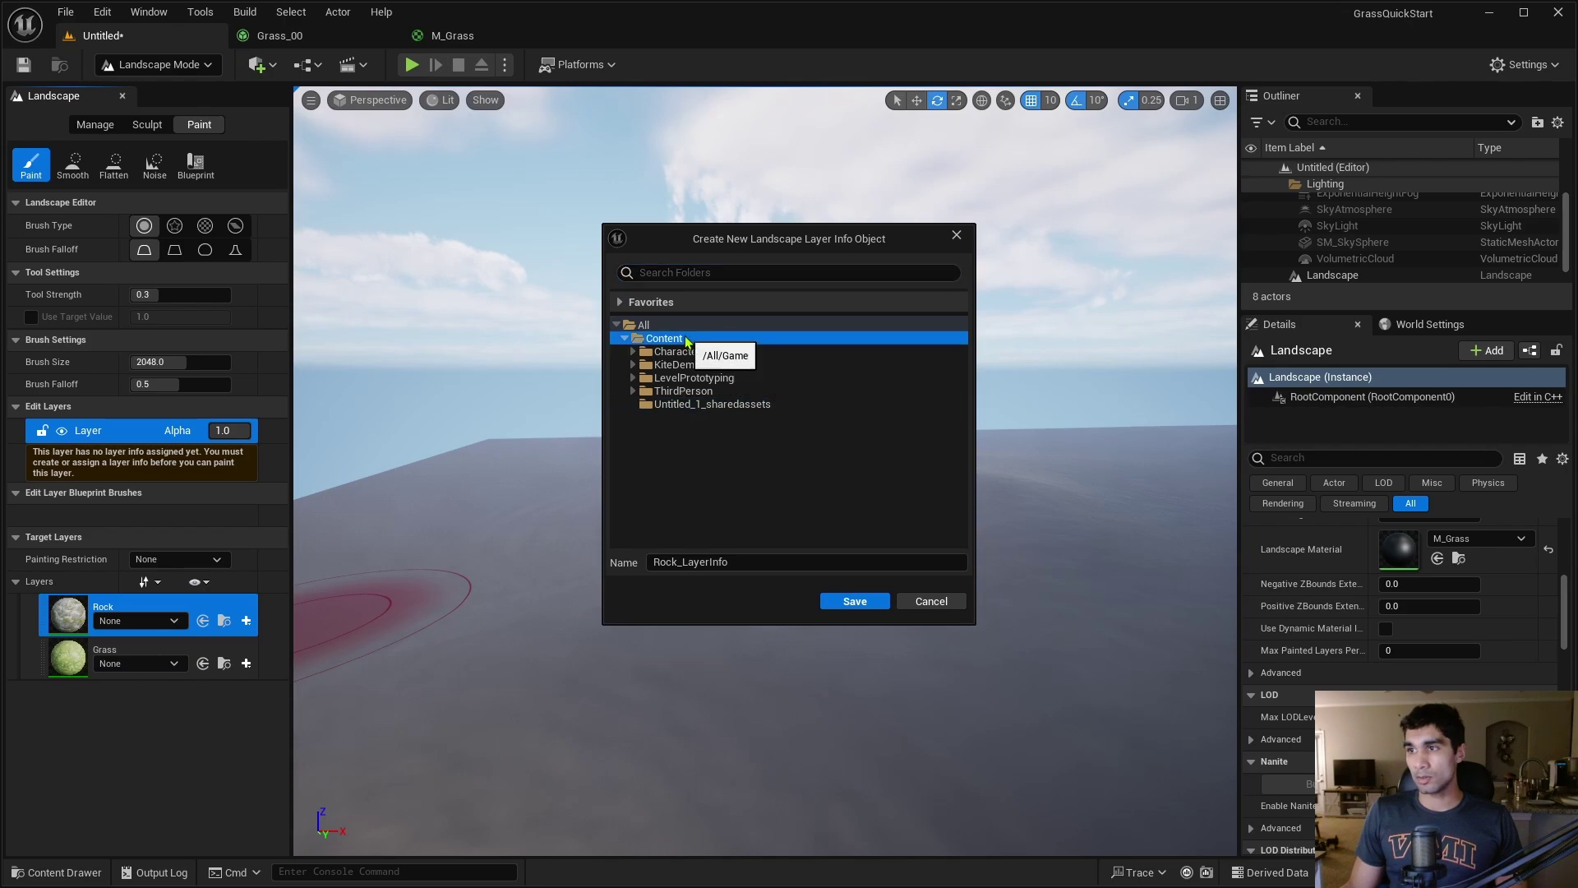
left_click(869, 605)
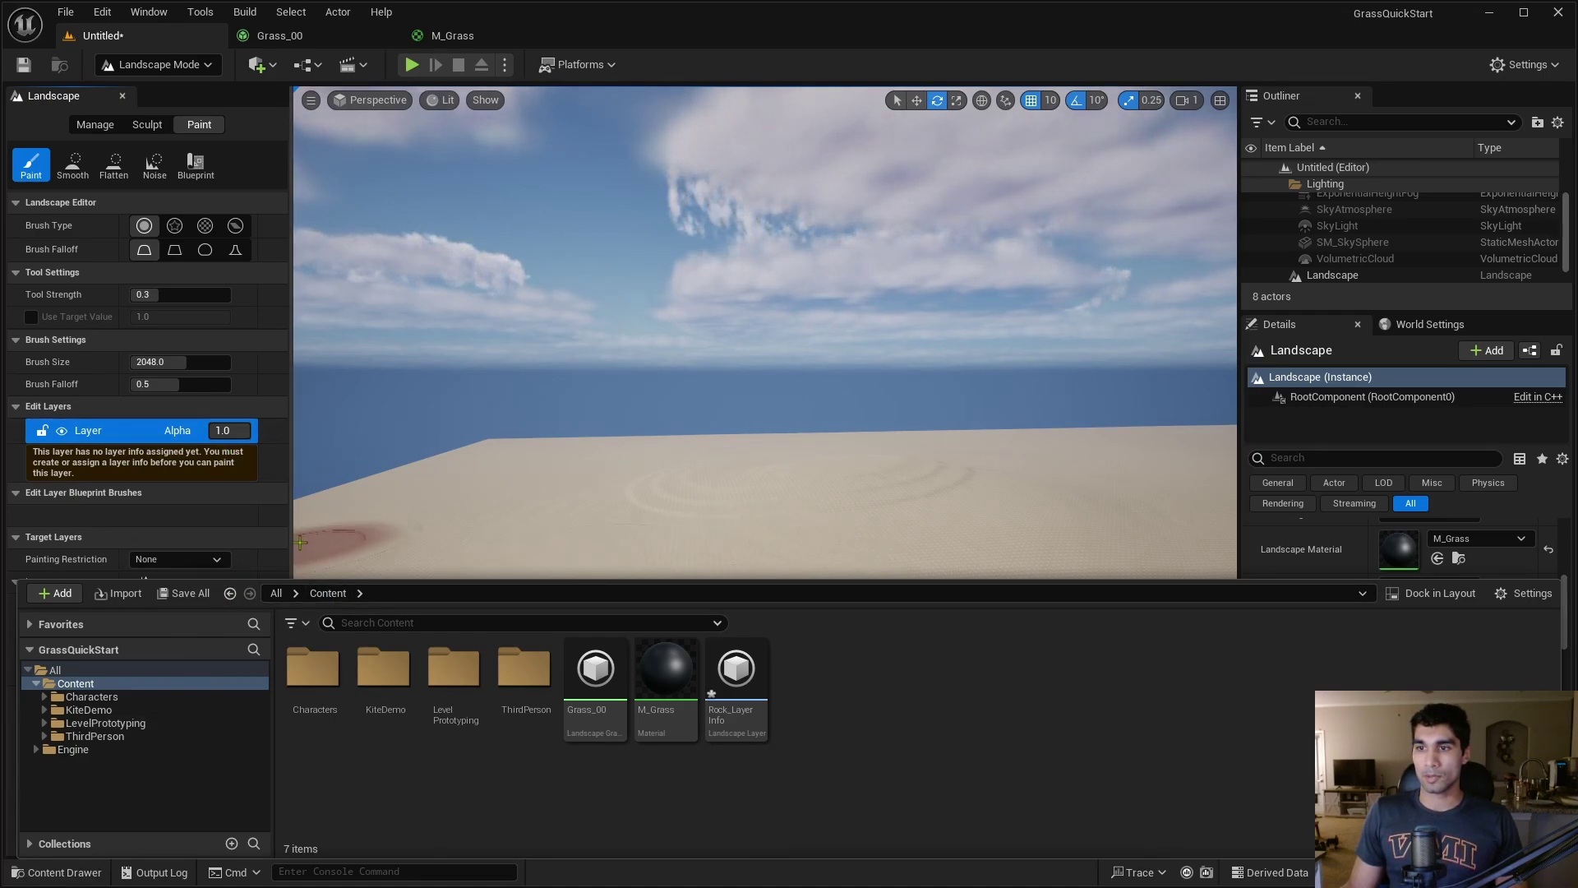
left_click(272, 540)
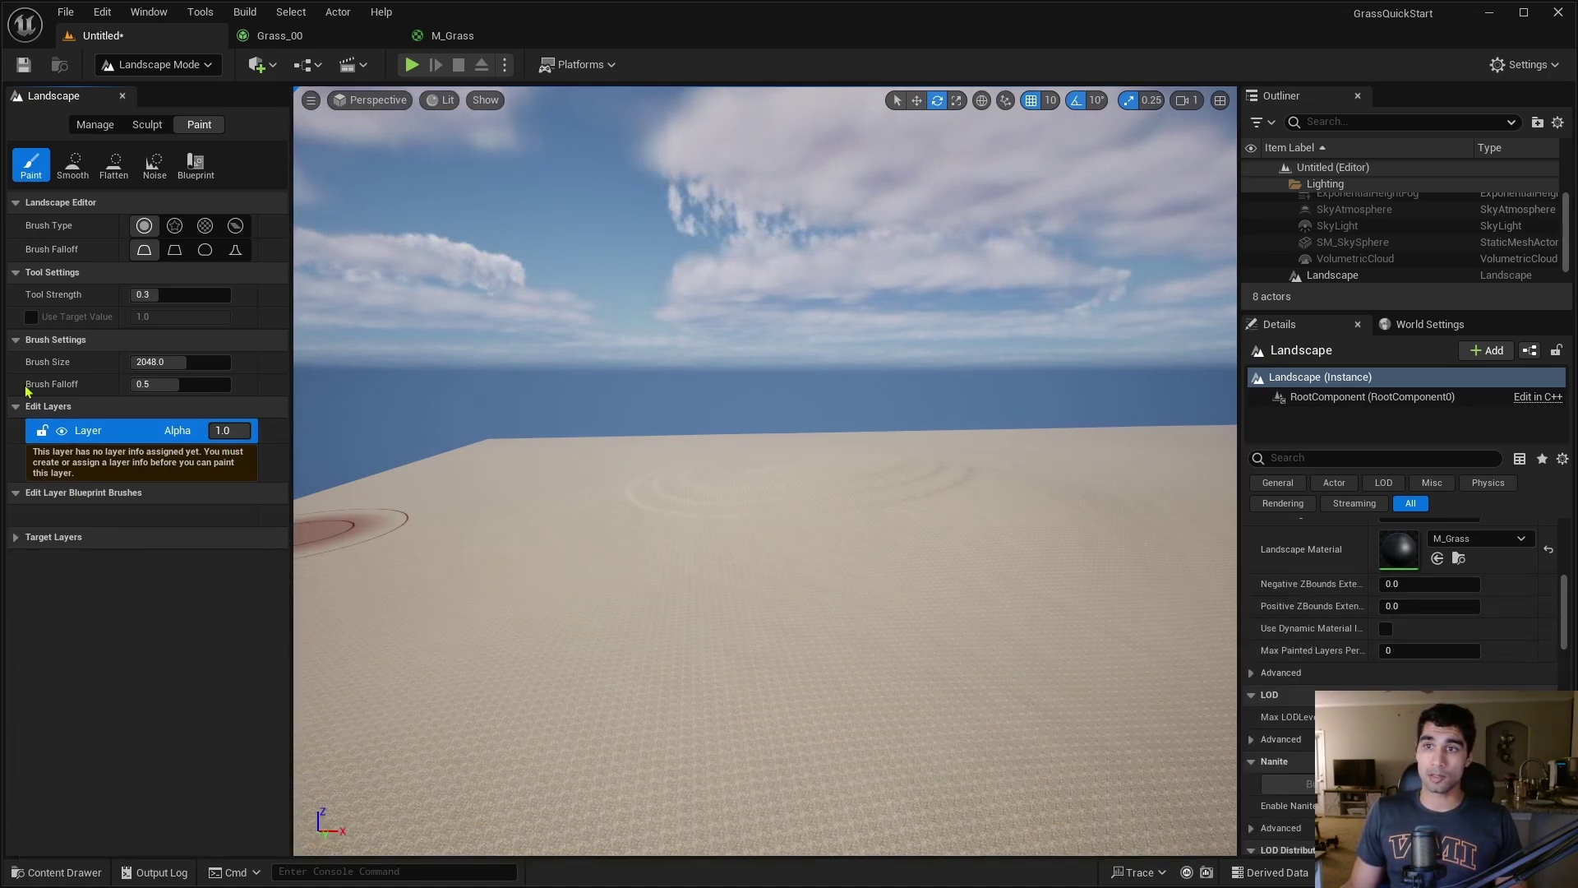
left_click(14, 538)
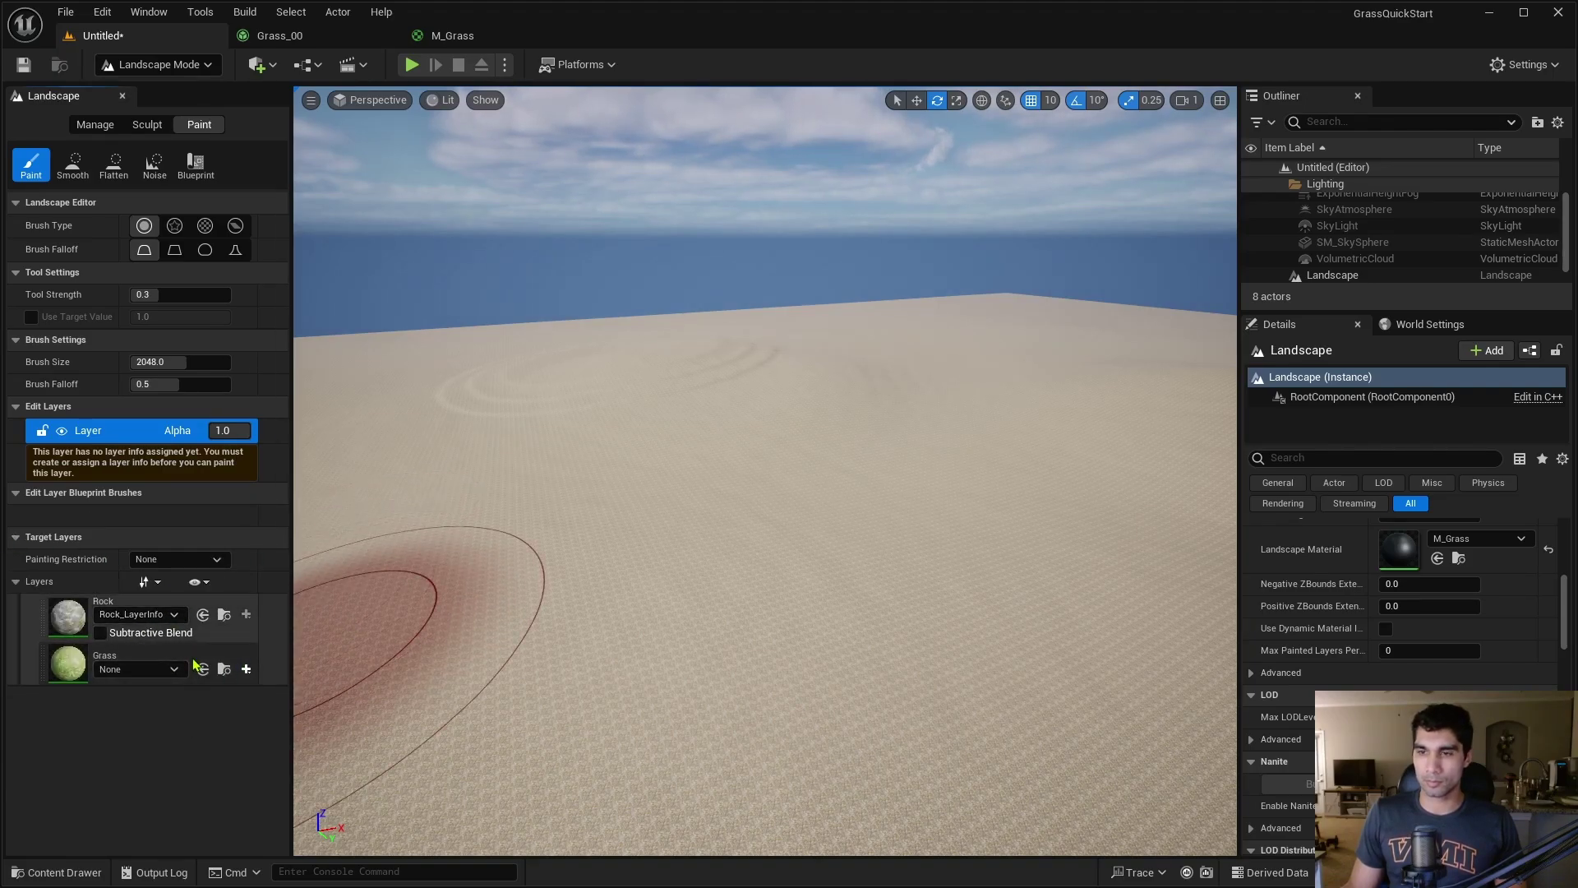
Create a weight-blended layer info for the Grass target layer, saved as Grass_LayerInfo in the Content folder
left_click(246, 670)
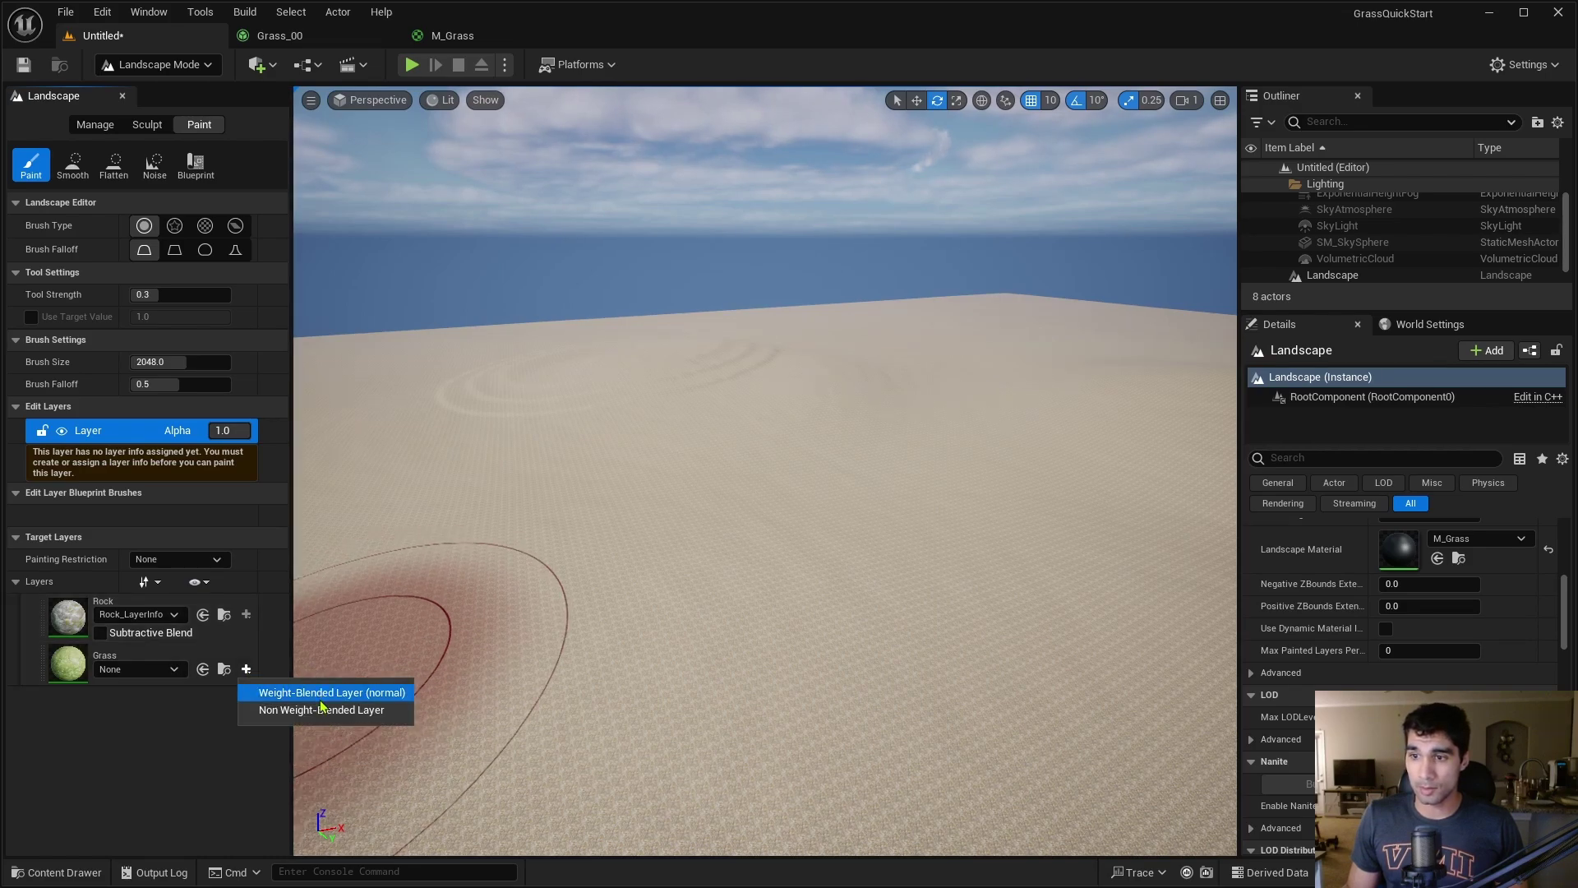
left_click(324, 695)
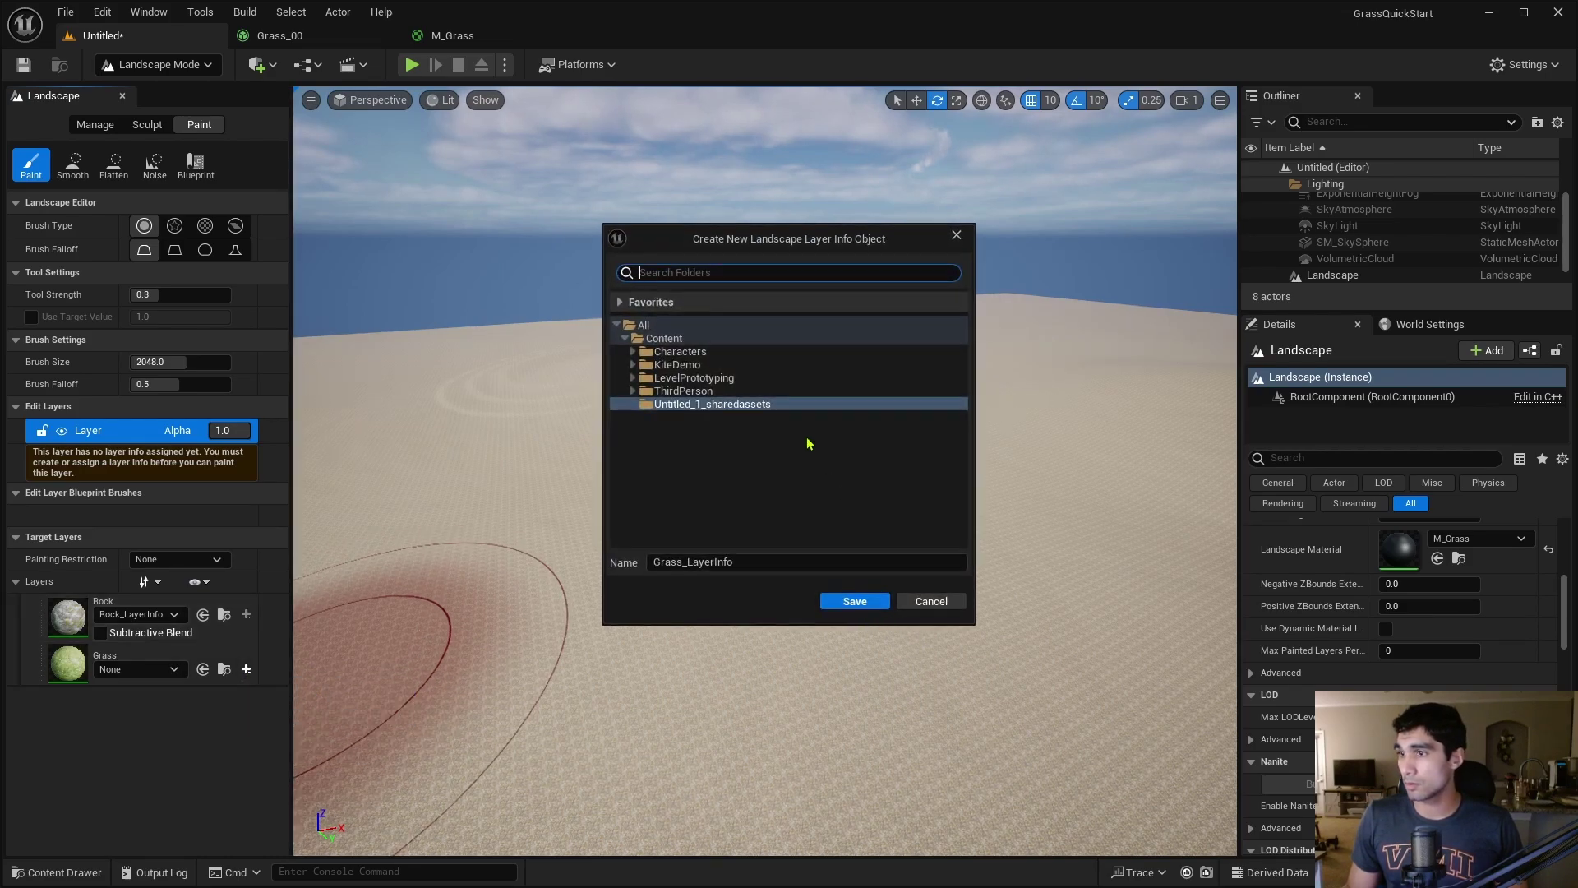
left_click(708, 339)
left_click(855, 601)
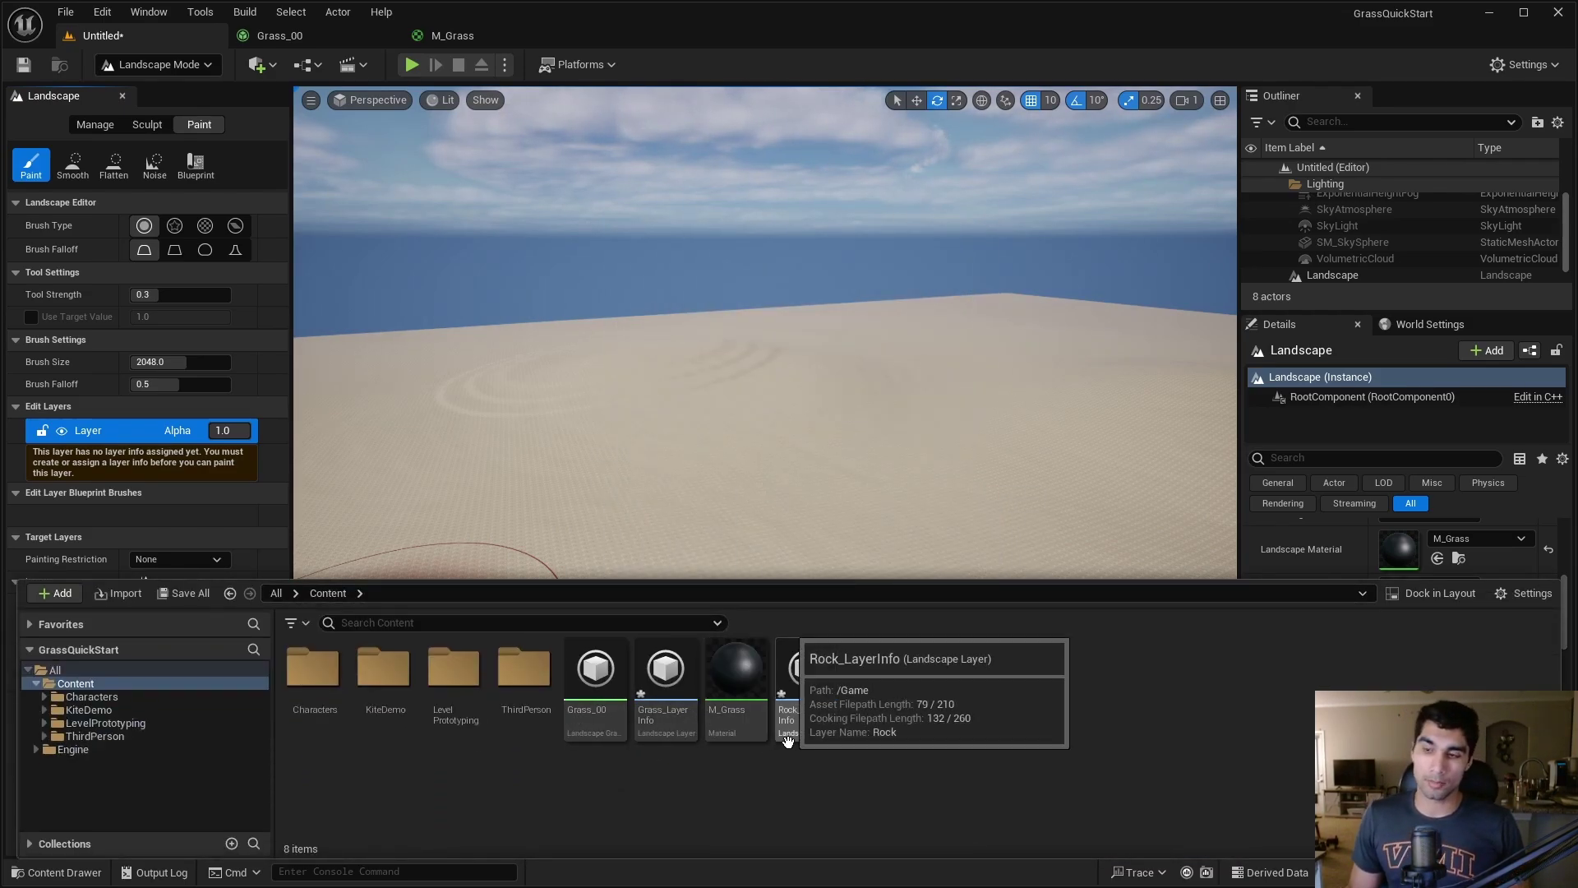
Save the level as NewMap in the Content folder and return to Landscape mode
left_click(23, 64)
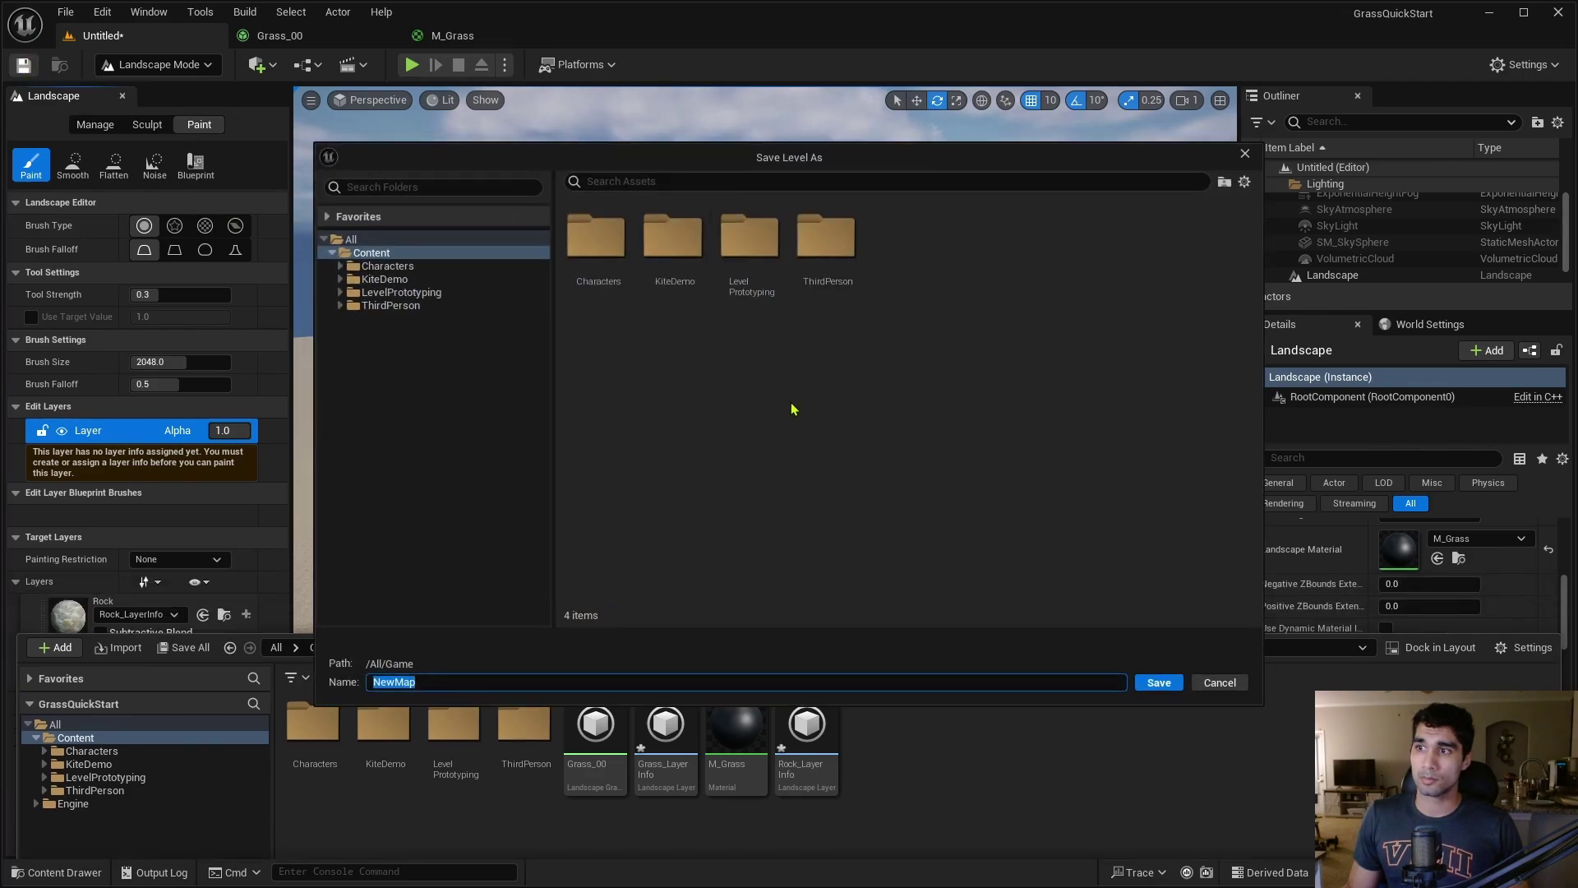
left_click(1154, 683)
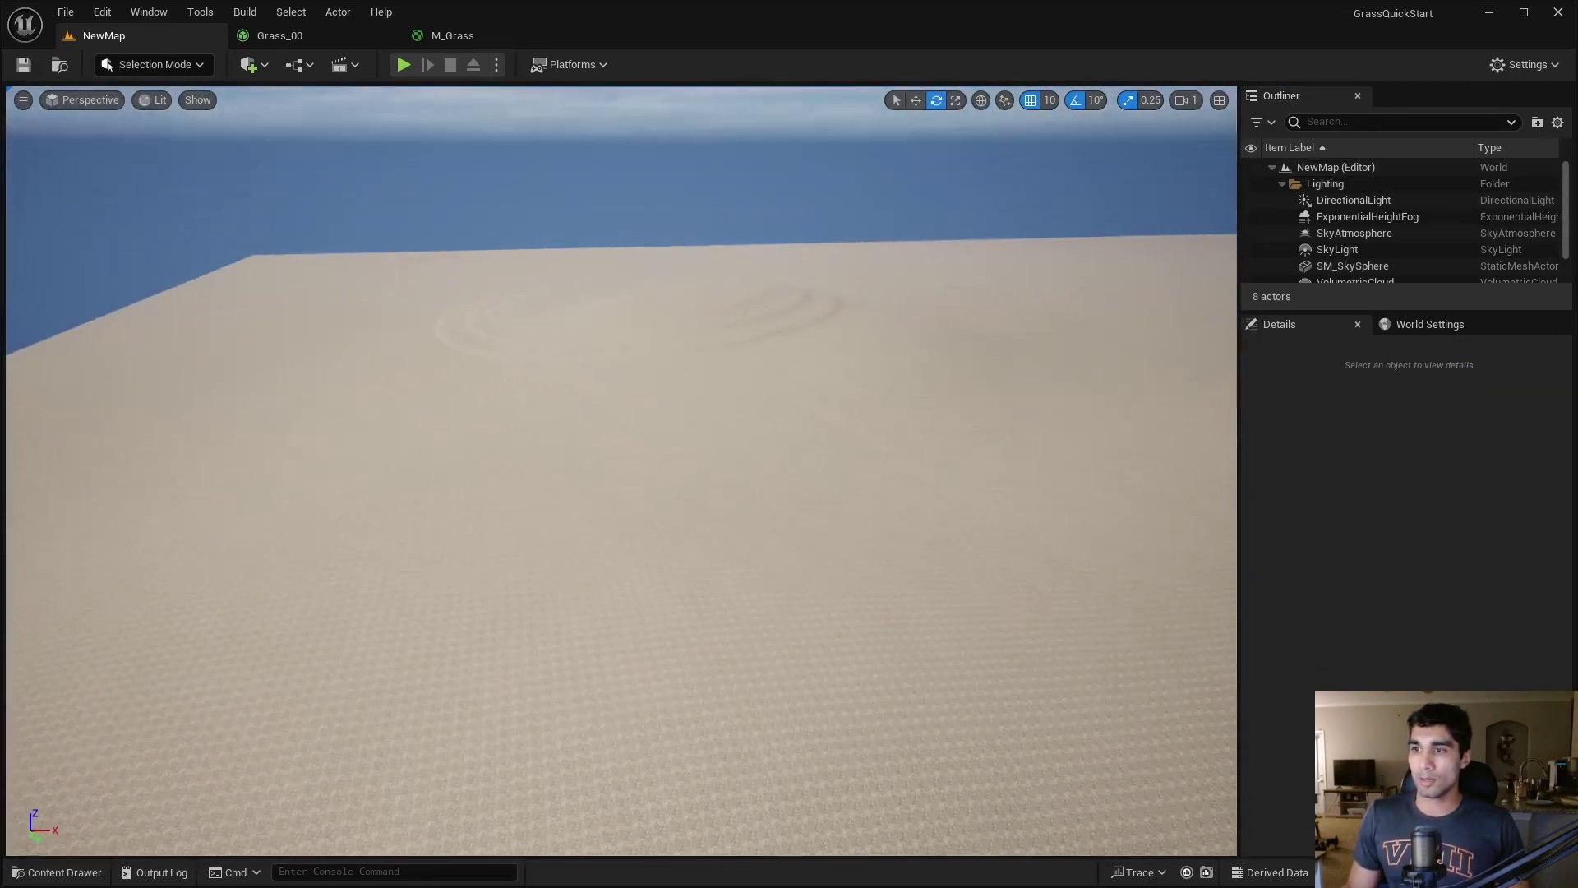
right_click_drag(648, 560, 598, 558)
left_click(173, 66)
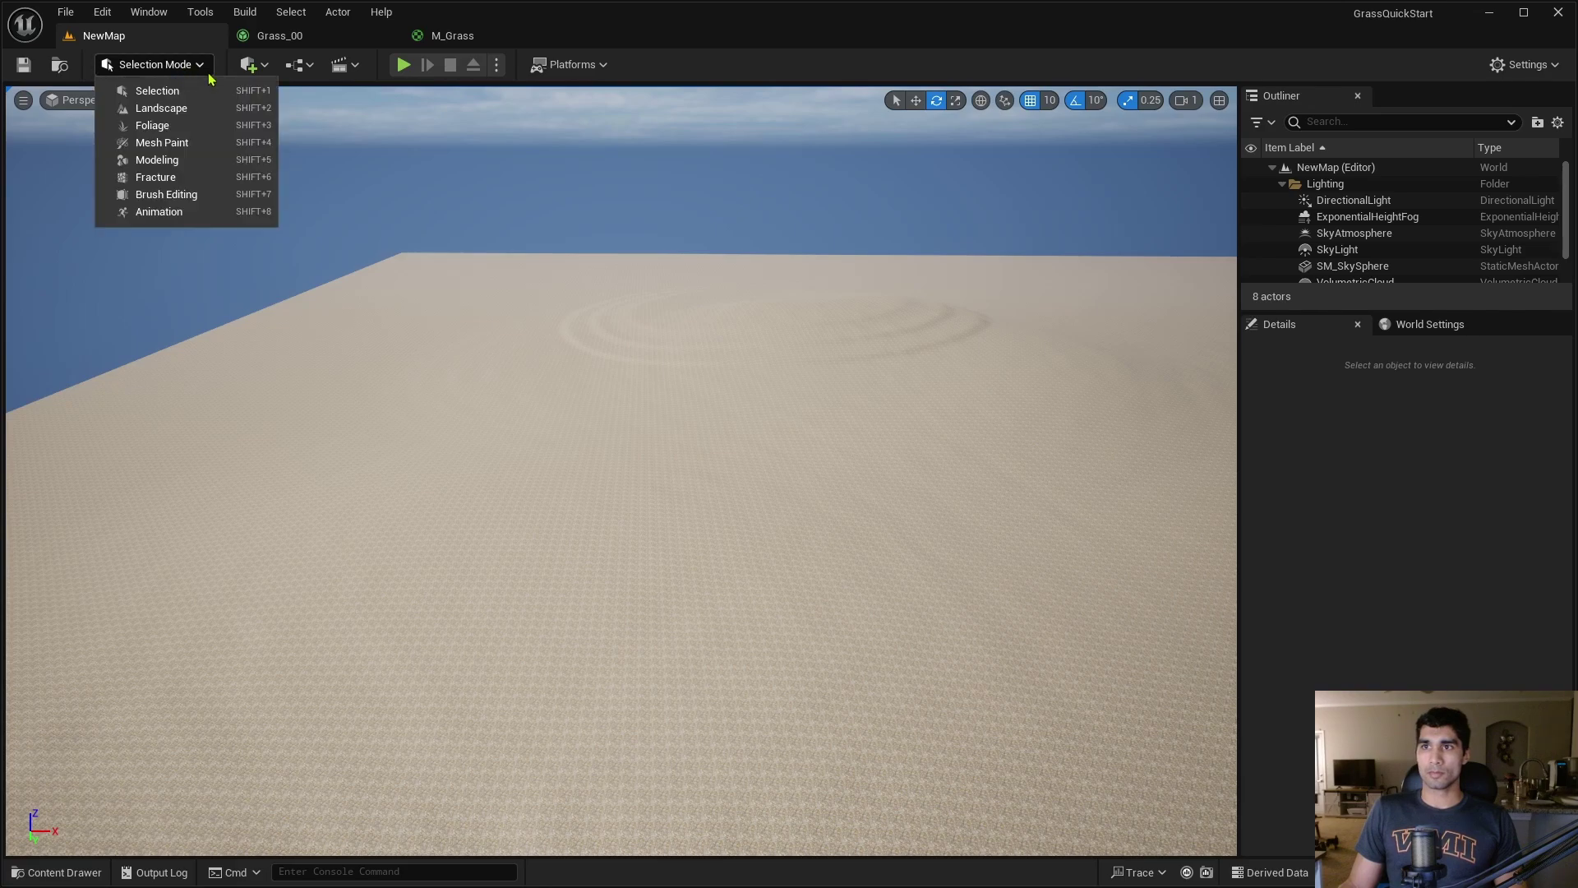
left_click(194, 118)
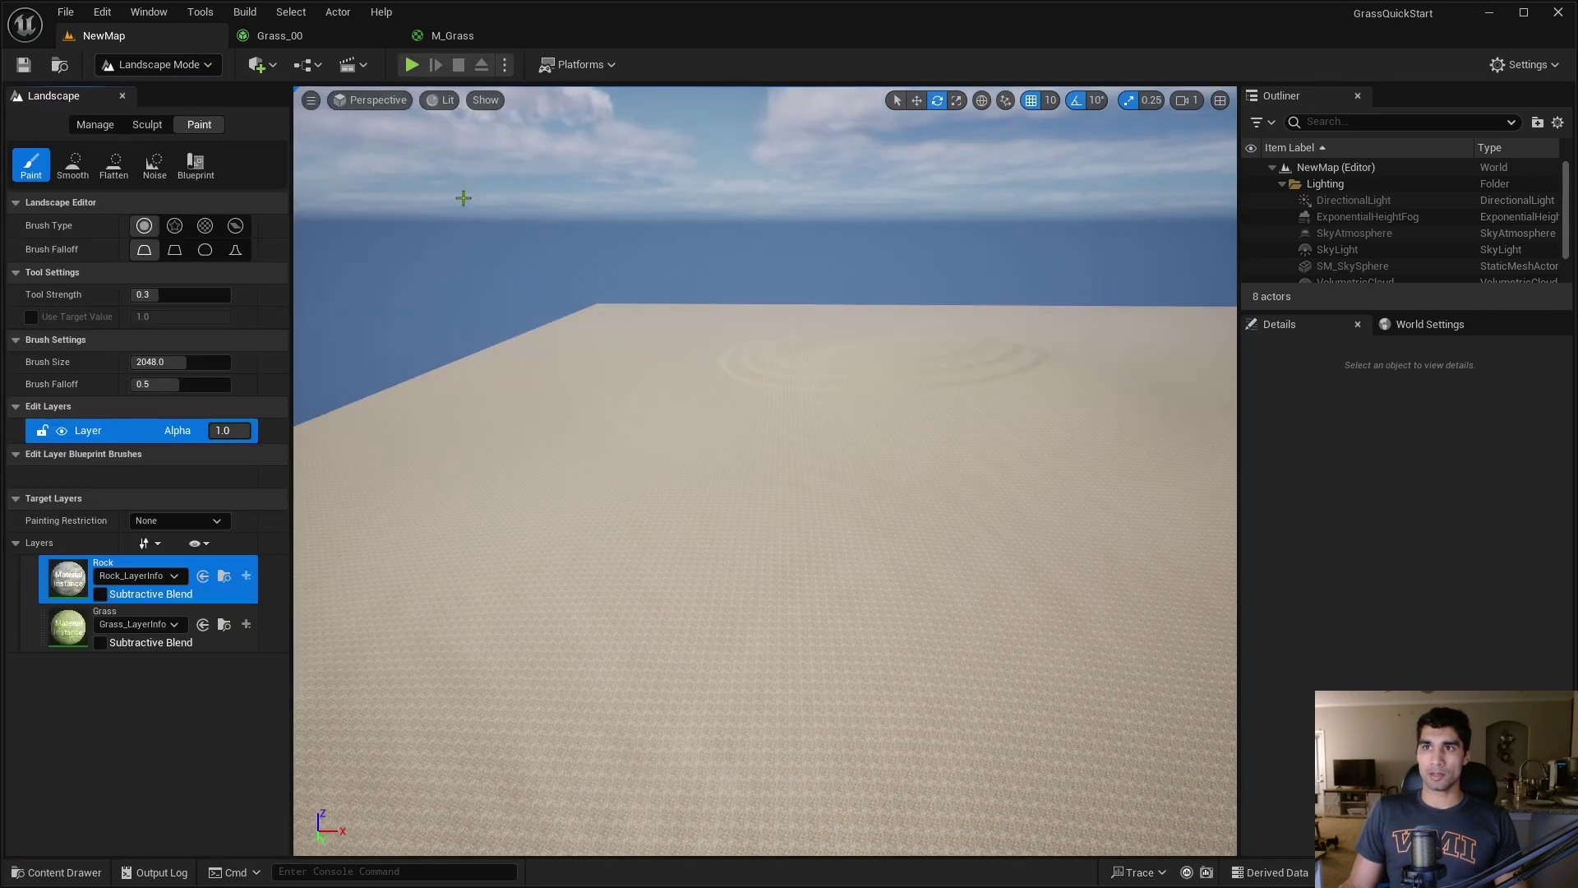
Paint the Grass target layer over a broad area of the landscape, including the raised terrain
left_click(207, 646)
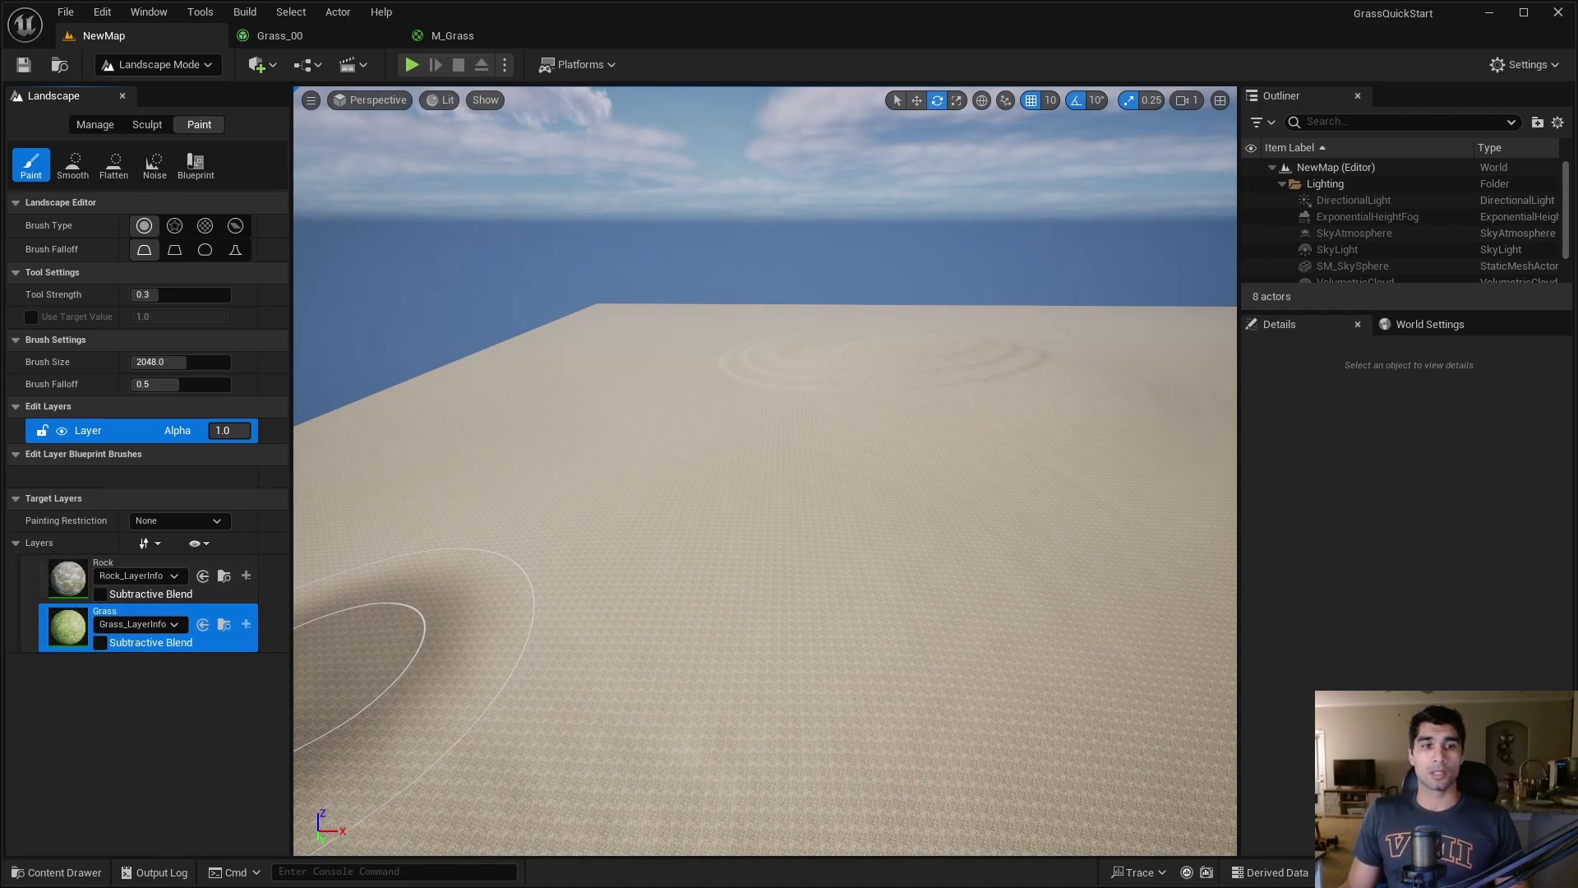
mouse_move(827, 546)
left_mouse_down()
mouse_move(652, 506)
mouse_move(835, 550)
mouse_move(585, 613)
mouse_move(482, 486)
mouse_move(705, 476)
mouse_move(707, 439)
mouse_move(570, 458)
mouse_move(888, 528)
mouse_move(813, 535)
mouse_move(855, 581)
mouse_move(1183, 475)
mouse_move(1023, 398)
mouse_move(810, 535)
left_mouse_up()
mouse_move(810, 535)
right_mouse_down()
mouse_move(920, 575)
mouse_move(1011, 526)
mouse_move(796, 511)
right_mouse_up()
mouse_move(797, 510)
left_mouse_down()
mouse_move(968, 412)
mouse_move(1047, 338)
mouse_move(904, 387)
mouse_move(729, 366)
mouse_move(750, 258)
mouse_move(726, 224)
mouse_move(1028, 529)
mouse_move(982, 740)
left_mouse_up()
mouse_move(981, 740)
right_mouse_down()
mouse_move(789, 707)
mouse_move(724, 625)
mouse_move(526, 493)
right_mouse_up()
mouse_move(526, 493)
left_mouse_down()
mouse_move(905, 648)
mouse_move(616, 493)
mouse_move(548, 117)
mouse_move(411, 282)
mouse_move(900, 185)
mouse_move(720, 137)
left_mouse_up()
mouse_move(720, 138)
right_mouse_down()
mouse_move(720, 90)
mouse_move(720, 345)
mouse_move(720, 107)
mouse_move(731, 123)
mouse_move(793, 94)
mouse_move(969, 165)
mouse_move(997, 475)
mouse_move(810, 532)
right_mouse_up()
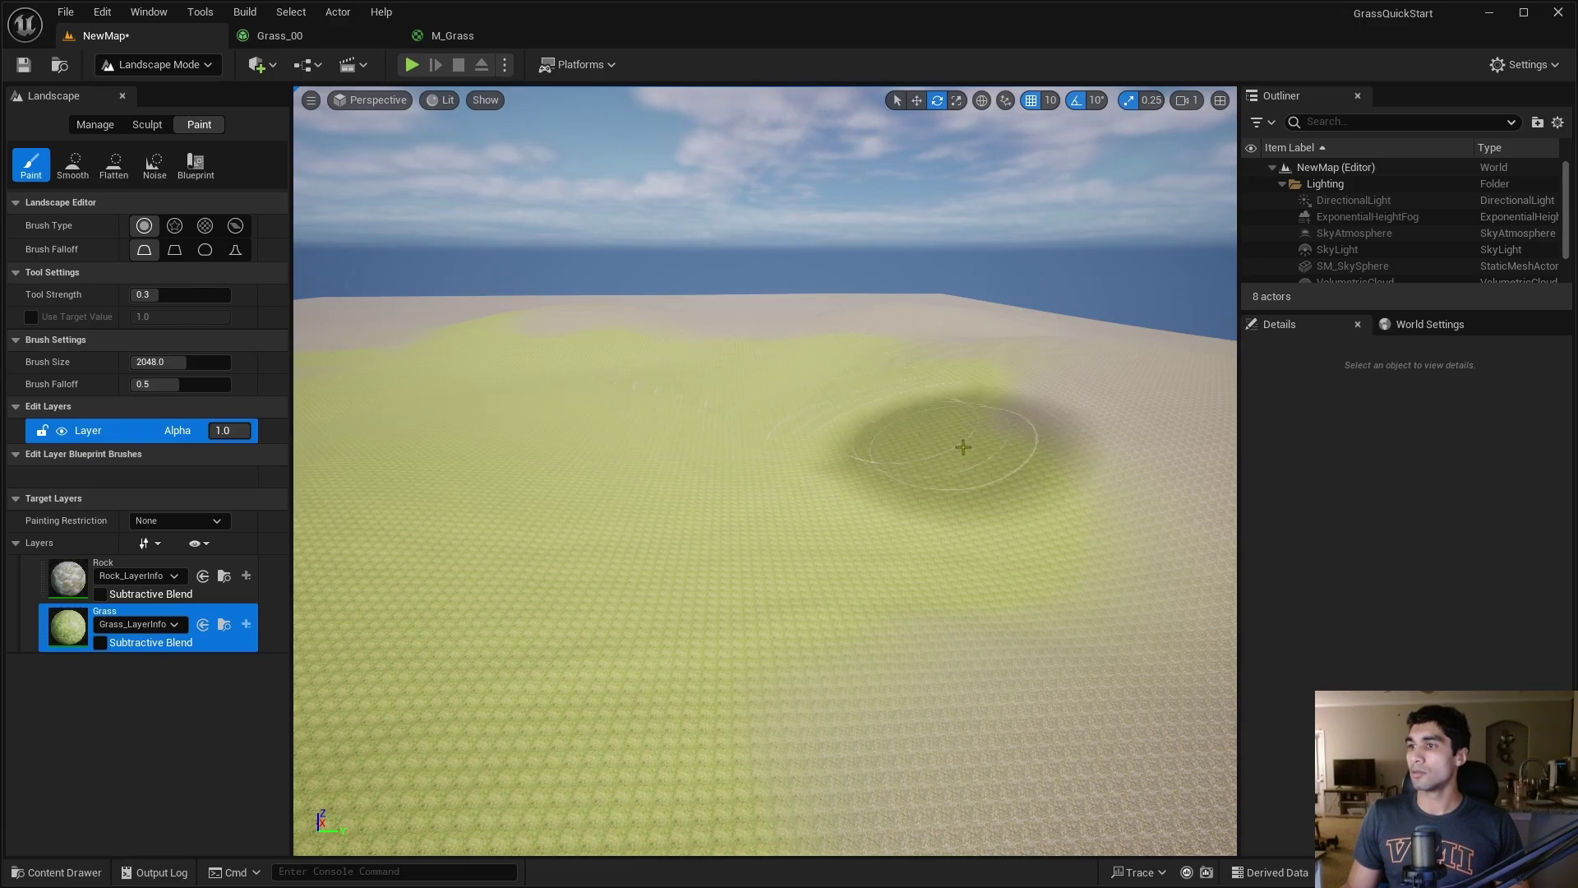
right_click_drag(1012, 410, 1253, 408)
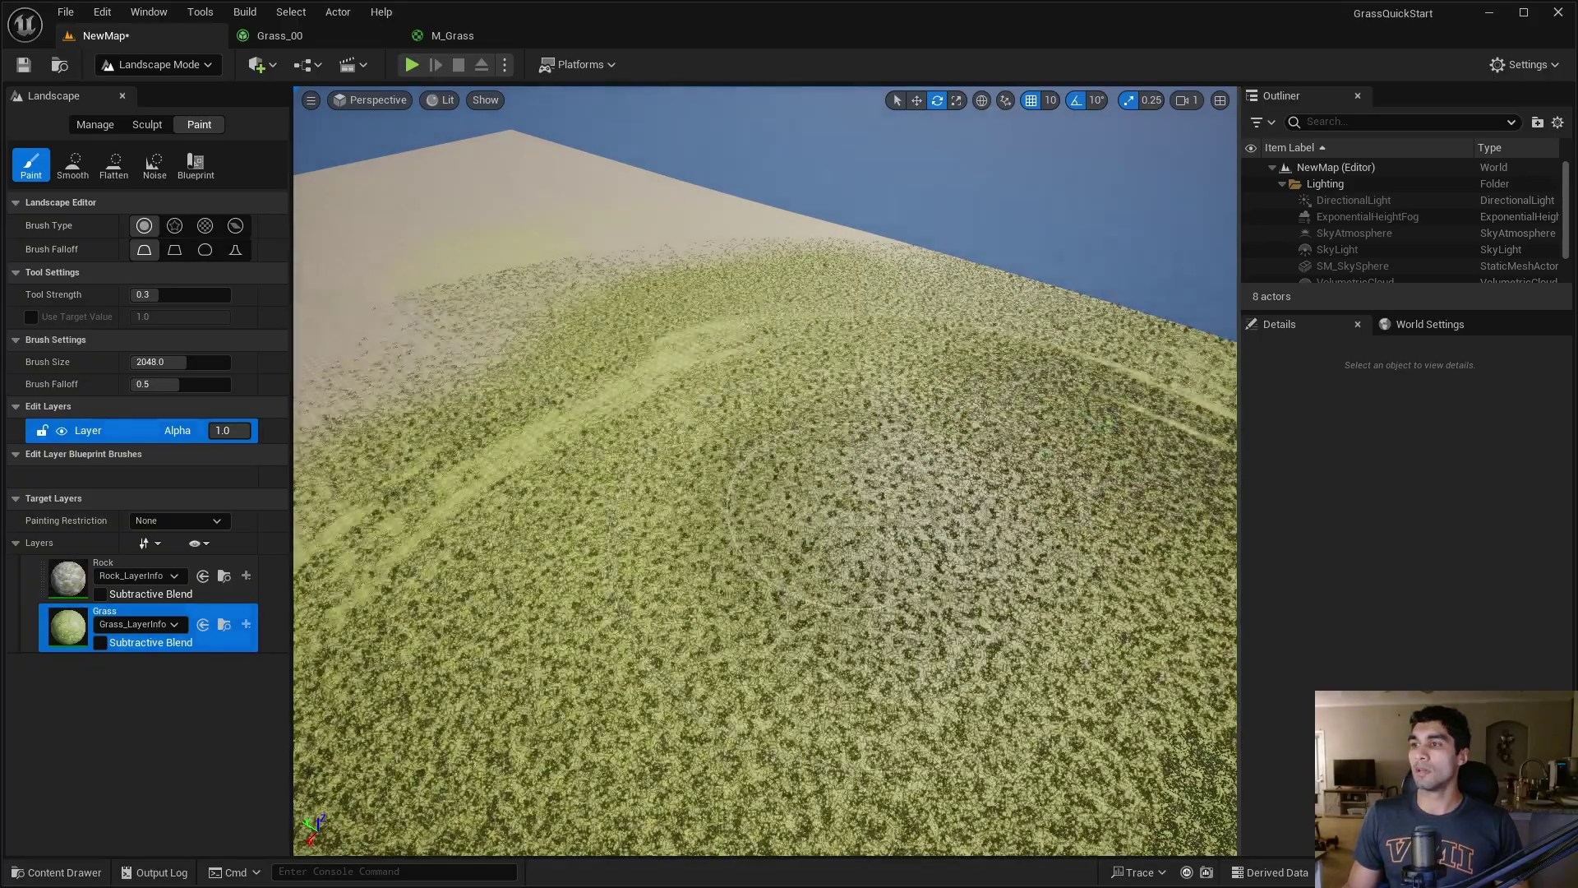
mouse_move(991, 368)
right_mouse_down()
mouse_move(1200, 355)
mouse_move(1035, 374)
mouse_move(1006, 329)
mouse_move(1015, 255)
mouse_move(953, 245)
mouse_move(921, 264)
right_mouse_up()
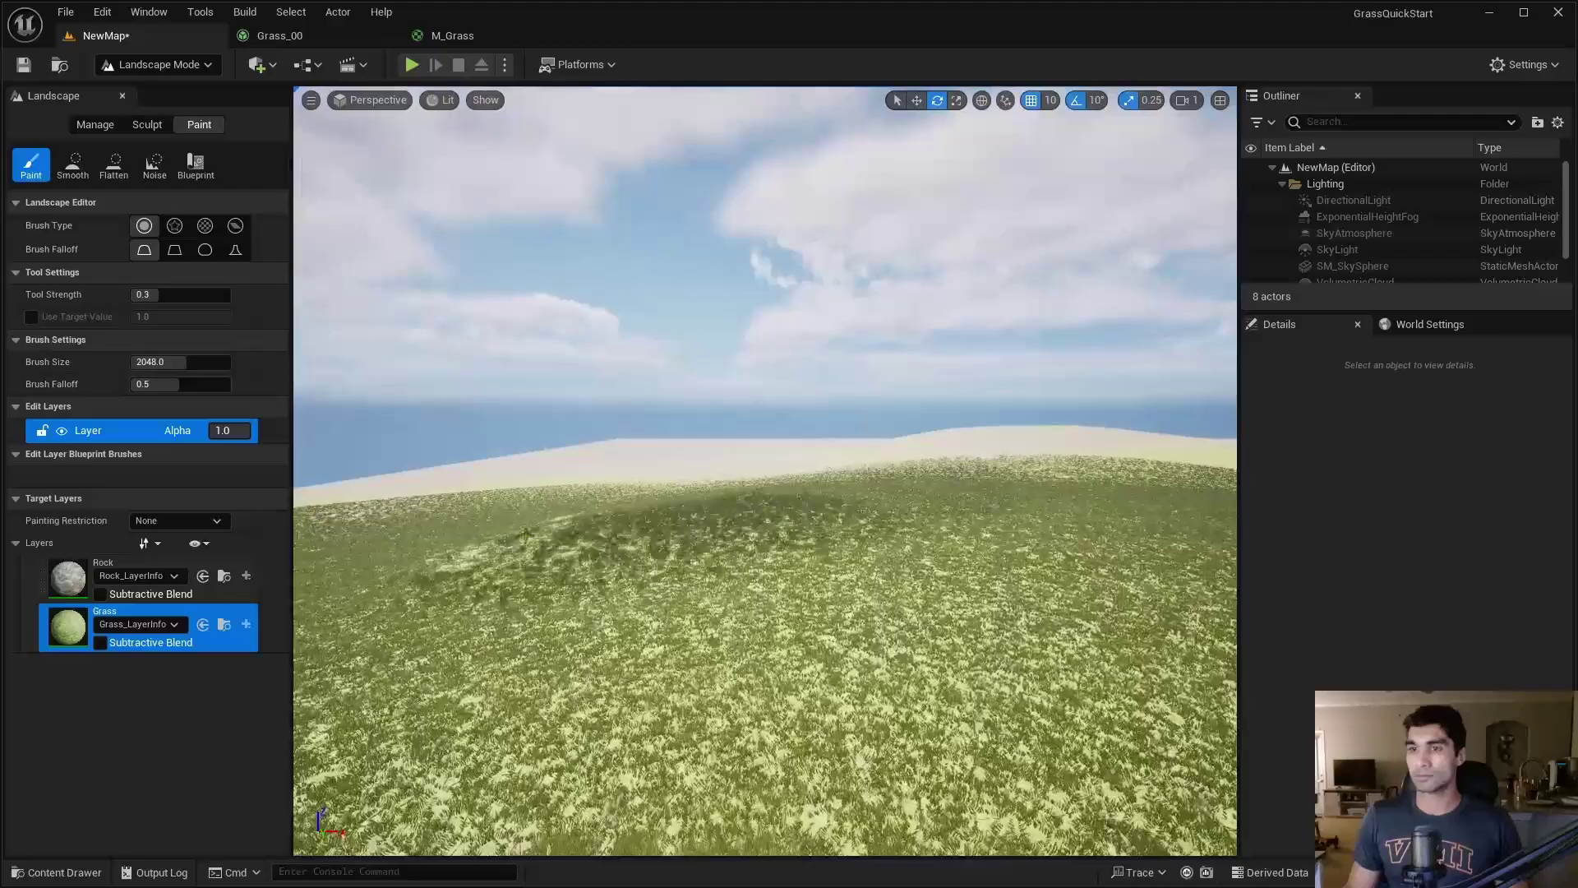
Paint the Rock target layer over part of the grass-covered landscape to clear grass there
left_click(73, 579)
mouse_move(627, 415)
right_mouse_down()
mouse_move(625, 397)
mouse_move(599, 452)
mouse_move(632, 426)
right_mouse_up()
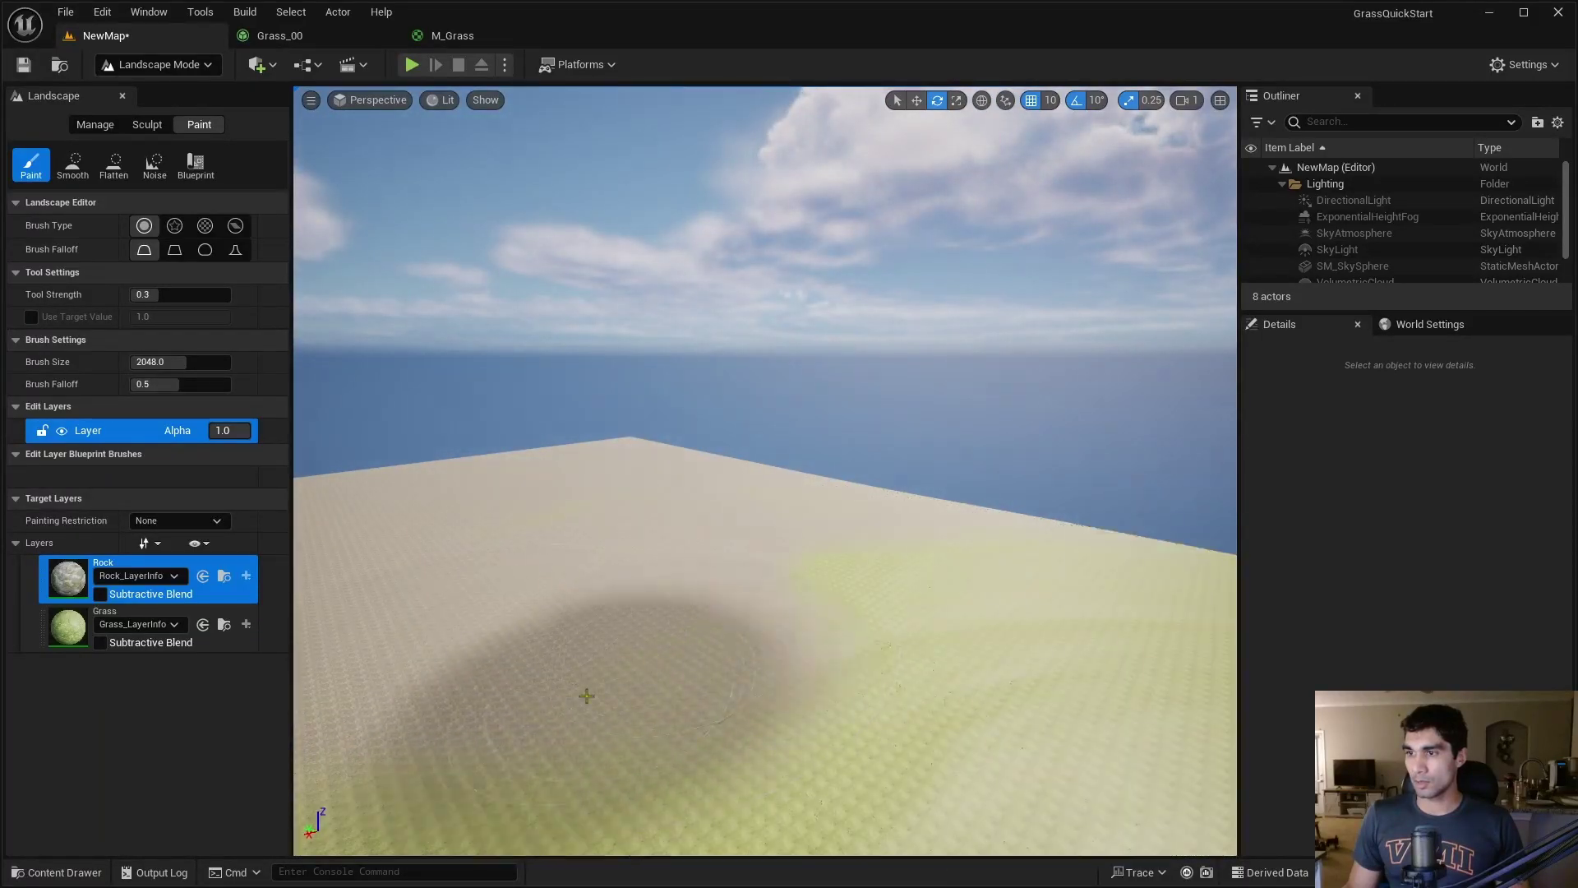
right_click_drag(904, 573, 617, 543)
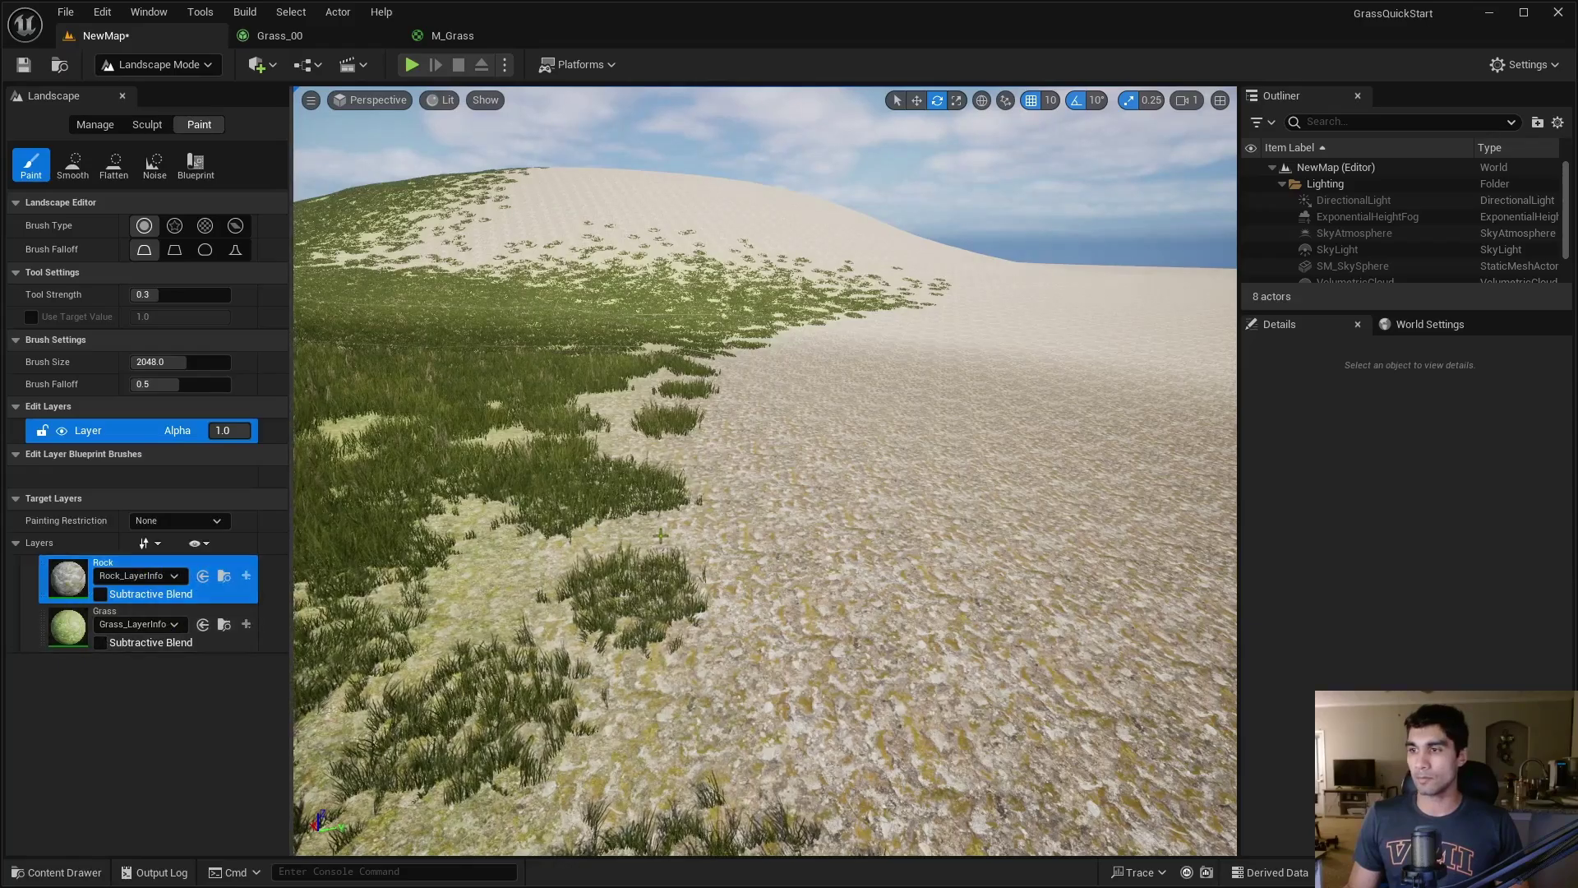
right_click_drag(654, 500, 477, 464)
right_click_drag(766, 456, 765, 461)
Switch to Selection mode and move the PlayerStart actor above the grass-covered part of the landscape
scroll(1397, 247, "down", 2)
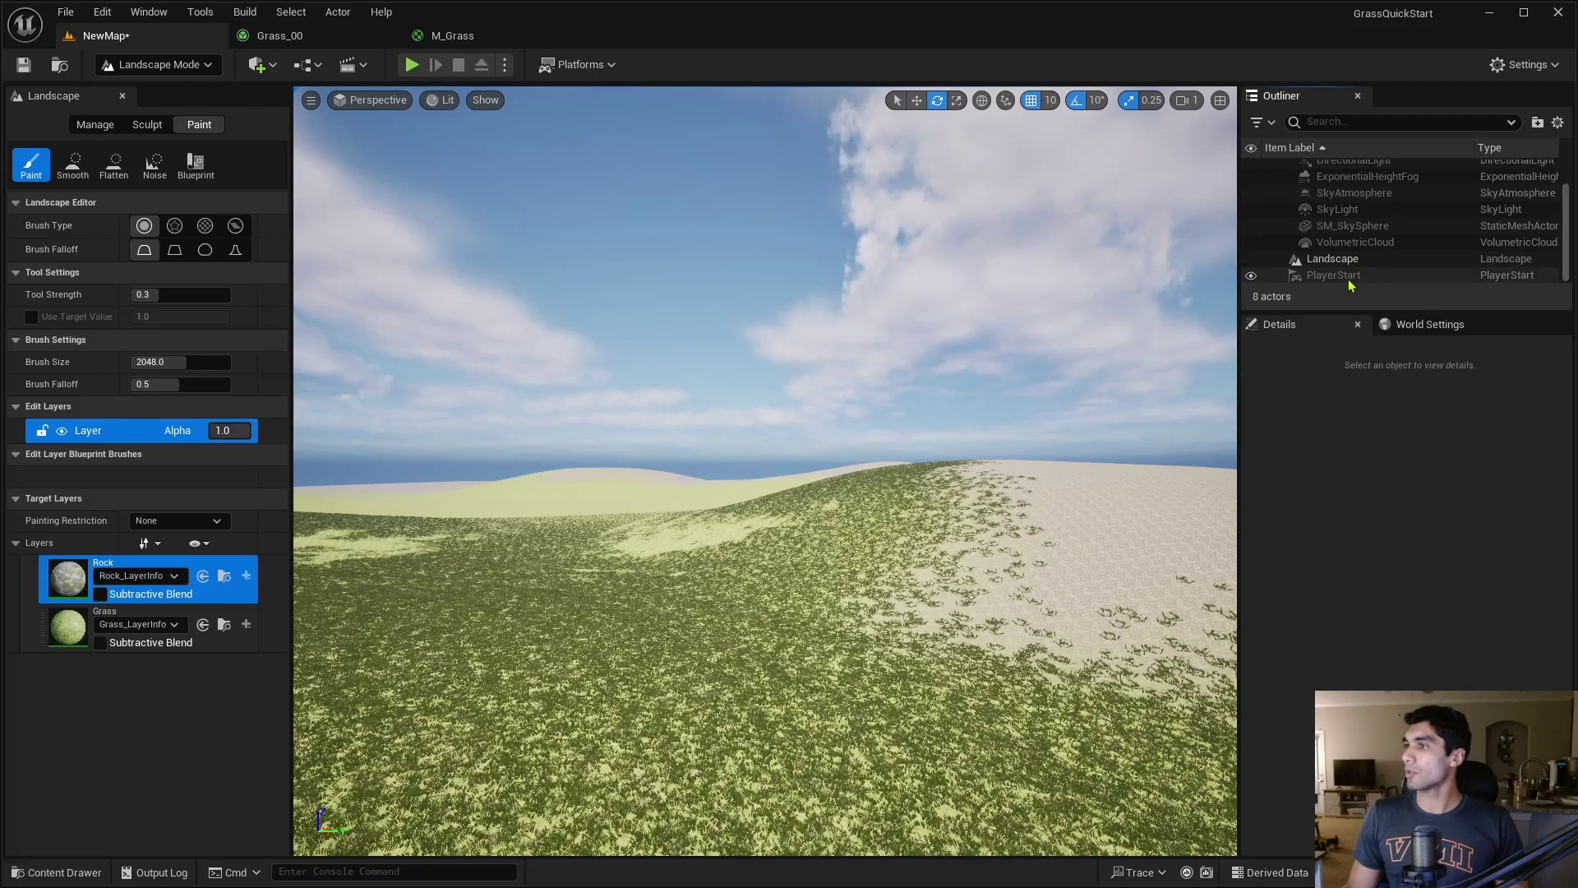
left_click(176, 65)
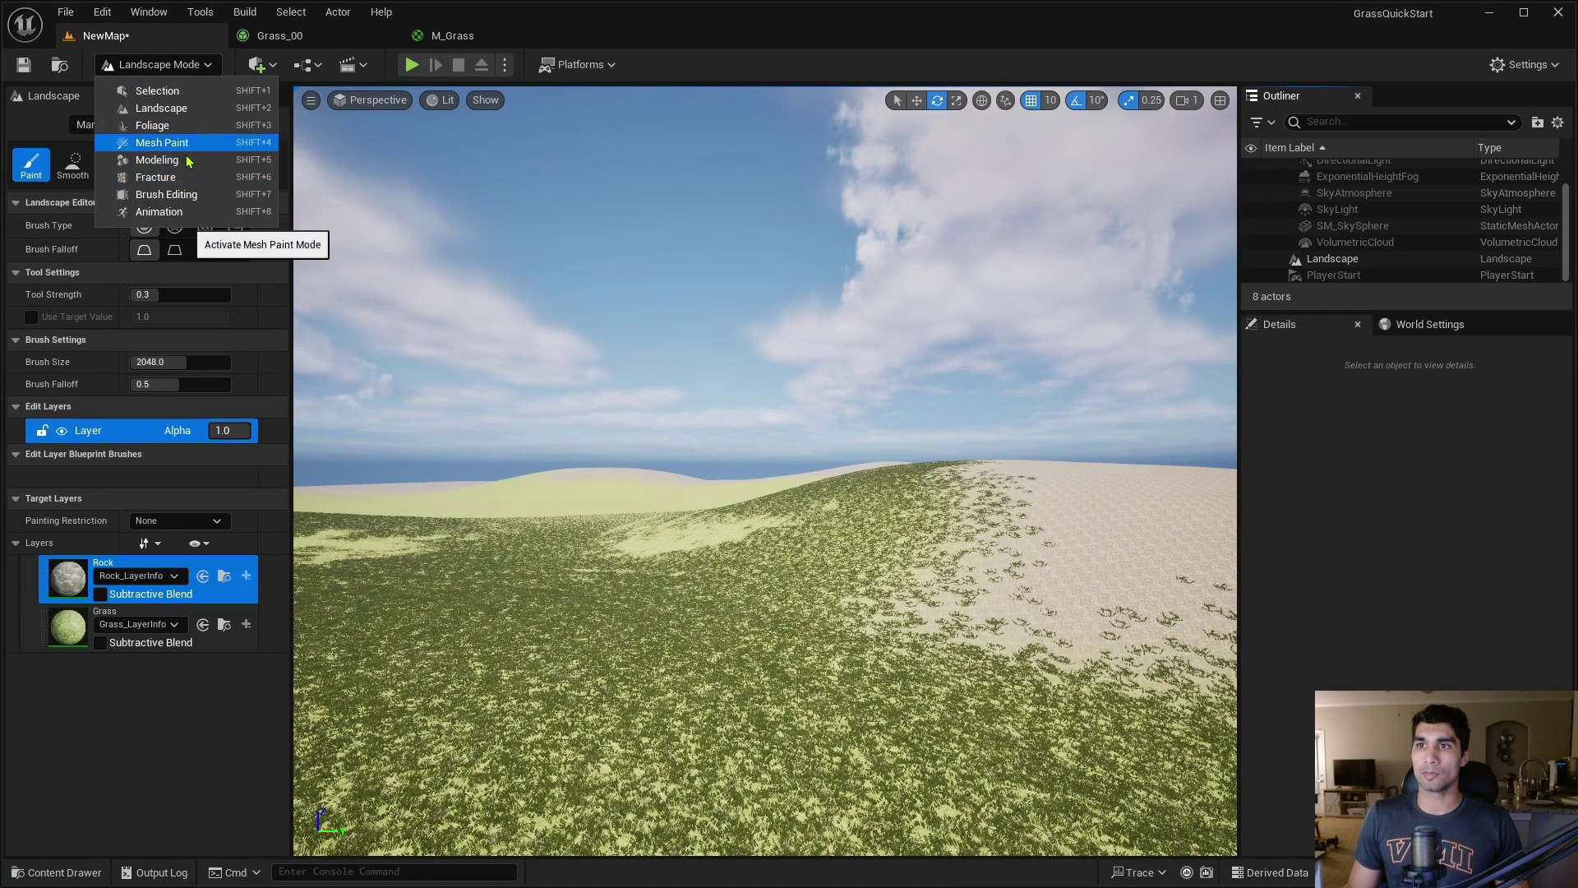
left_click(197, 93)
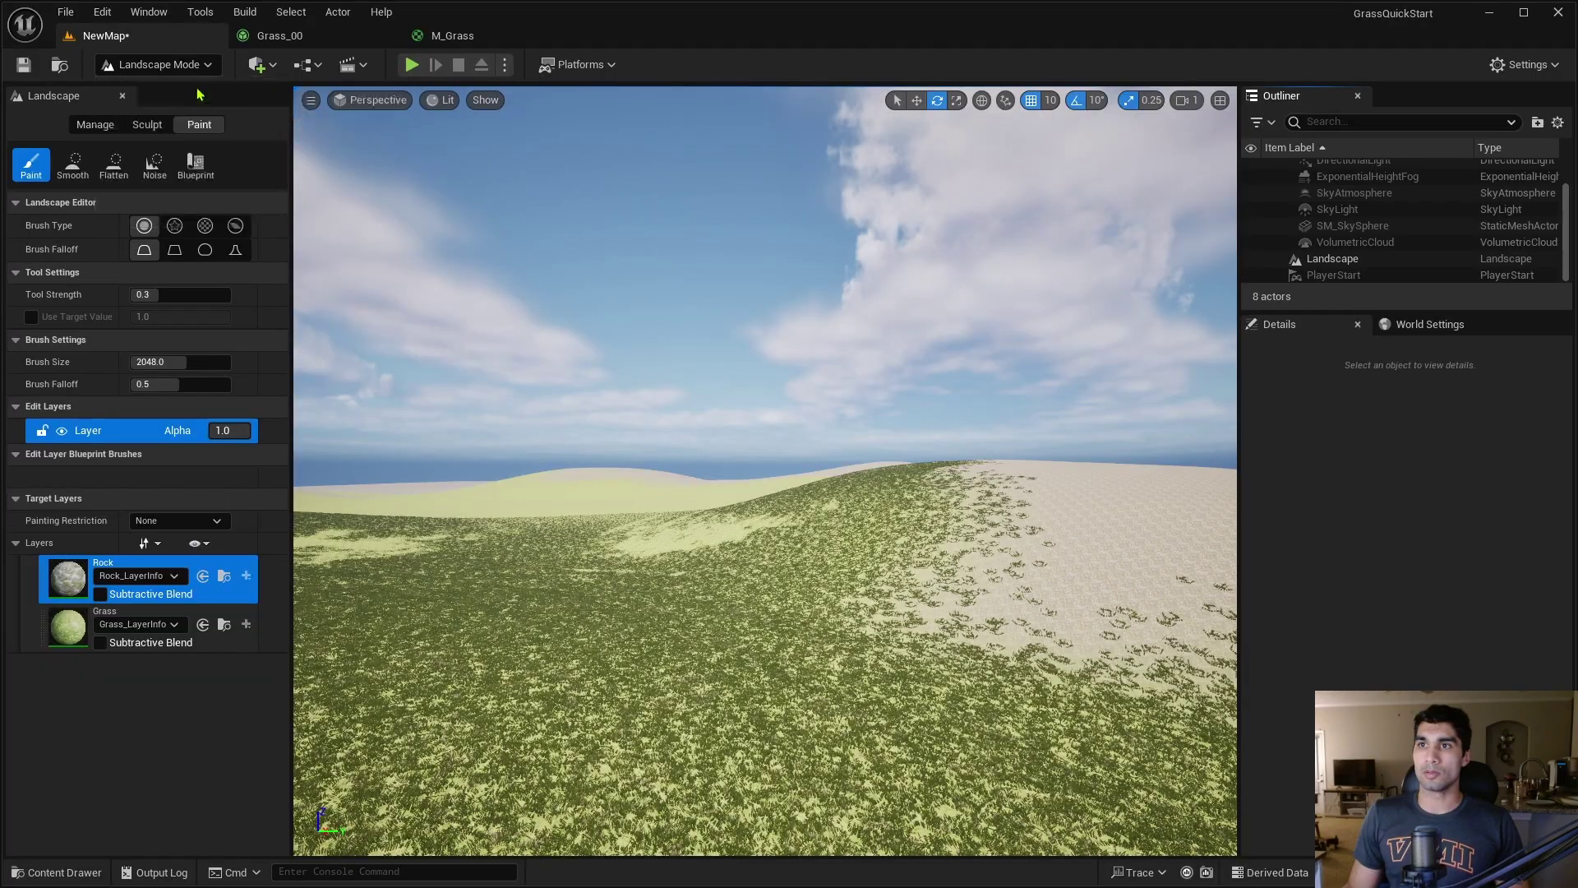
right_click_drag(575, 411, 460, 542)
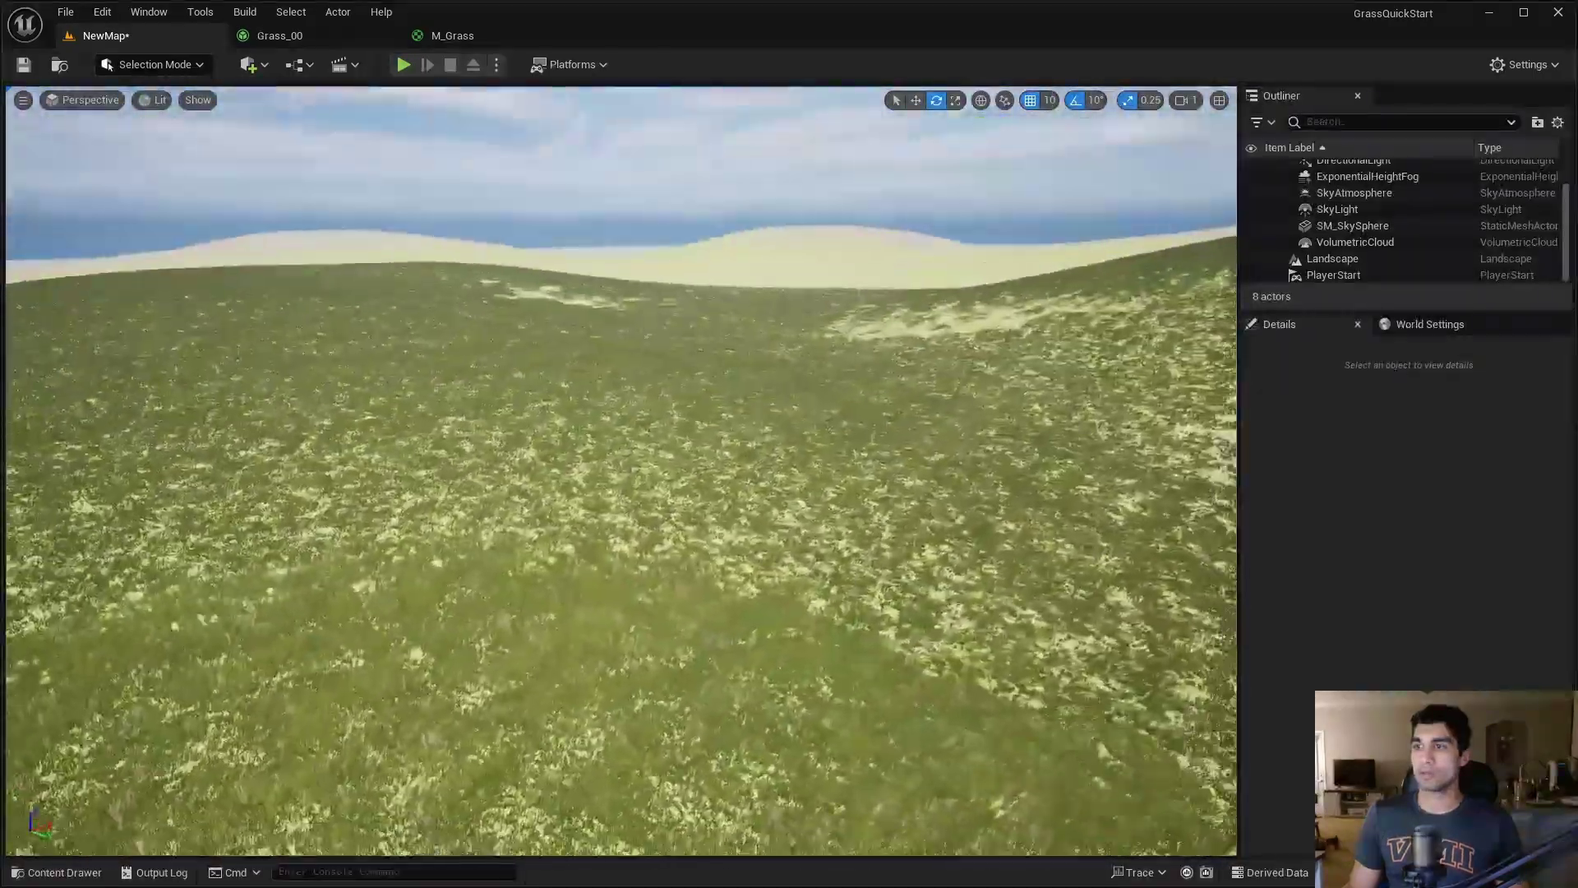
left_click(1336, 278)
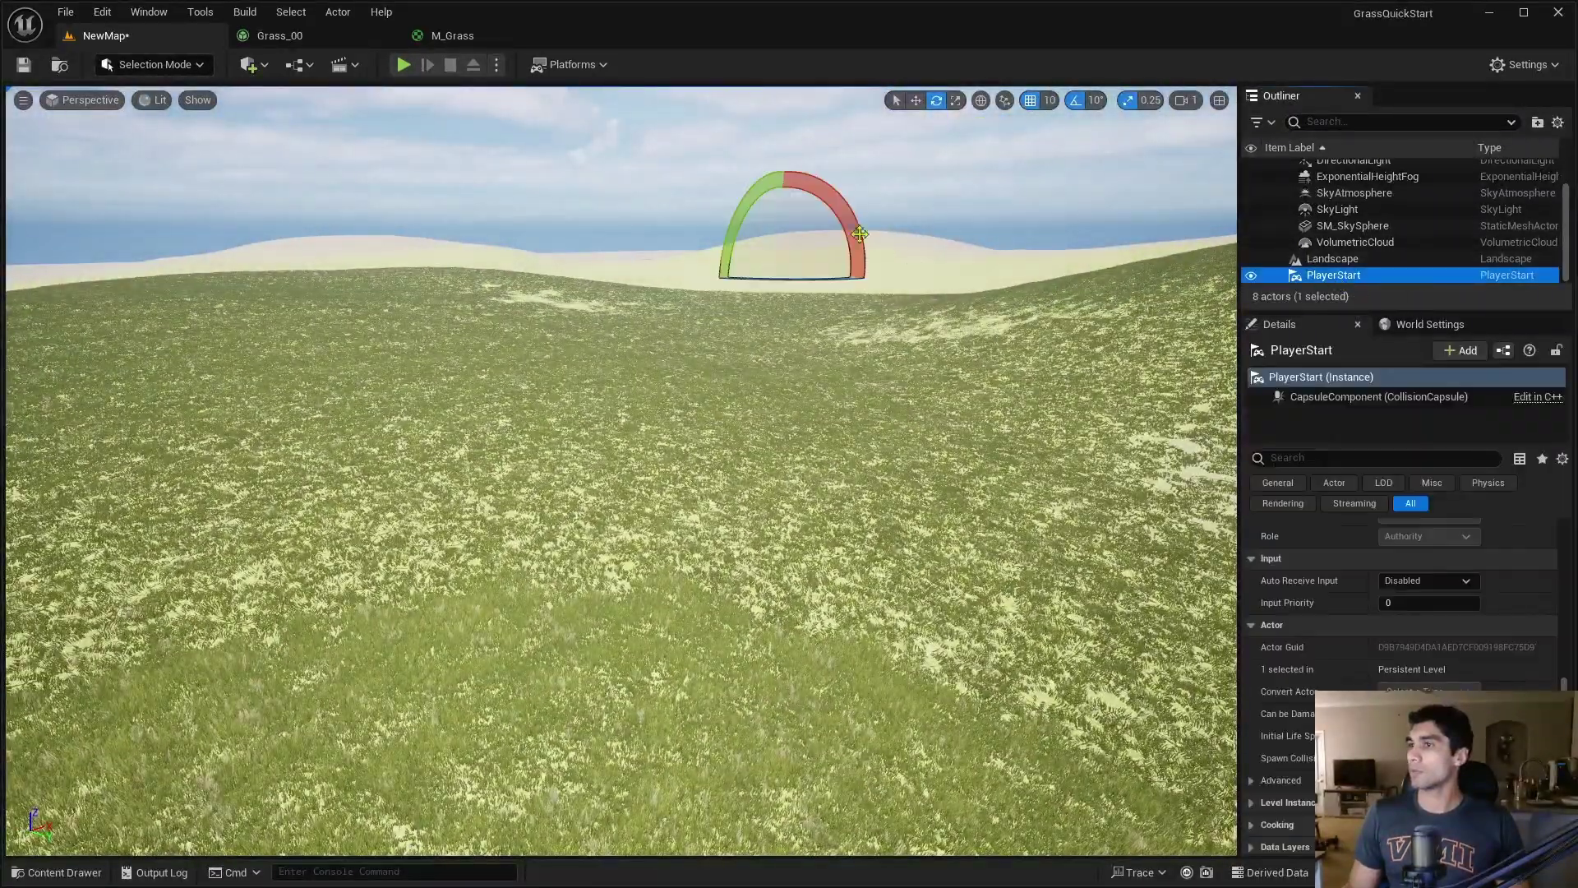
right_click_drag(860, 235, 693, 119)
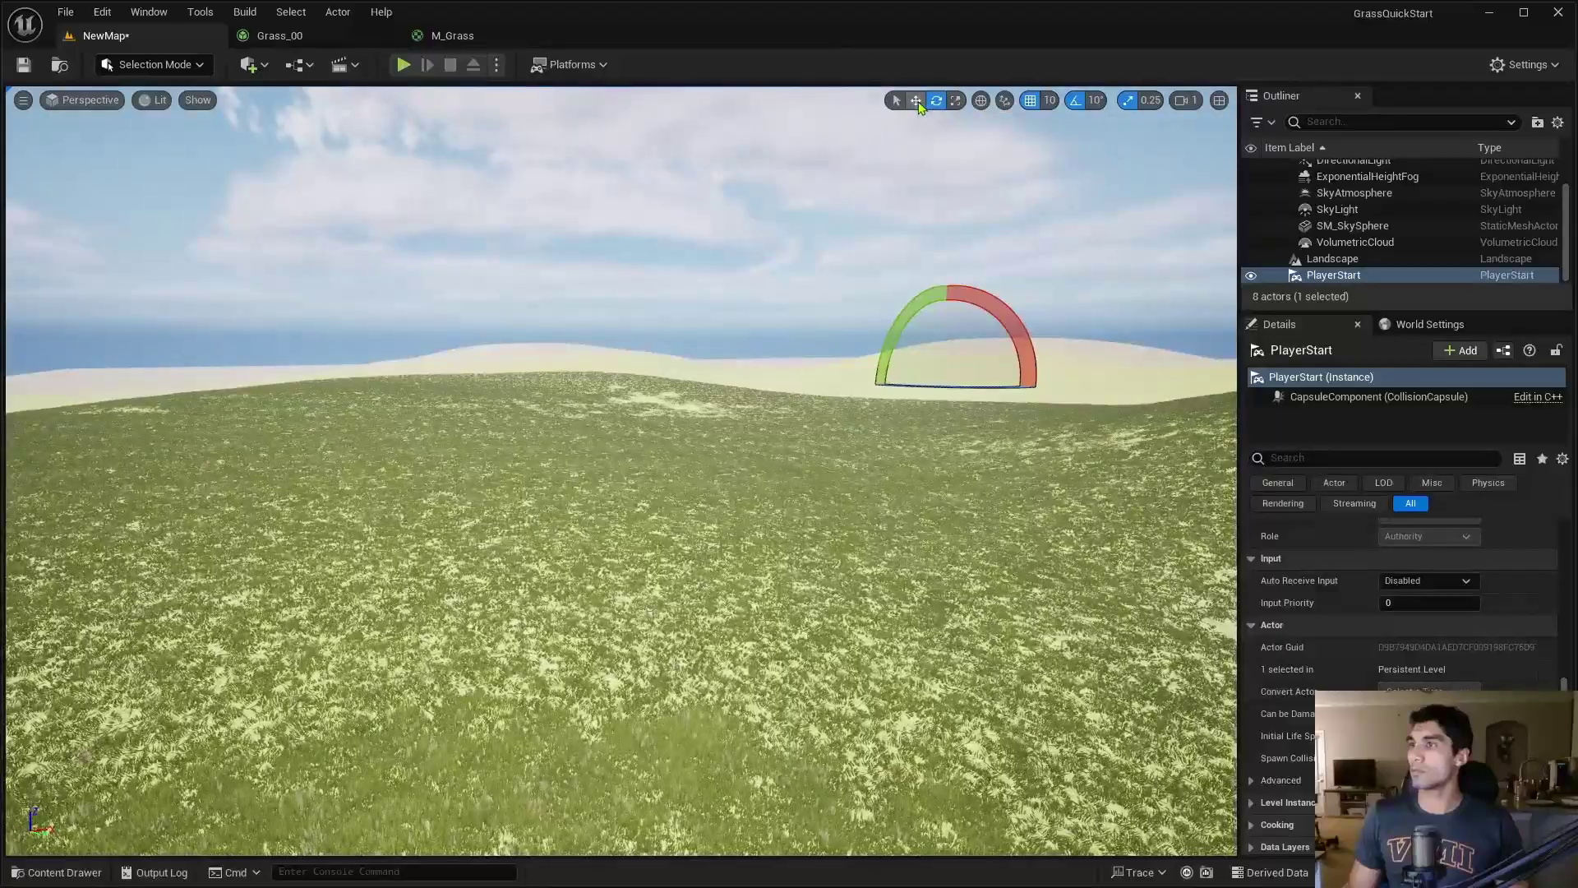
left_click(916, 101)
right_click_drag(993, 364, 1106, 302)
scroll(1138, 296, "up", 1)
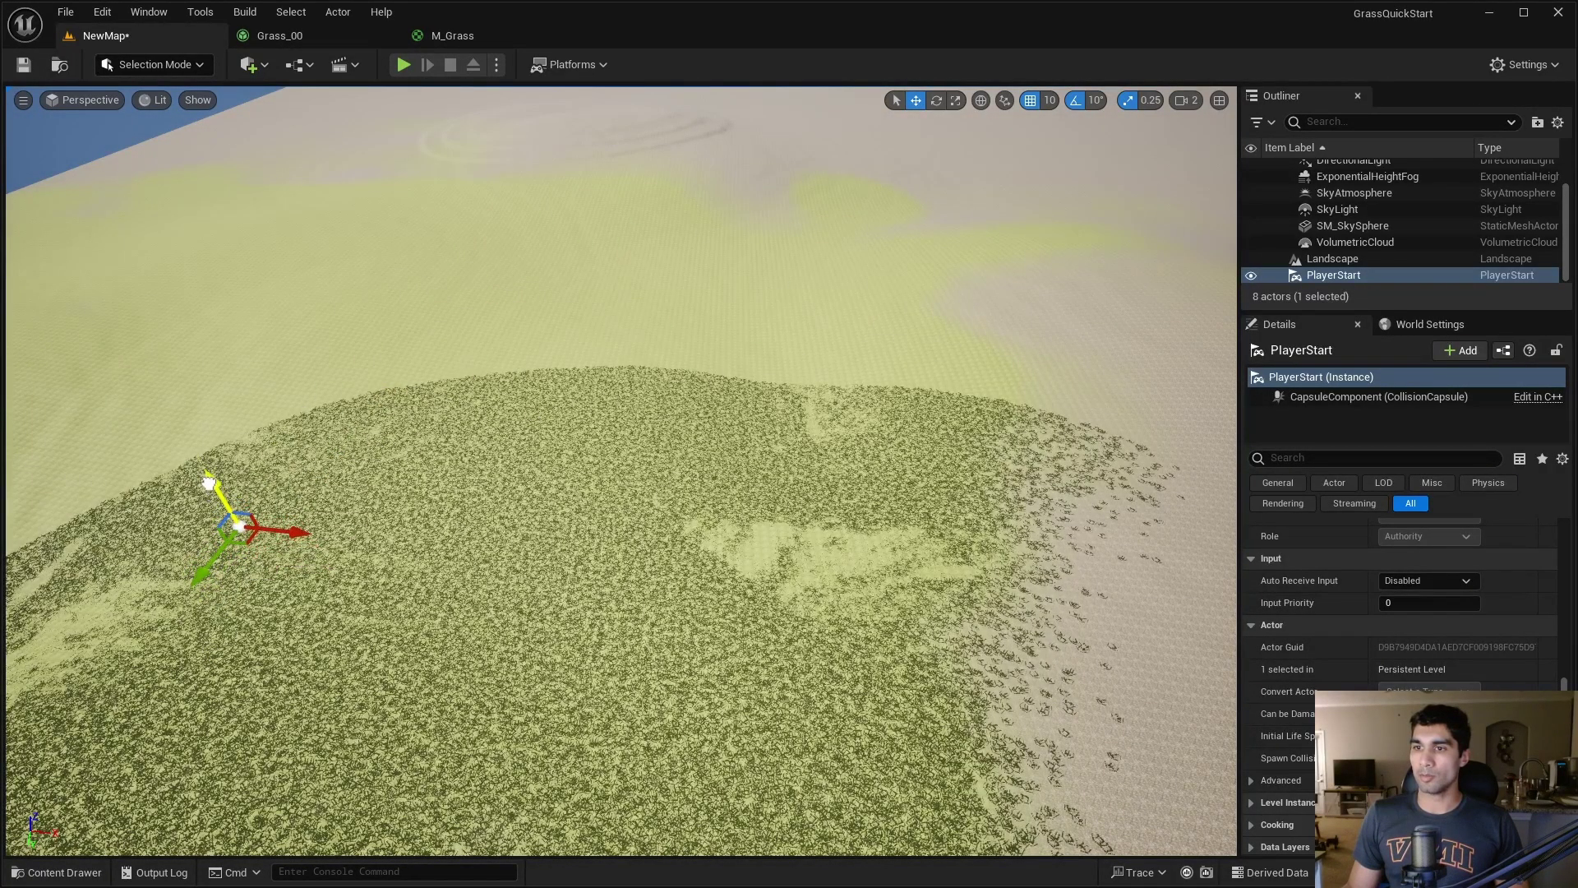
Play the level in the editor, run the character through the grass, and stop the play session
left_click(403, 65)
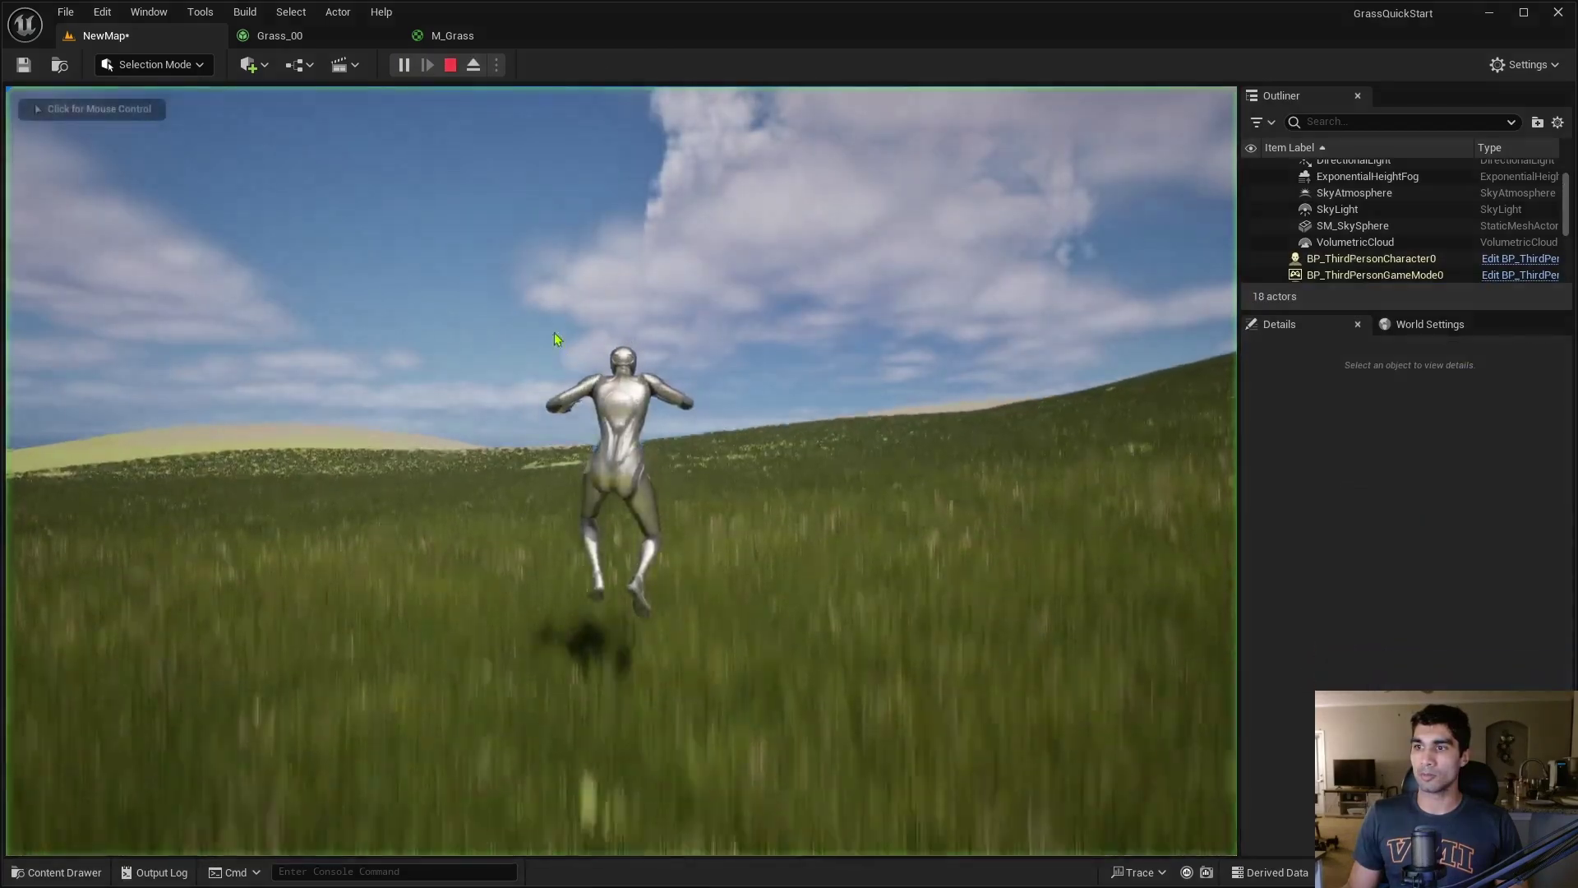
key("w")
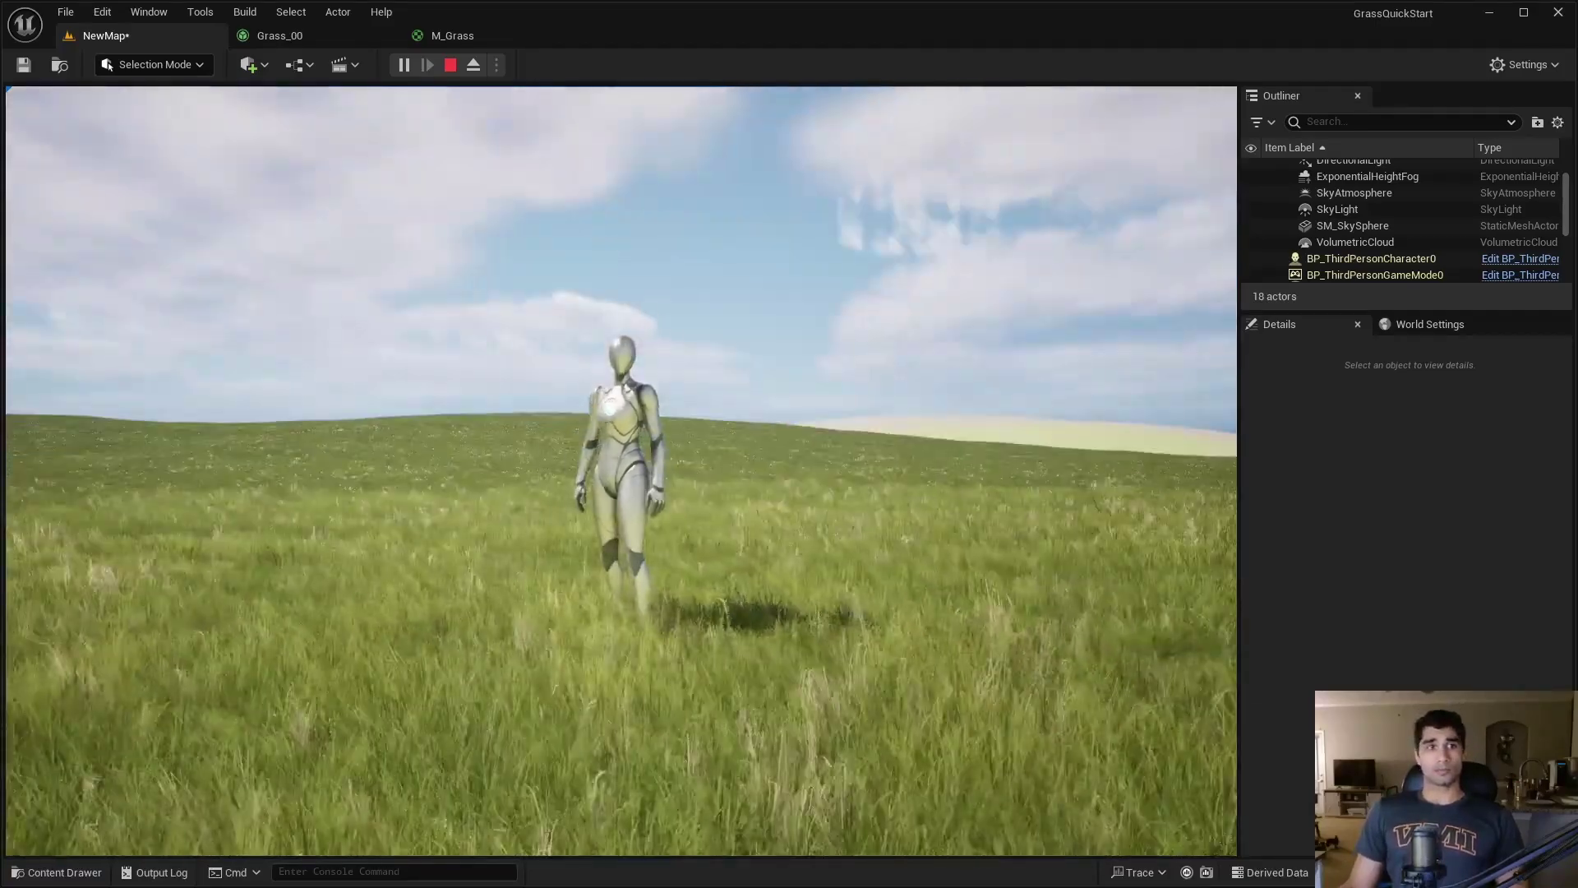
key("Escape")
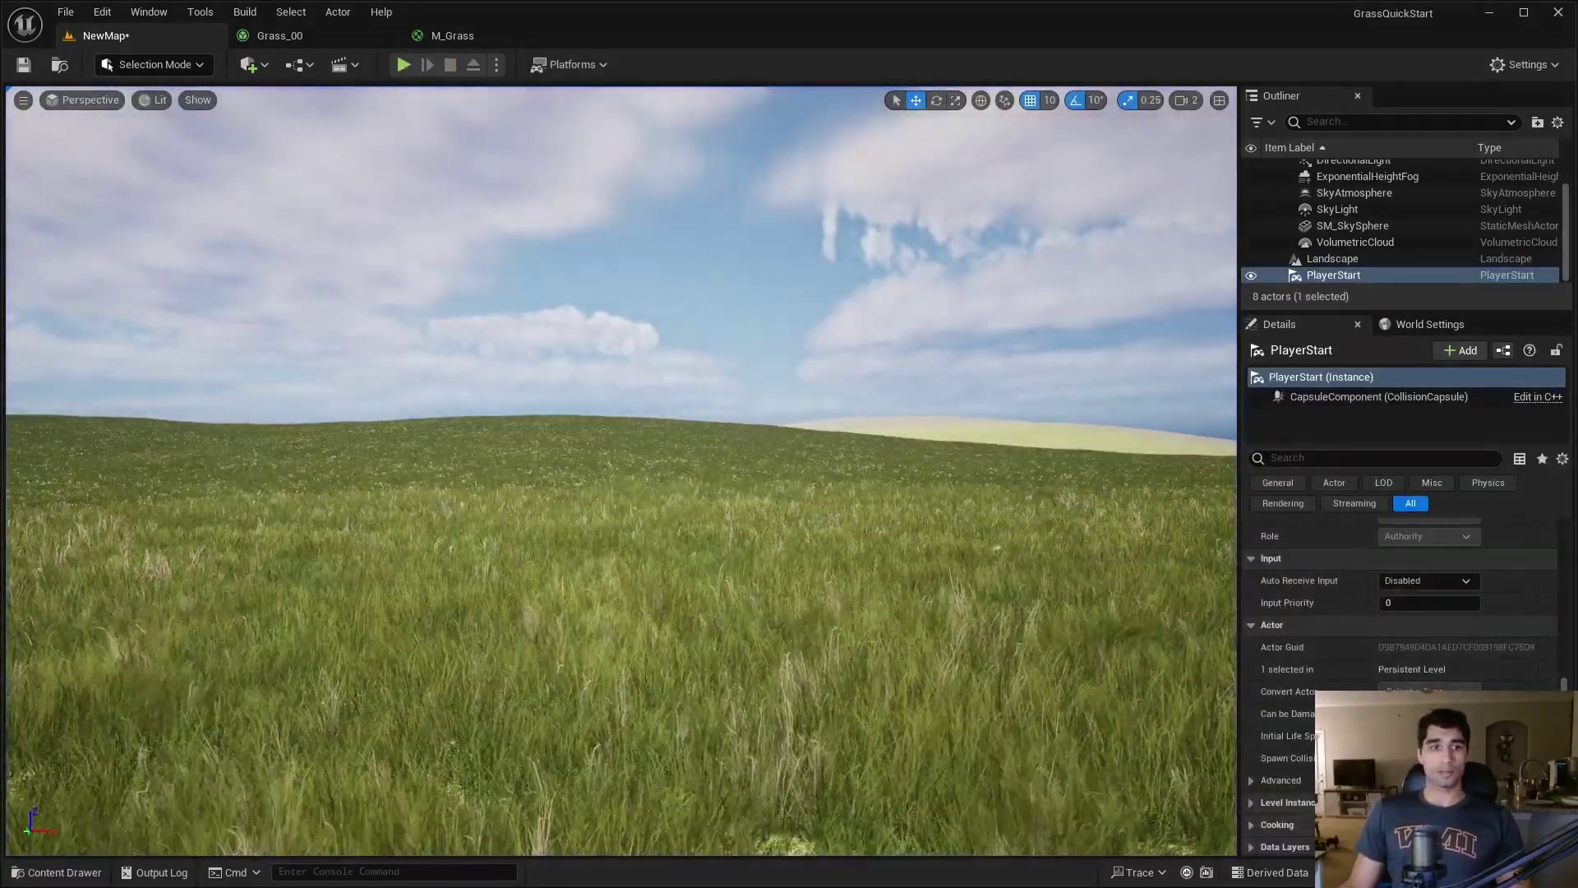